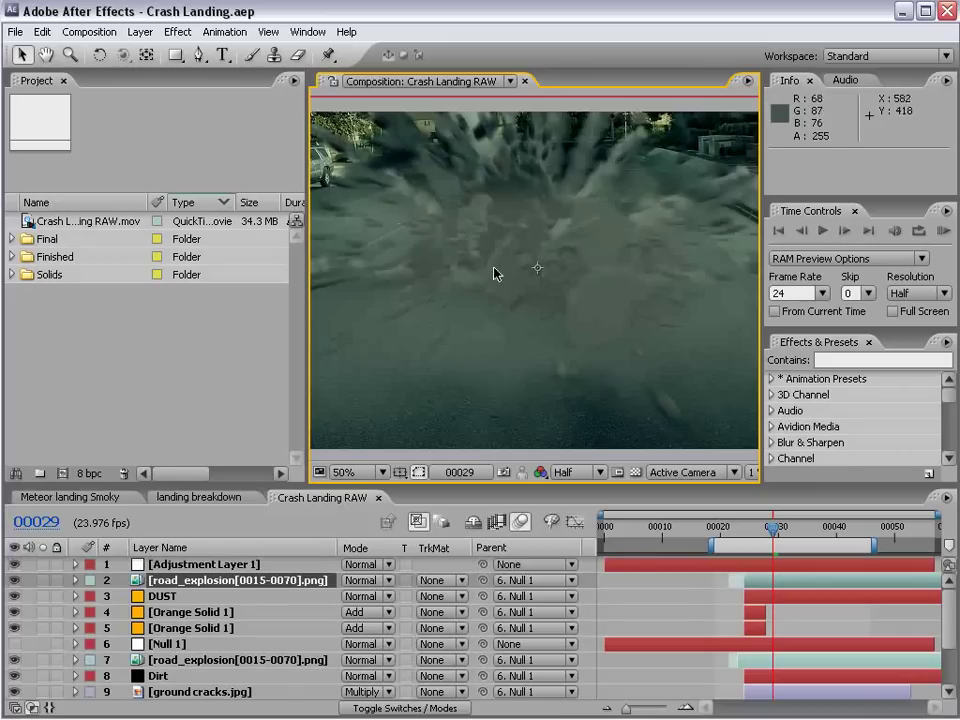
# - Drag the Road Explosion folder from RENDERS into the Project panel as a sequence
pyautogui.hotkey('alt', 'Tab')
pyautogui.moveTo(858, 495); pyautogui.dragTo(614, 353)
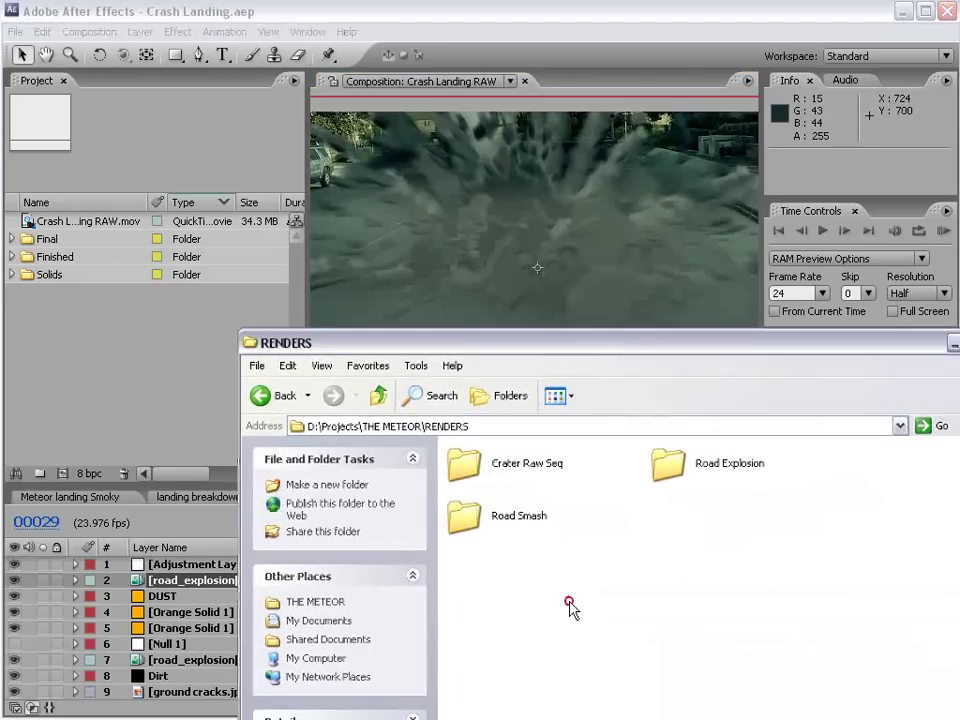
pyautogui.click(692, 469)
pyautogui.moveTo(698, 484); pyautogui.dragTo(40, 327)
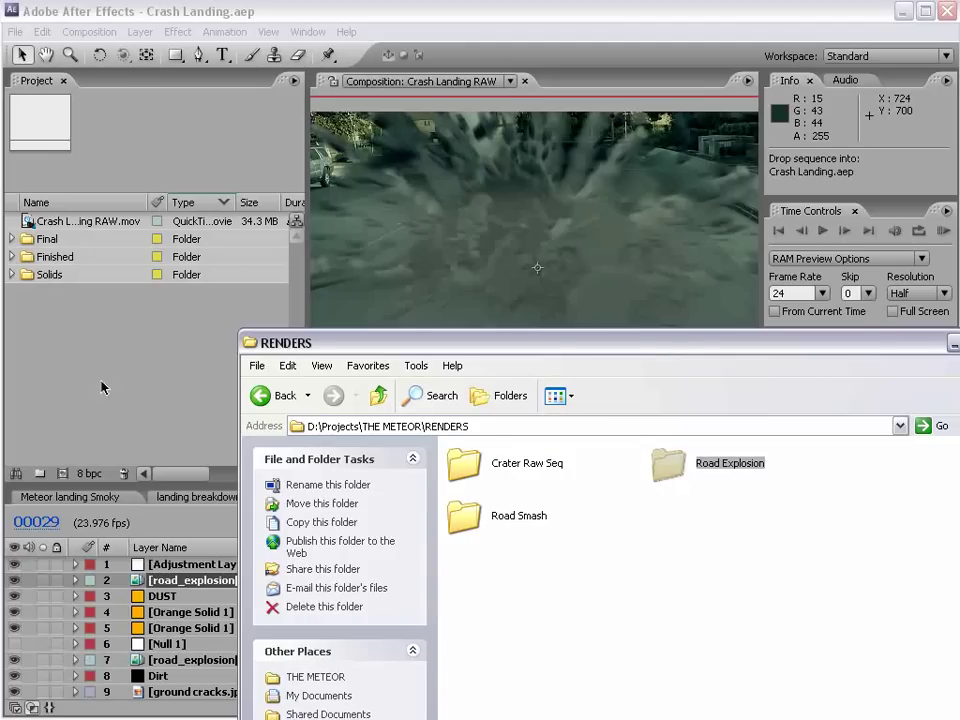
pyautogui.moveTo(101, 387); pyautogui.dragTo(117, 375)
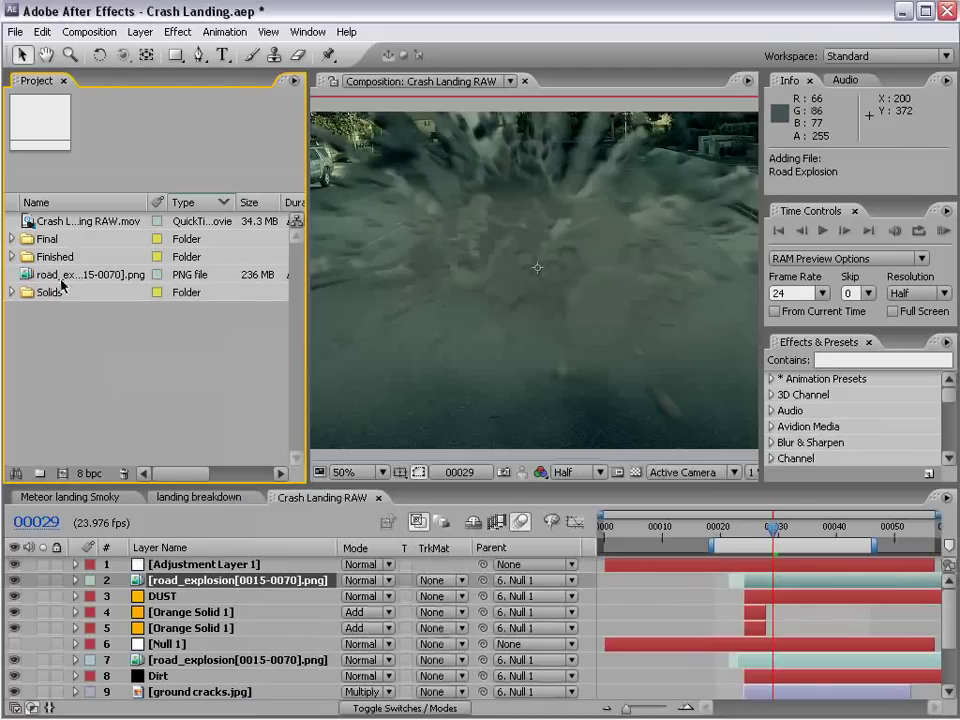
# - Interpret the road_explosion footage at 24 fps
pyautogui.rightClick(64, 278)
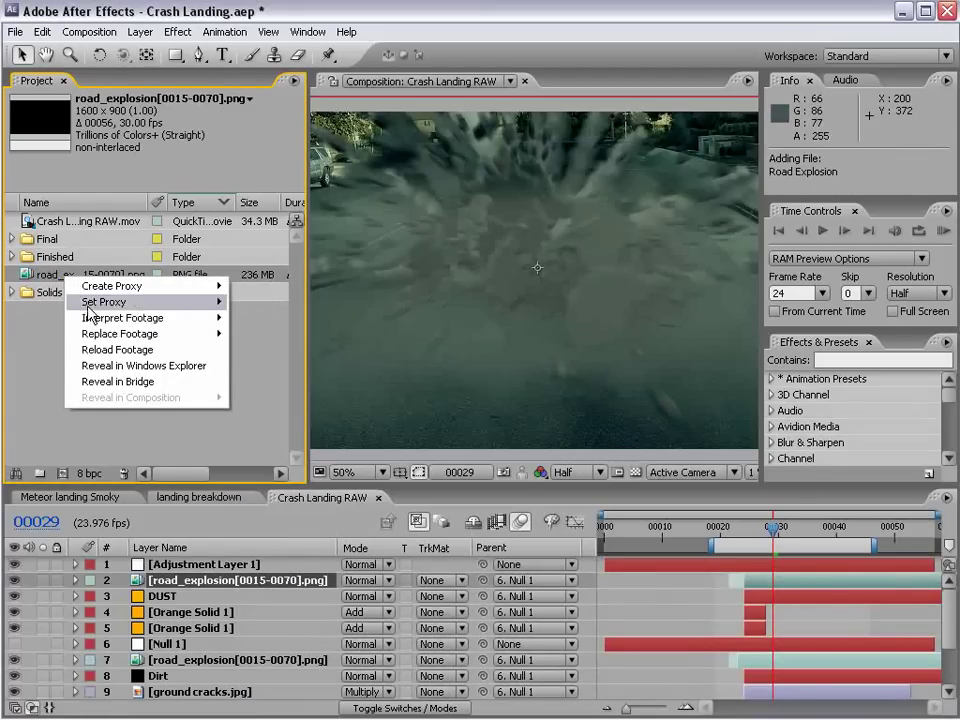
pyautogui.moveTo(122, 317)
pyautogui.click(280, 317)
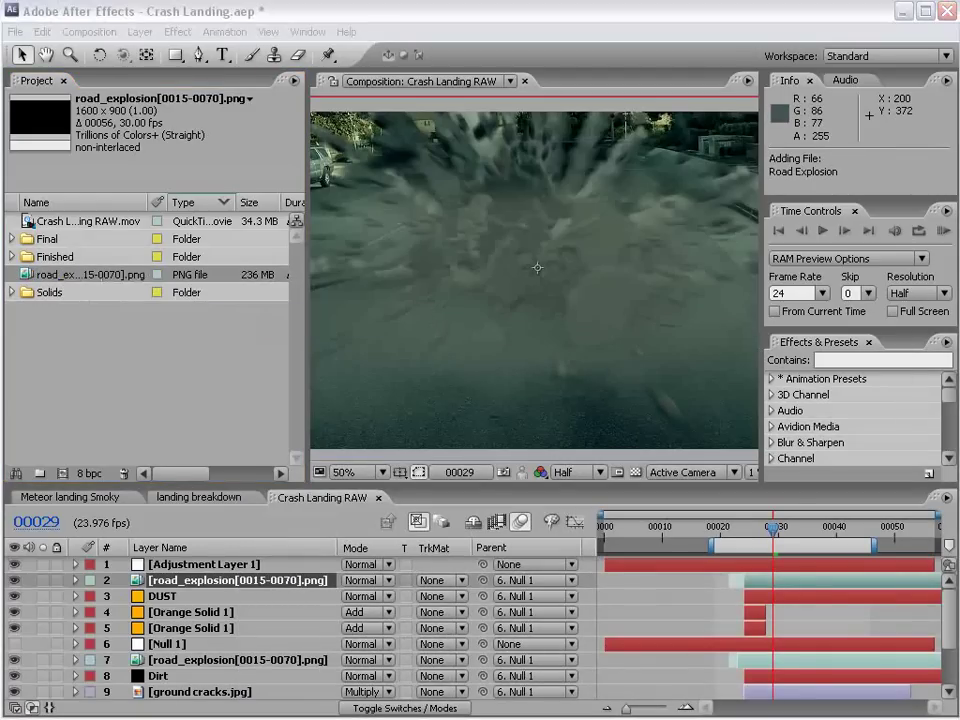
pyautogui.write('24')
pyautogui.press('Return')
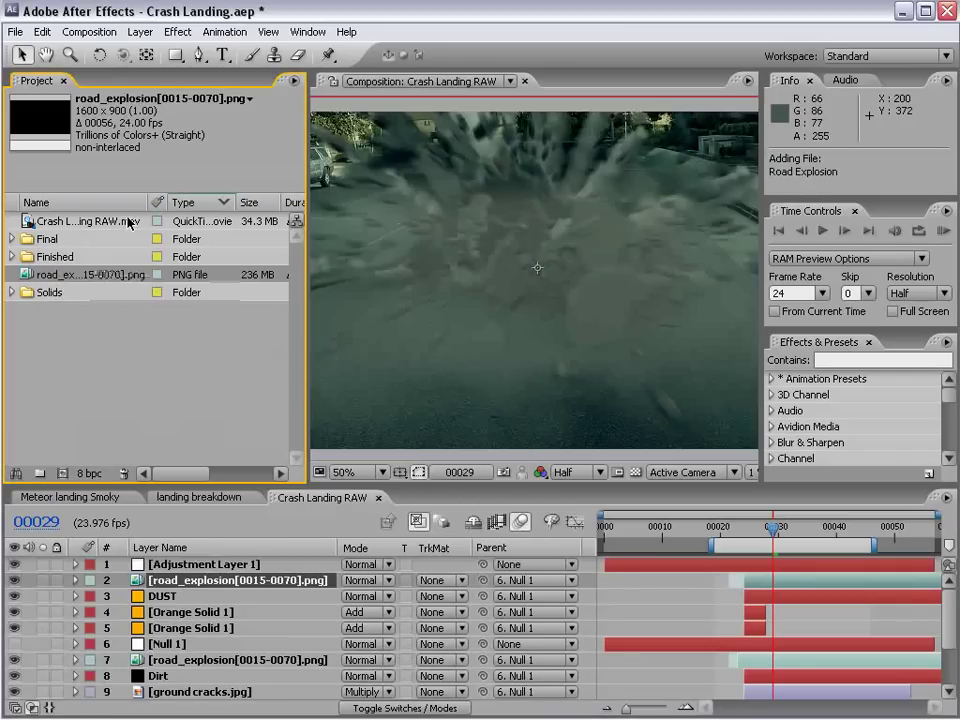
pyautogui.click(146, 421)
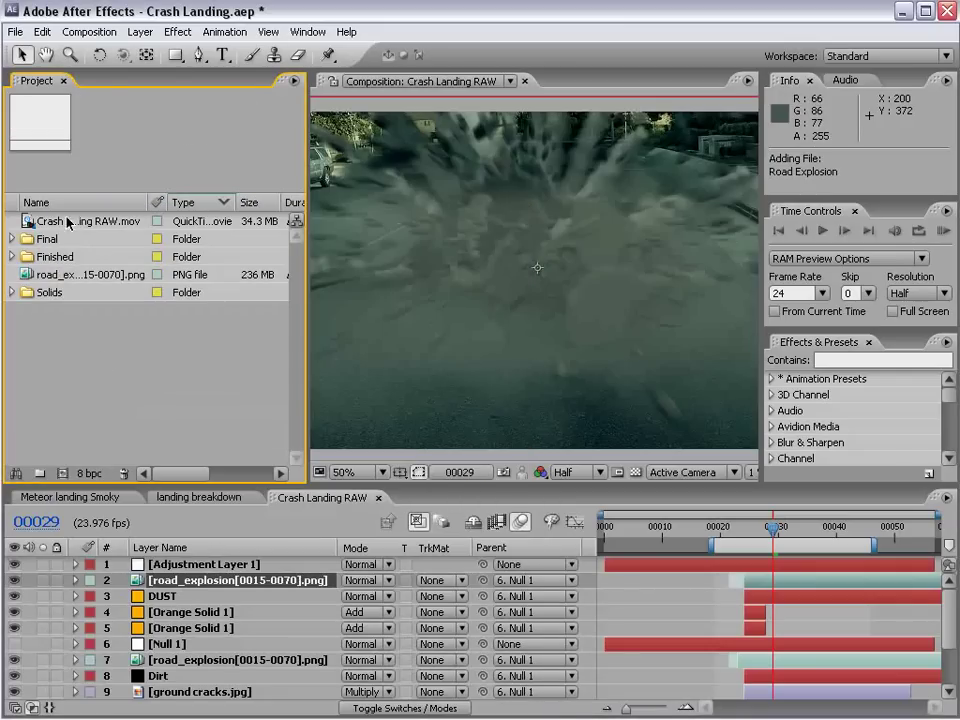
# - Make a Crash Landing RAW 2 composition from Crash Landing RAW.mov and preview the clip
pyautogui.moveTo(68, 222); pyautogui.dragTo(62, 474)
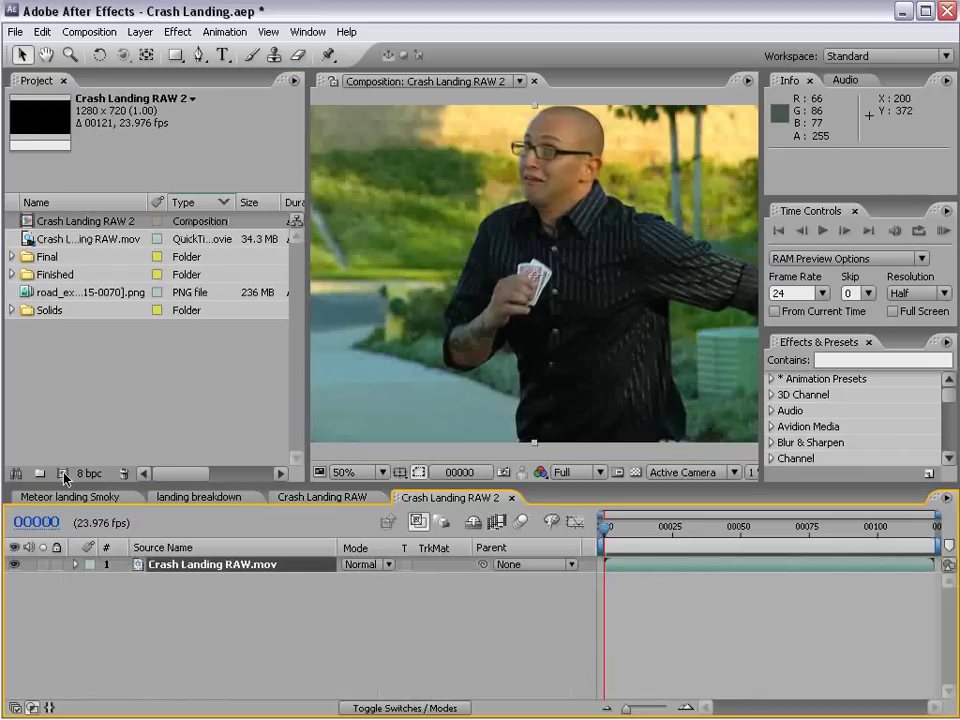
pyautogui.moveTo(604, 520); pyautogui.dragTo(679, 521)
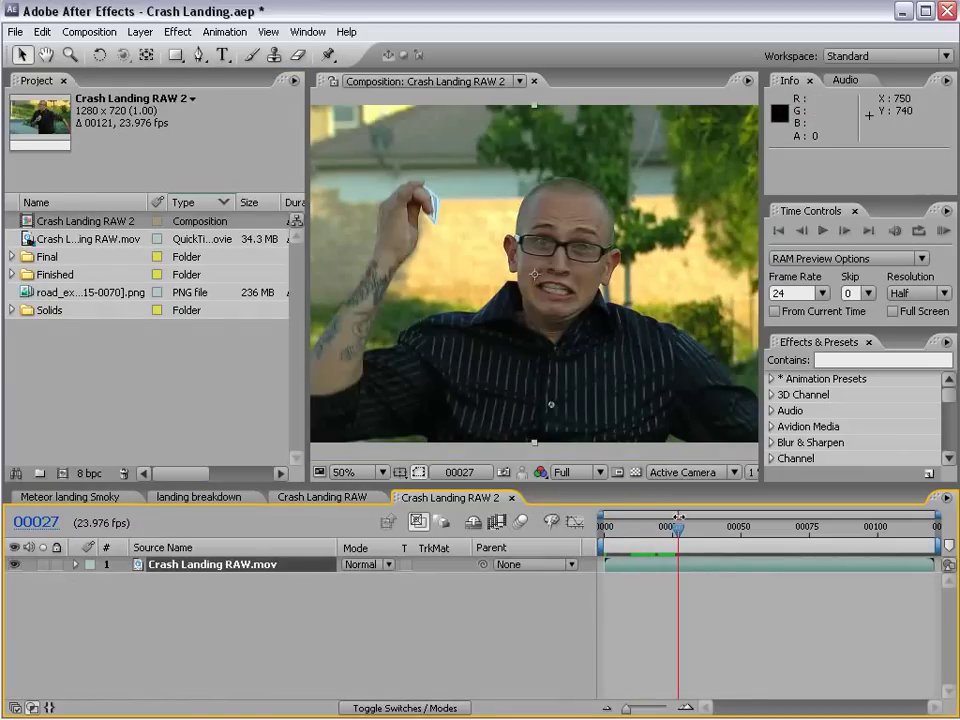
pyautogui.scroll(-2, 580, 320)
pyautogui.scroll(4, 582, 318)
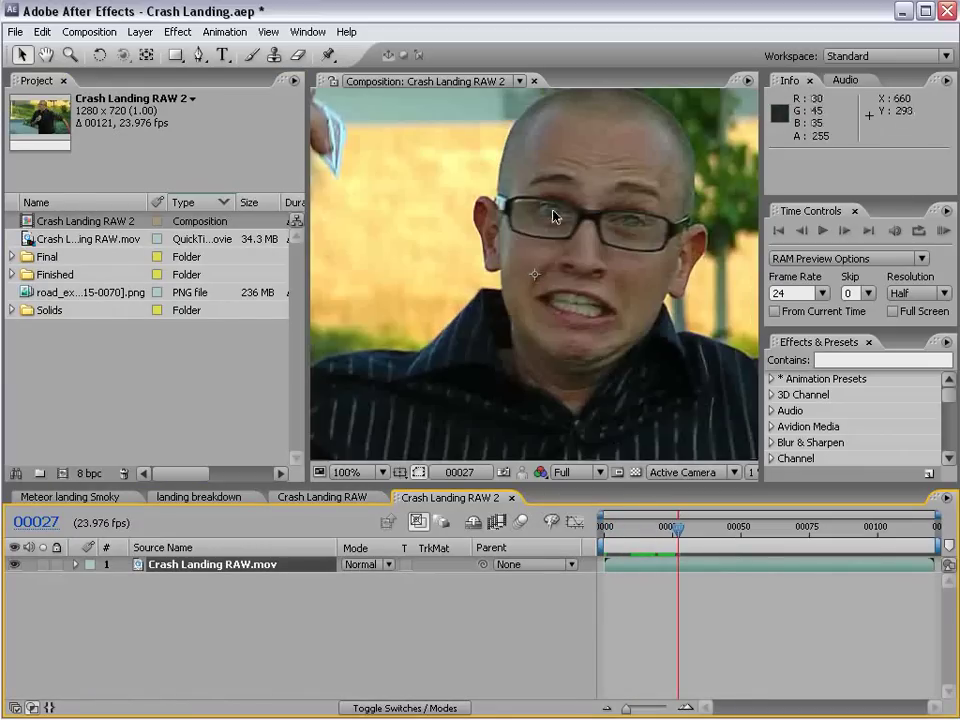
pyautogui.scroll(-2, 553, 214)
pyautogui.click(676, 538)
pyautogui.press('space')
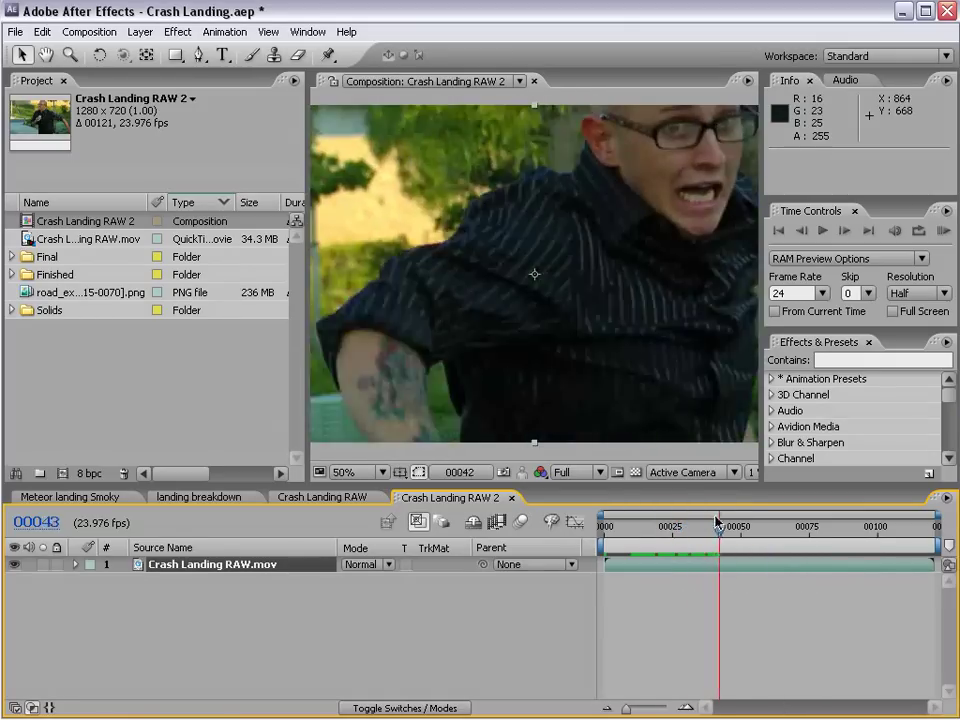
pyautogui.scroll(-1, 590, 357)
pyautogui.moveTo(776, 548)
pyautogui.mouseDown()
pyautogui.moveTo(700, 548)
pyautogui.moveTo(786, 519)
pyautogui.mouseUp()
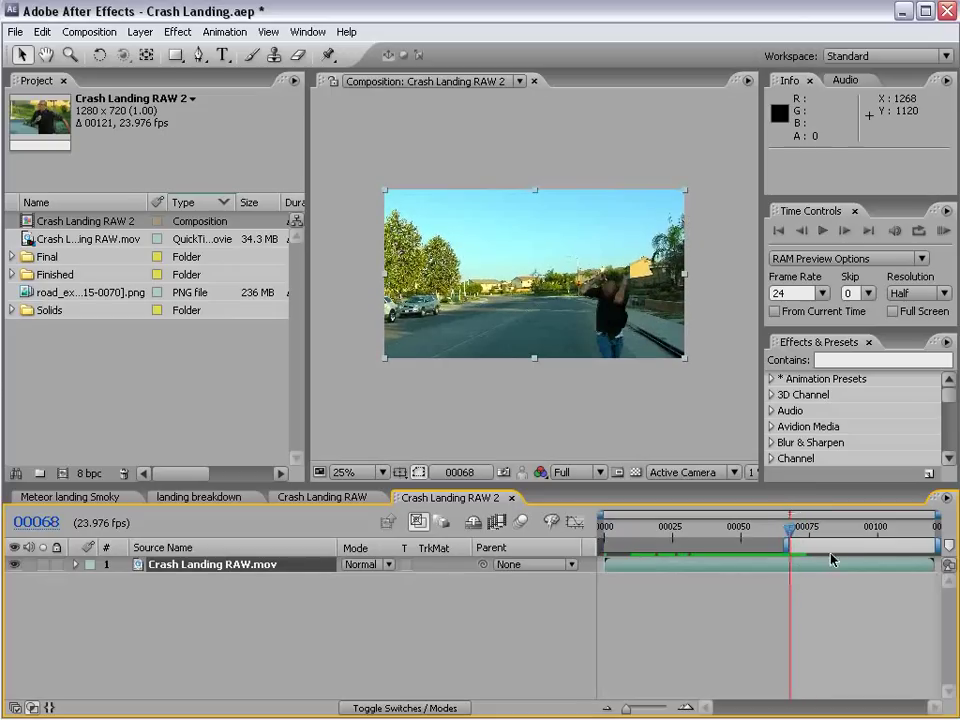
# - Trim the composition to its work area and play back the start of the clip
pyautogui.rightClick(786, 519)
pyautogui.click(880, 592)
pyautogui.moveTo(718, 526); pyautogui.dragTo(603, 524)
pyautogui.press('.')
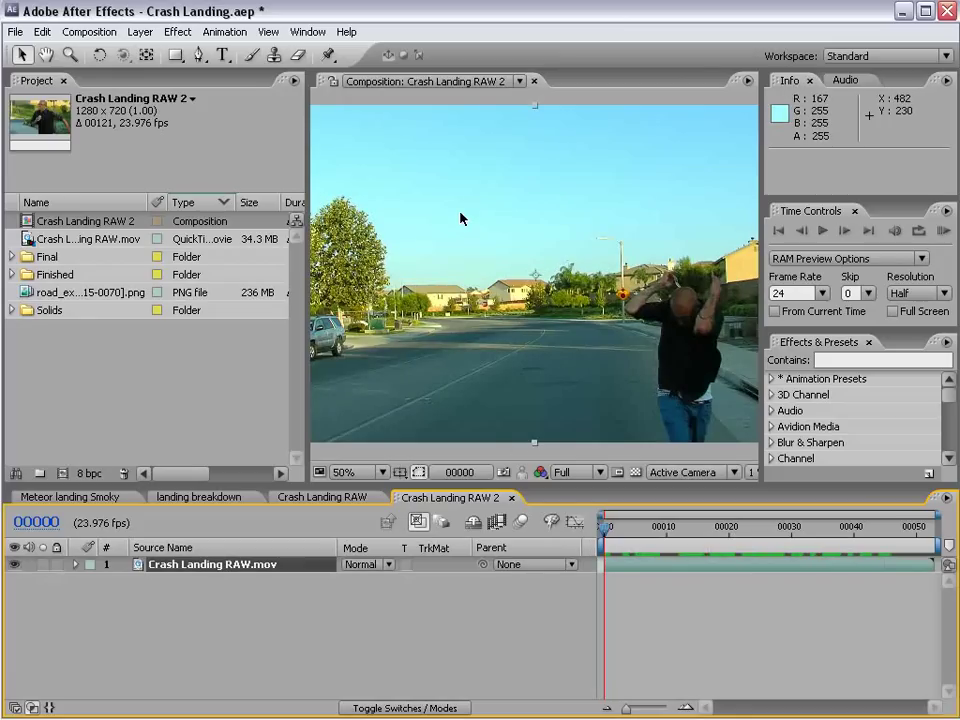
pyautogui.press(',')
pyautogui.press('.')
# - Review the trimmed shot at frames 33, 10 and 20, ending back at the first frame
pyautogui.moveTo(605, 524); pyautogui.dragTo(447, 517)
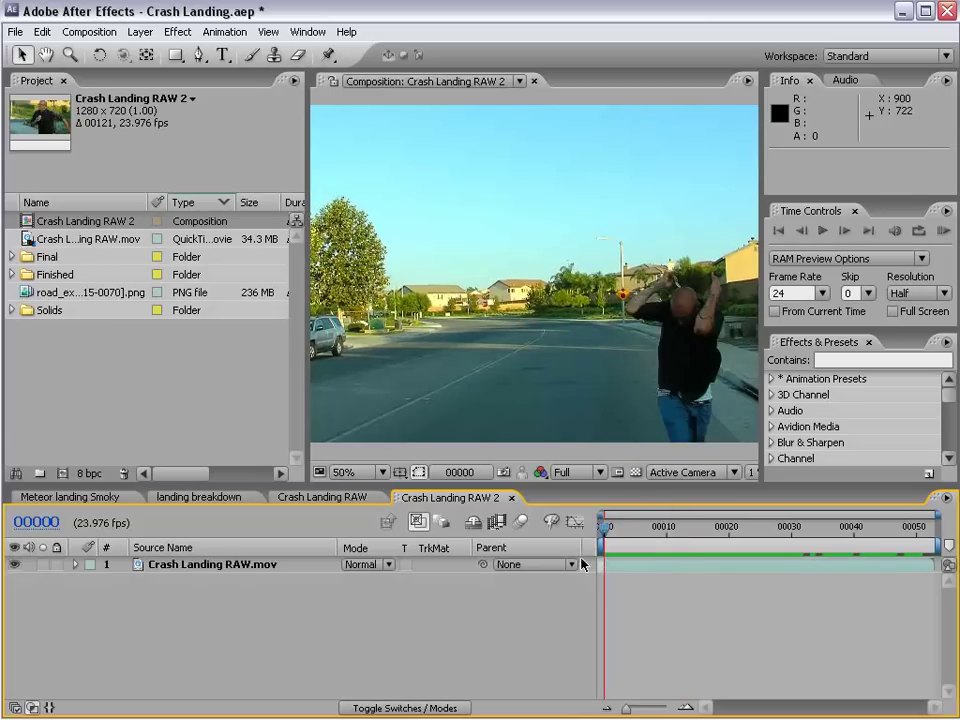
pyautogui.click(803, 527)
pyautogui.moveTo(810, 565); pyautogui.dragTo(934, 563)
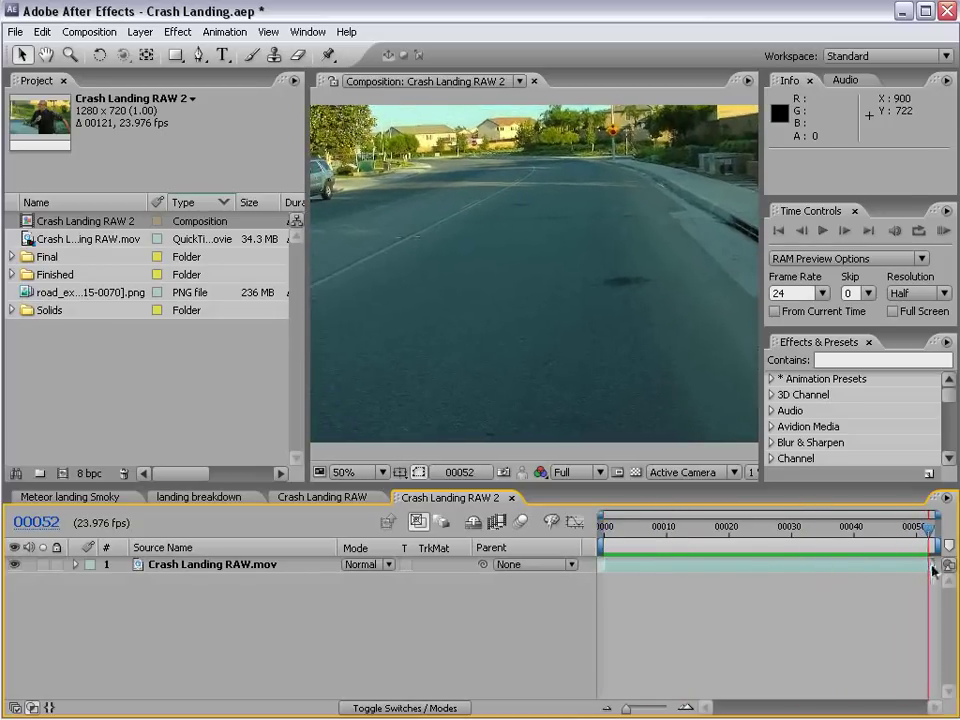
pyautogui.press('Home')
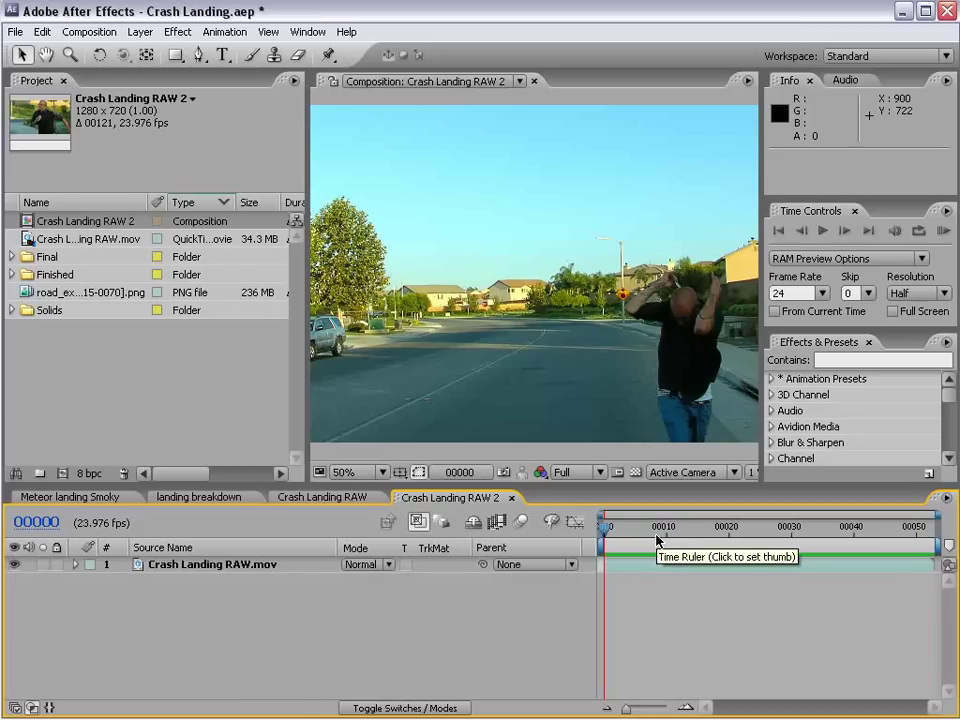
pyautogui.click(666, 540)
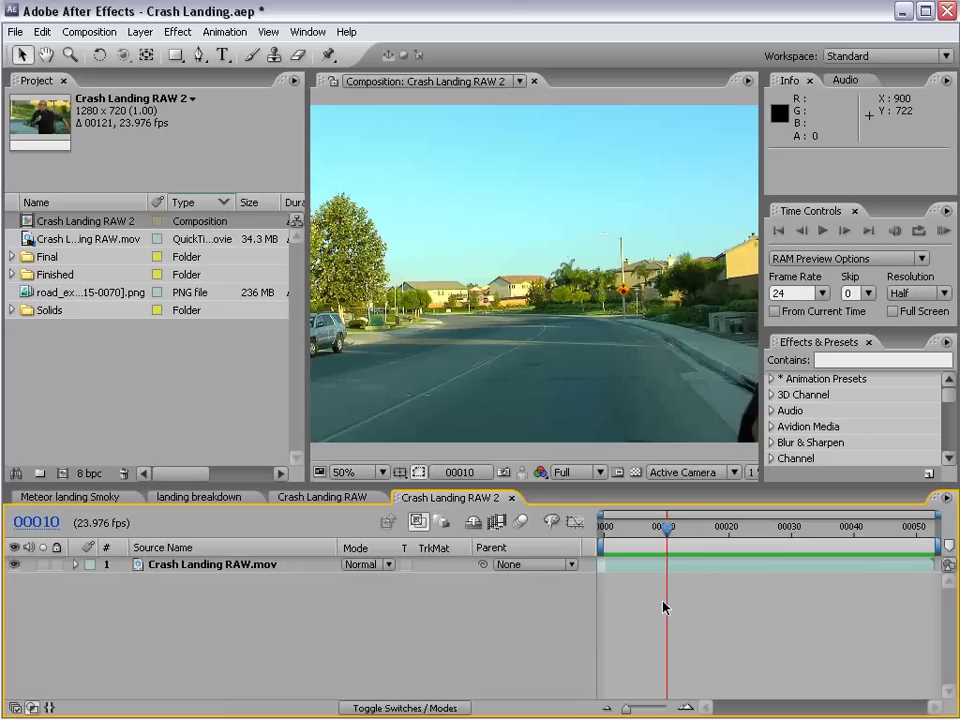
pyautogui.click(729, 528)
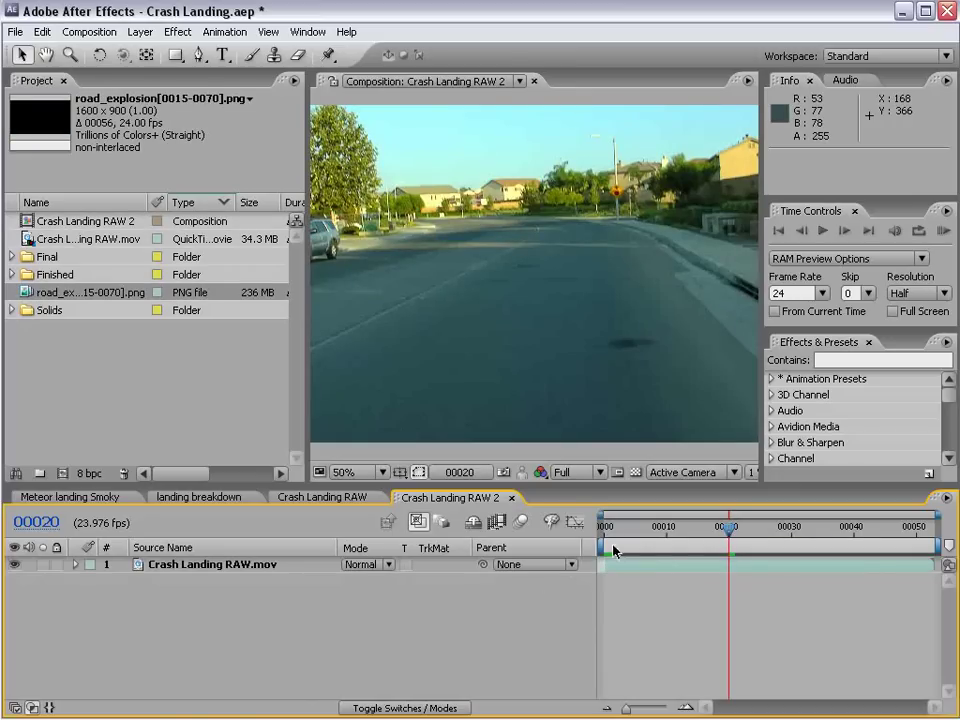
pyautogui.moveTo(614, 550)
pyautogui.mouseDown()
pyautogui.moveTo(786, 553)
pyautogui.moveTo(604, 552)
pyautogui.moveTo(868, 553)
pyautogui.moveTo(615, 553)
pyautogui.mouseUp()
pyautogui.press(',')
pyautogui.press(',')
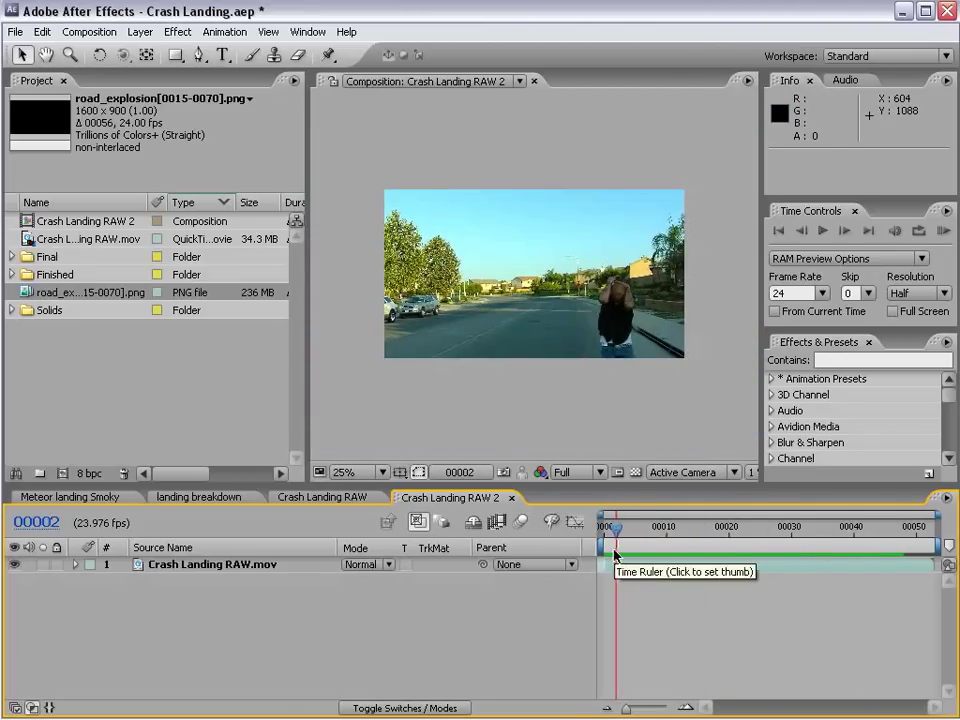
# - Open the raw clip's layer view and start a position-and-rotation motion track
pyautogui.doubleClick(664, 564)
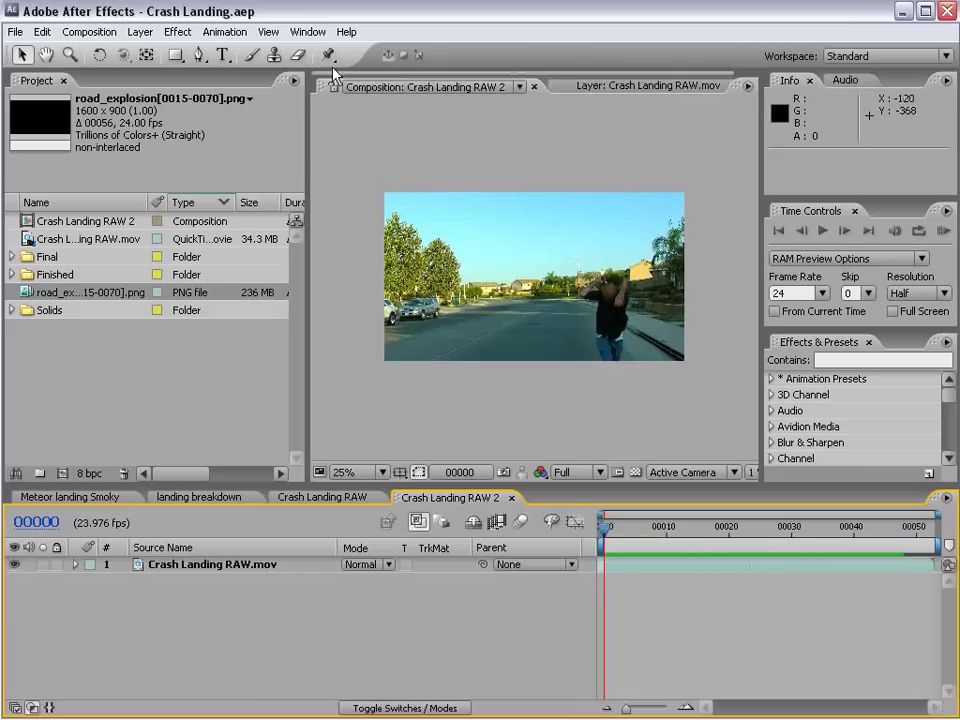
pyautogui.click(310, 32)
pyautogui.click(336, 316)
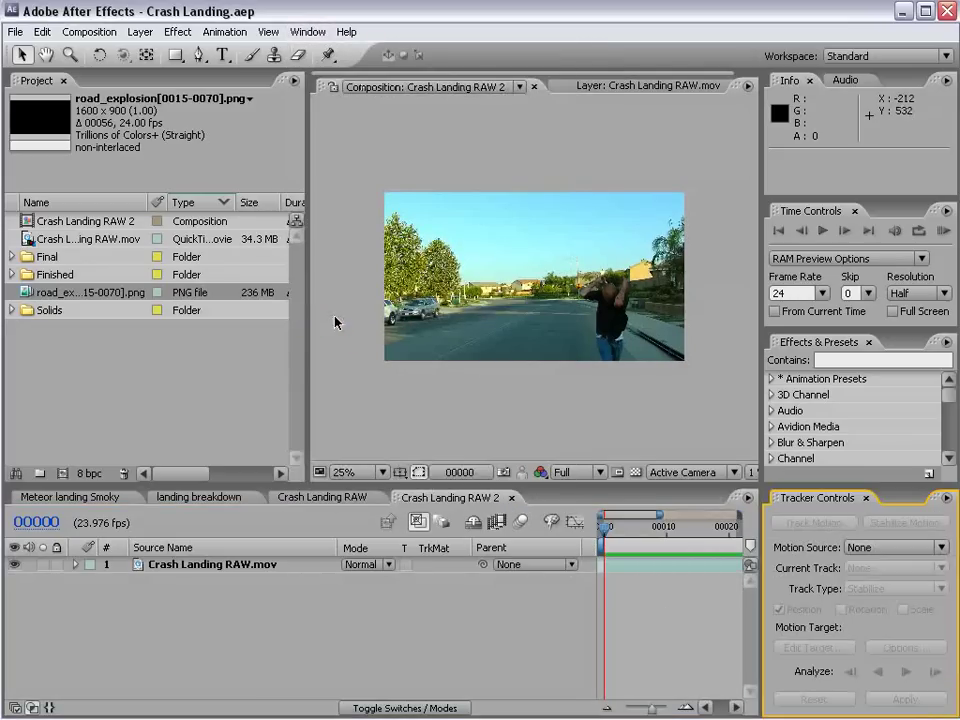
pyautogui.click(655, 568)
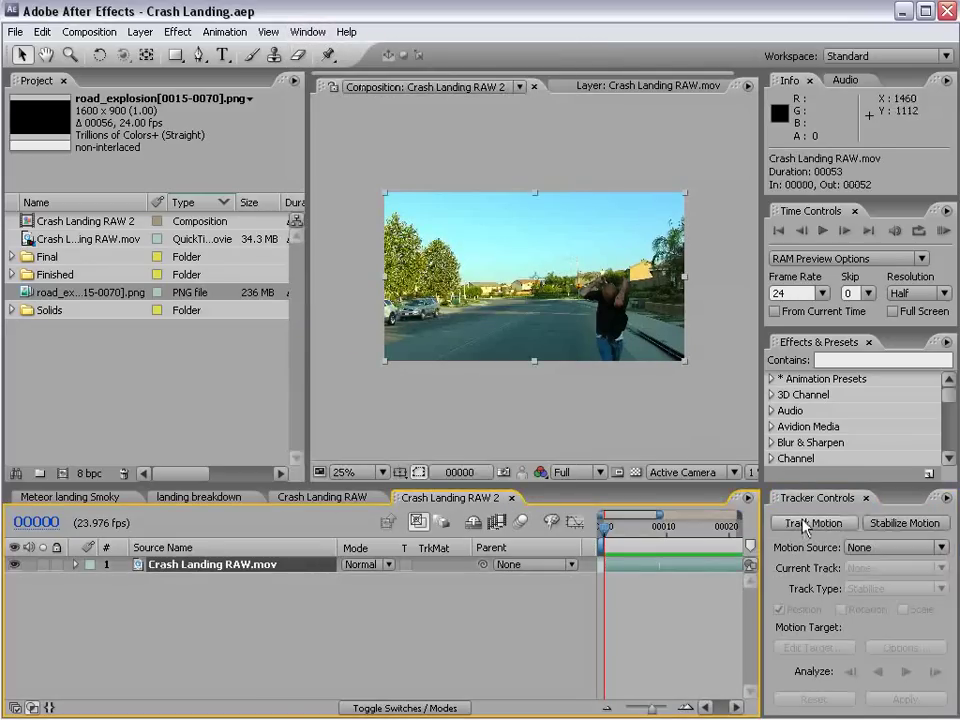
pyautogui.click(803, 523)
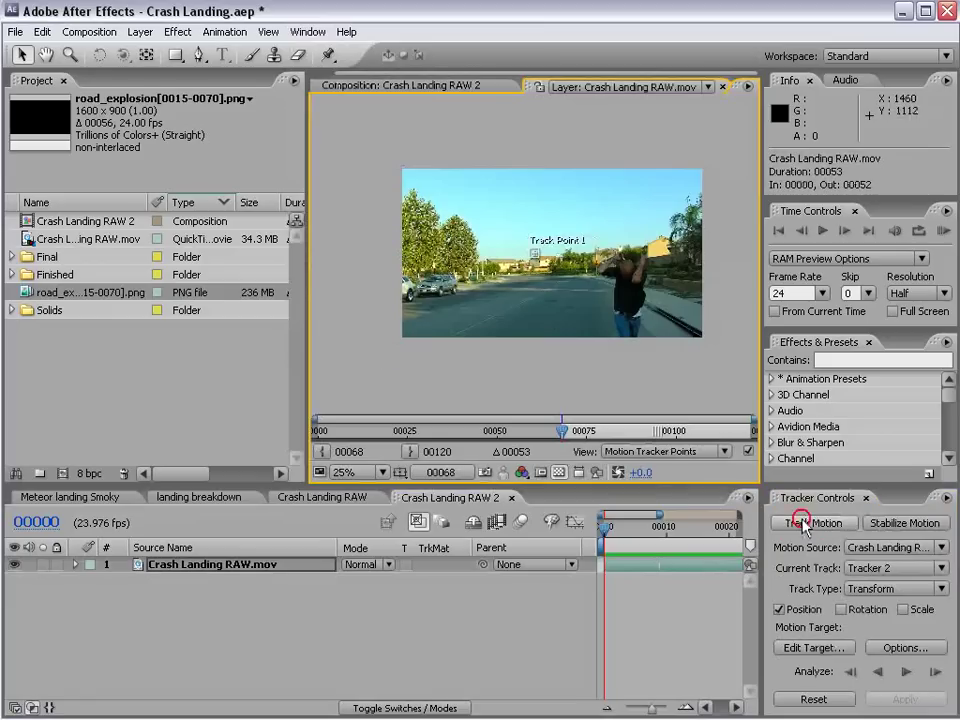
pyautogui.click(841, 609)
# - Place Track Point 1 on a road feature by the curb and enlarge its search region
pyautogui.scroll(3, 556, 378)
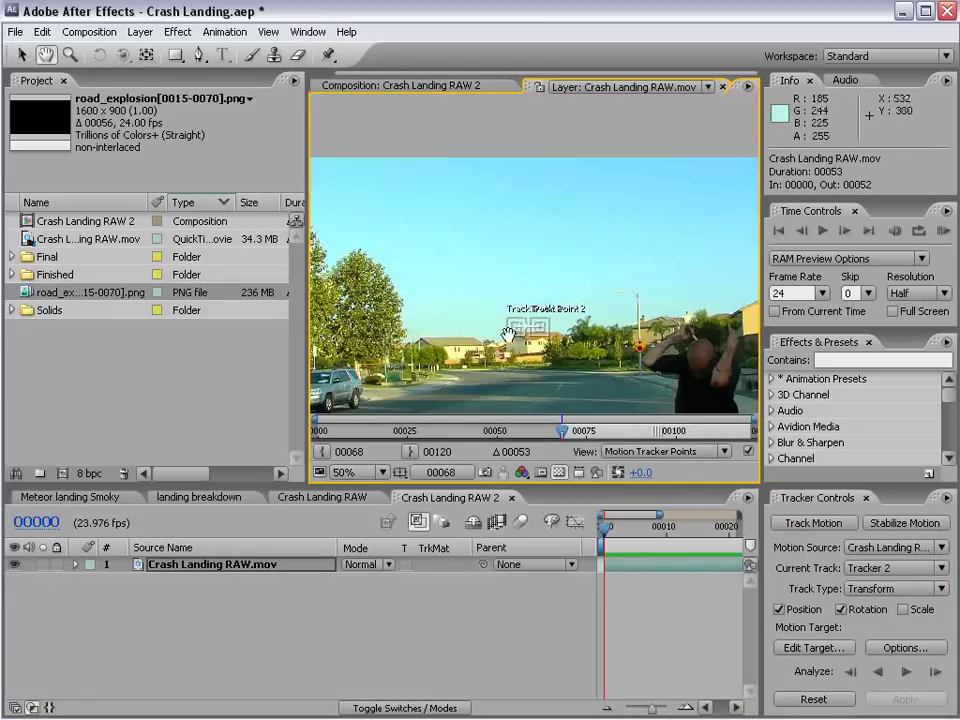
pyautogui.moveTo(663, 200)
pyautogui.mouseDown()
pyautogui.moveTo(713, 200)
pyautogui.moveTo(400, 355)
pyautogui.moveTo(495, 321)
pyautogui.mouseUp()
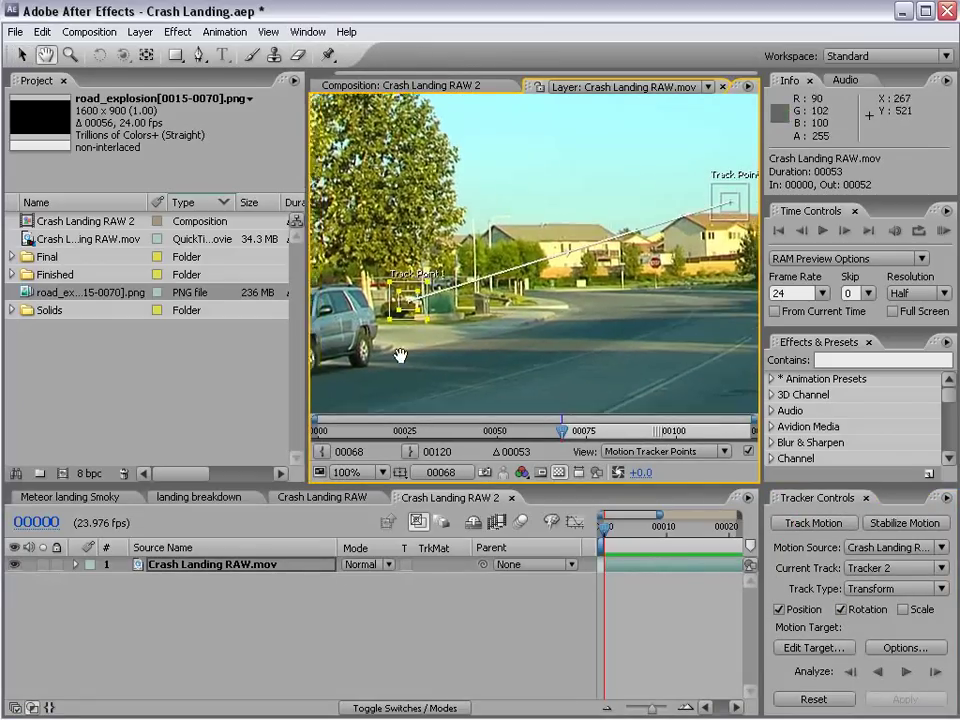
pyautogui.press('v')
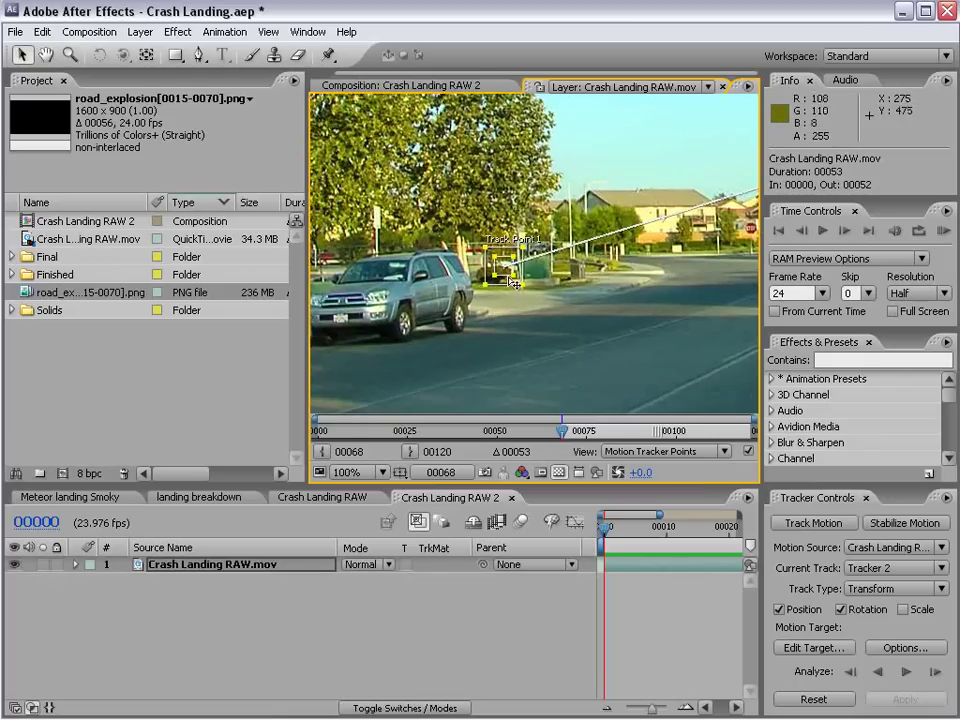
pyautogui.moveTo(500, 266)
pyautogui.mouseDown()
pyautogui.moveTo(605, 368)
pyautogui.moveTo(568, 394)
pyautogui.mouseUp()
pyautogui.scroll(1, 542, 328)
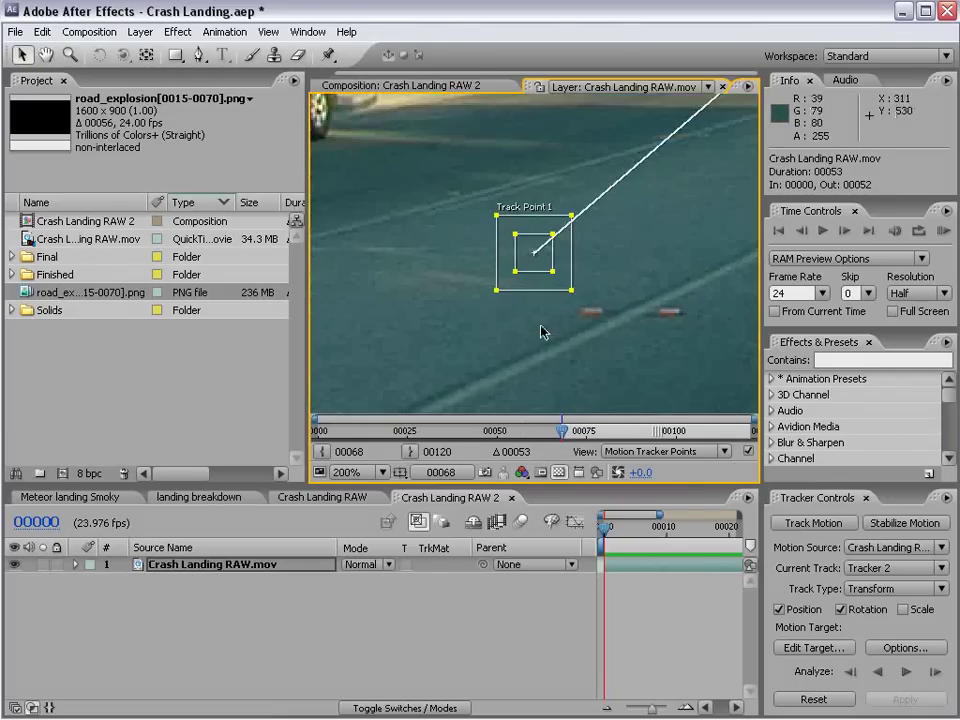
pyautogui.press('h')
pyautogui.moveTo(527, 155); pyautogui.dragTo(559, 304)
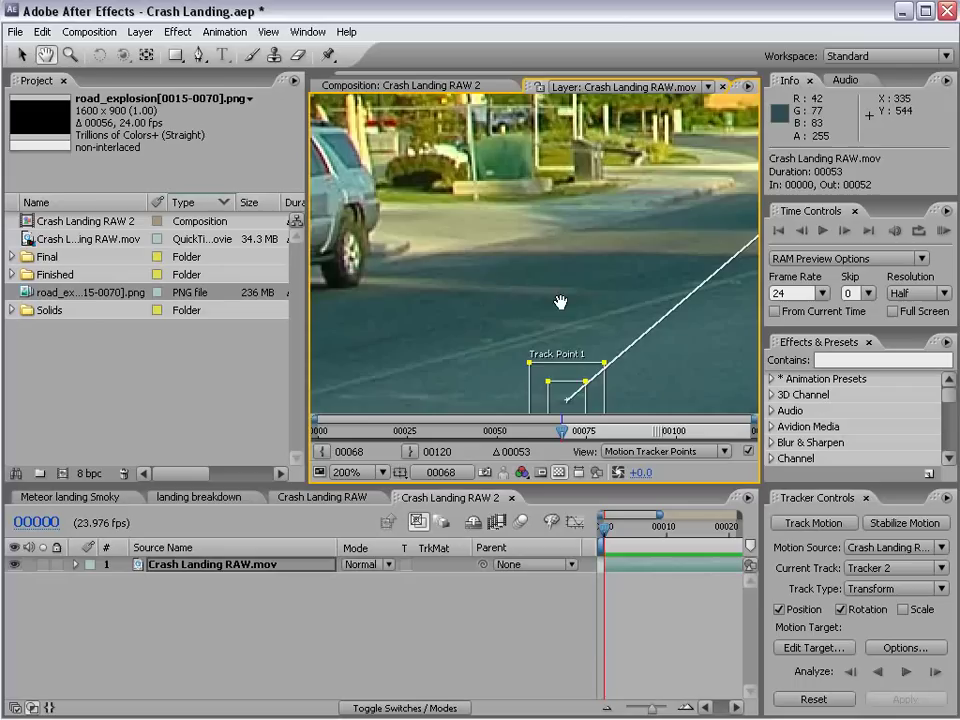
pyautogui.press('v')
pyautogui.moveTo(561, 392)
pyautogui.mouseDown()
pyautogui.moveTo(515, 243)
pyautogui.moveTo(452, 186)
pyautogui.mouseUp()
pyautogui.moveTo(489, 226); pyautogui.dragTo(517, 288)
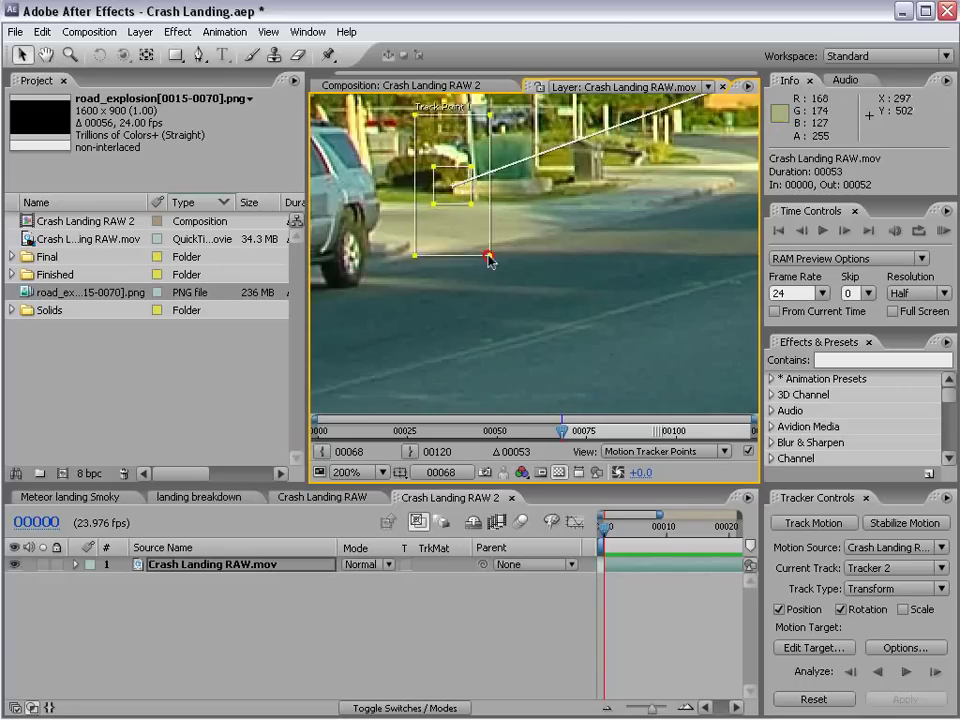
# - Check the second track point and analyze both points forward to frame 52
pyautogui.press('h')
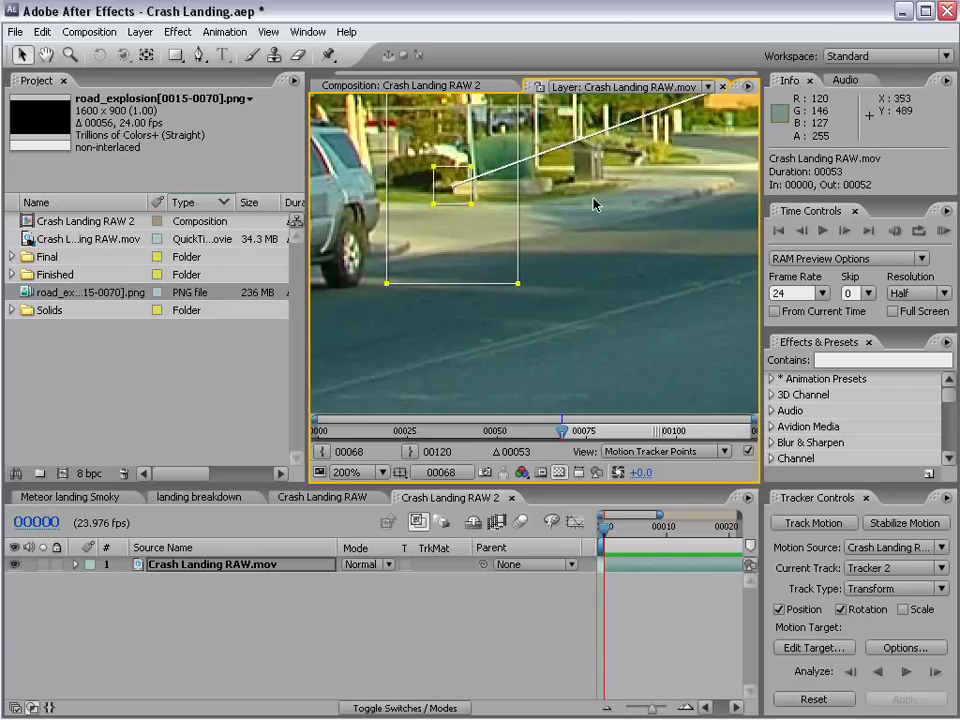
pyautogui.scroll(-1, 596, 204)
pyautogui.scroll(-1, 602, 221)
pyautogui.moveTo(666, 211)
pyautogui.mouseDown()
pyautogui.moveTo(463, 327)
pyautogui.moveTo(490, 373)
pyautogui.mouseUp()
pyautogui.press('v')
pyautogui.hotkey('ctrl', 'z')
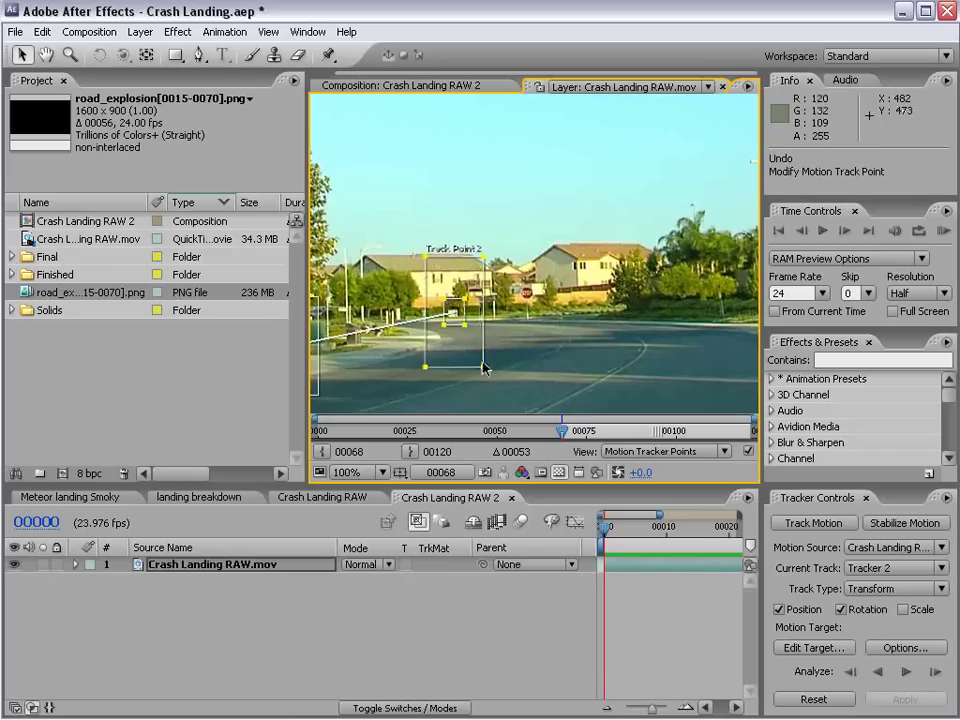
pyautogui.scroll(-2, 495, 350)
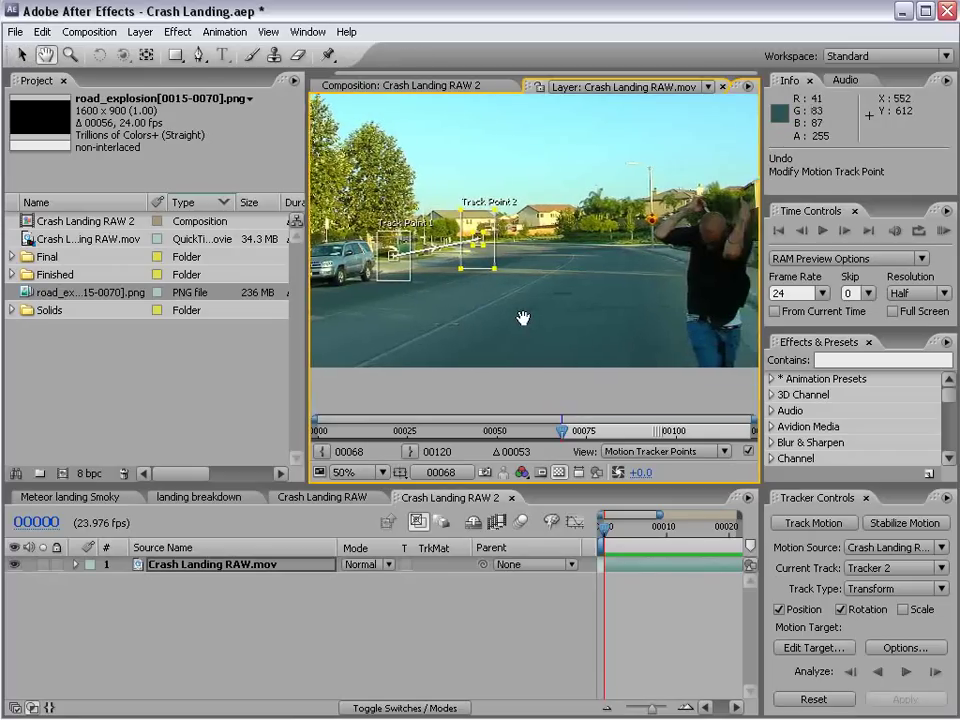
pyautogui.scroll(-1, 561, 306)
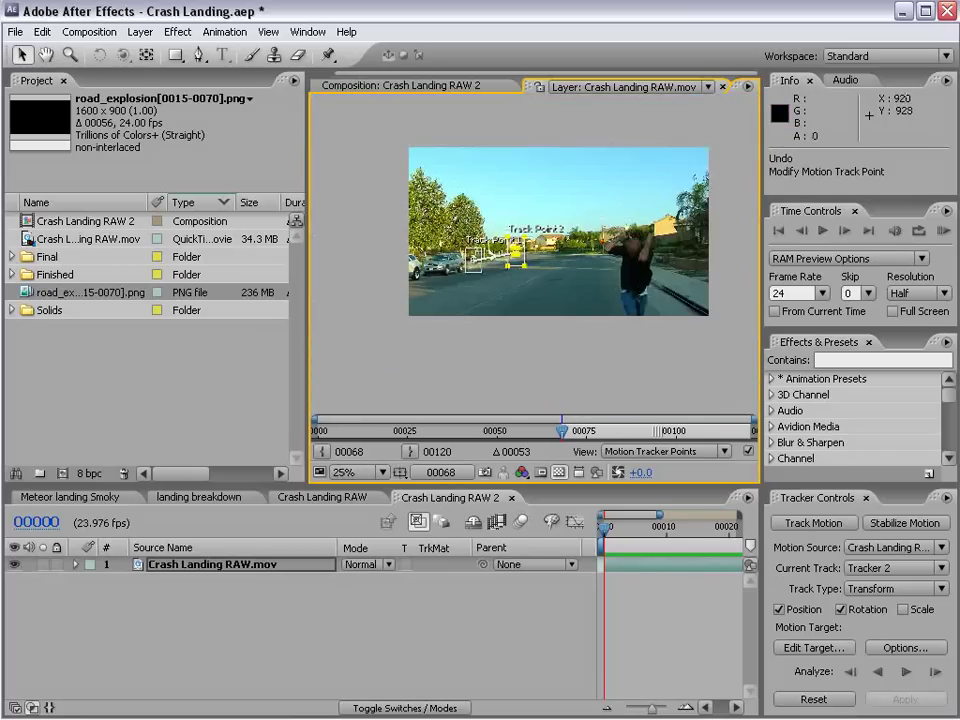
pyautogui.click(905, 675)
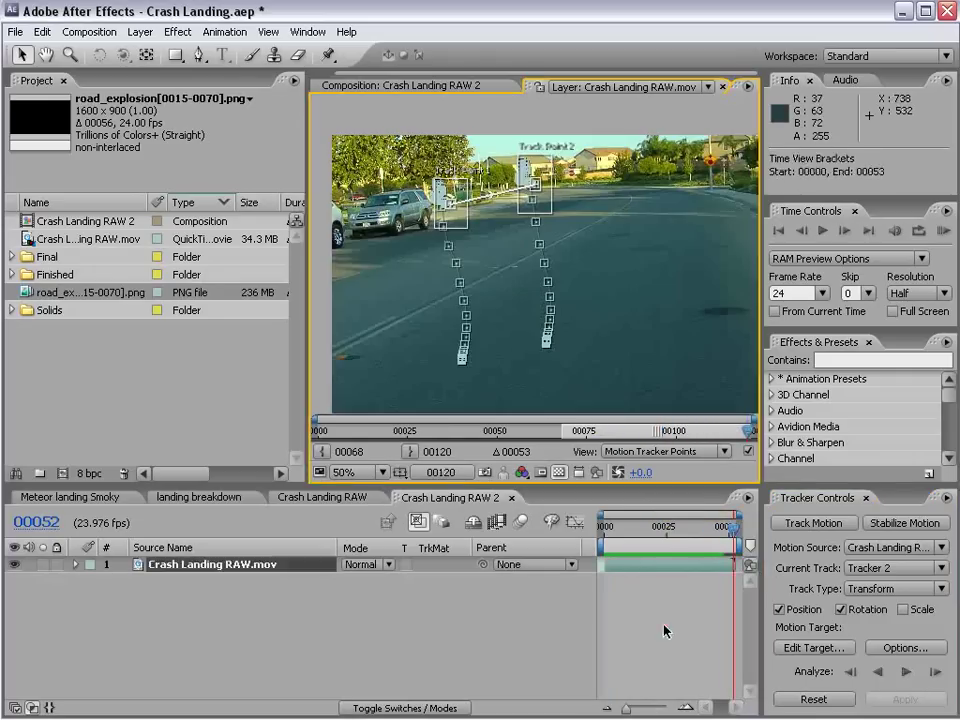
# - Add a null object and apply the track to Null 3 as position and rotation
pyautogui.click(140, 32)
pyautogui.moveTo(150, 51)
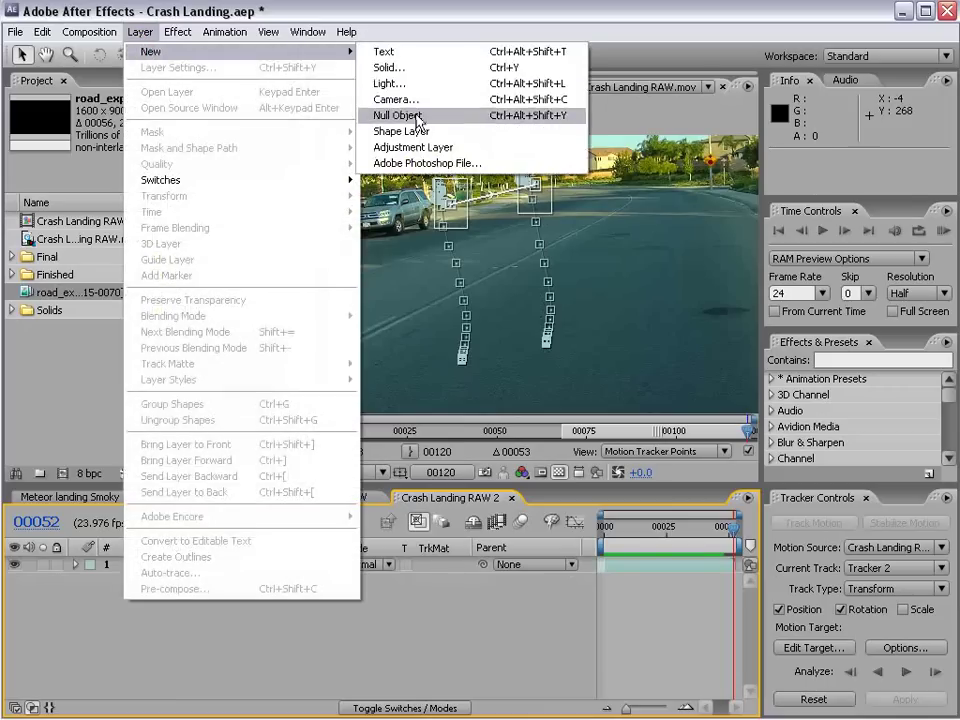
pyautogui.click(415, 118)
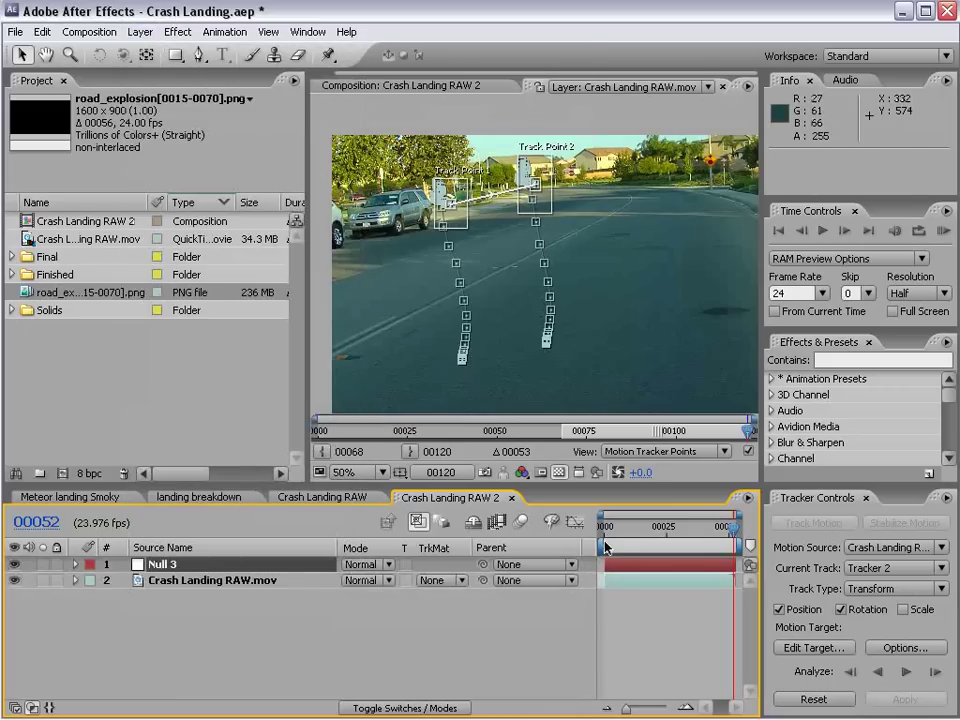
pyautogui.click(833, 650)
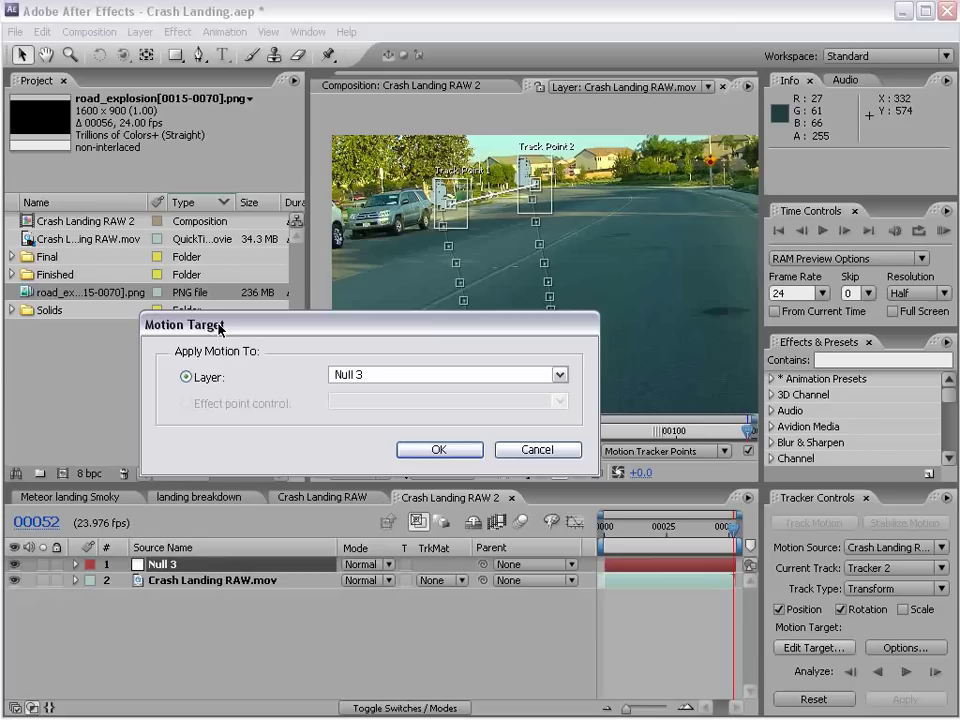
pyautogui.click(336, 374)
pyautogui.click(452, 452)
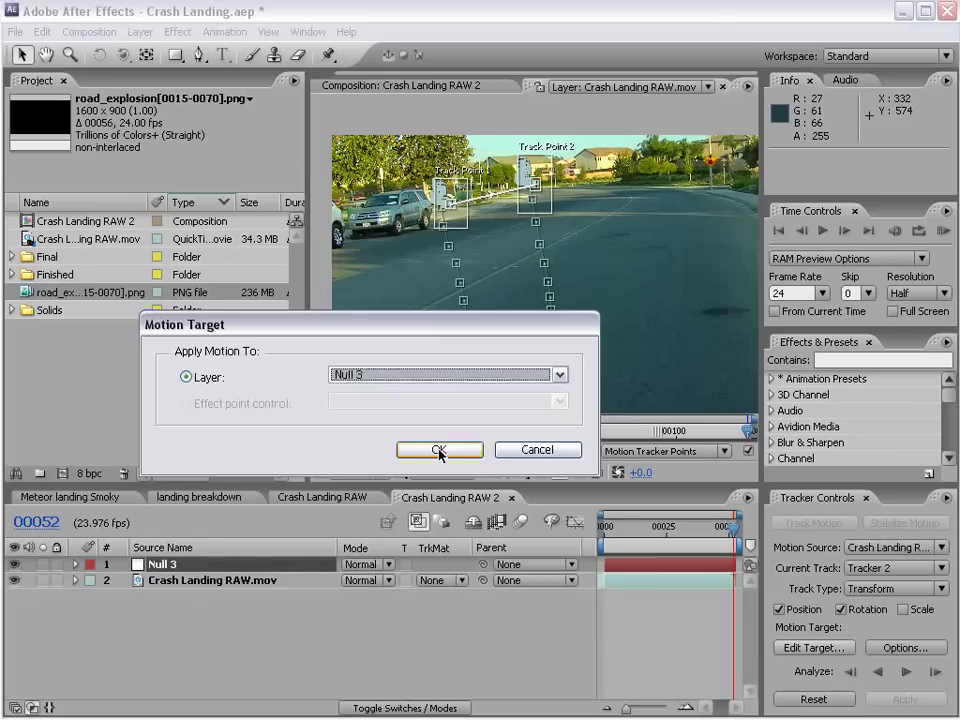
pyautogui.click(905, 700)
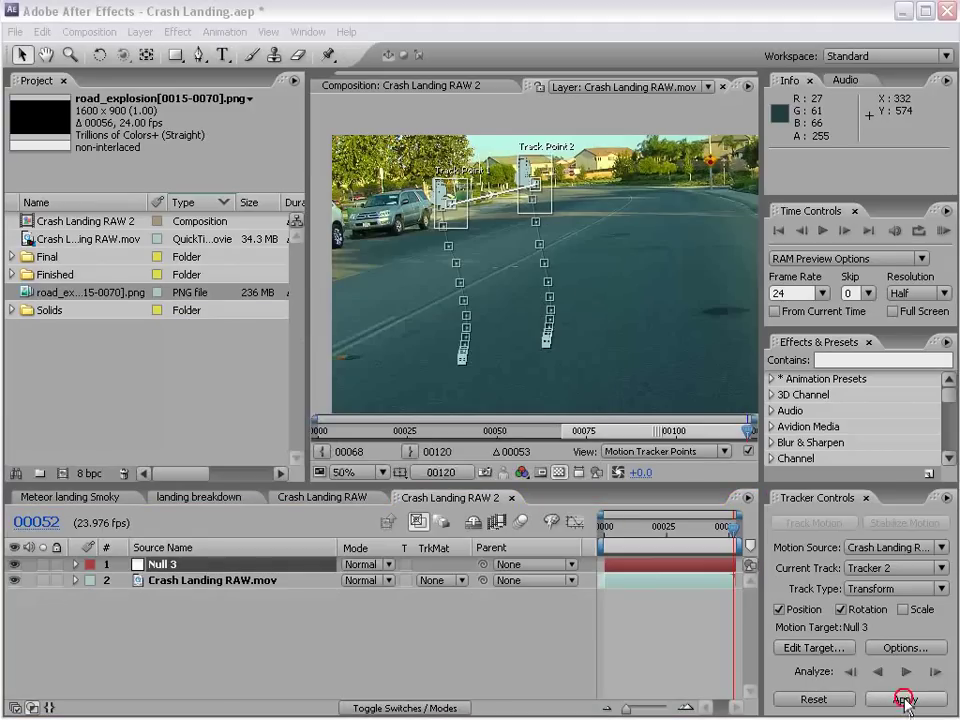
pyautogui.click(403, 387)
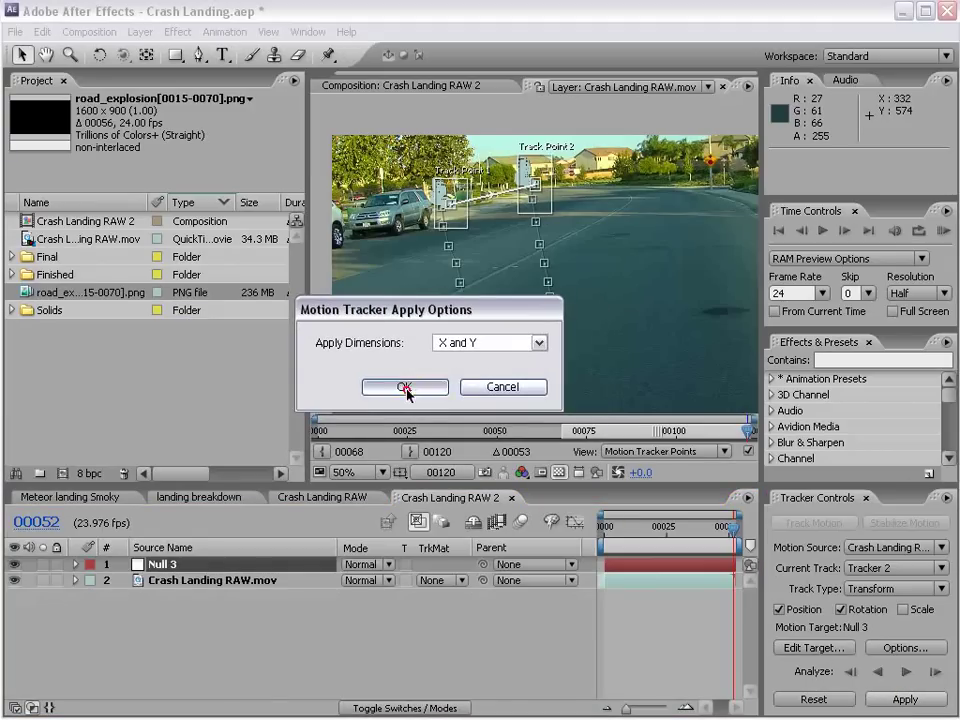
# - Close the tracker, return to the first frame and collapse and deselect Null 3
pyautogui.click(866, 498)
pyautogui.moveTo(776, 525)
pyautogui.mouseDown()
pyautogui.moveTo(600, 557)
pyautogui.moveTo(864, 527)
pyautogui.moveTo(603, 527)
pyautogui.mouseUp()
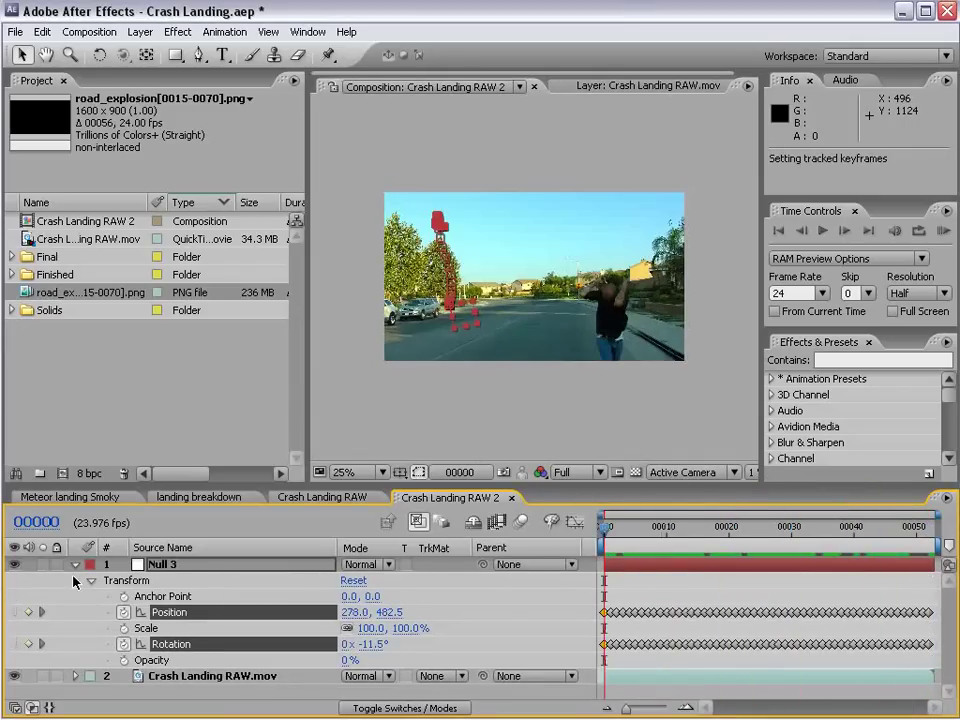
pyautogui.click(76, 565)
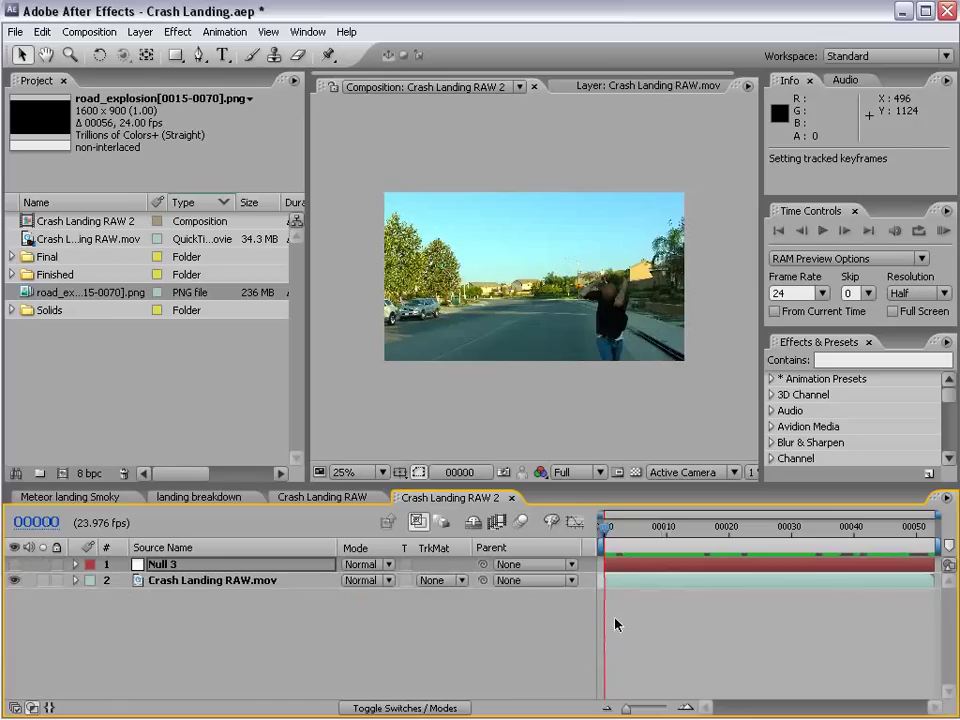
pyautogui.click(650, 568)
pyautogui.press('.')
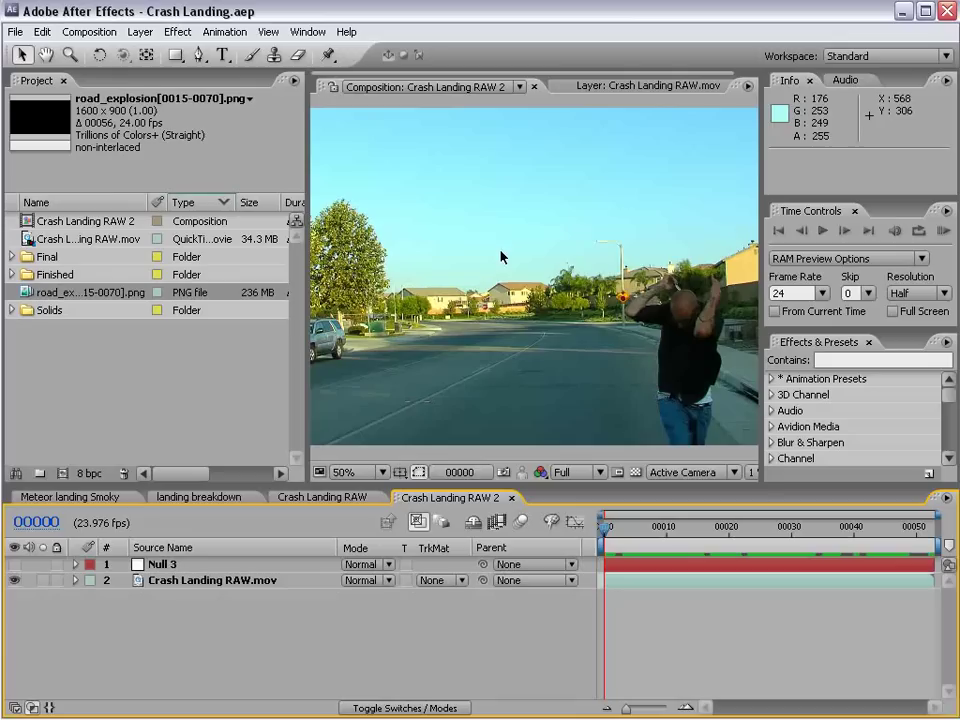
# - Make a composition called Meteor at 1280×1200 with 300 frames
pyautogui.click(718, 648)
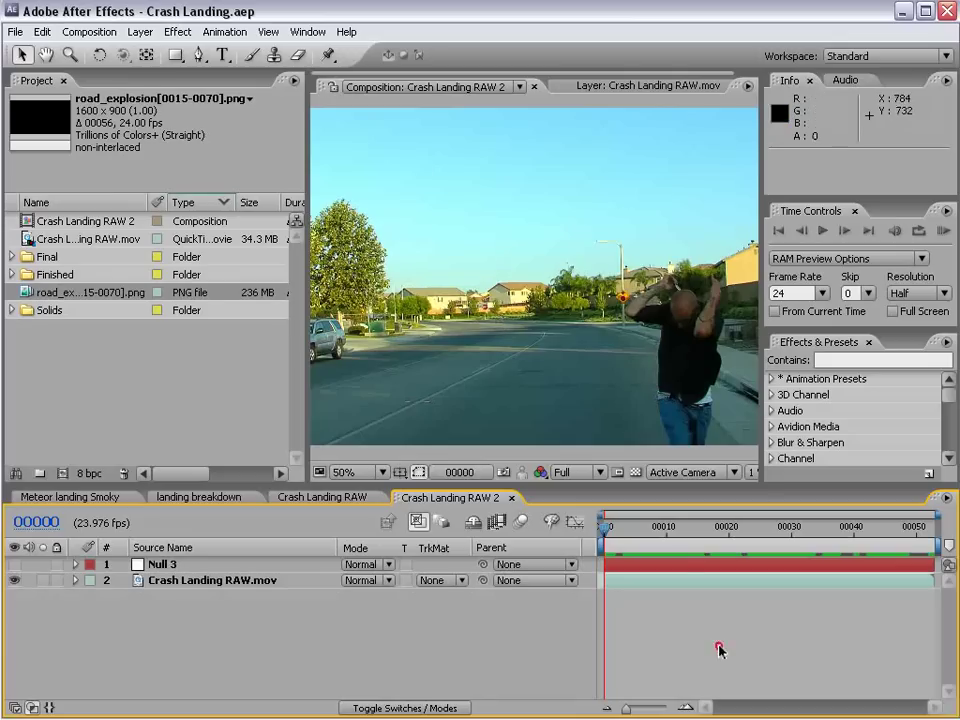
pyautogui.click(89, 32)
pyautogui.click(110, 51)
pyautogui.moveTo(370, 371); pyautogui.dragTo(362, 202)
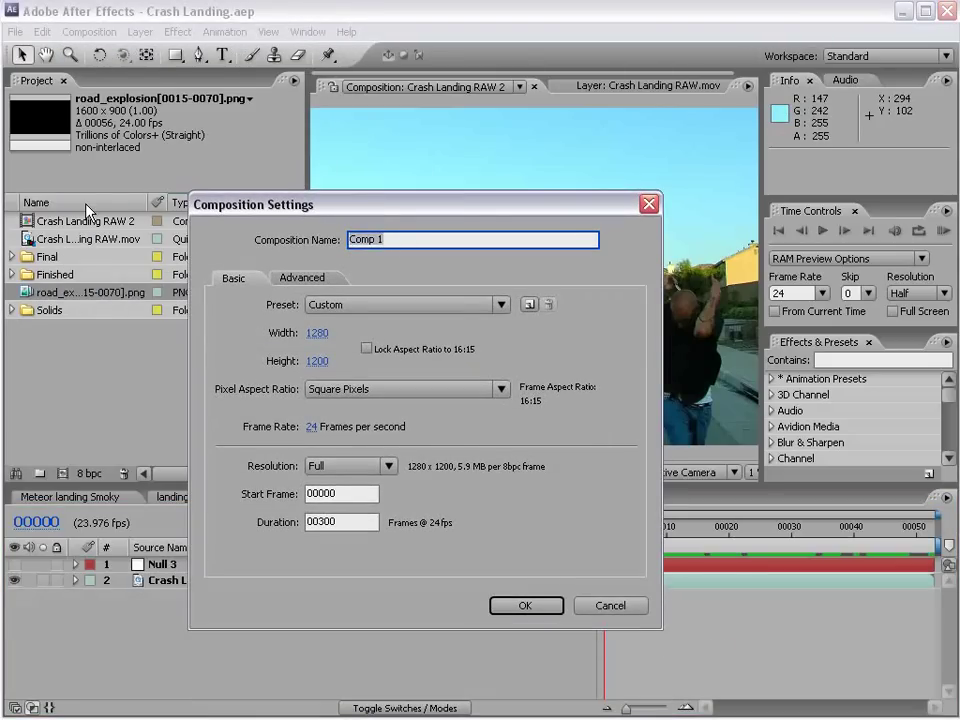
pyautogui.write('Meteor')
pyautogui.click(501, 601)
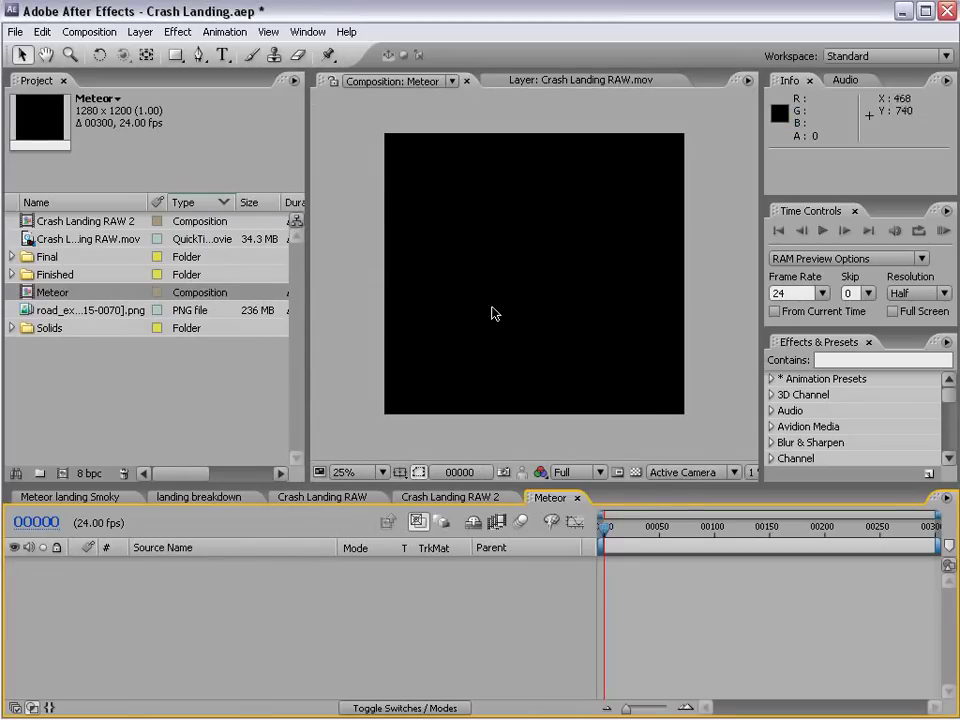
# - Add a new solid layer named part to Meteor
pyautogui.click(140, 32)
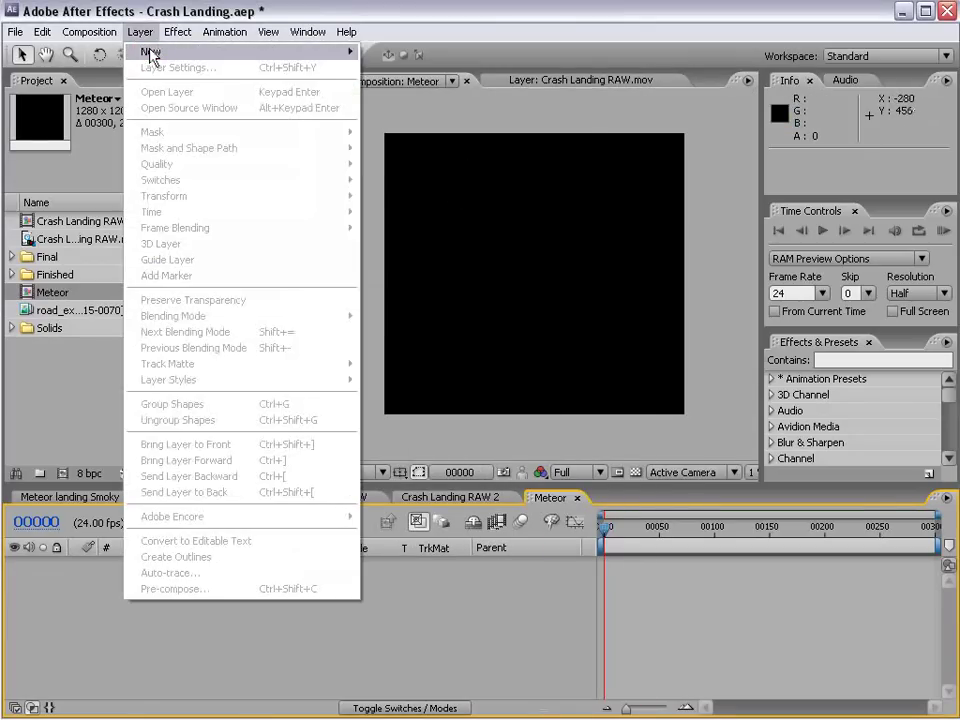
pyautogui.moveTo(150, 51)
pyautogui.click(392, 66)
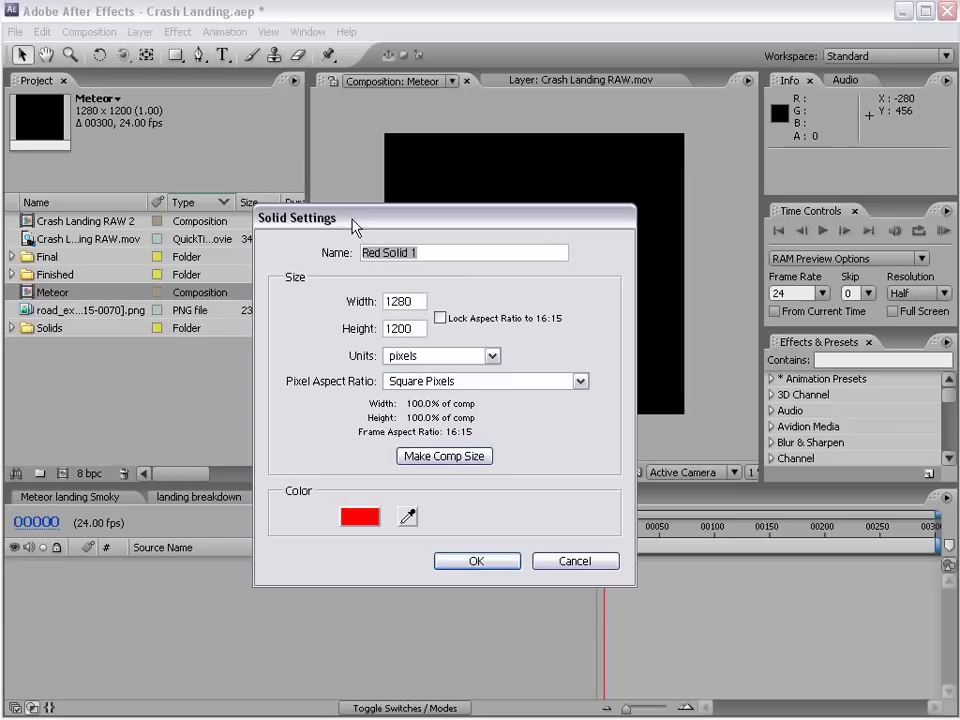
pyautogui.write('part')
pyautogui.press('Return')
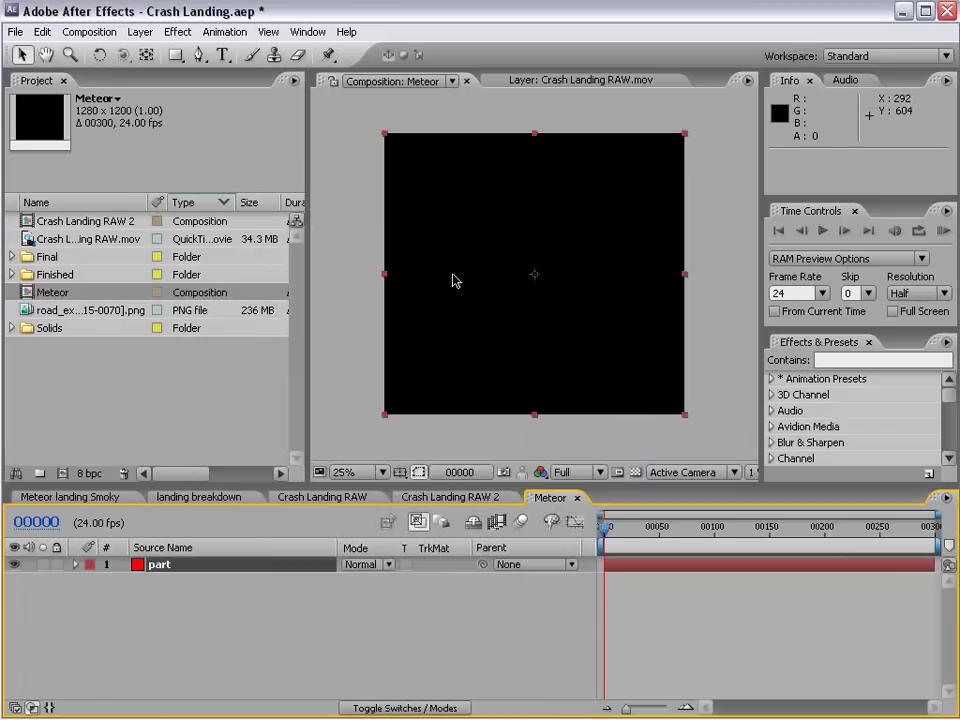
# - Apply Trapcode Particular to part with the t_FireStarter preset and preview the fire trail
pyautogui.click(177, 32)
pyautogui.moveTo(199, 570)
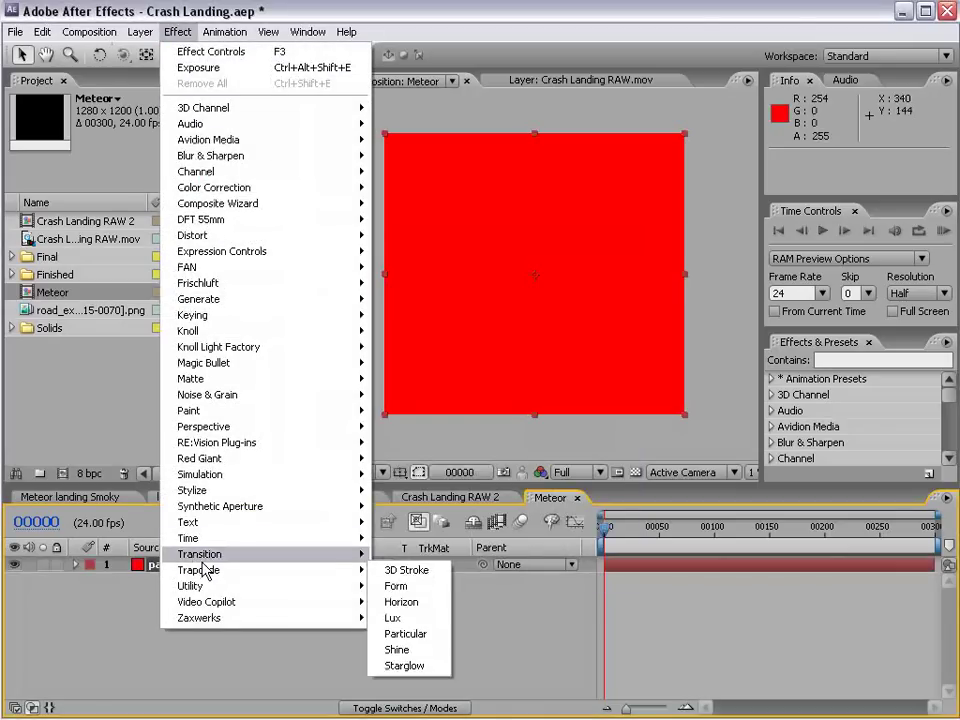
pyautogui.click(405, 634)
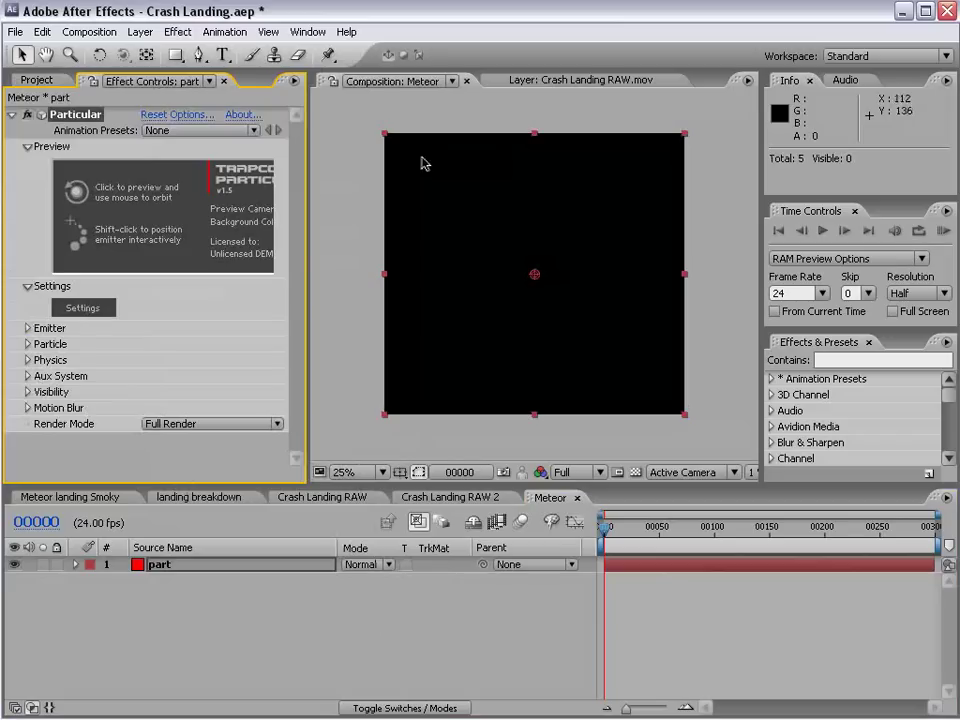
pyautogui.click(643, 530)
pyautogui.press('space')
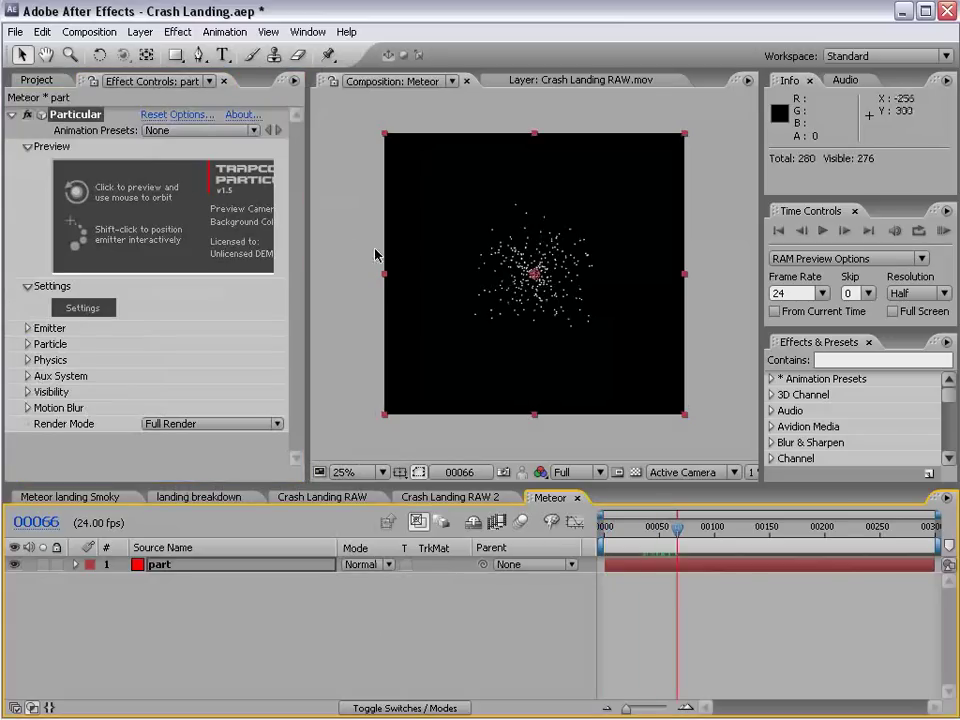
pyautogui.click(207, 131)
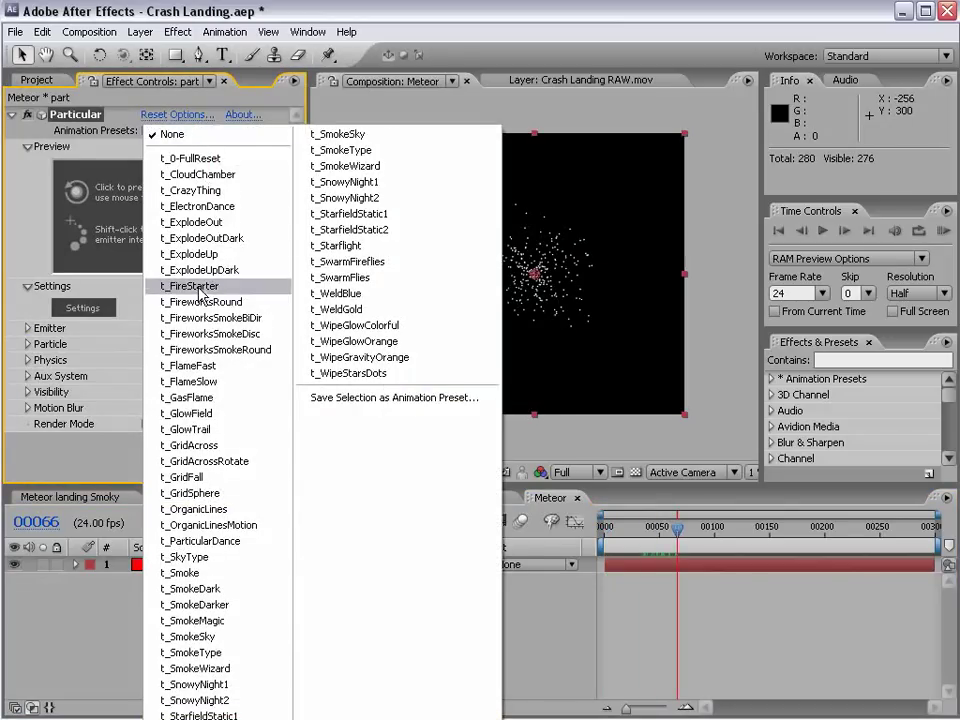
pyautogui.click(200, 287)
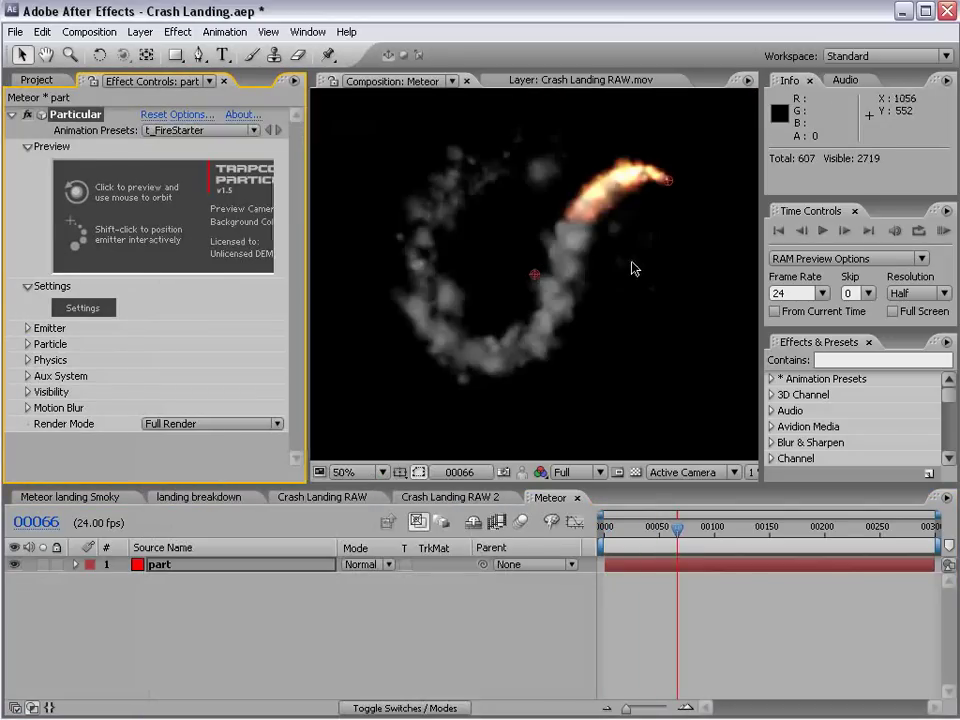
pyautogui.moveTo(677, 527); pyautogui.dragTo(623, 540)
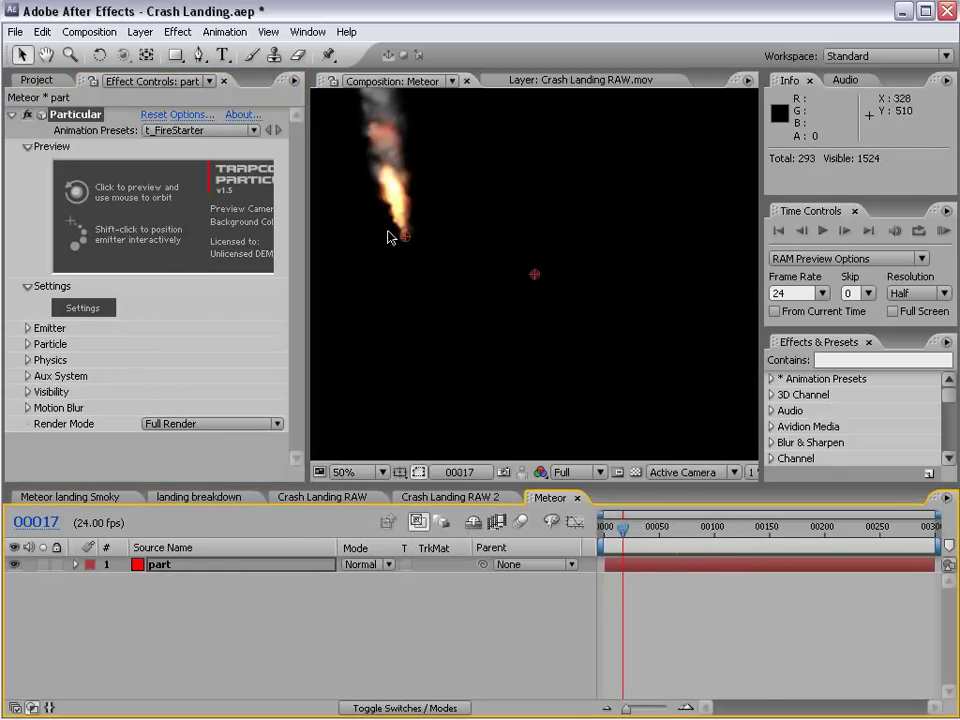
# - Add a Null 4 object to Meteor and reveal its Position property
pyautogui.click(140, 32)
pyautogui.moveTo(151, 51)
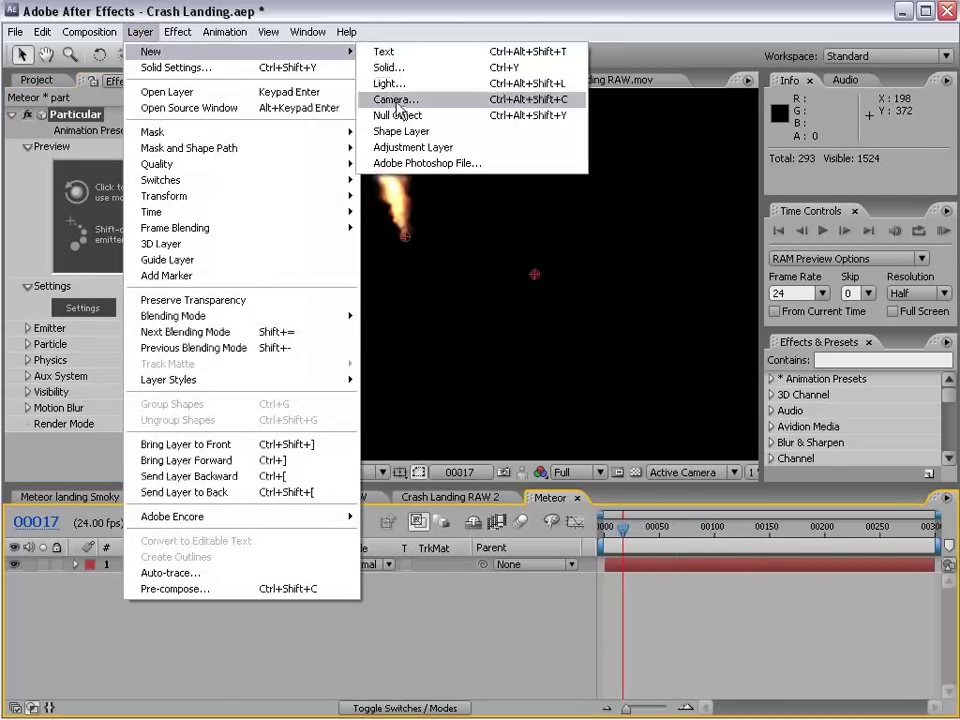
pyautogui.click(390, 117)
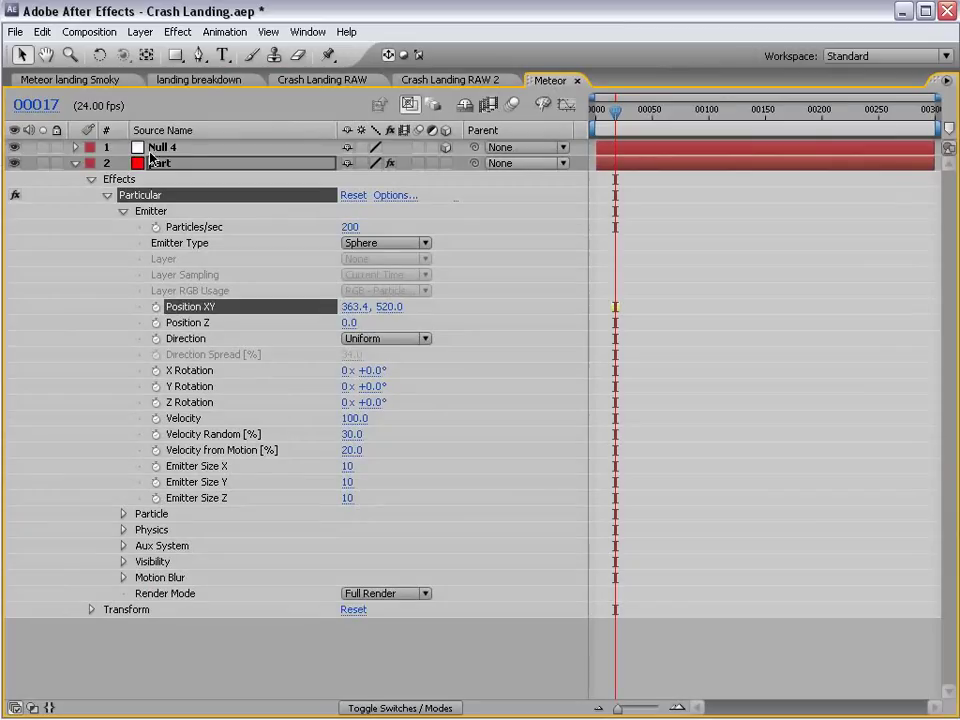
pyautogui.click(164, 149)
pyautogui.press('p')
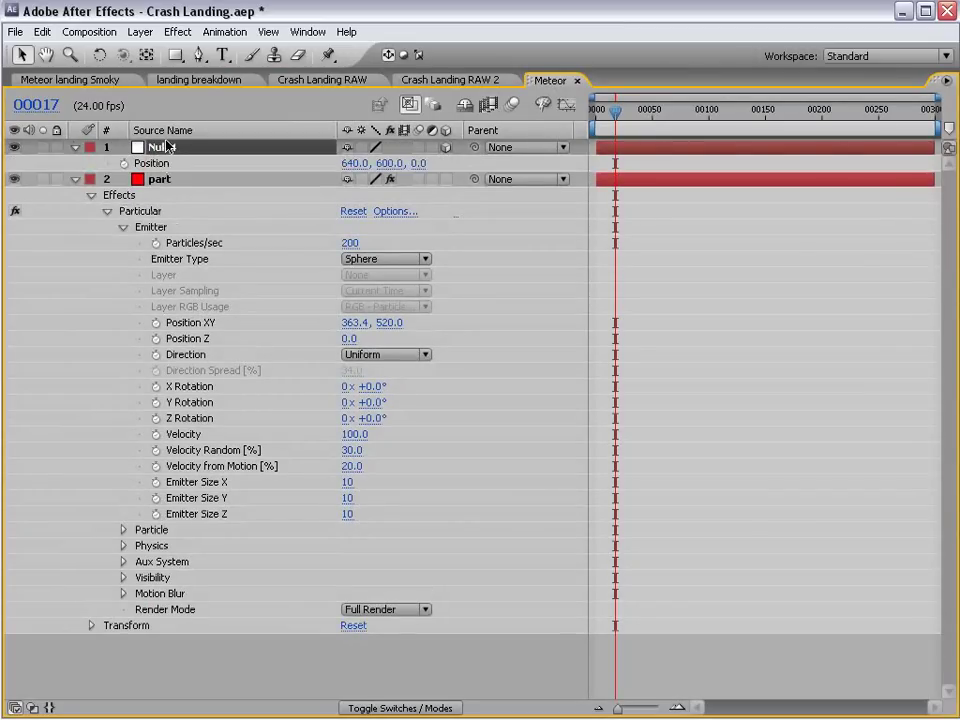
# - Pick-whip Particular's emitter Position XY and Z to Null 4's position, then test-move and undo
pyautogui.keyDown('alt'); pyautogui.click(156, 323); pyautogui.keyUp('alt')
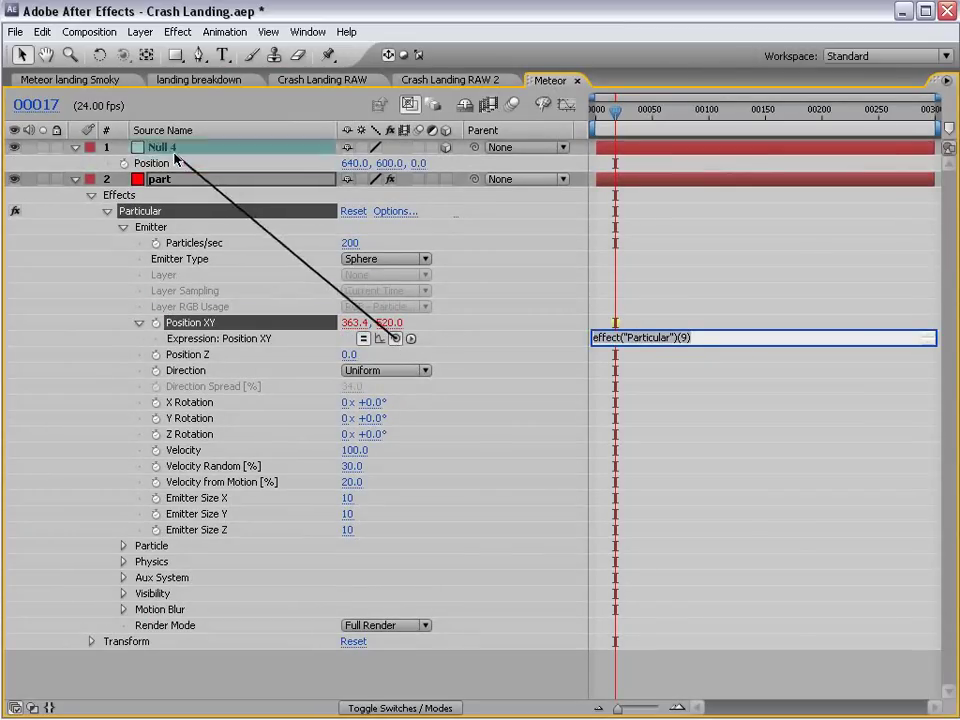
pyautogui.moveTo(395, 341); pyautogui.dragTo(150, 163)
pyautogui.click(563, 437)
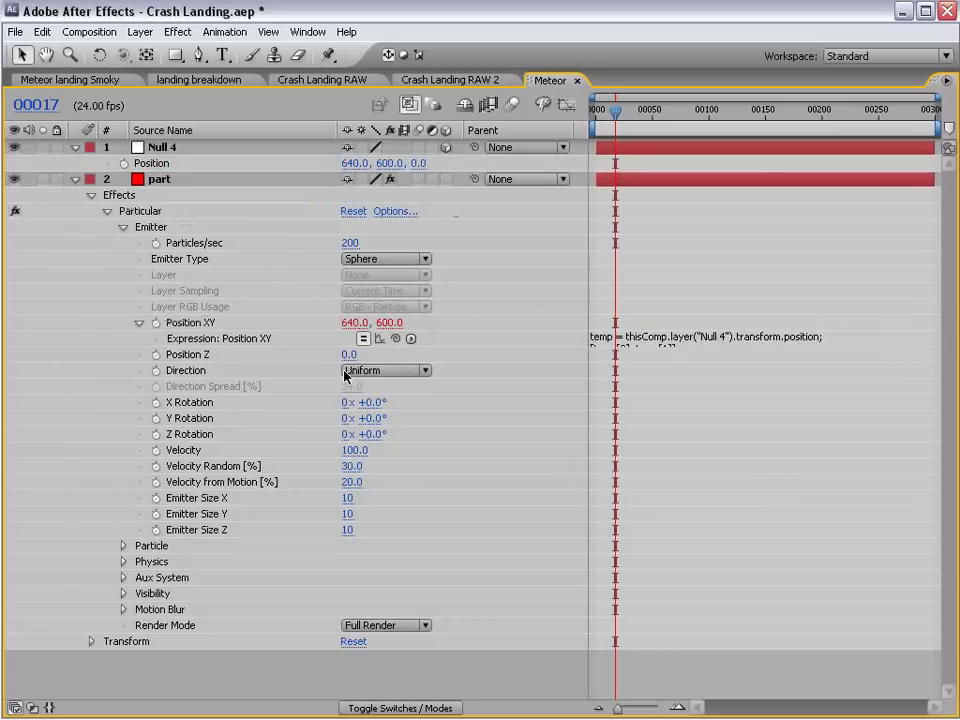
pyautogui.keyDown('alt'); pyautogui.click(156, 355); pyautogui.keyUp('alt')
pyautogui.moveTo(395, 370); pyautogui.dragTo(418, 163)
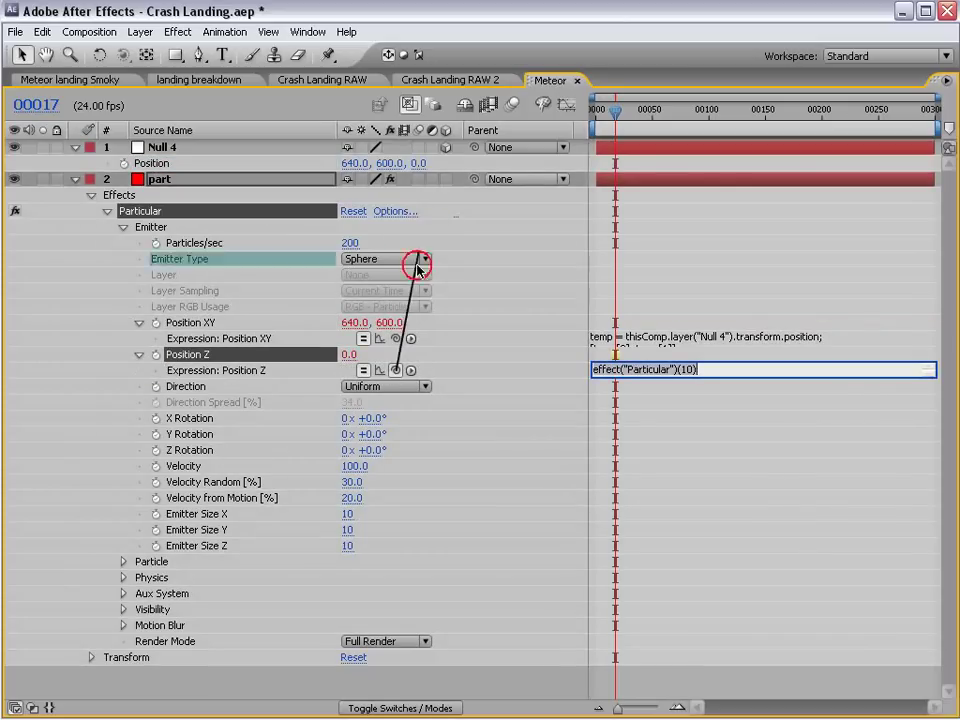
pyautogui.click(686, 426)
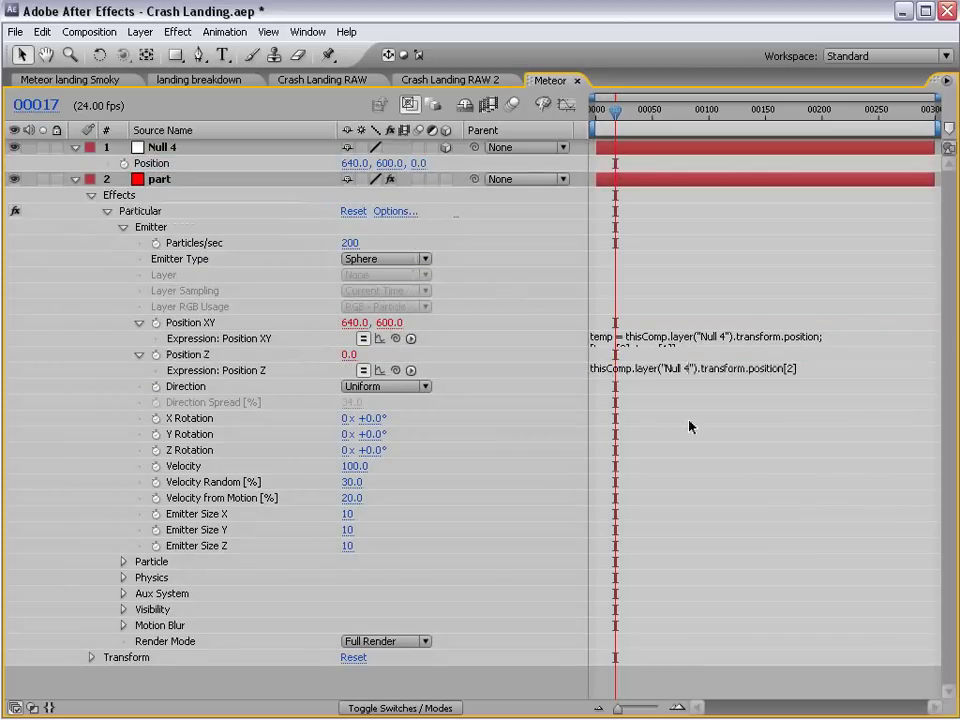
pyautogui.press('`')
pyautogui.moveTo(557, 306); pyautogui.dragTo(493, 256)
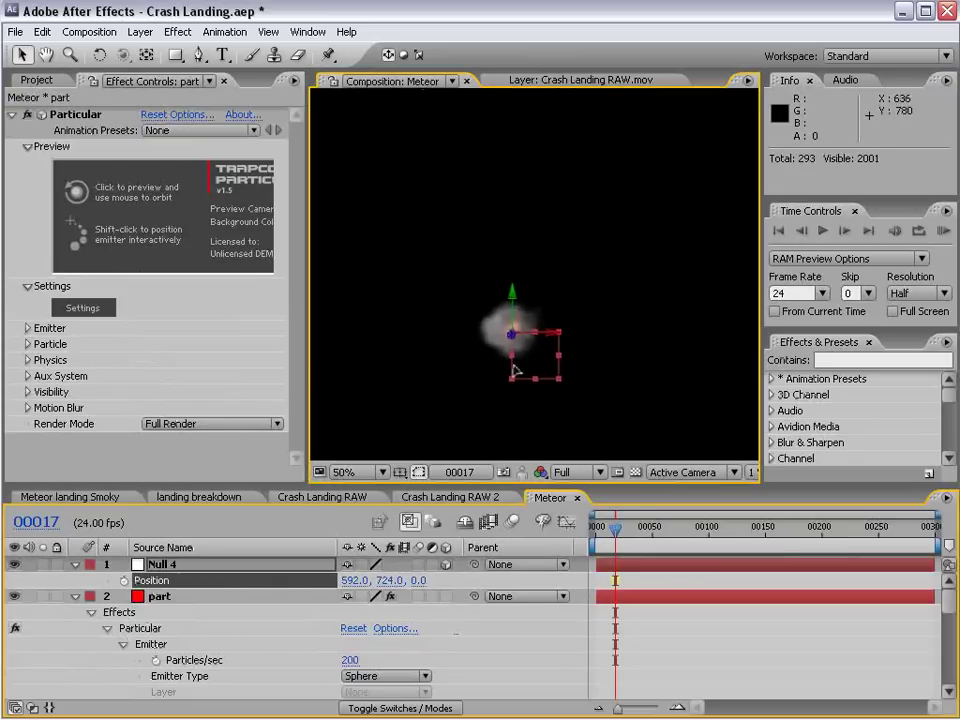
pyautogui.hotkey('ctrl', 'z')
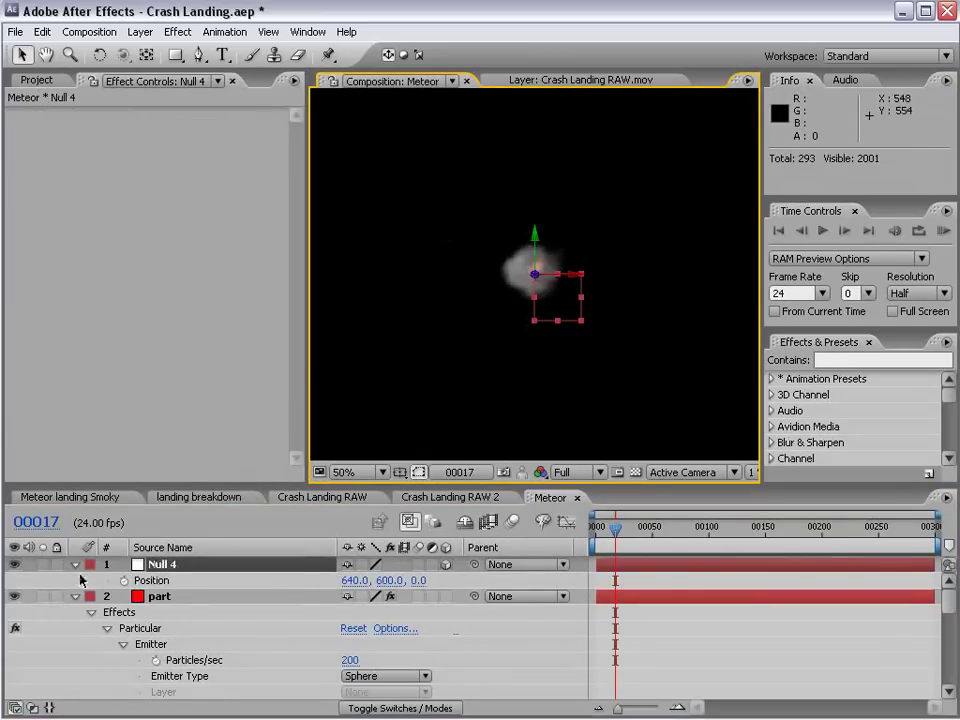
# - Keyframe Null 4's landing position near the ground at about frame 17
pyautogui.click(74, 565)
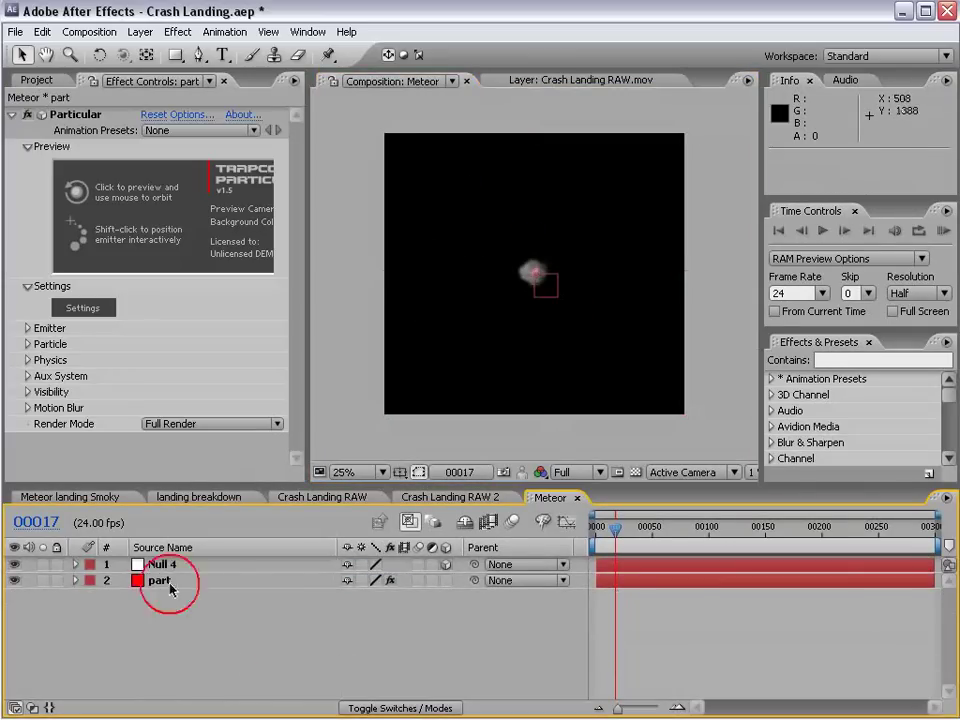
pyautogui.click(160, 567)
pyautogui.press('p')
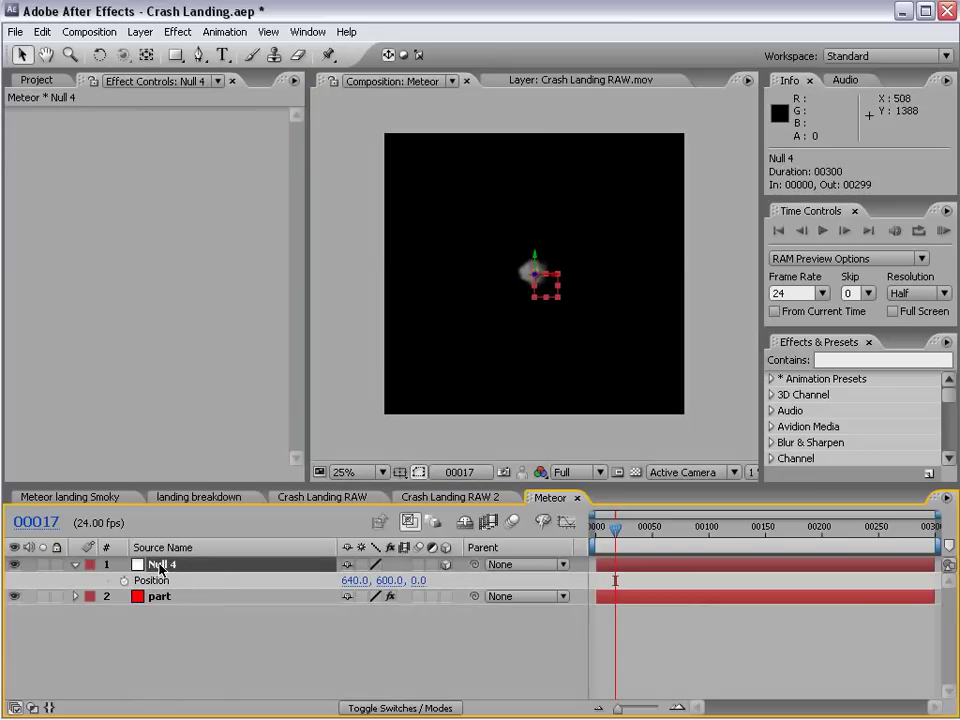
pyautogui.moveTo(618, 533); pyautogui.dragTo(604, 533)
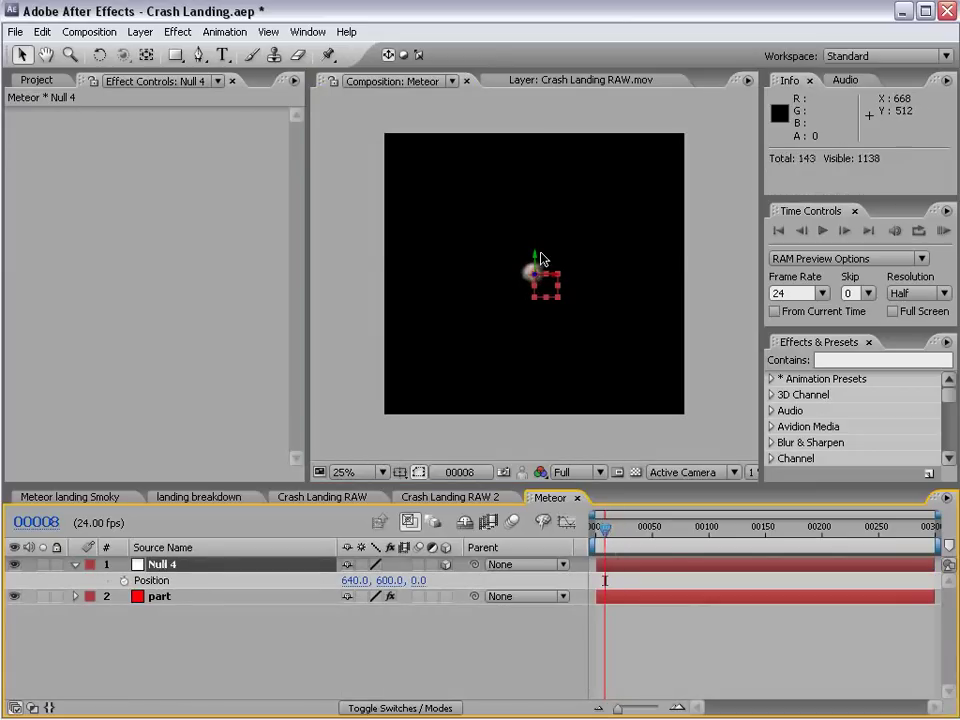
pyautogui.moveTo(549, 296)
pyautogui.mouseDown()
pyautogui.moveTo(561, 338)
pyautogui.moveTo(554, 381)
pyautogui.mouseUp()
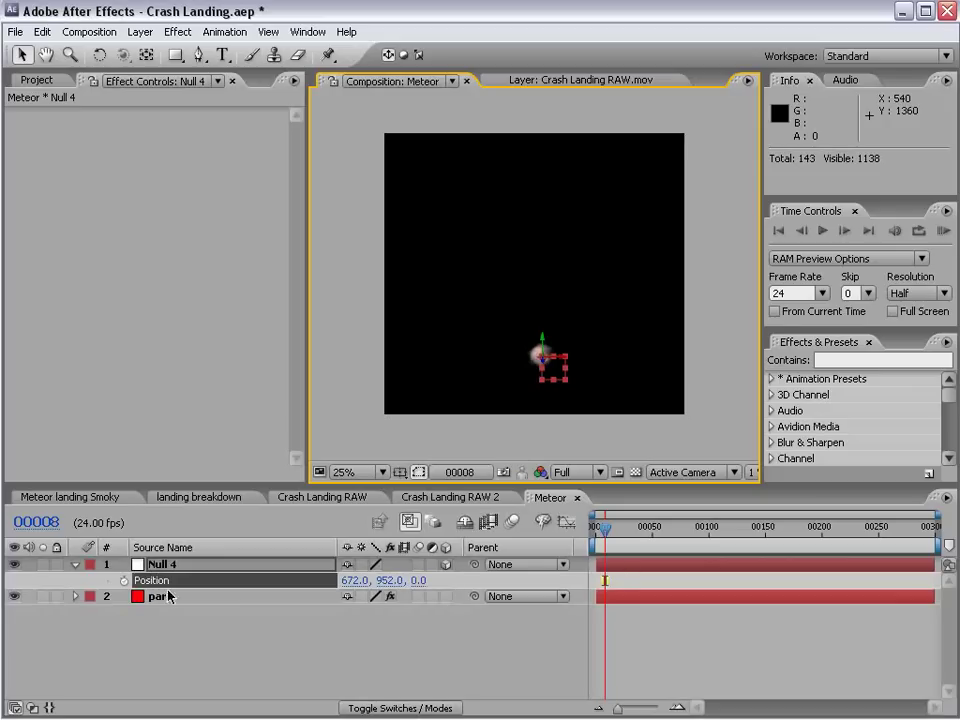
pyautogui.click(124, 581)
pyautogui.moveTo(605, 580); pyautogui.dragTo(617, 580)
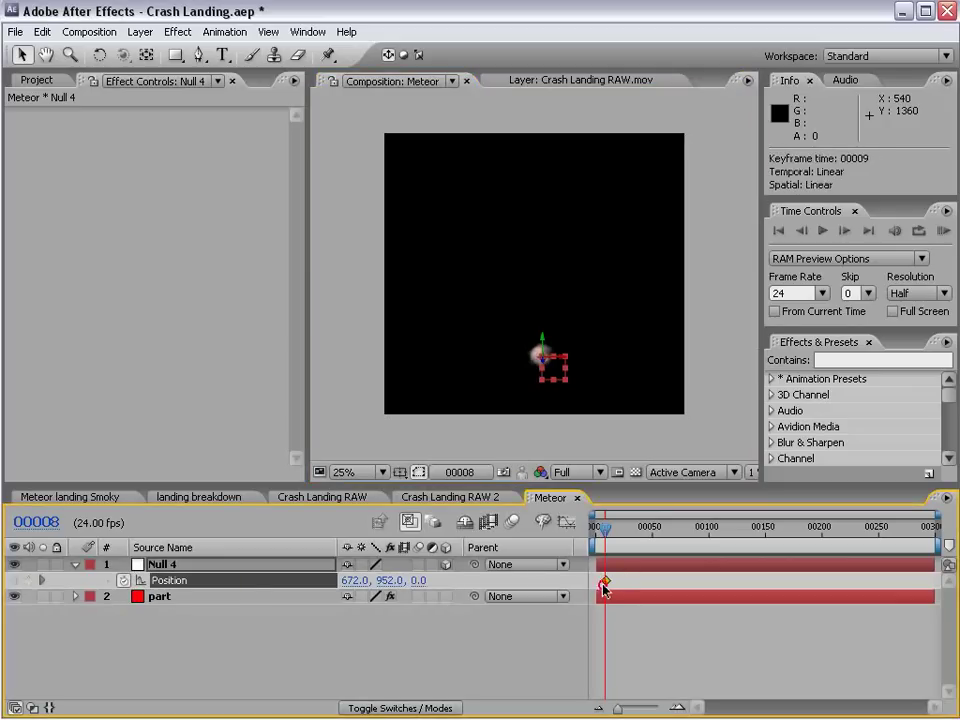
# - Set Null 4's frame-0 position high and far back, then preview the trail
pyautogui.moveTo(605, 527); pyautogui.dragTo(595, 527)
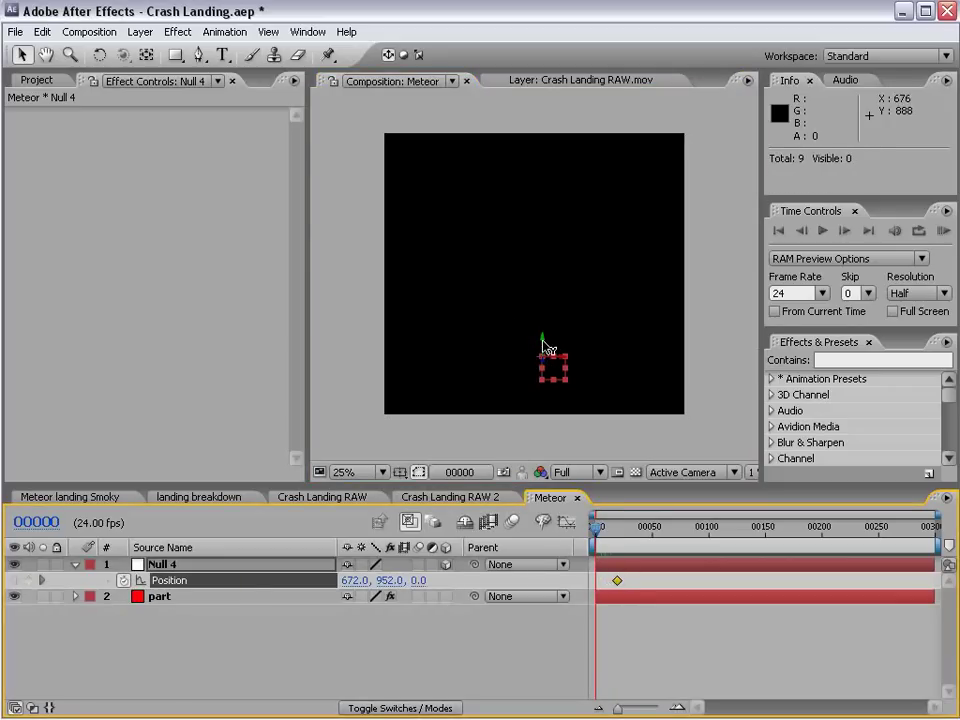
pyautogui.moveTo(543, 346)
pyautogui.mouseDown()
pyautogui.moveTo(510, 154)
pyautogui.moveTo(499, 146)
pyautogui.mouseUp()
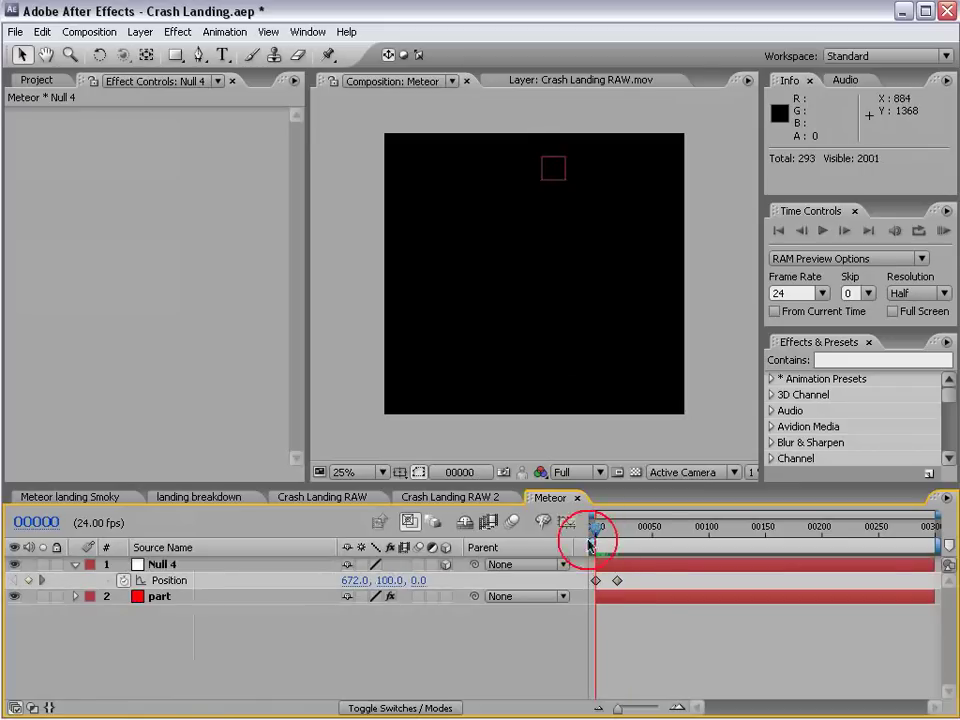
pyautogui.click(607, 565)
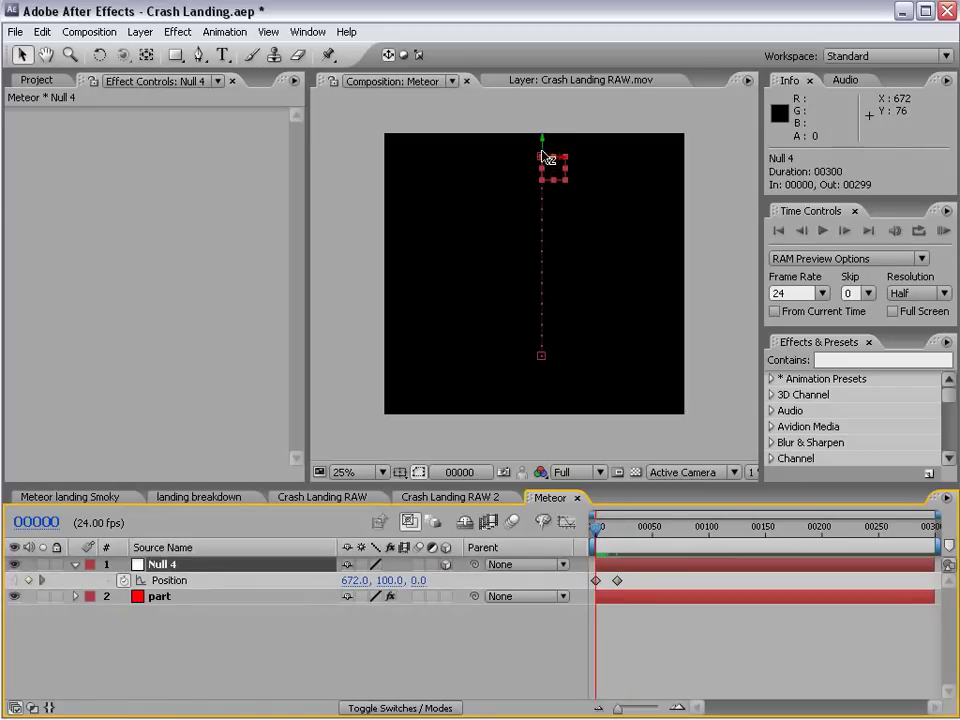
pyautogui.moveTo(543, 157)
pyautogui.mouseDown()
pyautogui.moveTo(527, 374)
pyautogui.moveTo(563, 107)
pyautogui.moveTo(536, 182)
pyautogui.moveTo(508, 327)
pyautogui.moveTo(499, 317)
pyautogui.mouseUp()
pyautogui.moveTo(540, 240)
pyautogui.mouseDown()
pyautogui.moveTo(531, 36)
pyautogui.moveTo(537, 218)
pyautogui.moveTo(489, 251)
pyautogui.moveTo(257, 268)
pyautogui.moveTo(501, 250)
pyautogui.moveTo(450, 251)
pyautogui.moveTo(589, 221)
pyautogui.moveTo(506, 240)
pyautogui.moveTo(538, 223)
pyautogui.mouseUp()
pyautogui.click(673, 647)
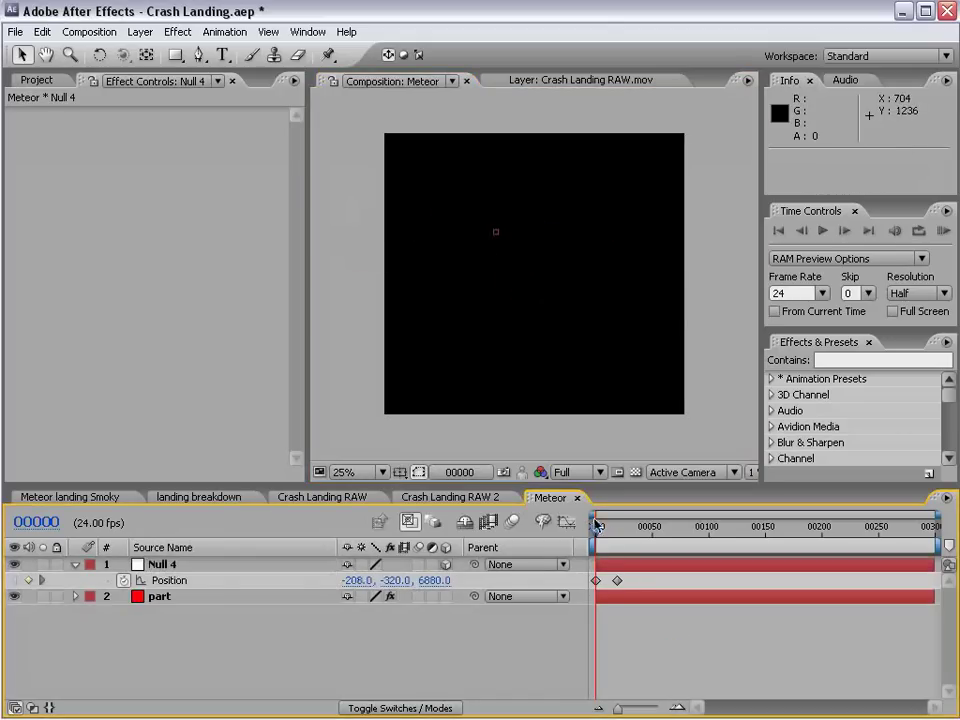
pyautogui.moveTo(595, 526); pyautogui.dragTo(620, 522)
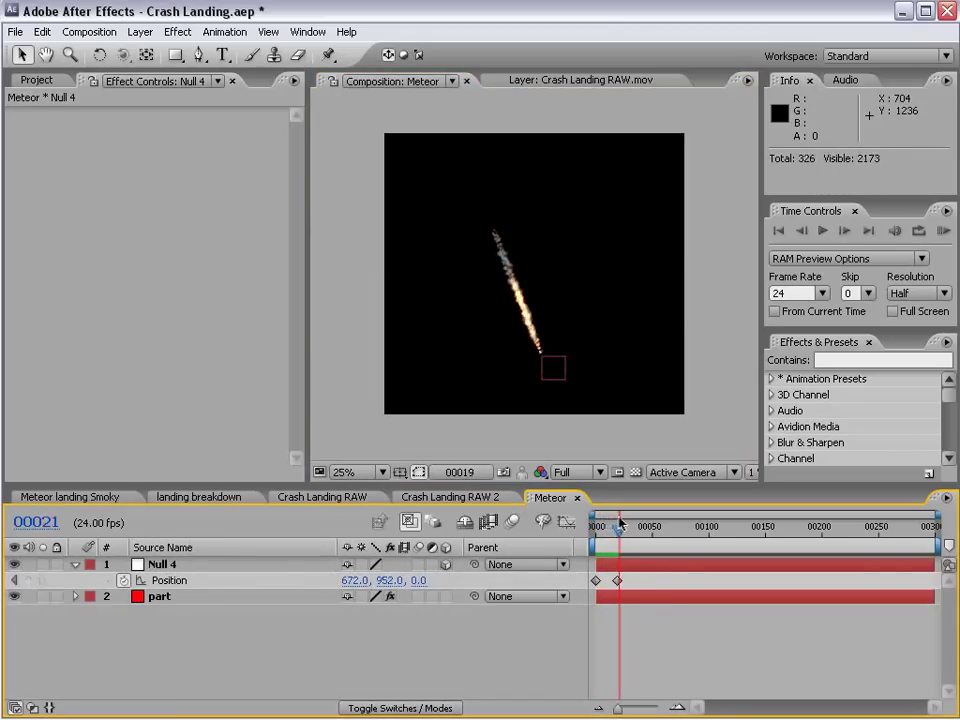
# - Fine-tune the meteor's landing point at frame 19
pyautogui.click(564, 366)
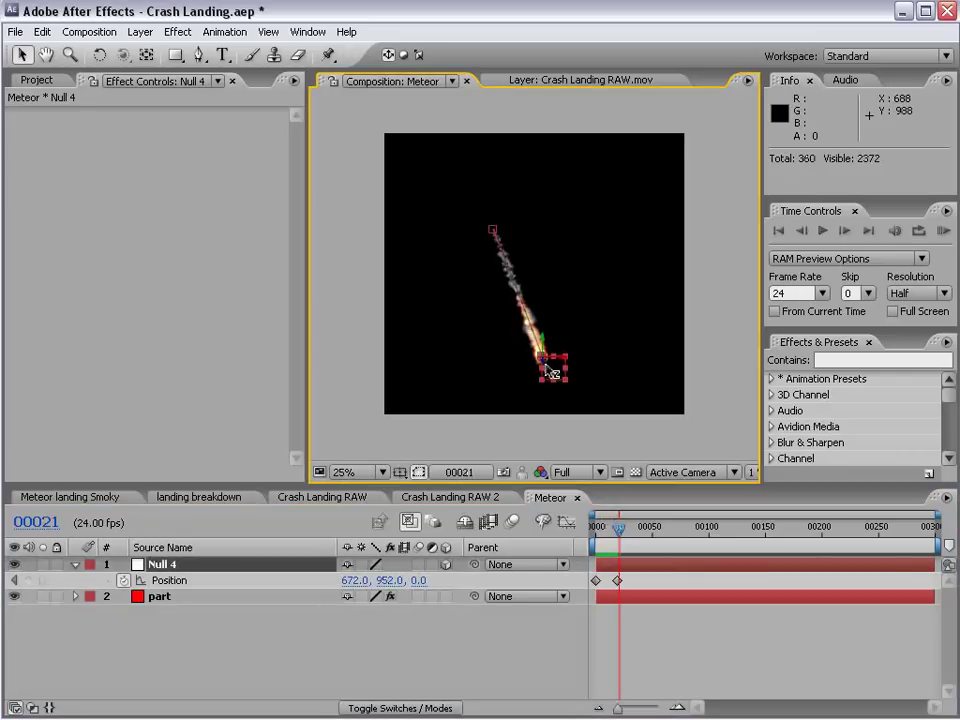
pyautogui.moveTo(552, 373); pyautogui.dragTo(550, 412)
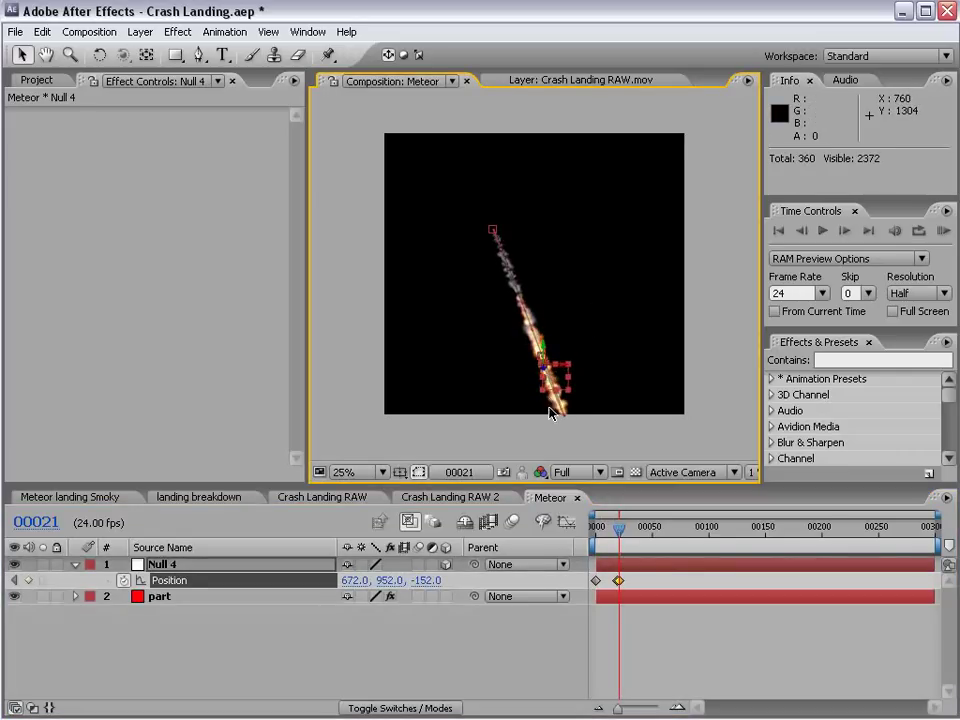
pyautogui.hotkey('ctrl', 'z')
pyautogui.moveTo(617, 707); pyautogui.dragTo(650, 707)
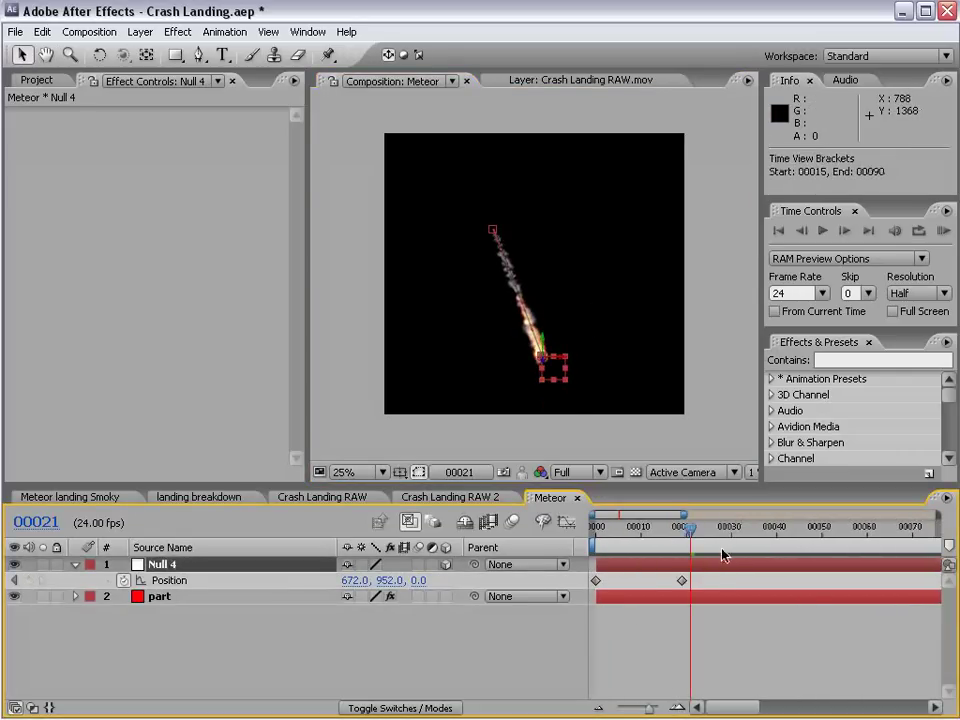
pyautogui.moveTo(716, 527); pyautogui.dragTo(682, 527)
pyautogui.moveTo(537, 306); pyautogui.dragTo(546, 261)
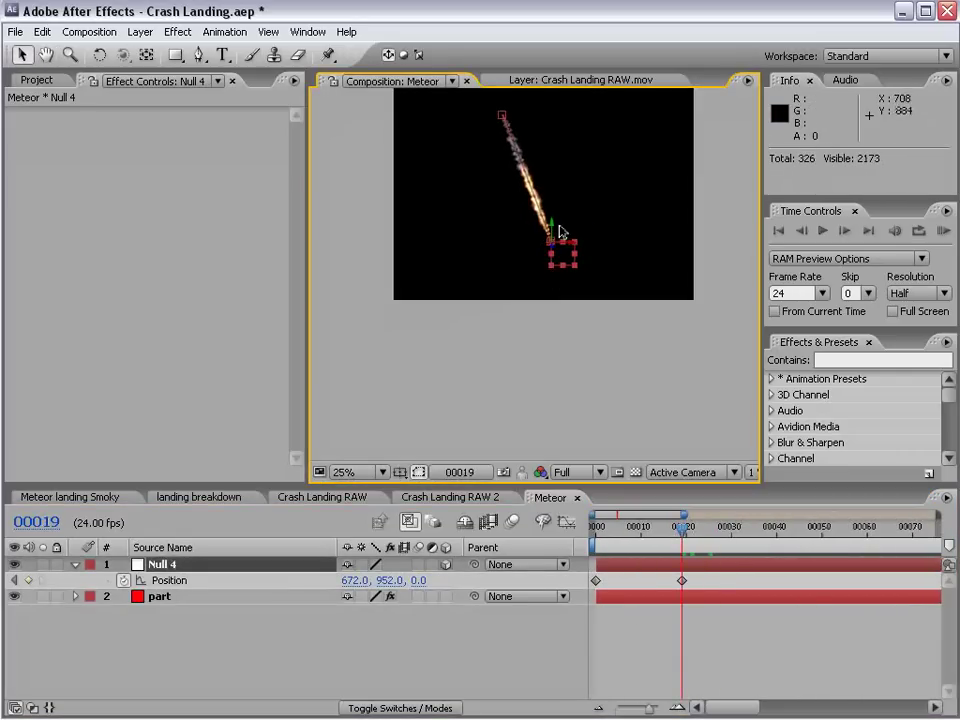
pyautogui.scroll(1, 560, 231)
pyautogui.moveTo(572, 203)
pyautogui.mouseDown()
pyautogui.moveTo(571, 398)
pyautogui.moveTo(583, 523)
pyautogui.mouseUp()
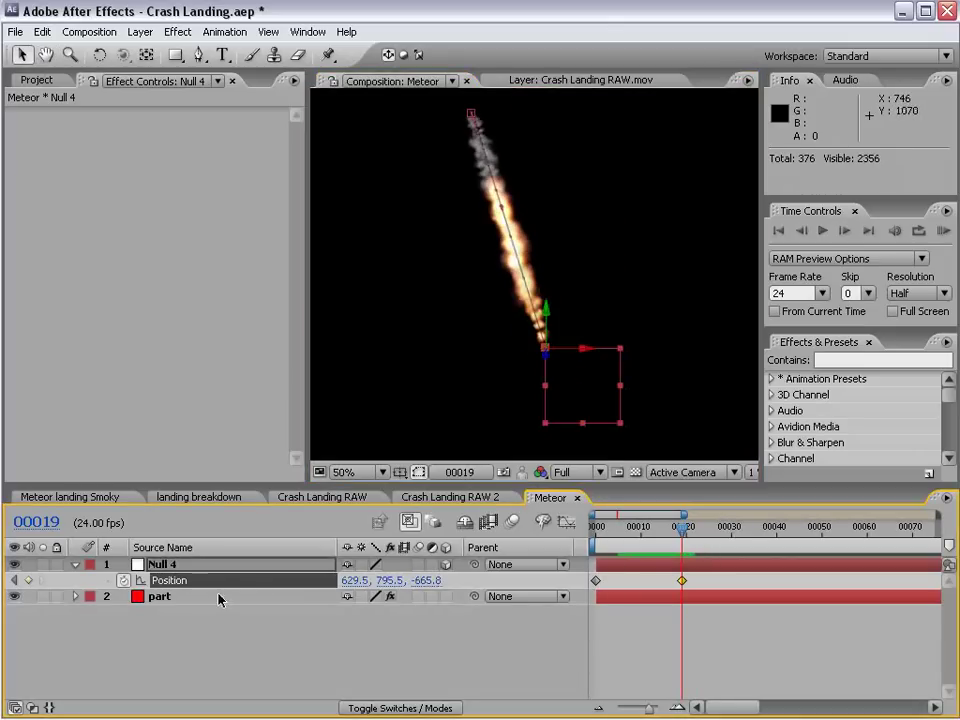
# - Keyframe the emitter's Particles/sec at frame 20 and drop it to 0 at frame 21
pyautogui.click(168, 597)
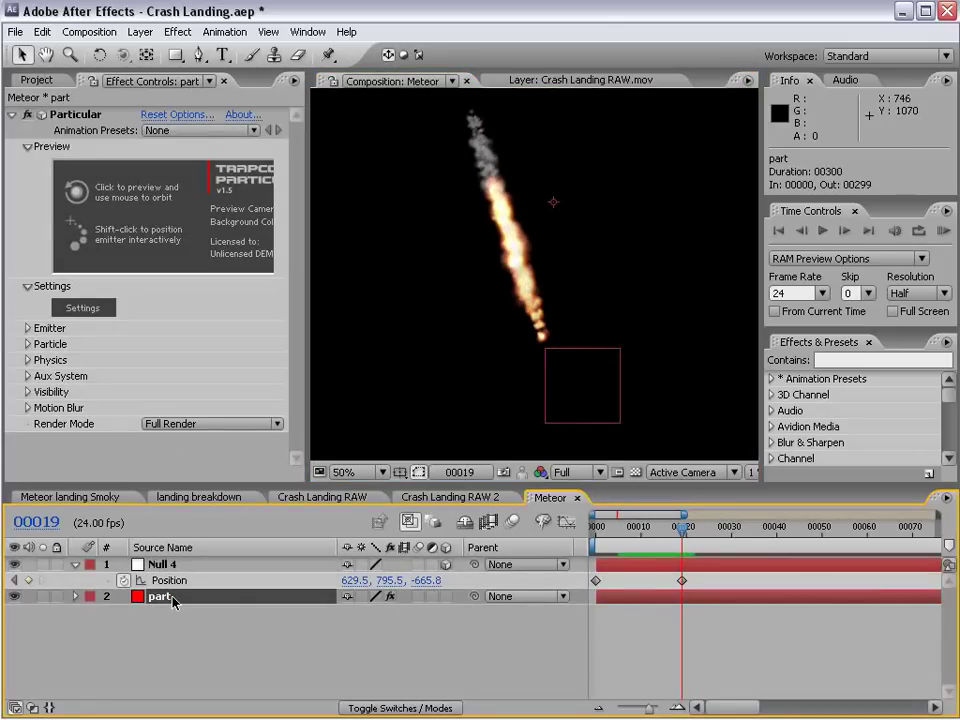
pyautogui.press('e')
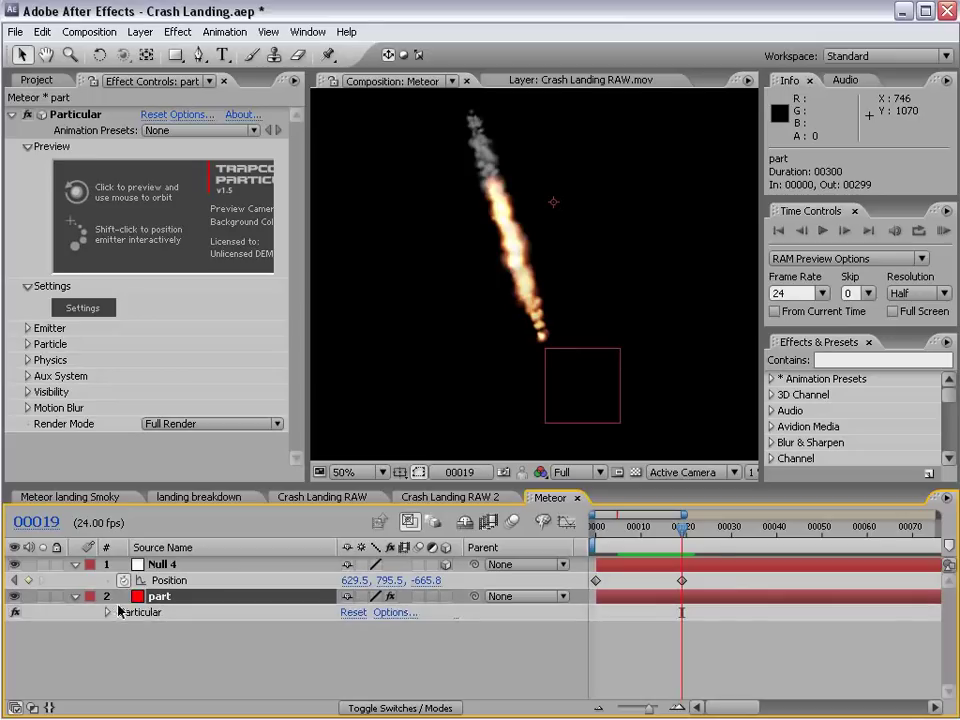
pyautogui.click(107, 611)
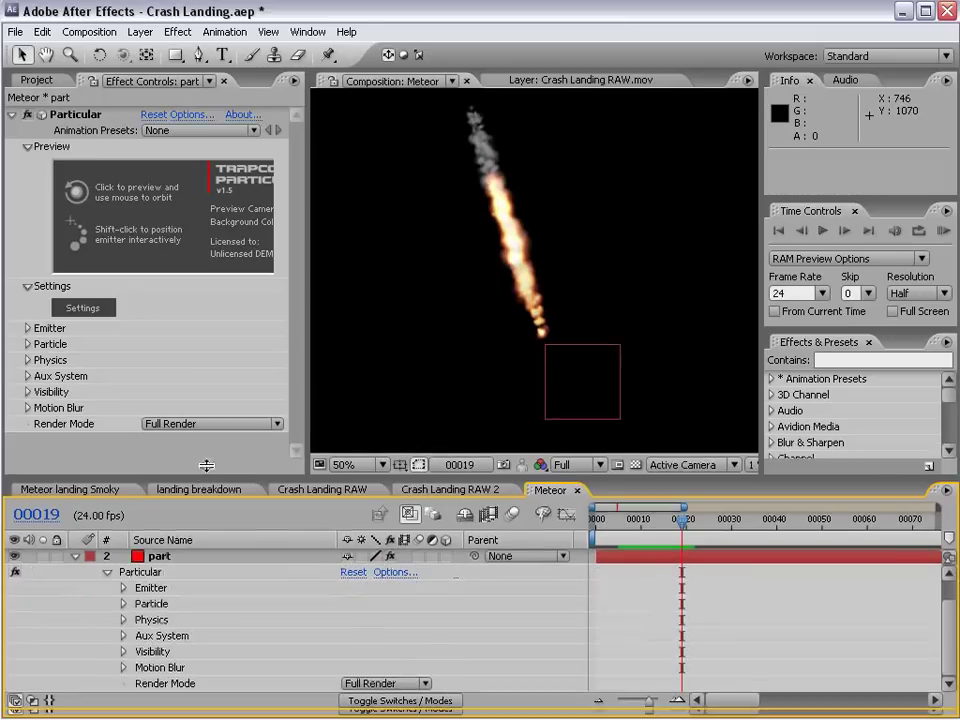
pyautogui.moveTo(203, 494); pyautogui.dragTo(206, 400)
pyautogui.click(120, 529)
pyautogui.scroll(3, 311, 587)
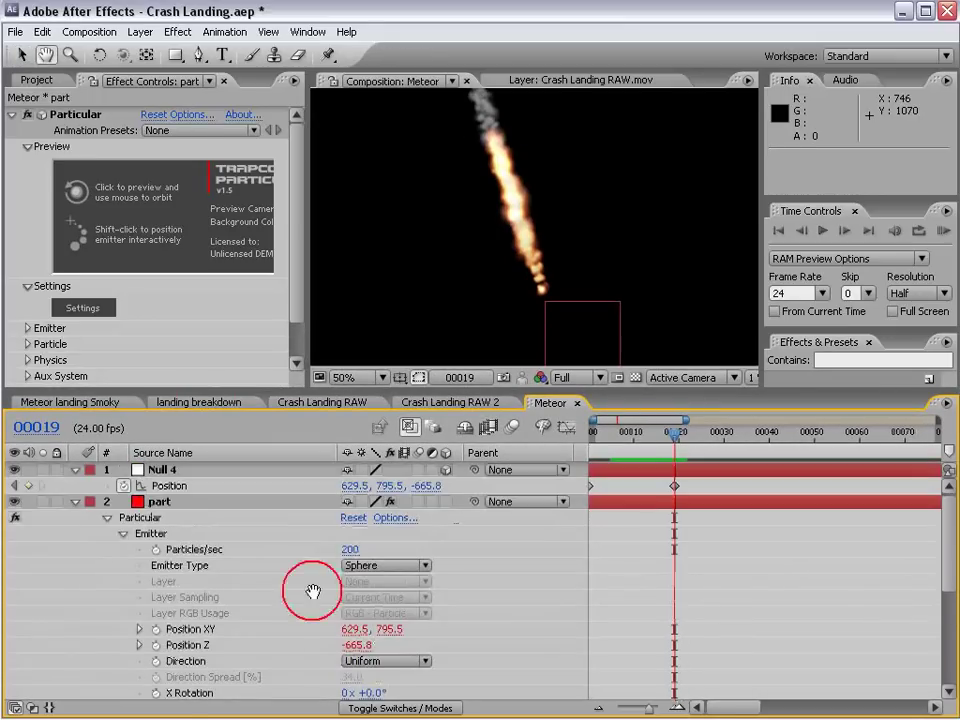
pyautogui.click(156, 549)
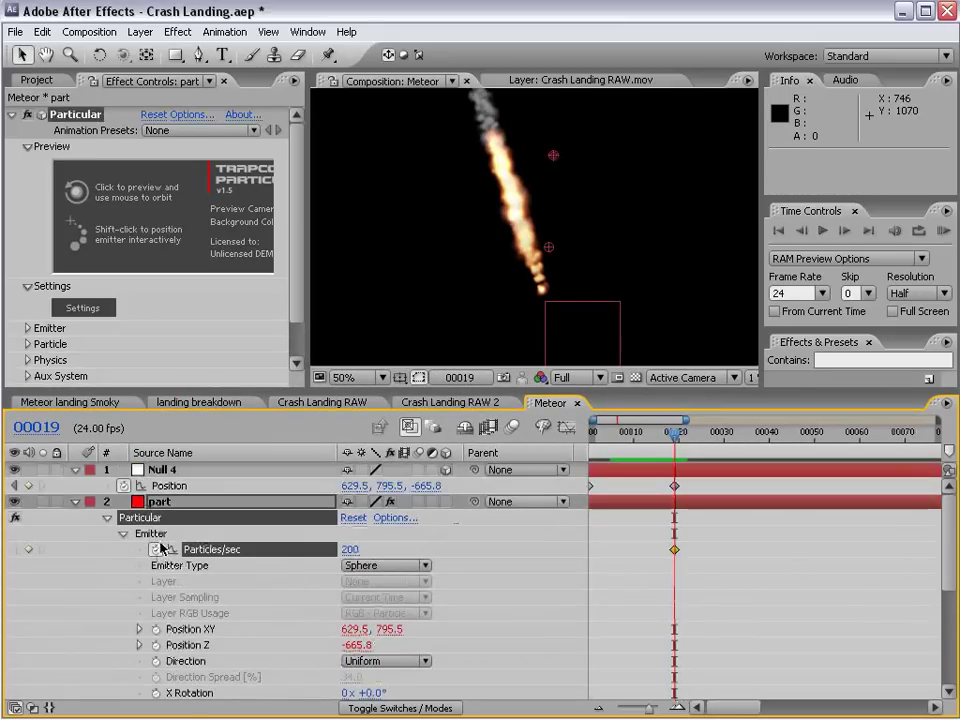
pyautogui.click(156, 549)
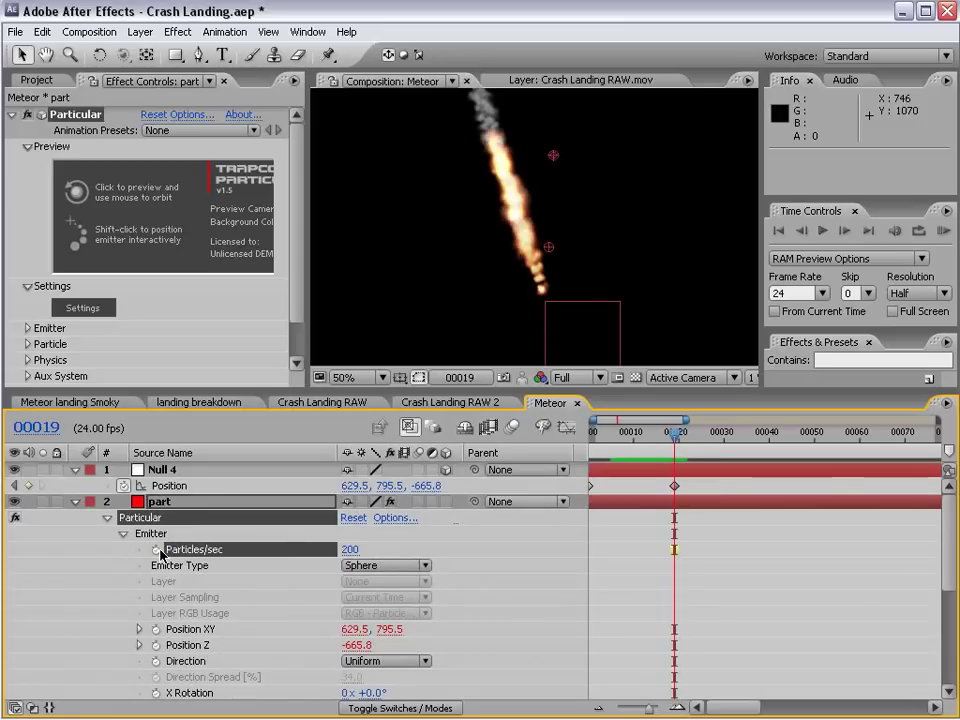
pyautogui.press('pagedown')
pyautogui.click(156, 549)
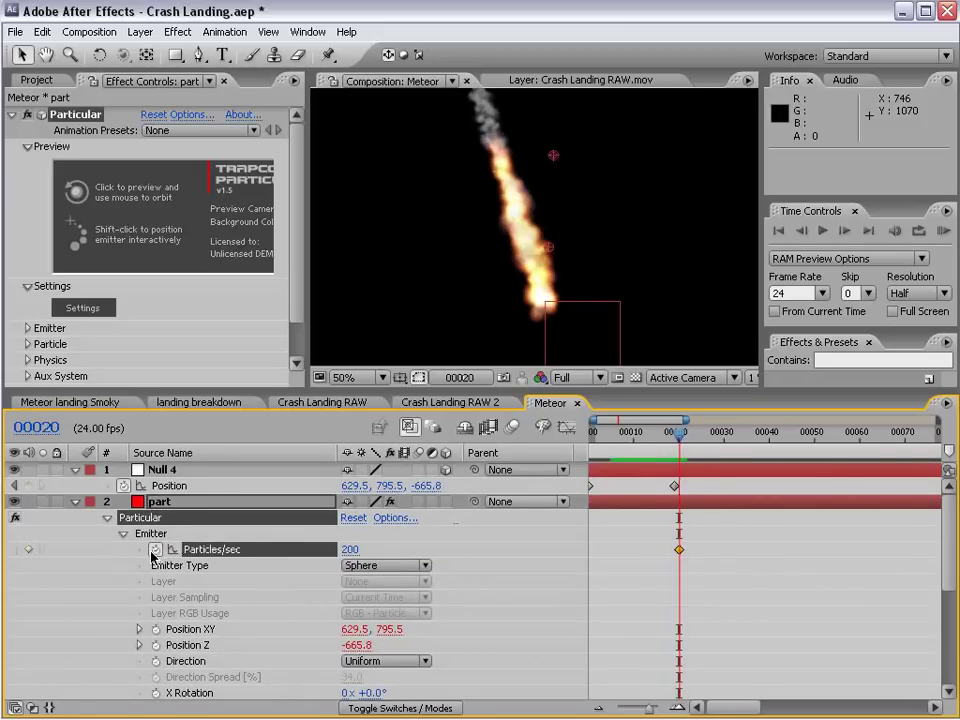
pyautogui.press('pagedown')
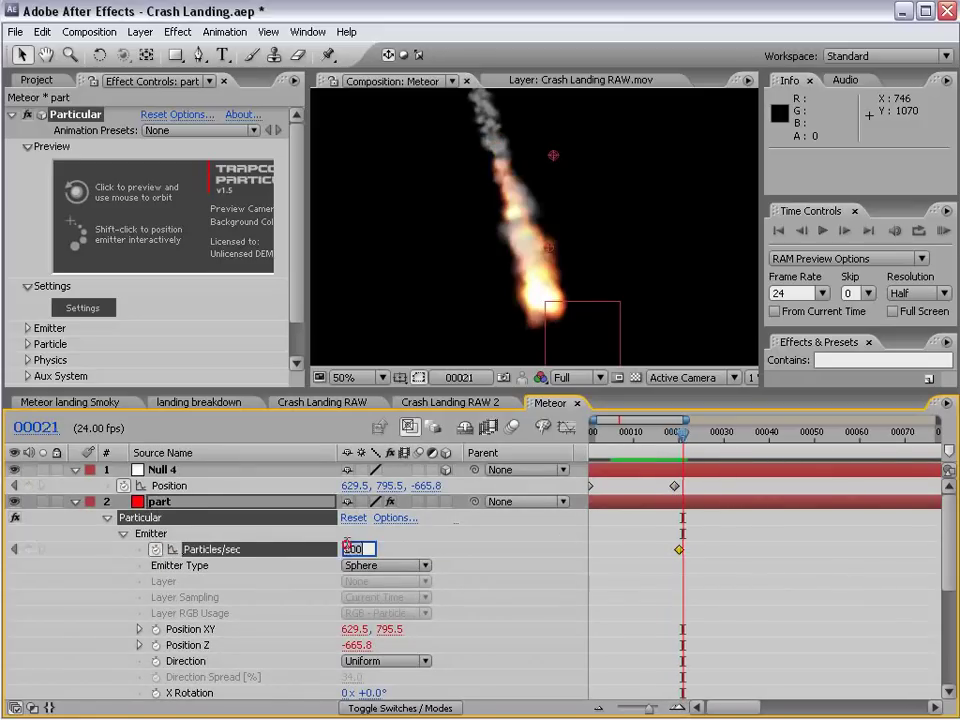
pyautogui.write('0')
pyautogui.press('Return')
pyautogui.moveTo(656, 451)
pyautogui.mouseDown()
pyautogui.moveTo(718, 462)
pyautogui.moveTo(687, 460)
pyautogui.mouseUp()
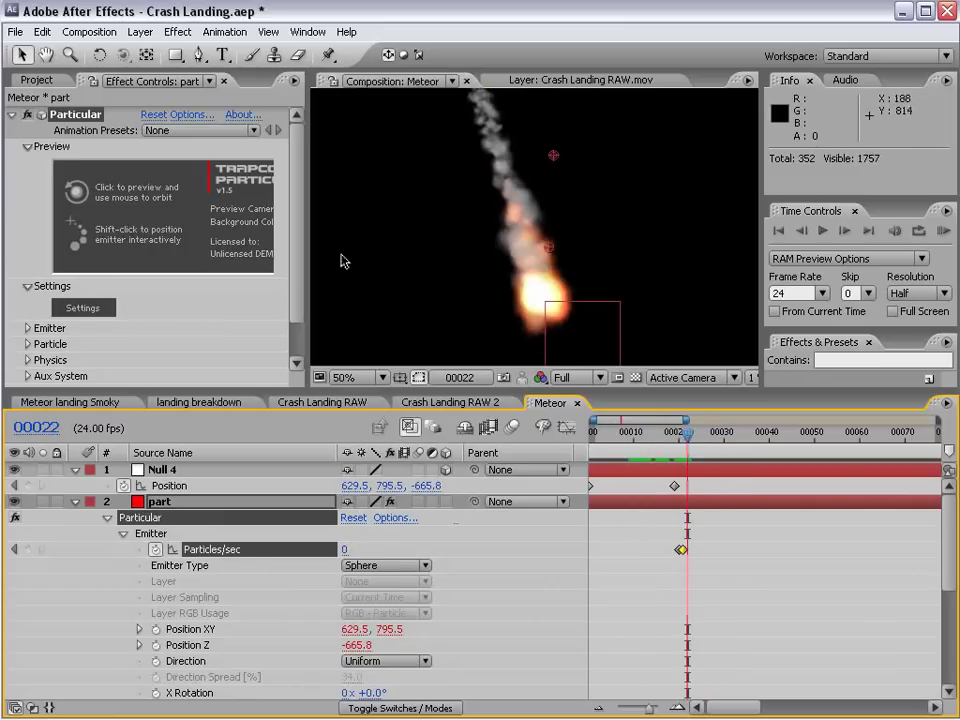
# - Set the emitter's Velocity Random to 2.0, adjust Velocity from Motion, and preview
pyautogui.scroll(-2, 247, 265)
pyautogui.click(28, 283)
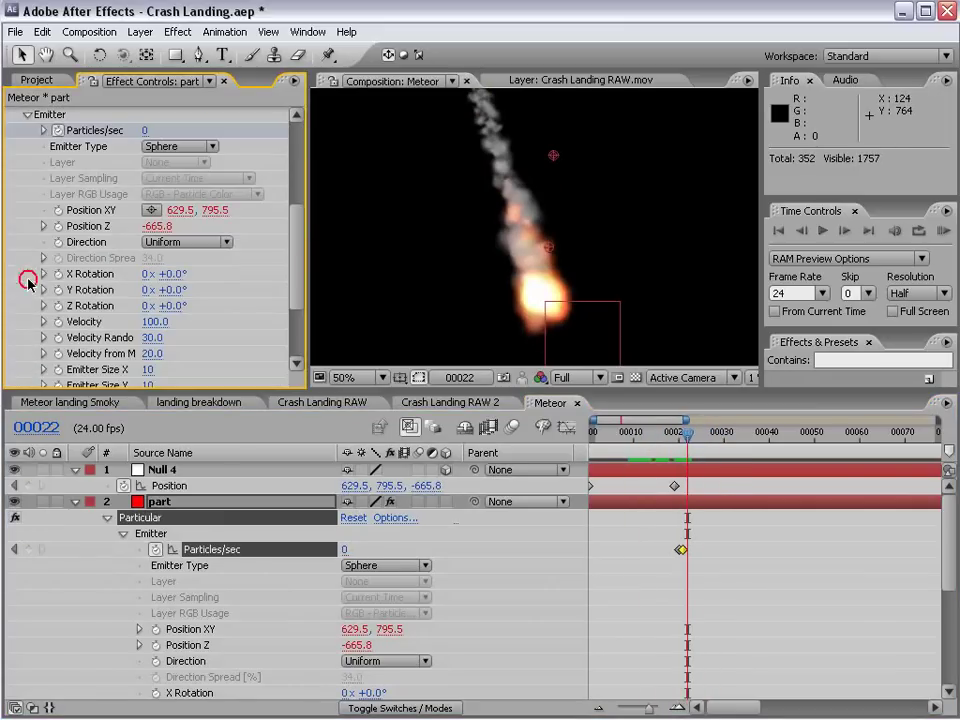
pyautogui.click(152, 338)
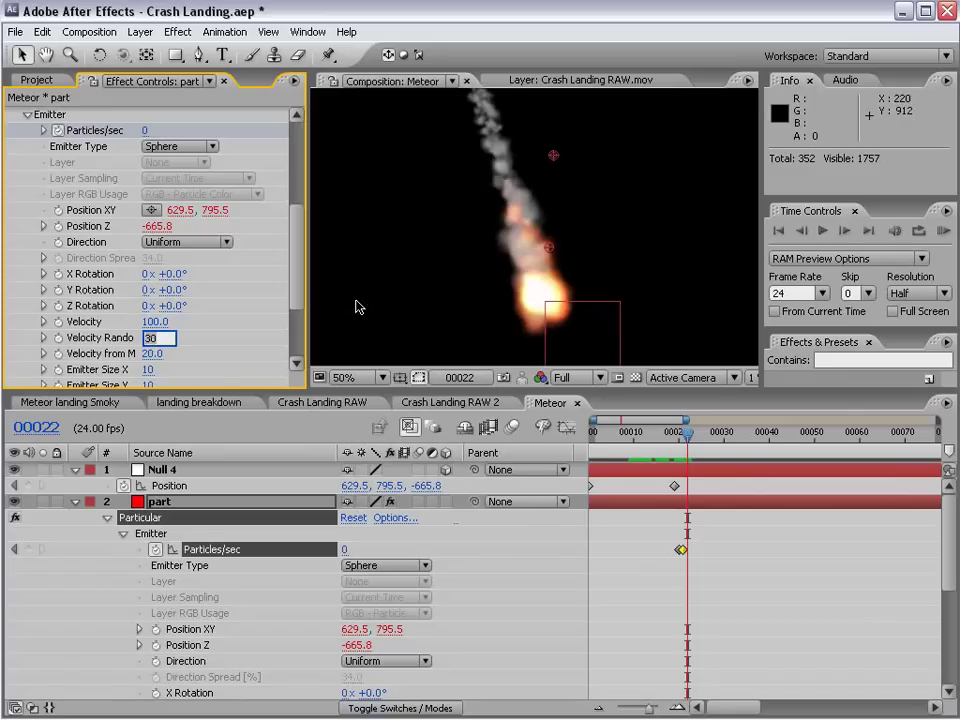
pyautogui.write('2')
pyautogui.click(279, 312)
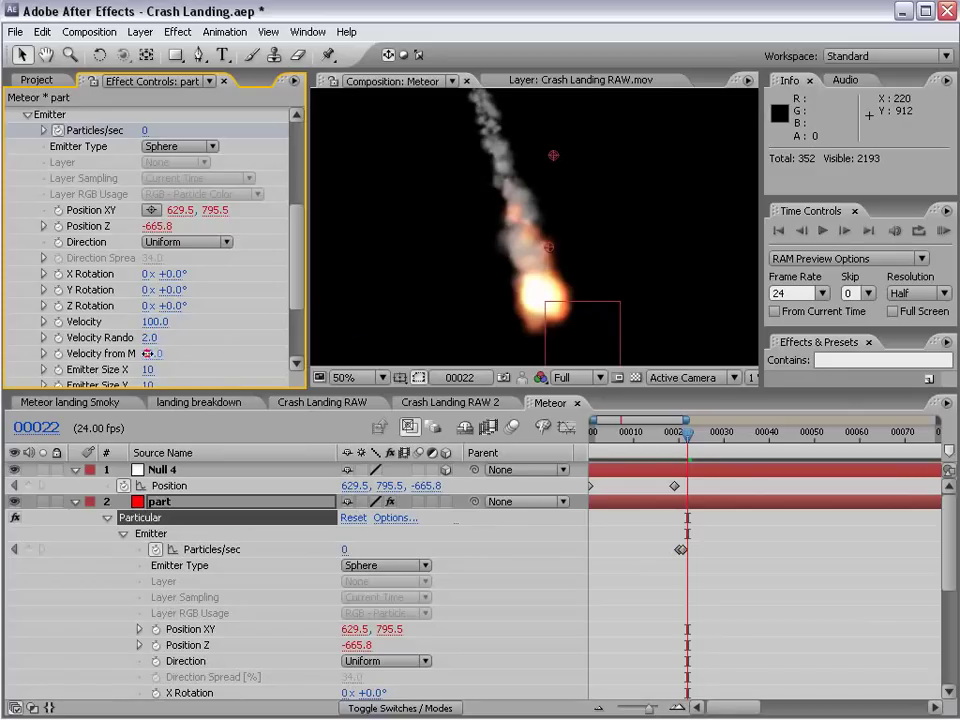
pyautogui.click(149, 353)
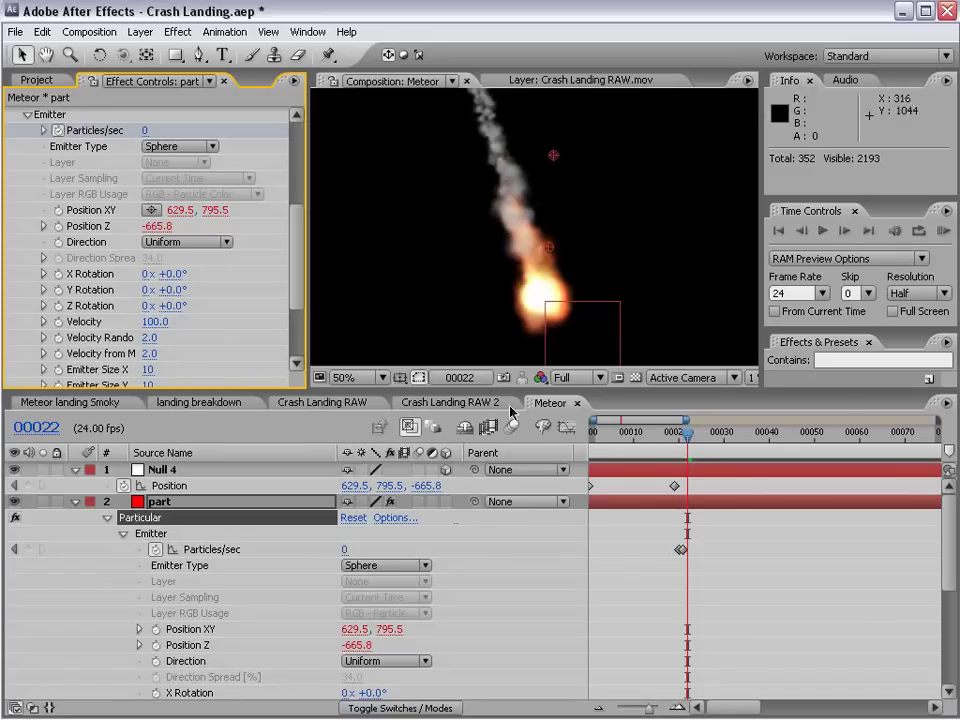
pyautogui.moveTo(690, 456)
pyautogui.mouseDown()
pyautogui.moveTo(654, 435)
pyautogui.moveTo(705, 455)
pyautogui.moveTo(692, 485)
pyautogui.mouseUp()
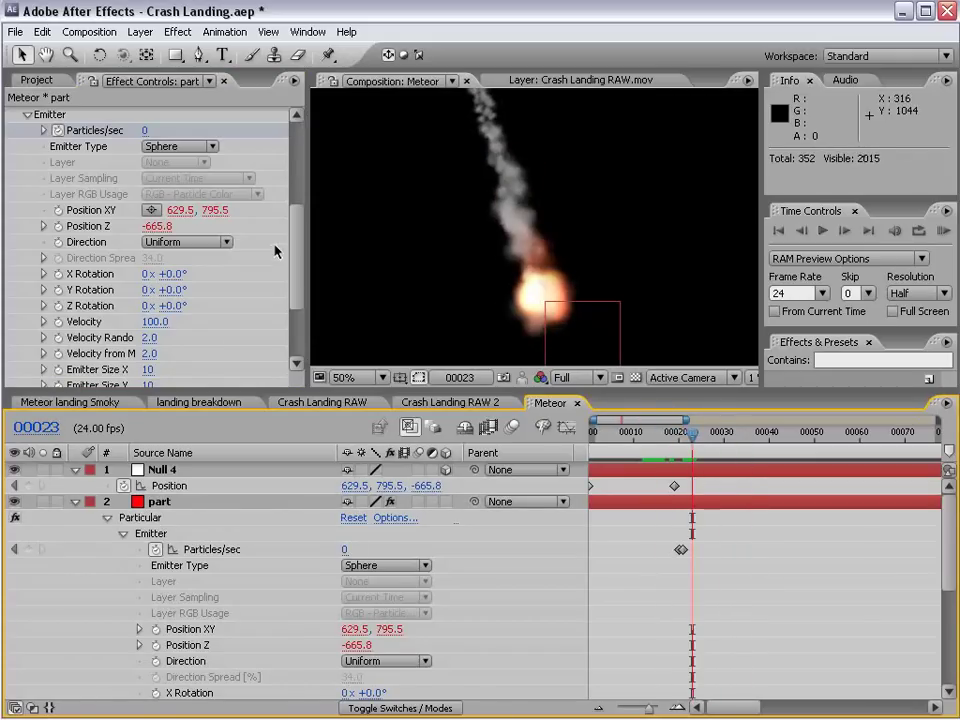
# - Raise the Particular particle Size to 26.9 and check the trail at earlier frames
pyautogui.moveTo(296, 253); pyautogui.dragTo(298, 272)
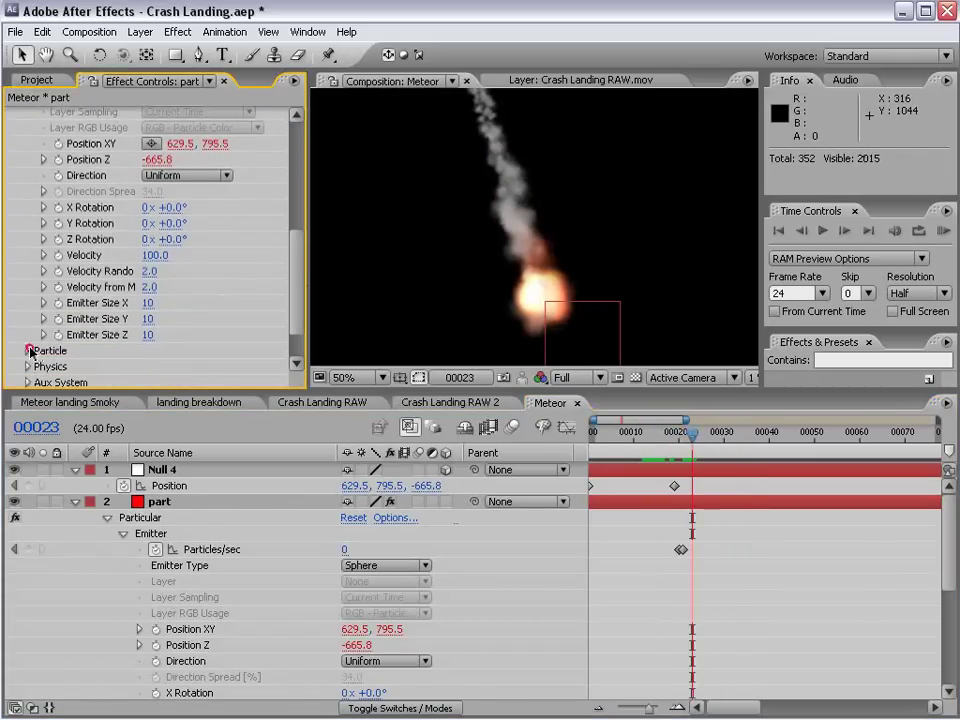
pyautogui.click(29, 351)
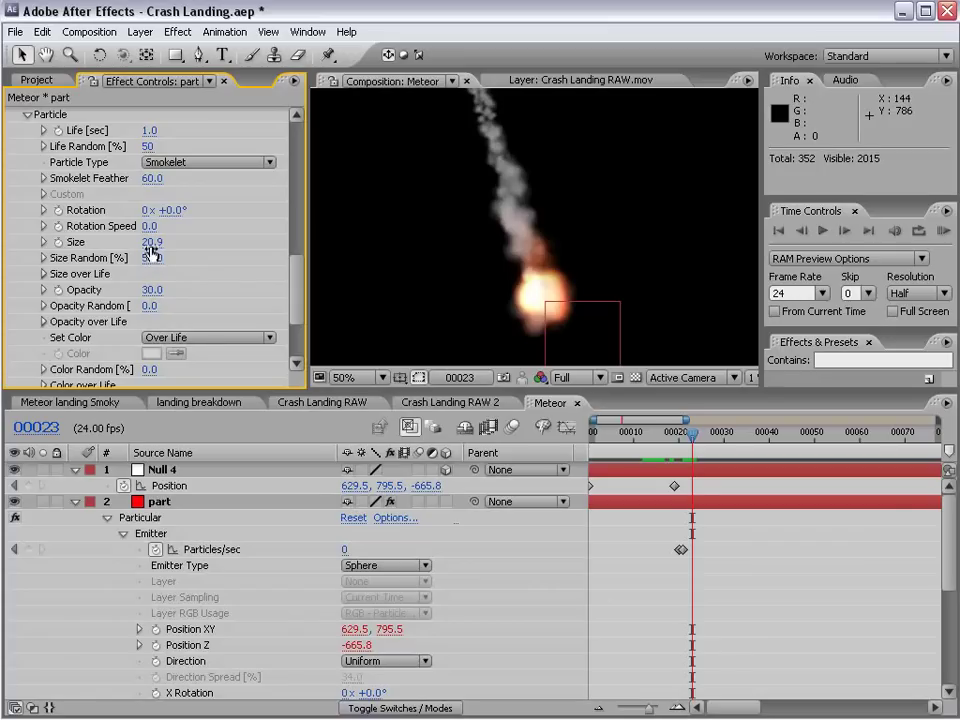
pyautogui.moveTo(150, 242); pyautogui.dragTo(152, 242)
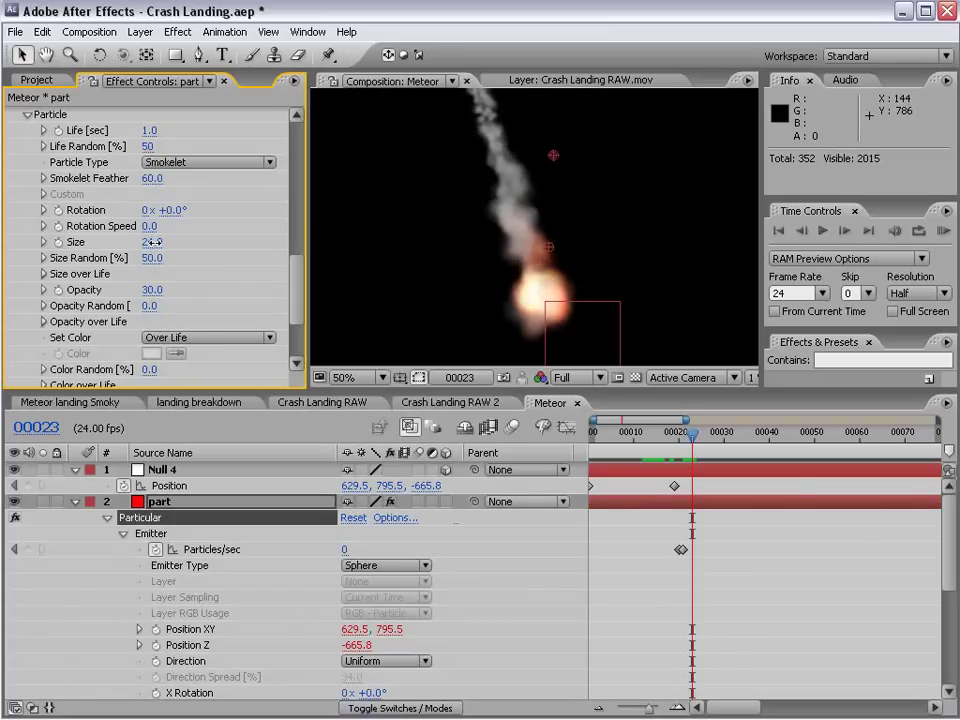
pyautogui.moveTo(668, 421); pyautogui.dragTo(612, 458)
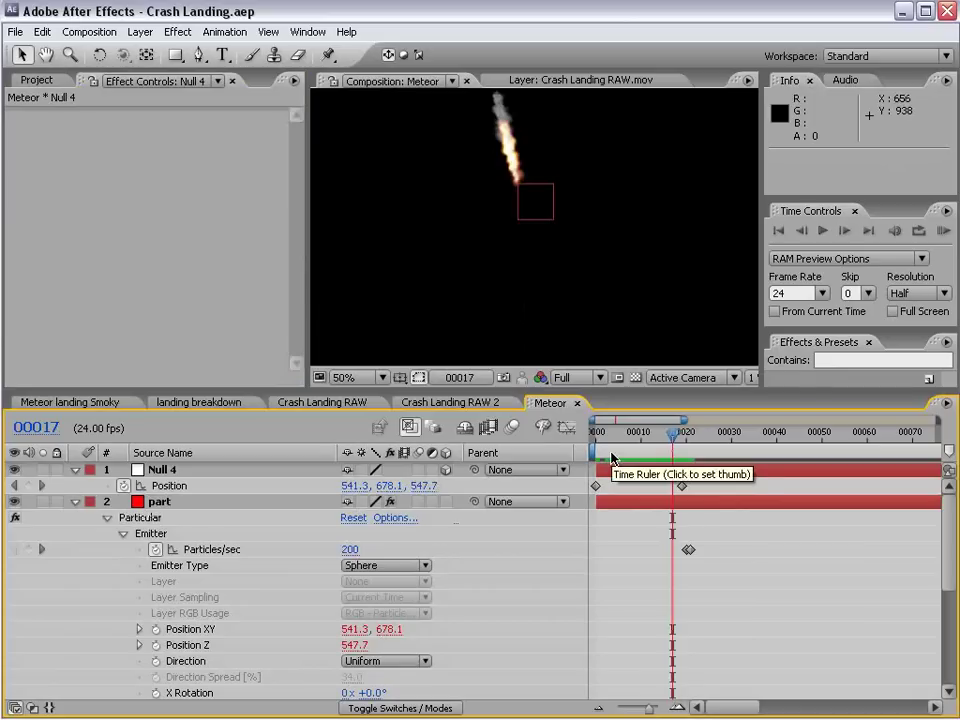
pyautogui.press(',')
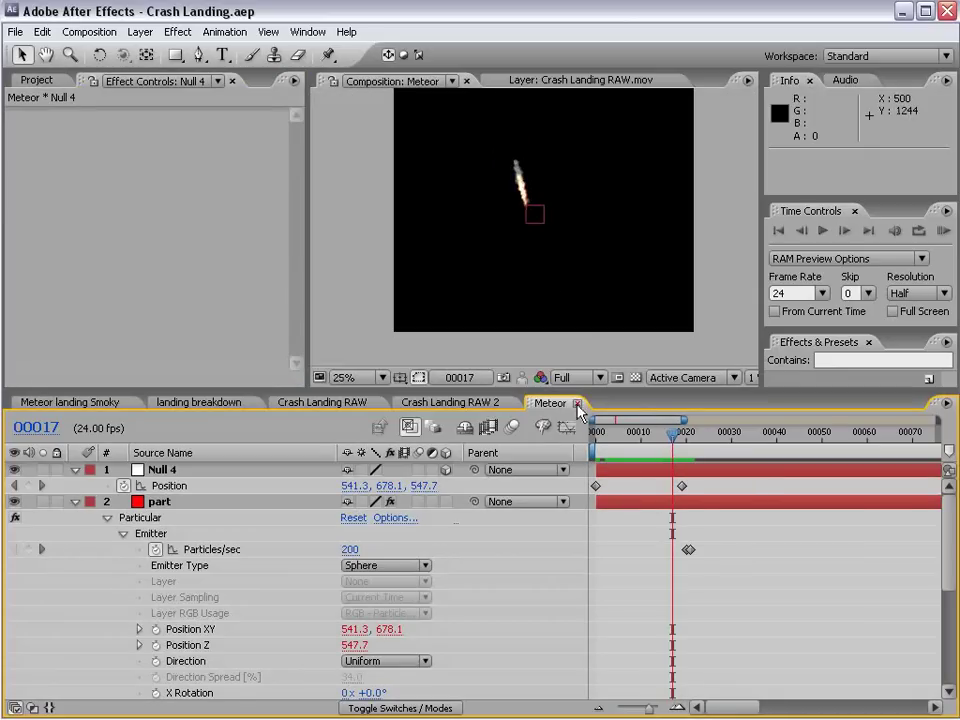
# - Add the Meteor composition to the Crash Landing RAW 2 timeline
pyautogui.click(577, 404)
pyautogui.click(30, 80)
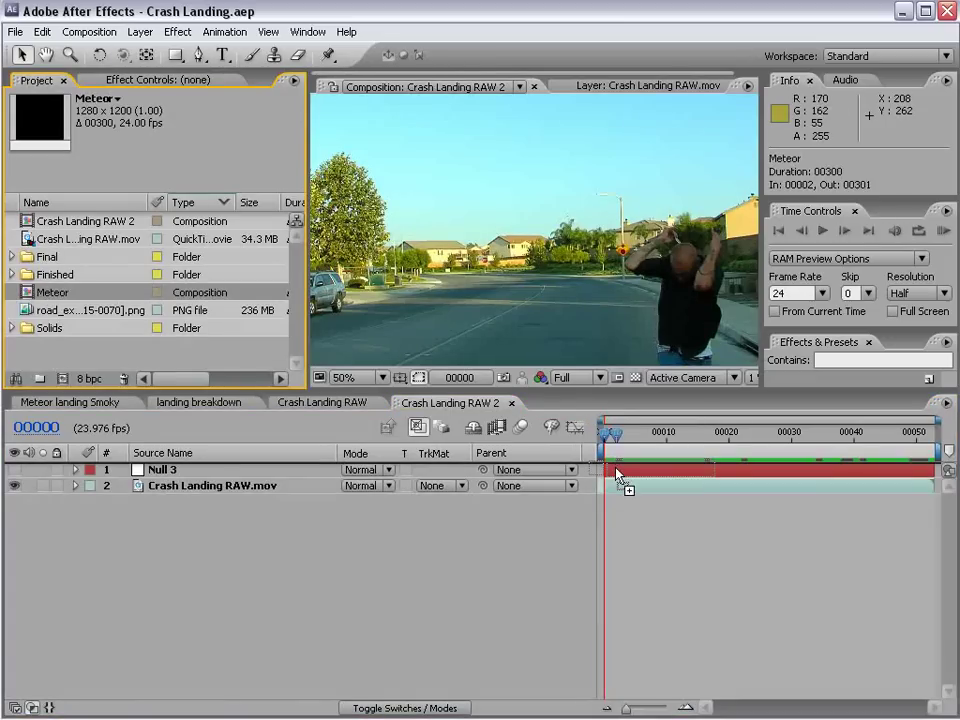
pyautogui.moveTo(602, 456); pyautogui.dragTo(617, 480)
pyautogui.click(647, 433)
pyautogui.moveTo(647, 437); pyautogui.dragTo(736, 450)
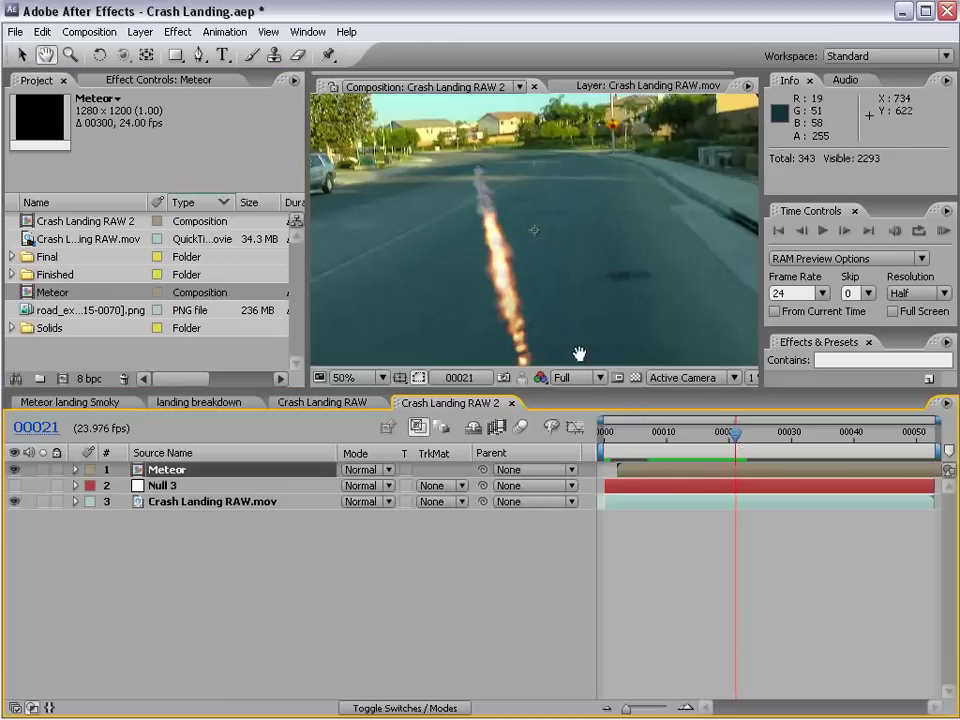
# - Raise the Meteor layer in the frame and check frames 22 to 23
pyautogui.scroll(-2, 536, 242)
pyautogui.moveTo(538, 245); pyautogui.dragTo(528, 197)
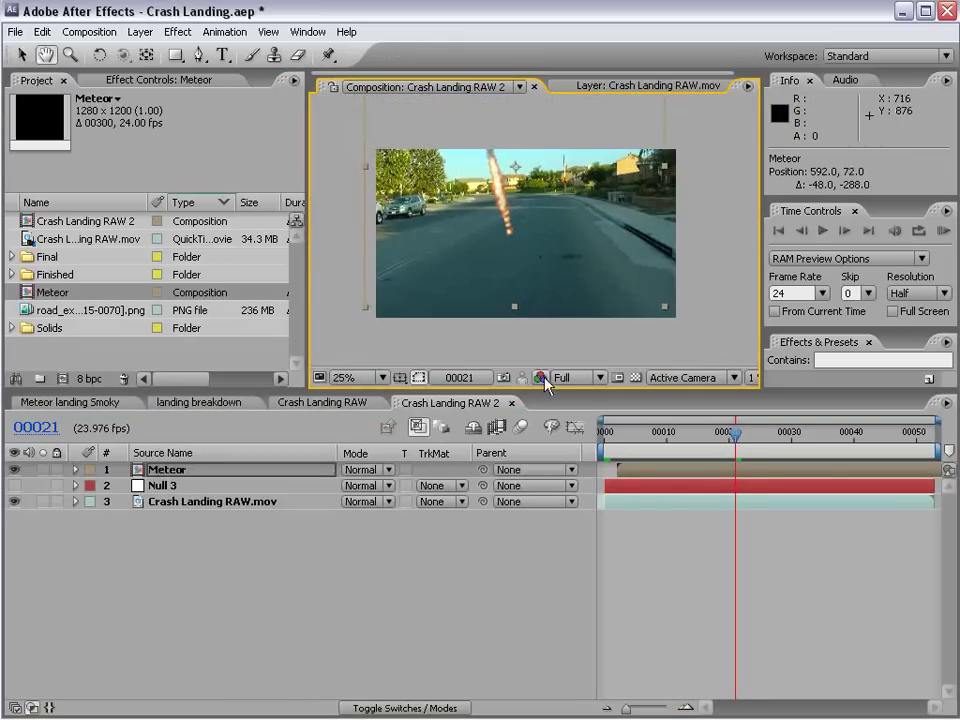
pyautogui.moveTo(552, 392); pyautogui.dragTo(552, 496)
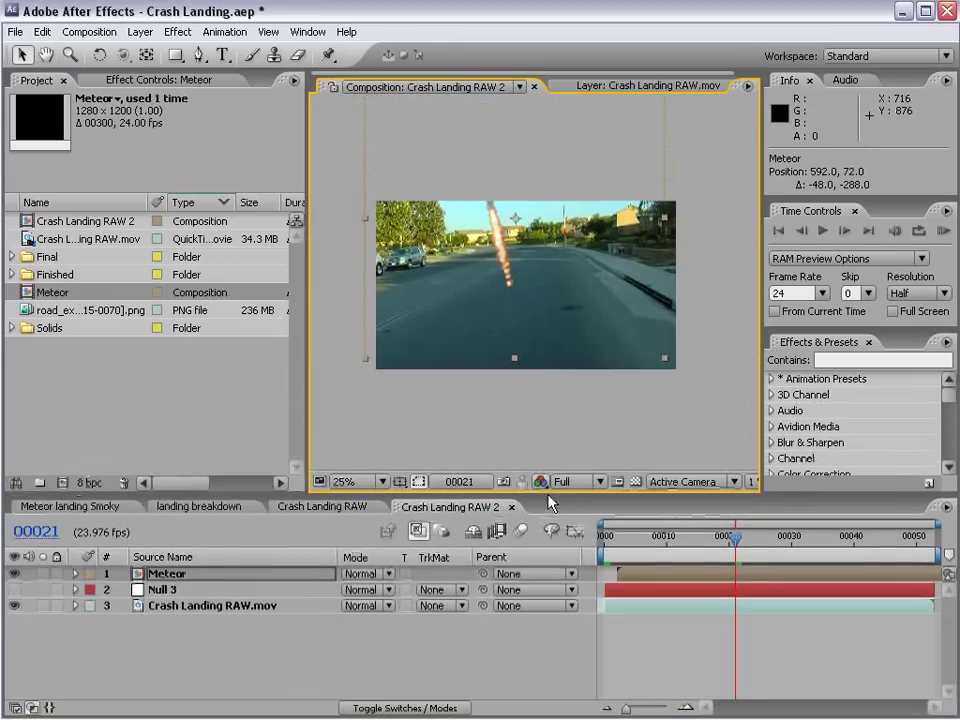
pyautogui.click(742, 538)
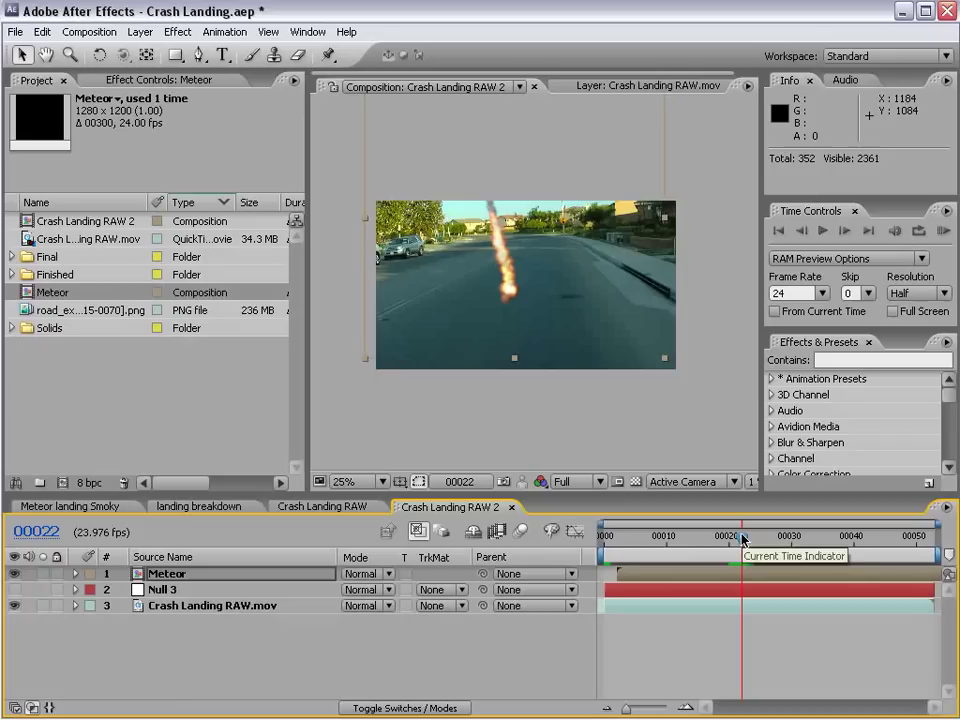
pyautogui.click(737, 539)
pyautogui.moveTo(737, 539); pyautogui.dragTo(737, 577)
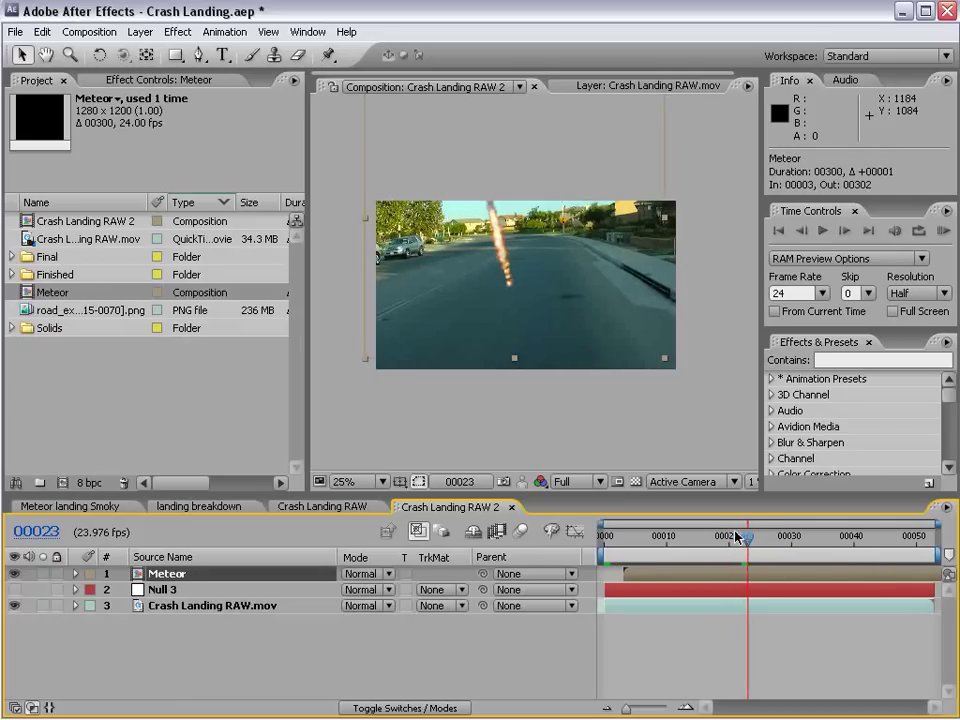
pyautogui.press('pagedown')
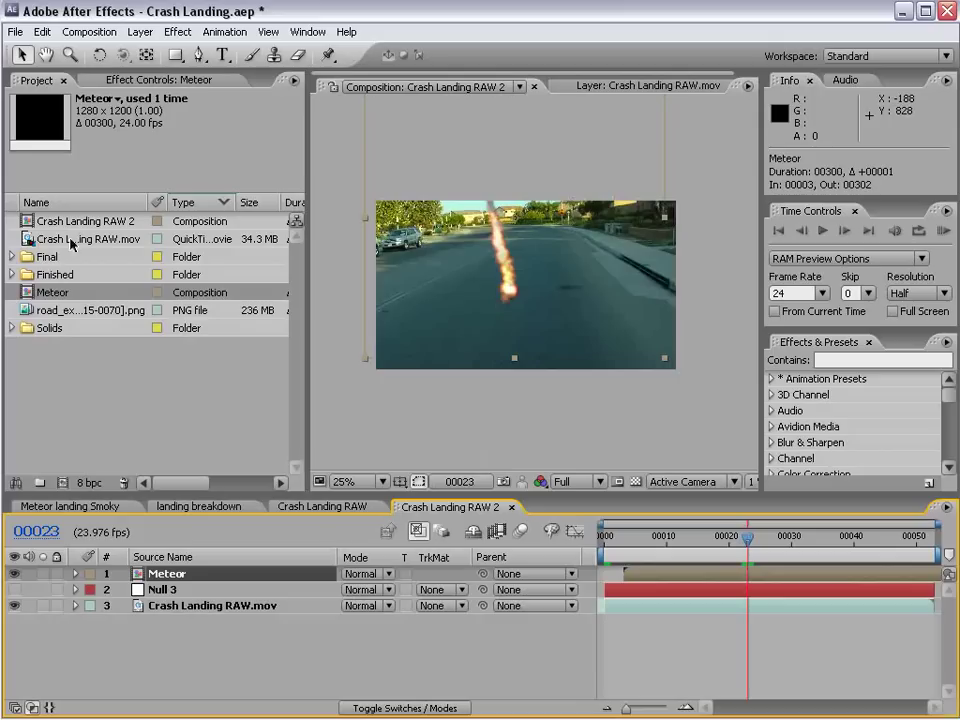
# - Add the road_explosion sequence trimmed to frame 23 and position it on the road under the meteor
pyautogui.click(62, 245)
pyautogui.click(71, 311)
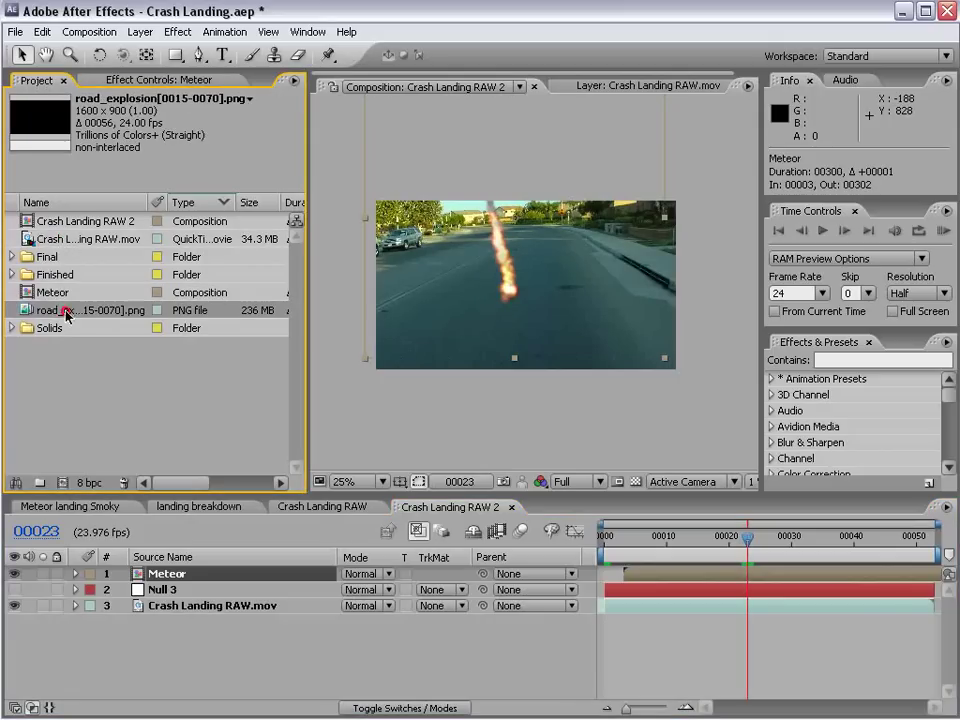
pyautogui.moveTo(80, 312)
pyautogui.mouseDown()
pyautogui.moveTo(655, 600)
pyautogui.moveTo(754, 574)
pyautogui.mouseUp()
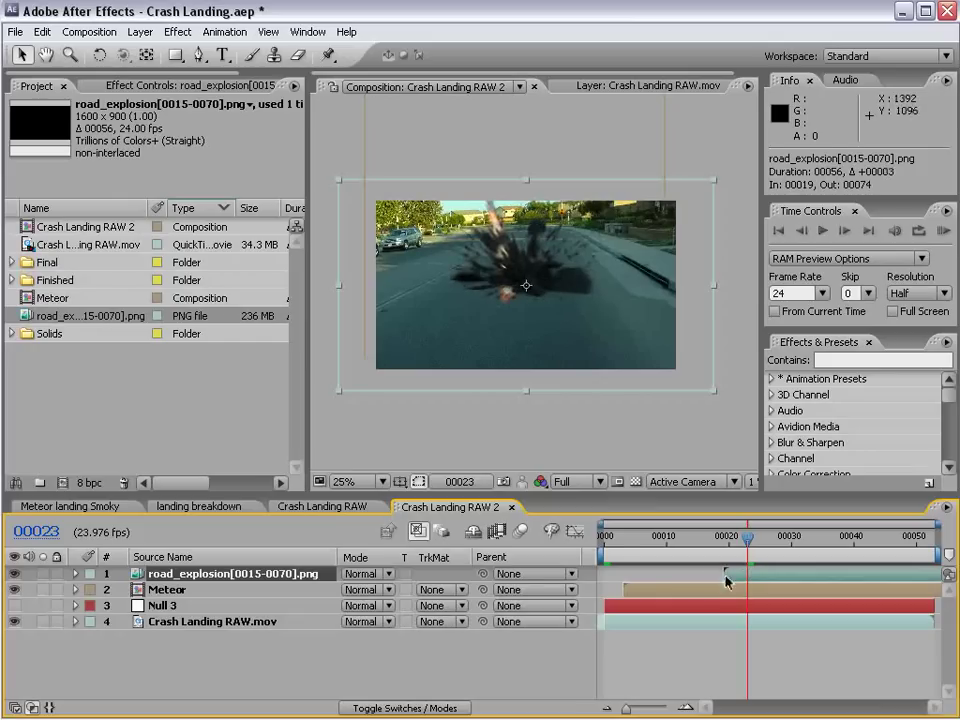
pyautogui.hotkey('alt', '[')
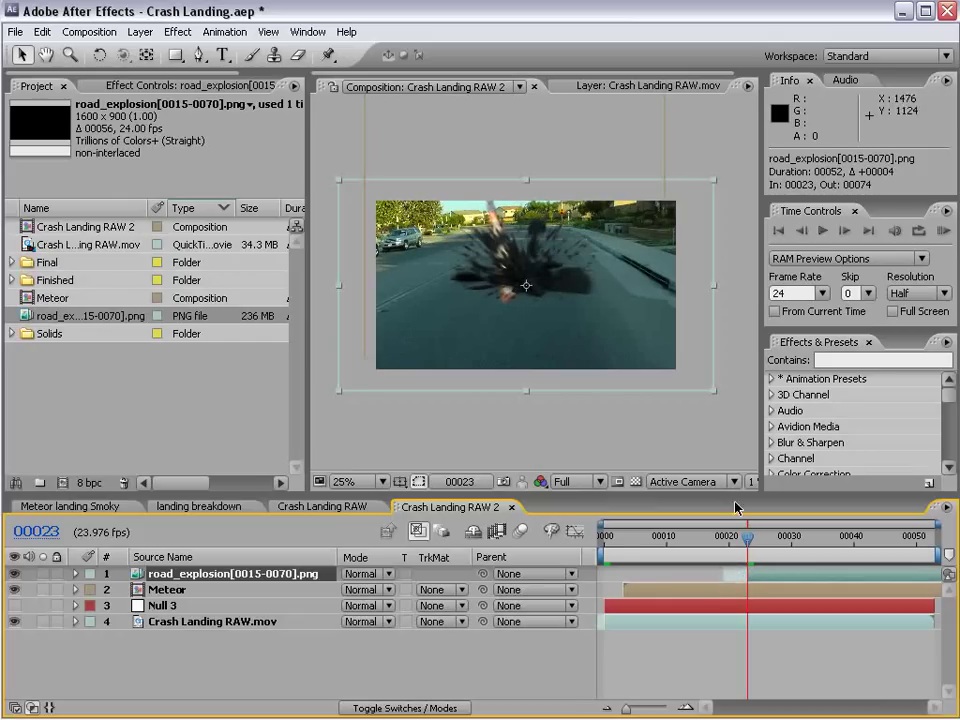
pyautogui.moveTo(578, 281); pyautogui.dragTo(577, 305)
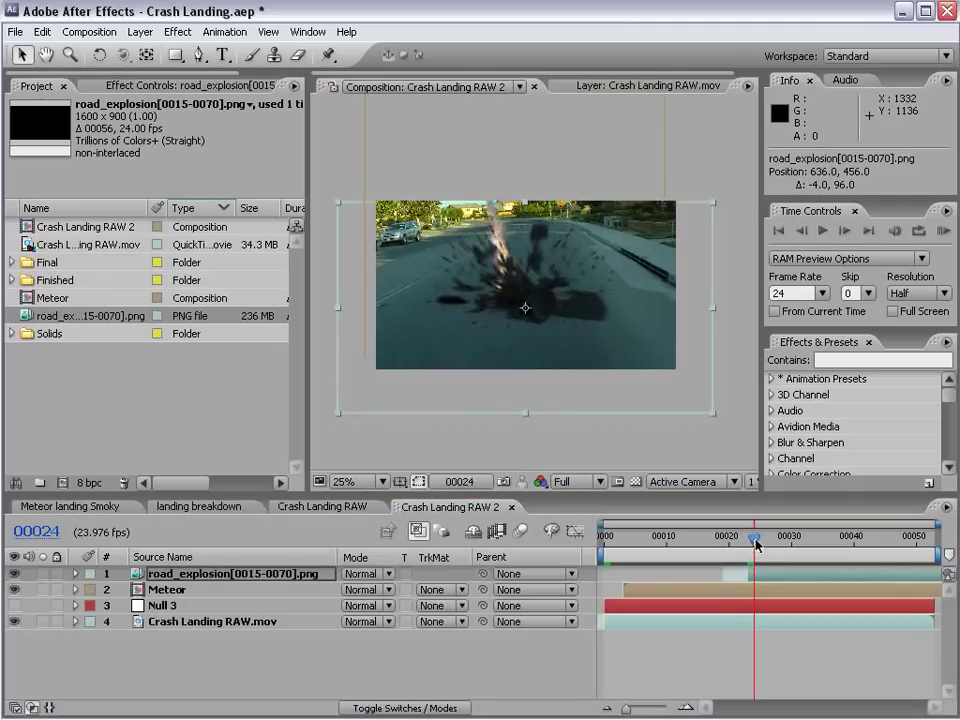
pyautogui.moveTo(748, 545); pyautogui.dragTo(749, 545)
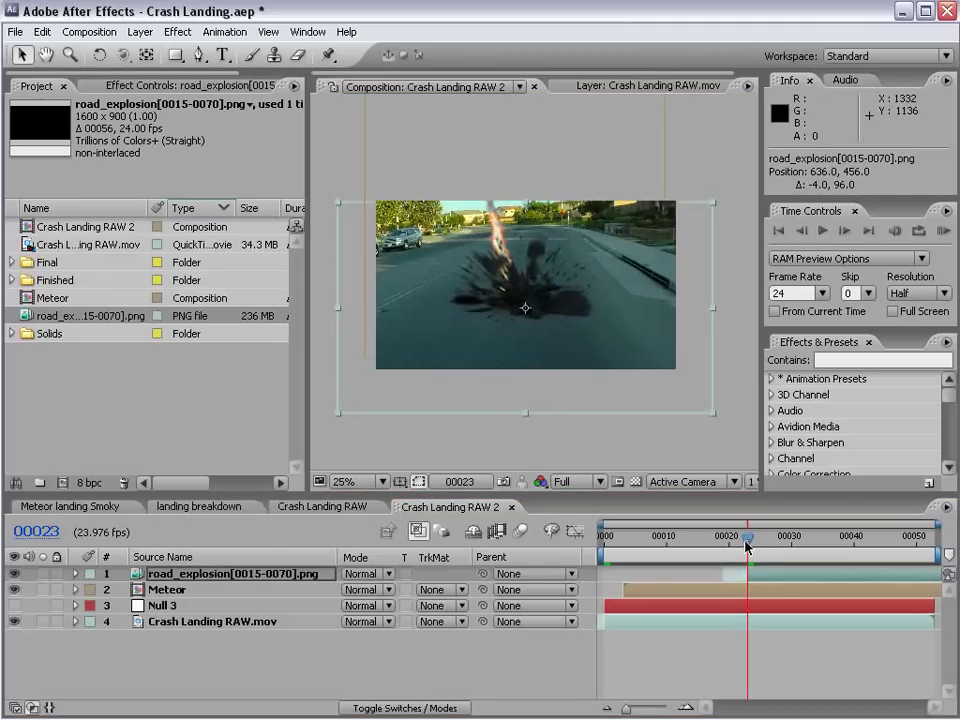
# - Parent both the road explosion and Meteor layers to Null 3, then preview
pyautogui.keyDown('shift'); pyautogui.click(185, 594); pyautogui.keyUp('shift')
pyautogui.moveTo(482, 574); pyautogui.dragTo(170, 605)
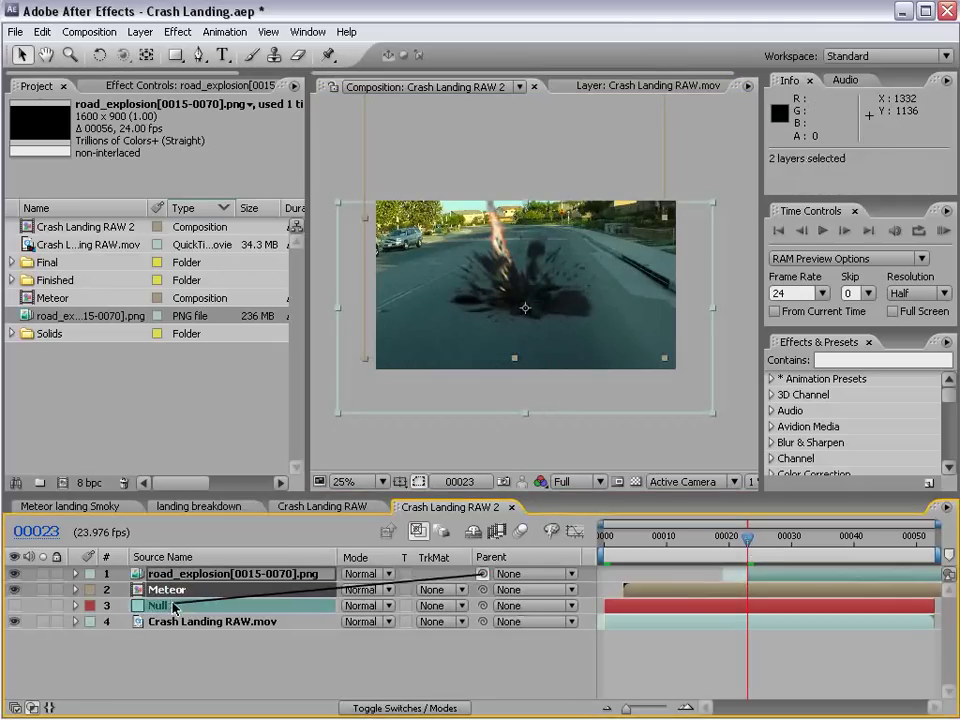
pyautogui.click(708, 553)
pyautogui.moveTo(743, 540)
pyautogui.mouseDown()
pyautogui.moveTo(678, 548)
pyautogui.moveTo(740, 550)
pyautogui.moveTo(703, 575)
pyautogui.moveTo(658, 585)
pyautogui.moveTo(791, 576)
pyautogui.moveTo(669, 598)
pyautogui.mouseUp()
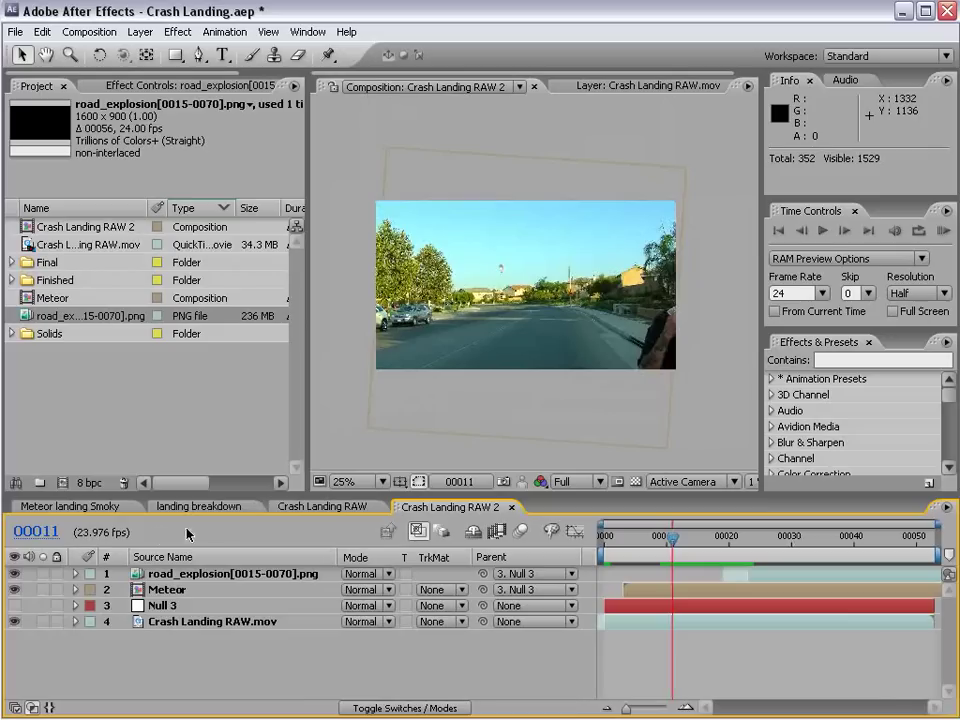
# - In the Meteor precomp, move the meteor's starting point much higher at the first frame
pyautogui.doubleClick(167, 590)
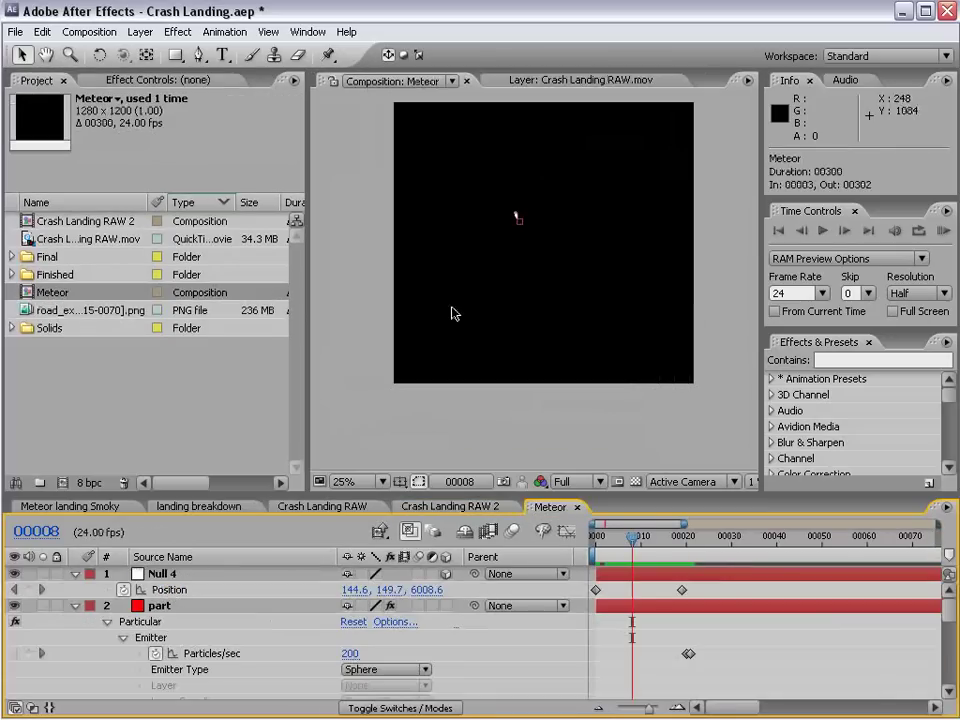
pyautogui.moveTo(624, 538); pyautogui.dragTo(597, 538)
pyautogui.click(608, 576)
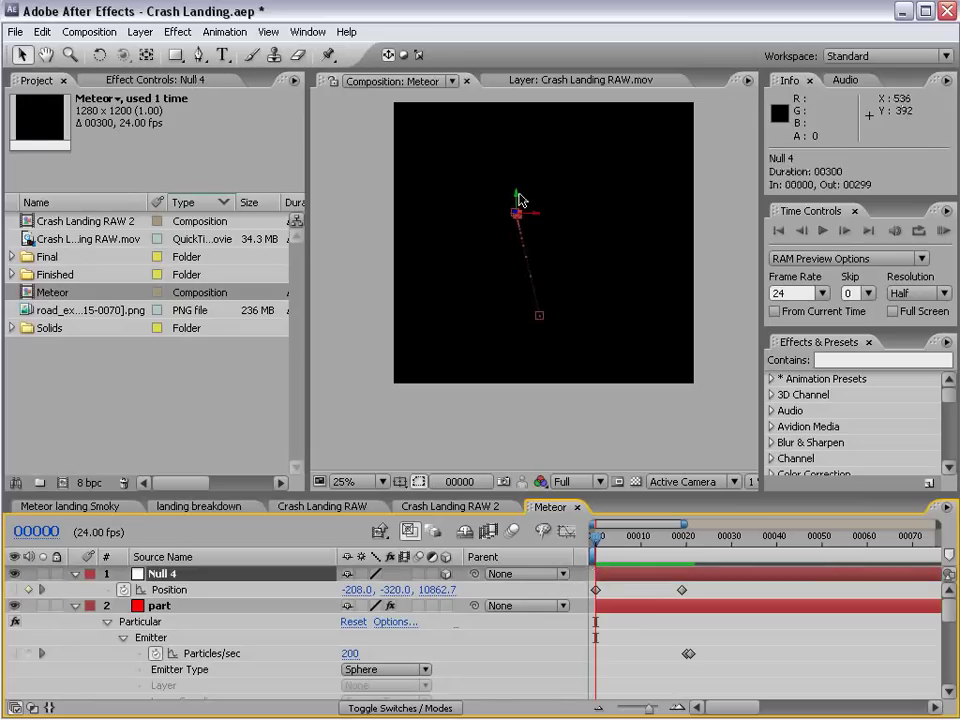
pyautogui.moveTo(521, 202)
pyautogui.mouseDown()
pyautogui.moveTo(517, 175)
pyautogui.moveTo(518, 186)
pyautogui.mouseUp()
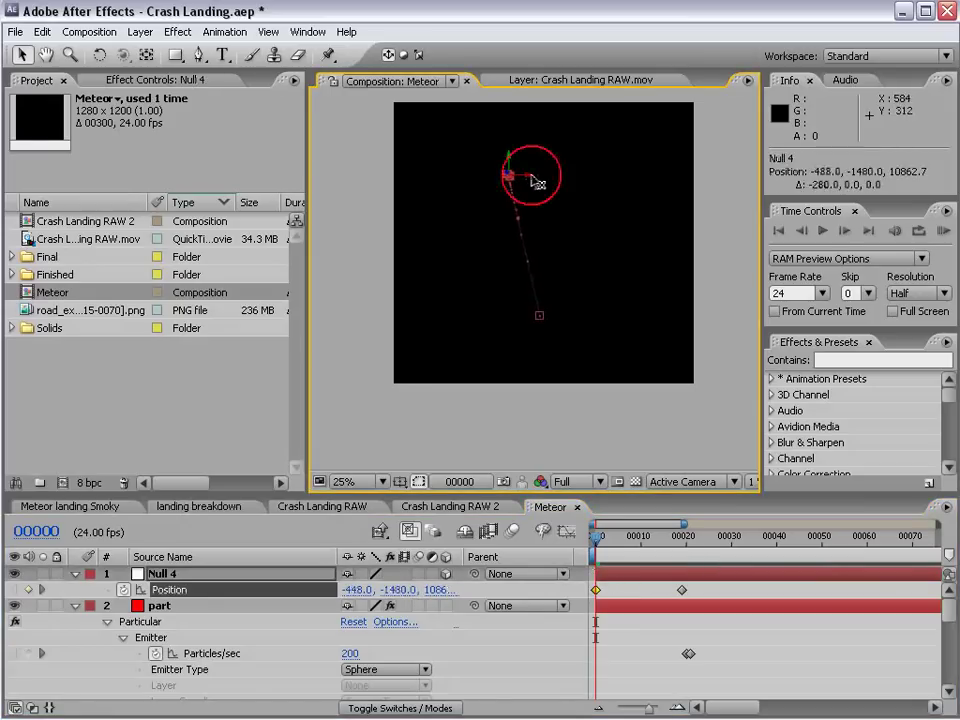
pyautogui.click(575, 507)
pyautogui.moveTo(620, 538)
pyautogui.mouseDown()
pyautogui.moveTo(751, 548)
pyautogui.moveTo(742, 549)
pyautogui.mouseUp()
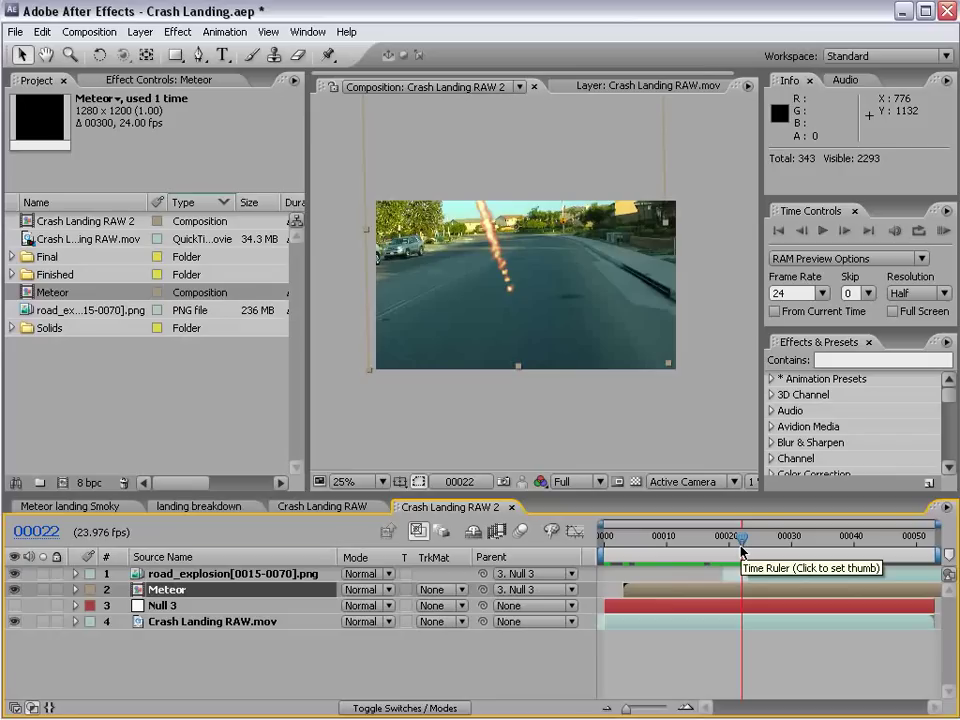
pyautogui.press('.')
pyautogui.press('.')
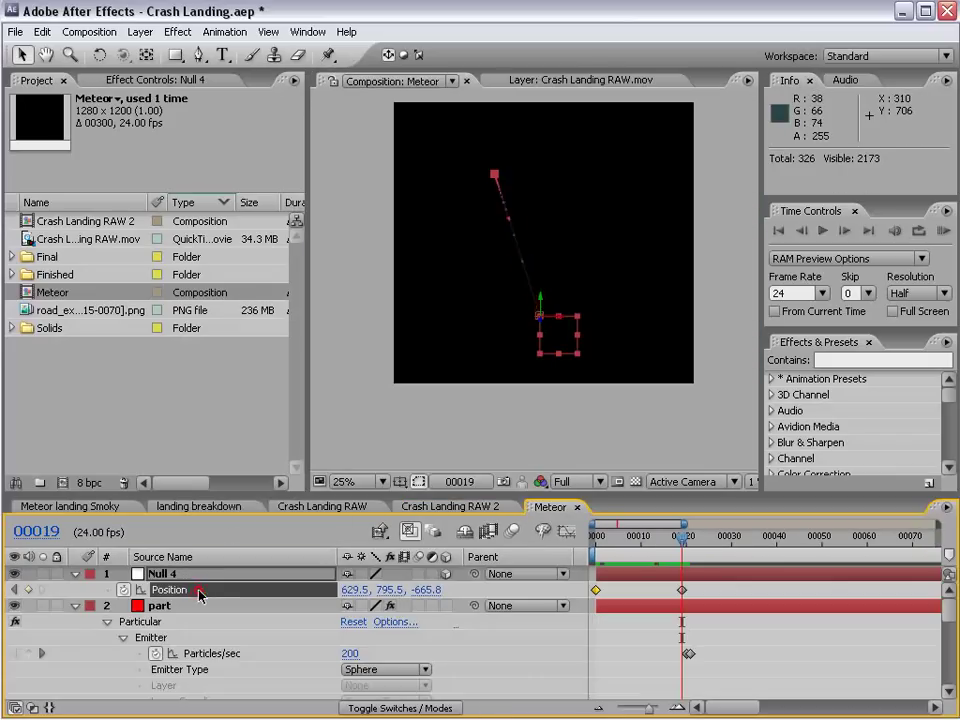
# - Raise the frame-20 Particles/sec keyframe to 400 for a denser trail
pyautogui.click(160, 605)
pyautogui.scroll(-1, 225, 610)
pyautogui.scroll(-2, 225, 615)
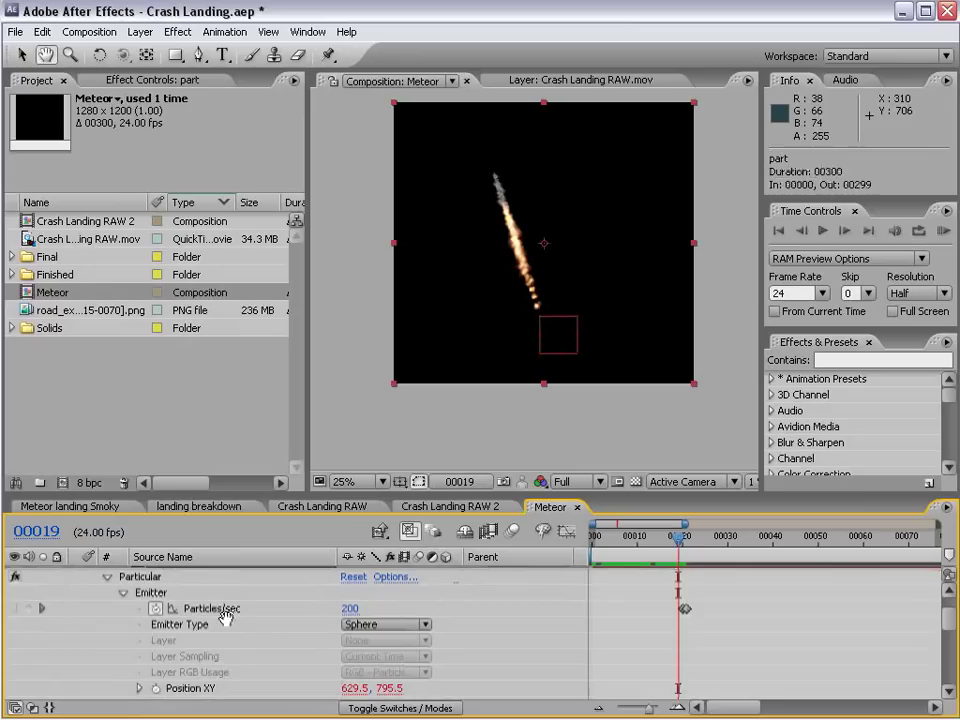
pyautogui.click(685, 610)
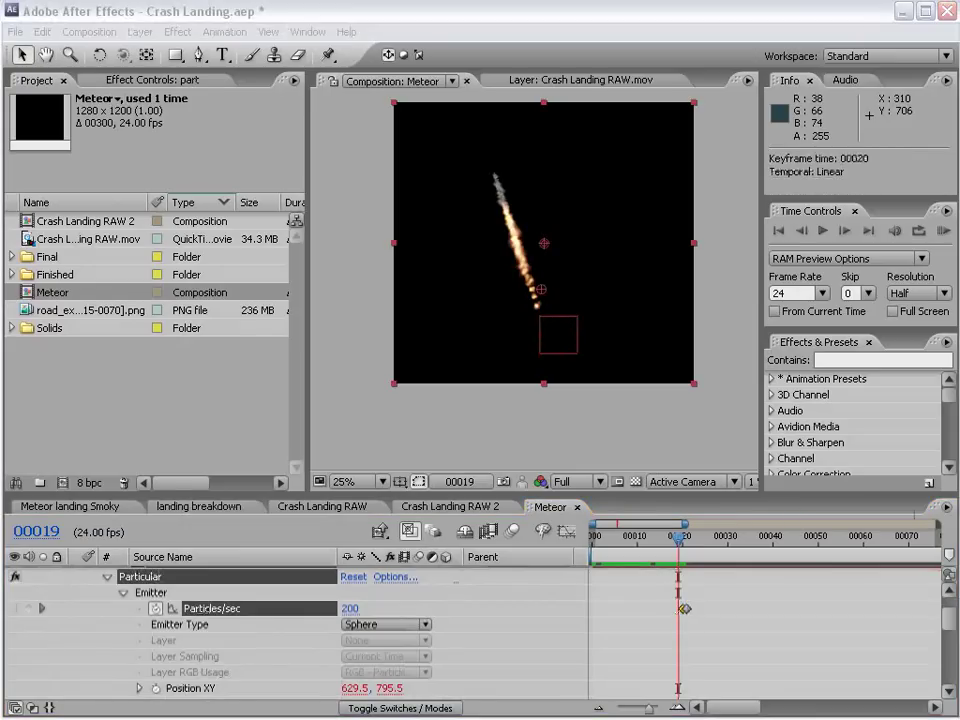
pyautogui.doubleClick(685, 608)
pyautogui.write('400')
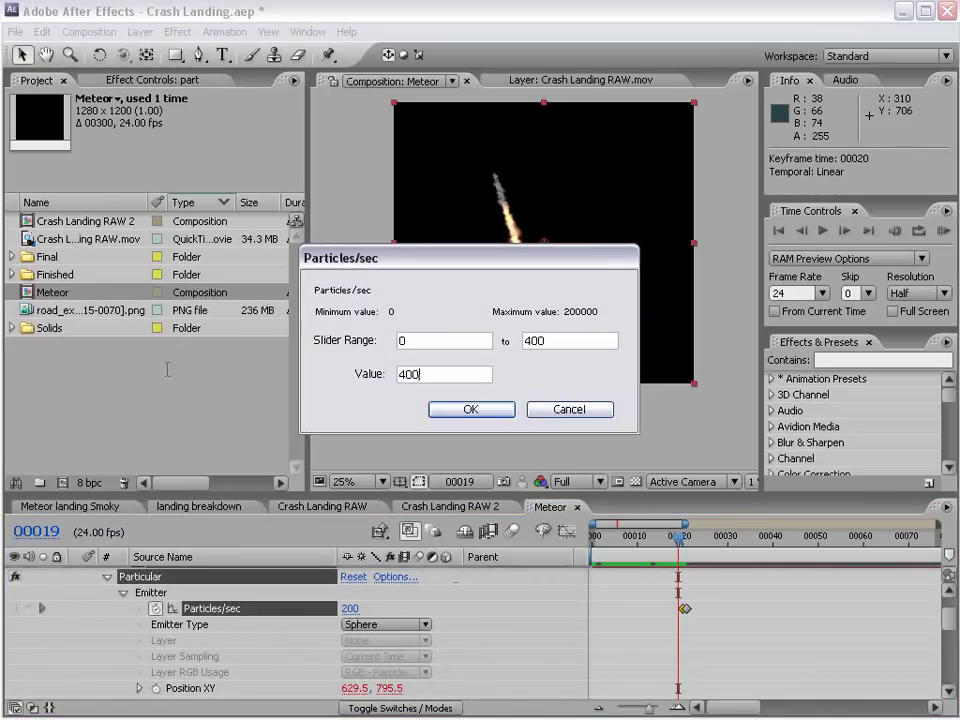
pyautogui.press('Return')
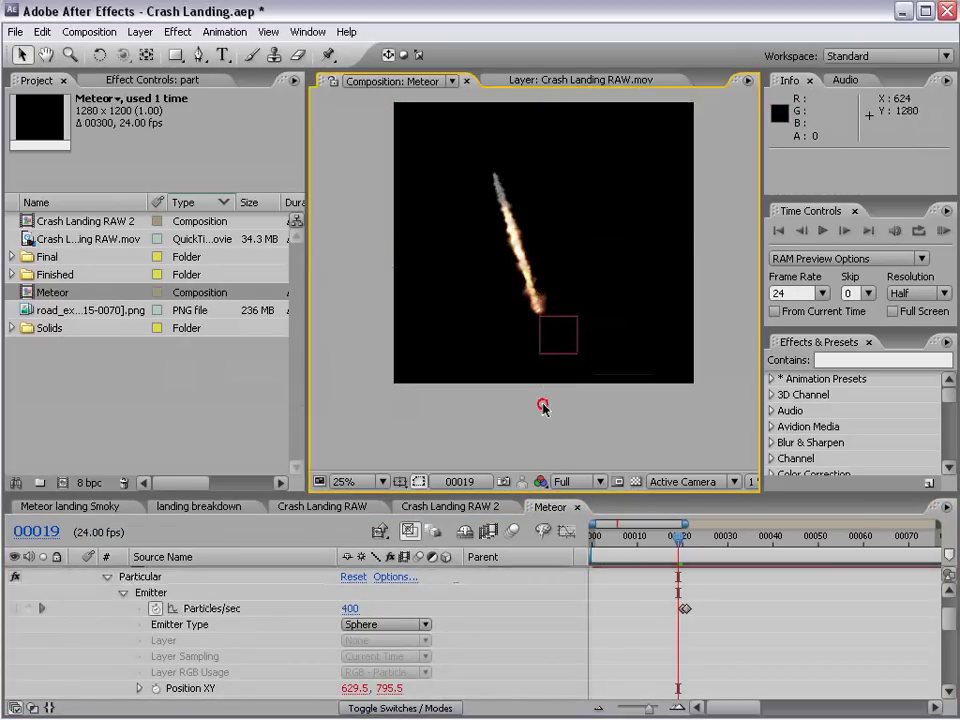
pyautogui.press('/')
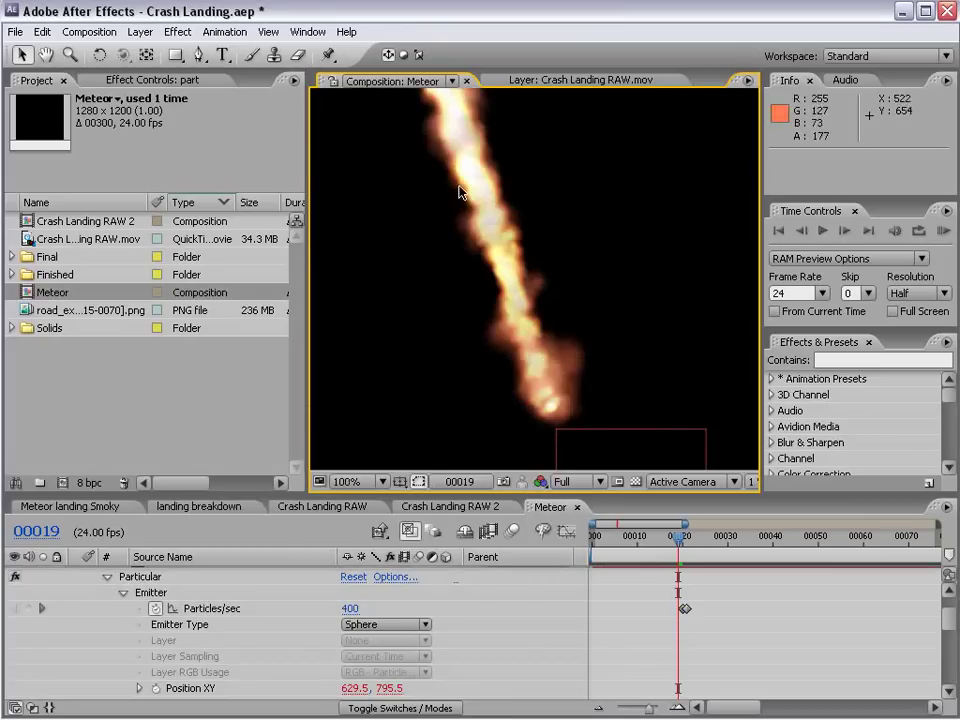
pyautogui.press(',')
pyautogui.moveTo(246, 671); pyautogui.dragTo(253, 476)
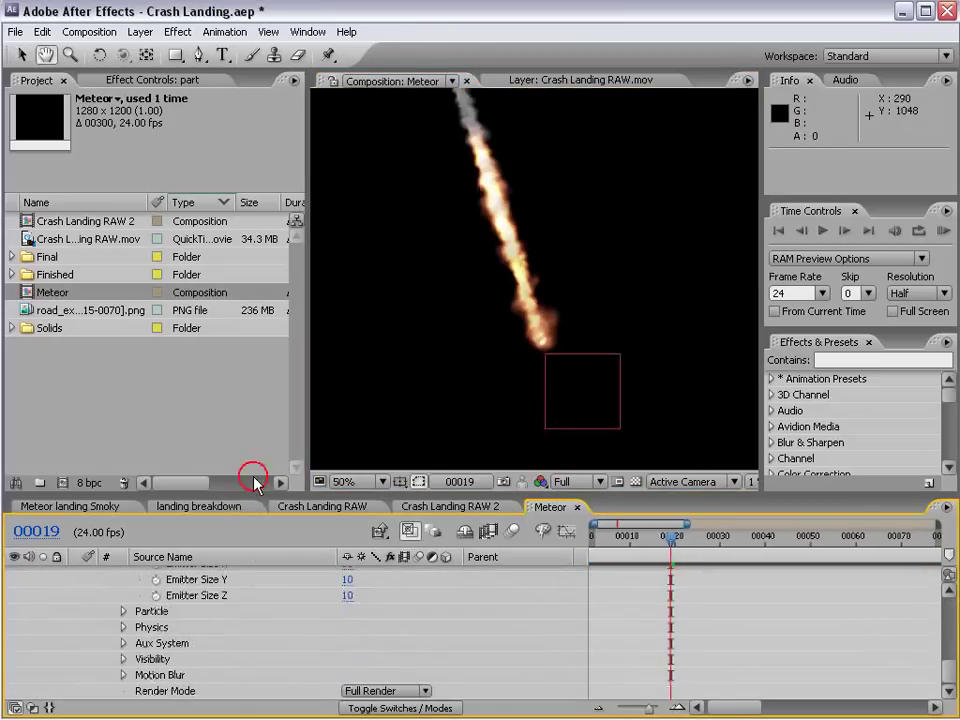
# - Set the Aux System particle Life to 0.1 seconds, then close the Meteor timeline
pyautogui.click(122, 643)
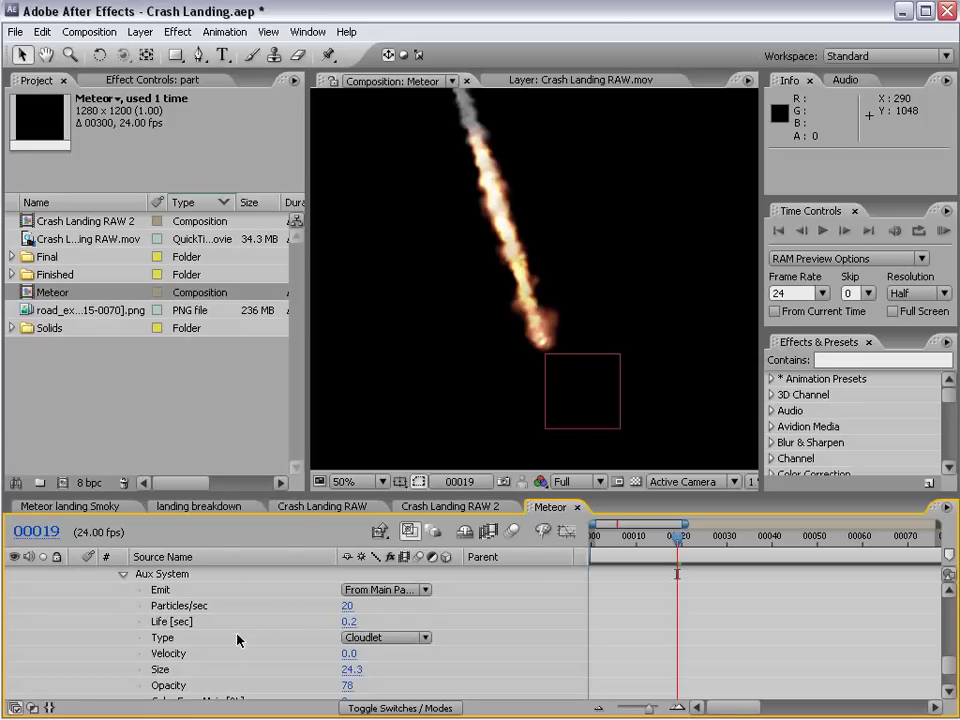
pyautogui.click(352, 622)
pyautogui.write('0.1')
pyautogui.press('Return')
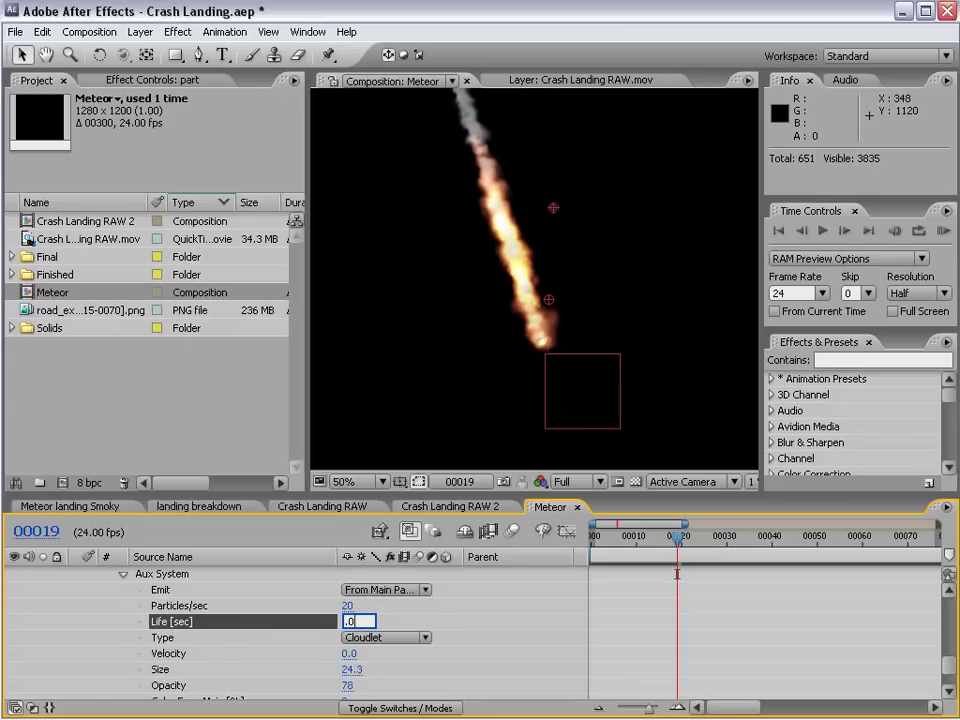
pyautogui.write('1')
pyautogui.press('Return')
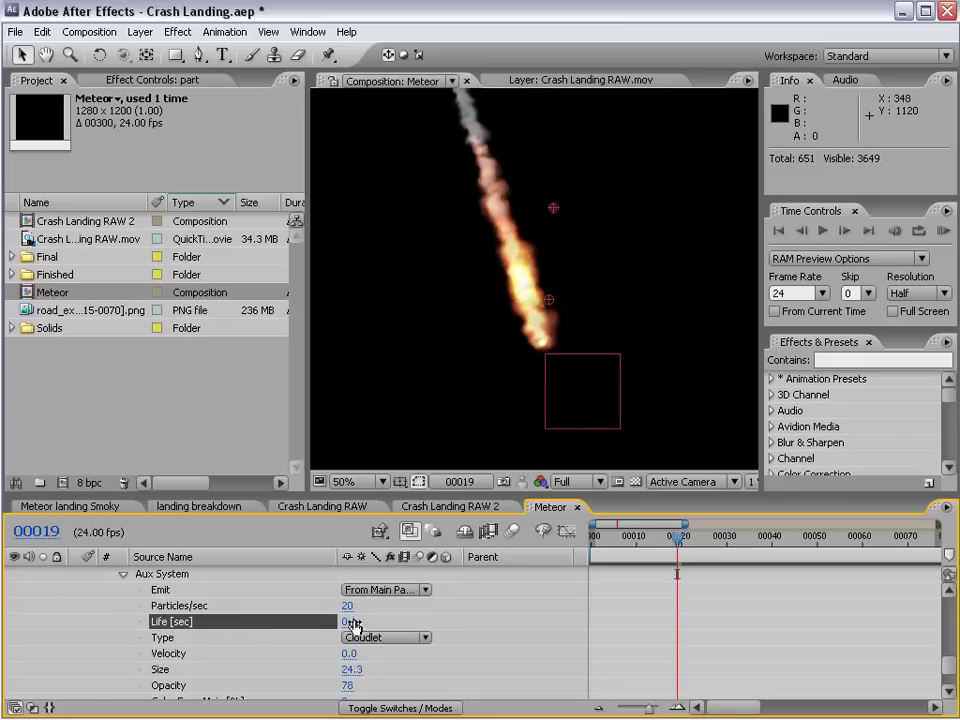
pyautogui.click(563, 507)
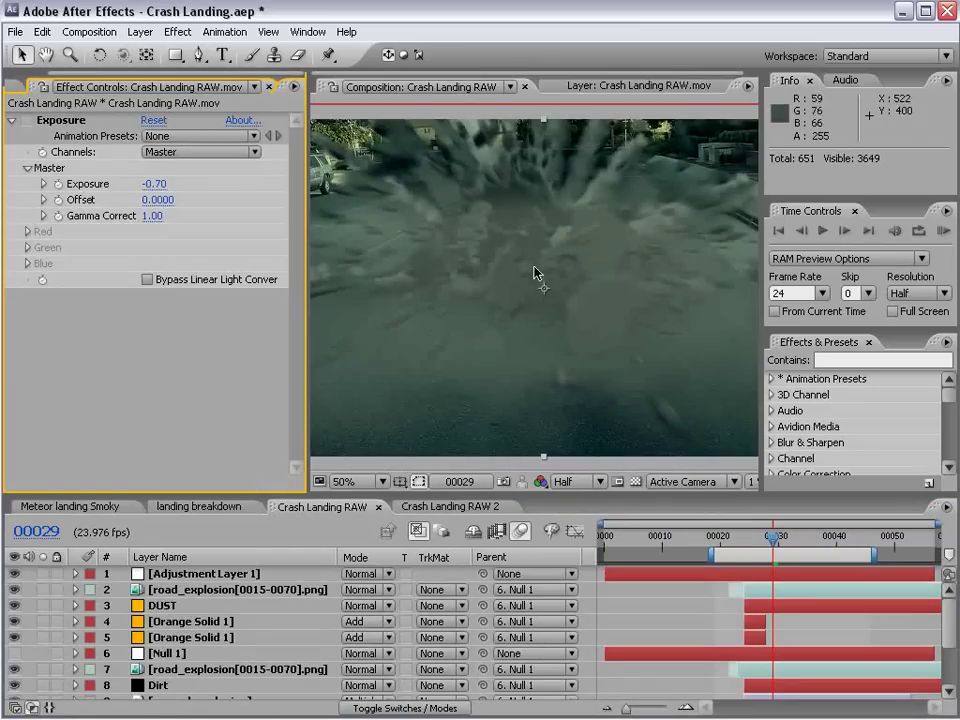
# - Apply Curves to the road_explosion layer and raise the curve to brighten the debris
pyautogui.click(435, 507)
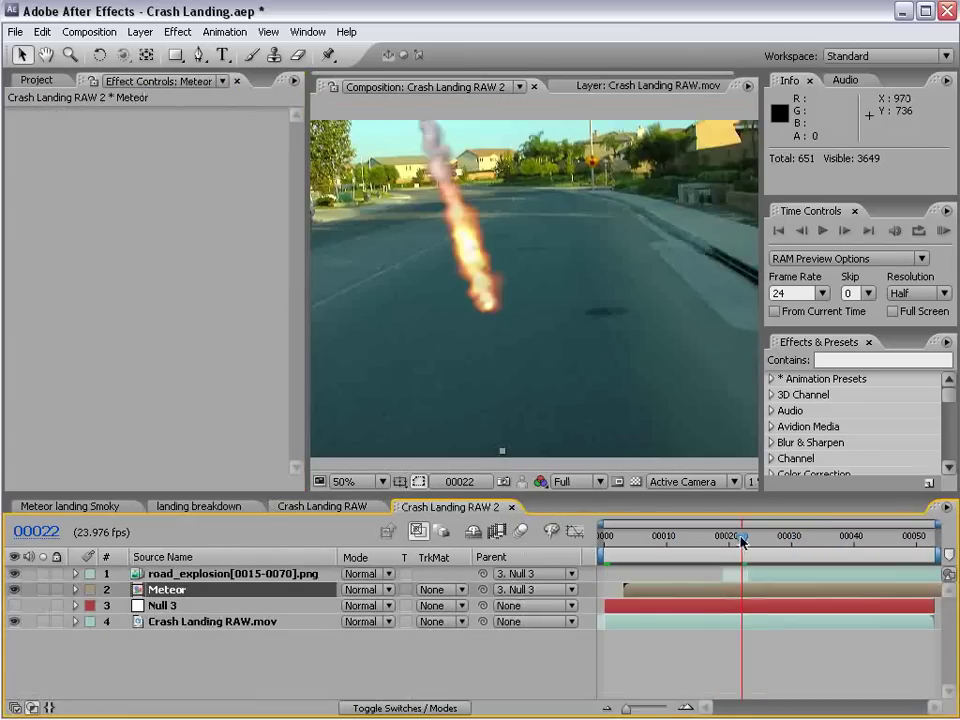
pyautogui.moveTo(742, 541); pyautogui.dragTo(748, 537)
pyautogui.click(760, 576)
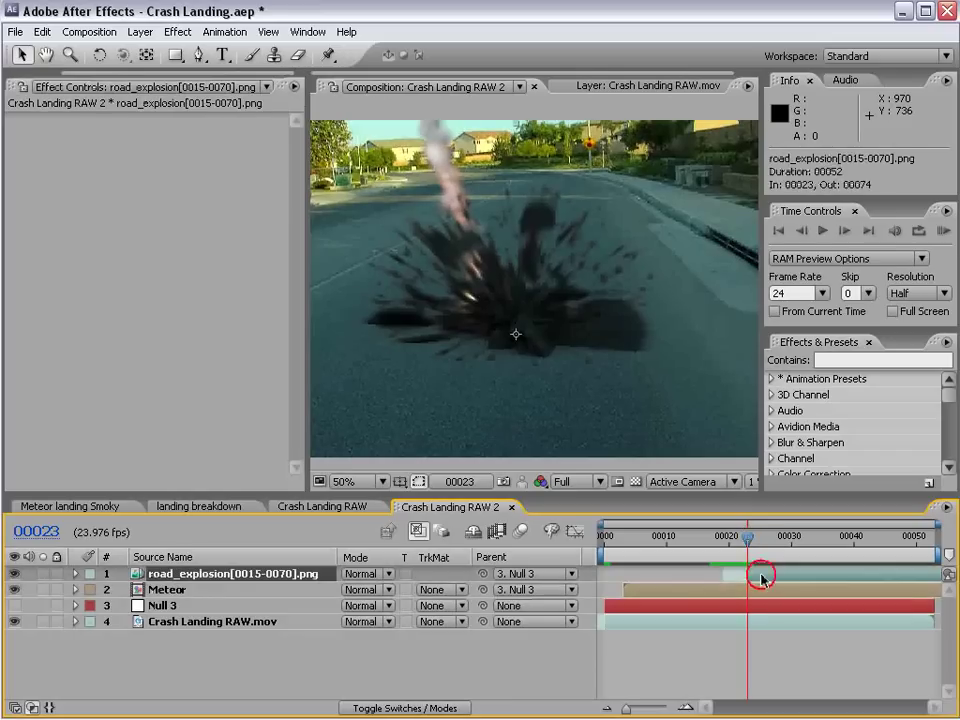
pyautogui.press('space')
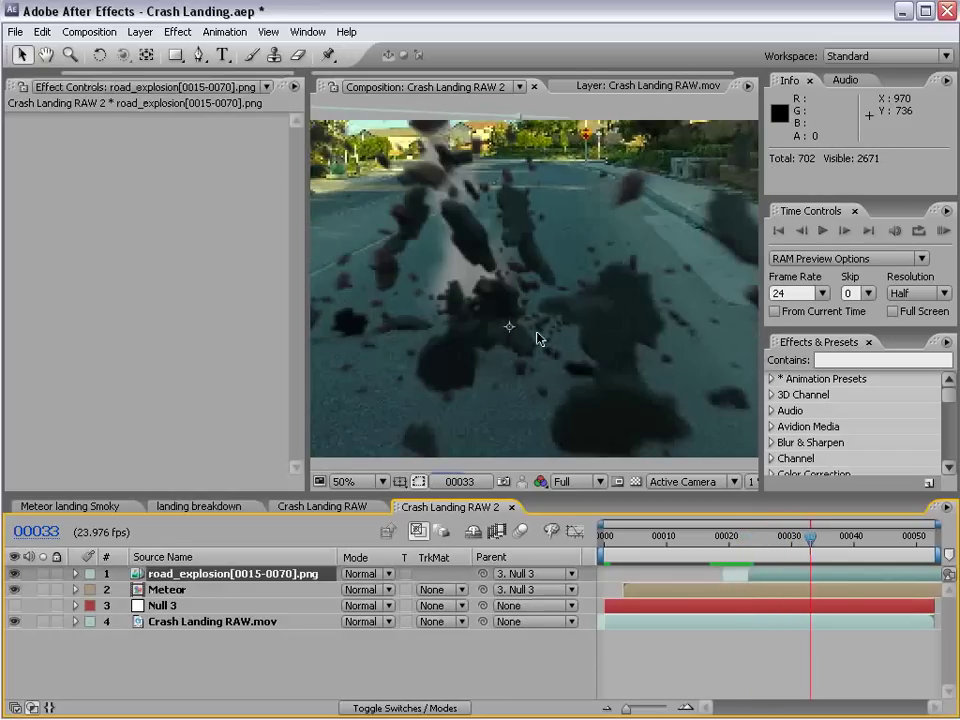
pyautogui.click(180, 31)
pyautogui.moveTo(214, 187)
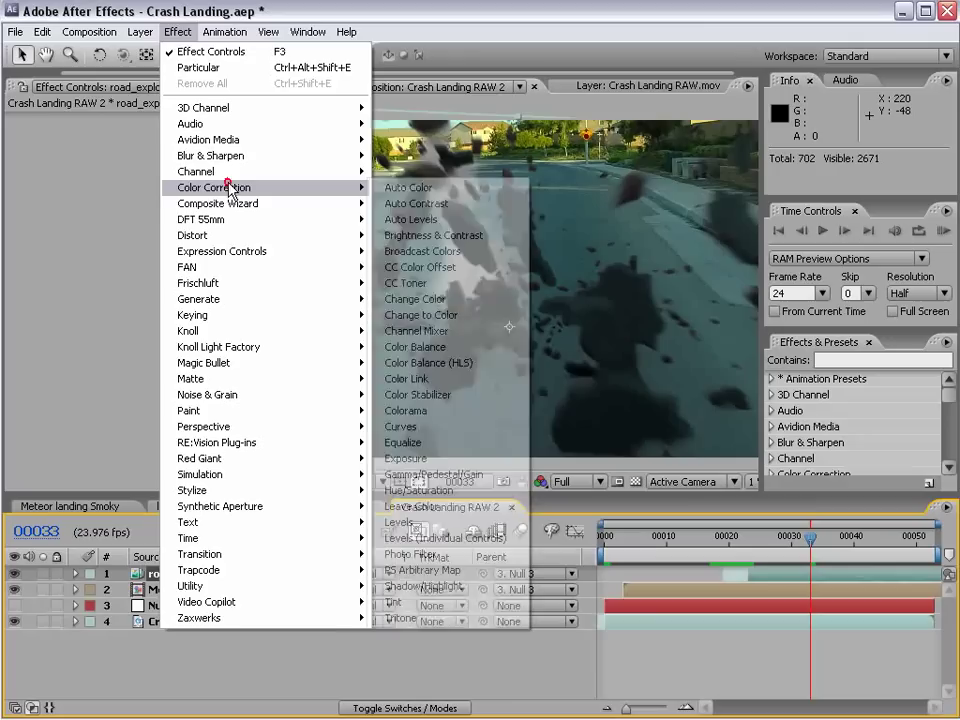
pyautogui.click(410, 426)
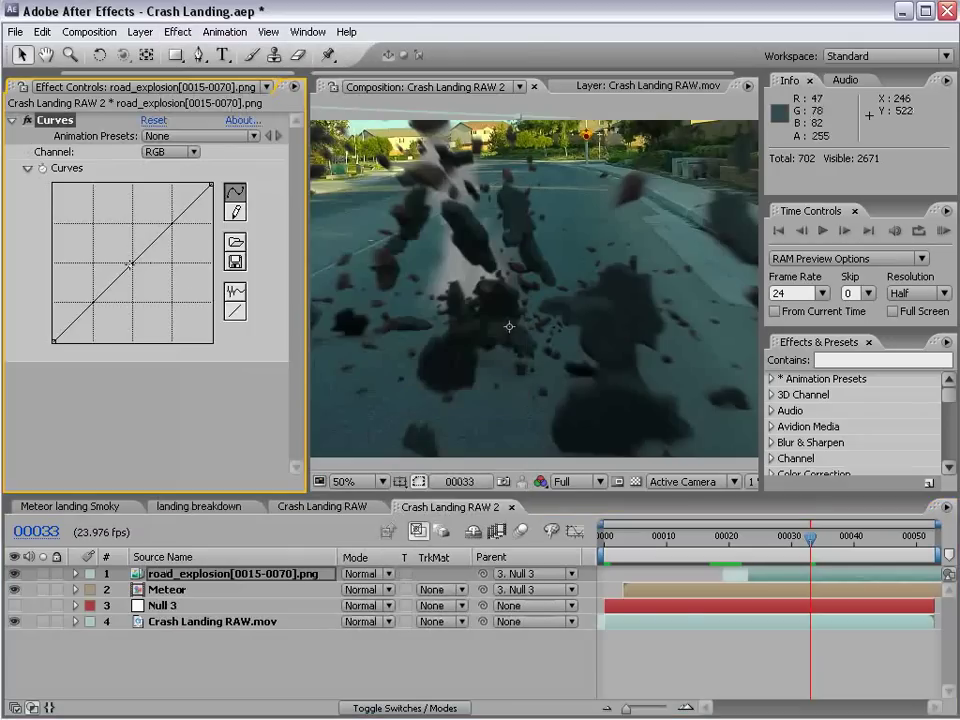
pyautogui.moveTo(130, 264); pyautogui.dragTo(110, 240)
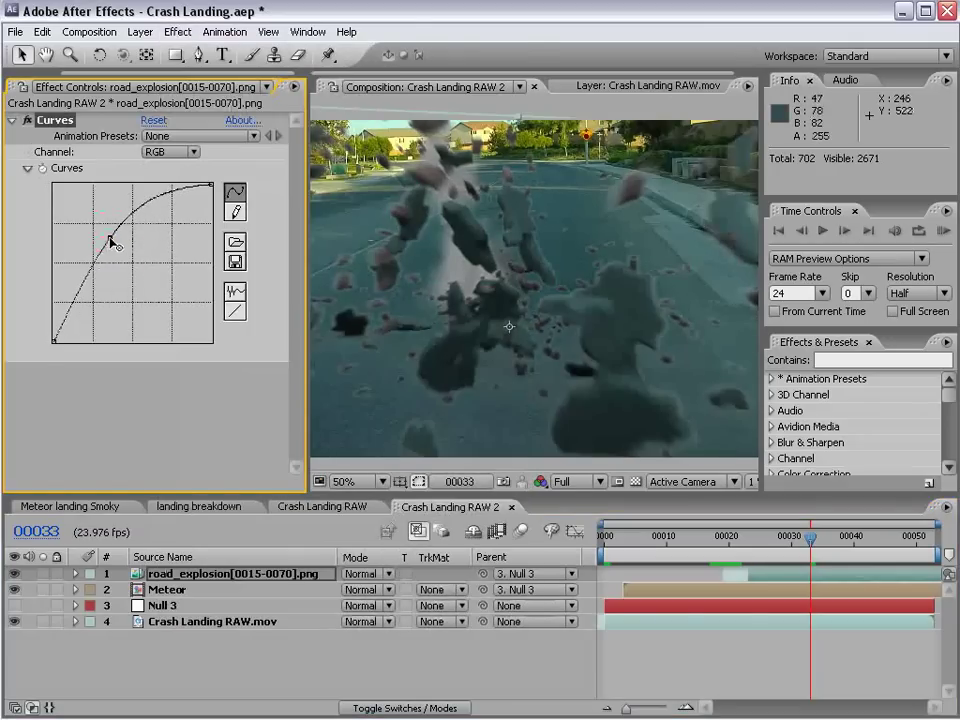
pyautogui.press('.')
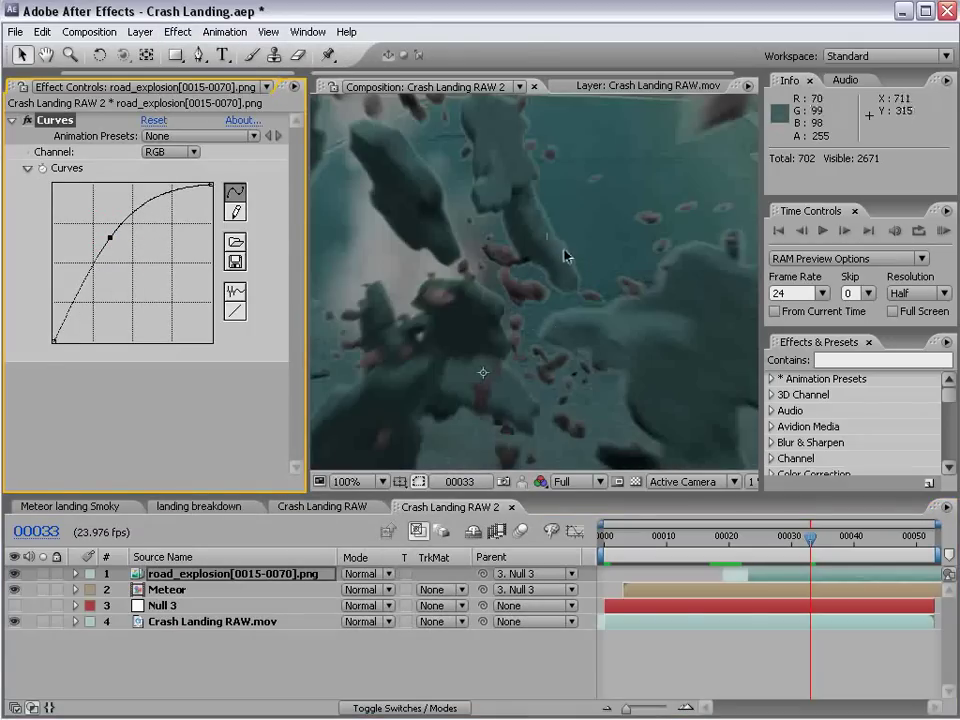
# - Add Remove Color Matting above Curves with a dark grey background colour
pyautogui.click(177, 31)
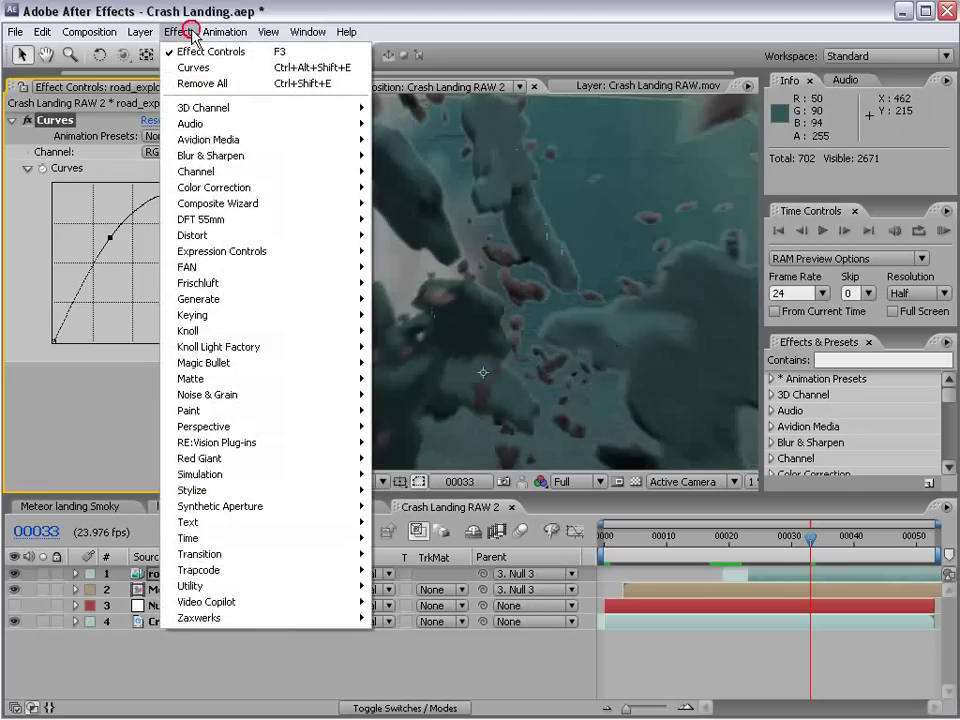
pyautogui.click(330, 175)
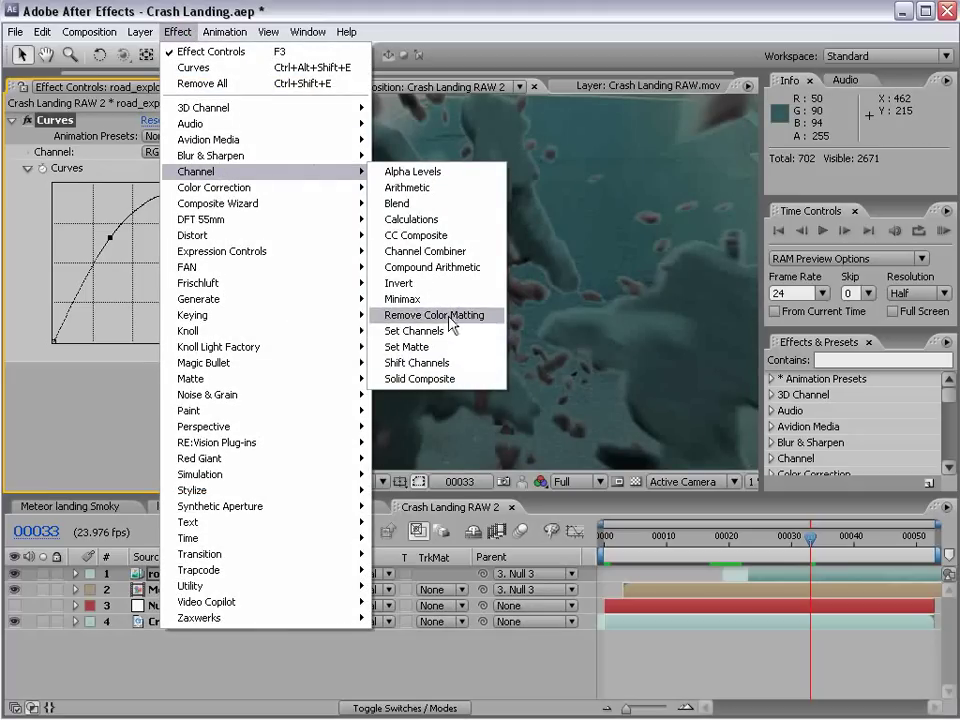
pyautogui.click(488, 318)
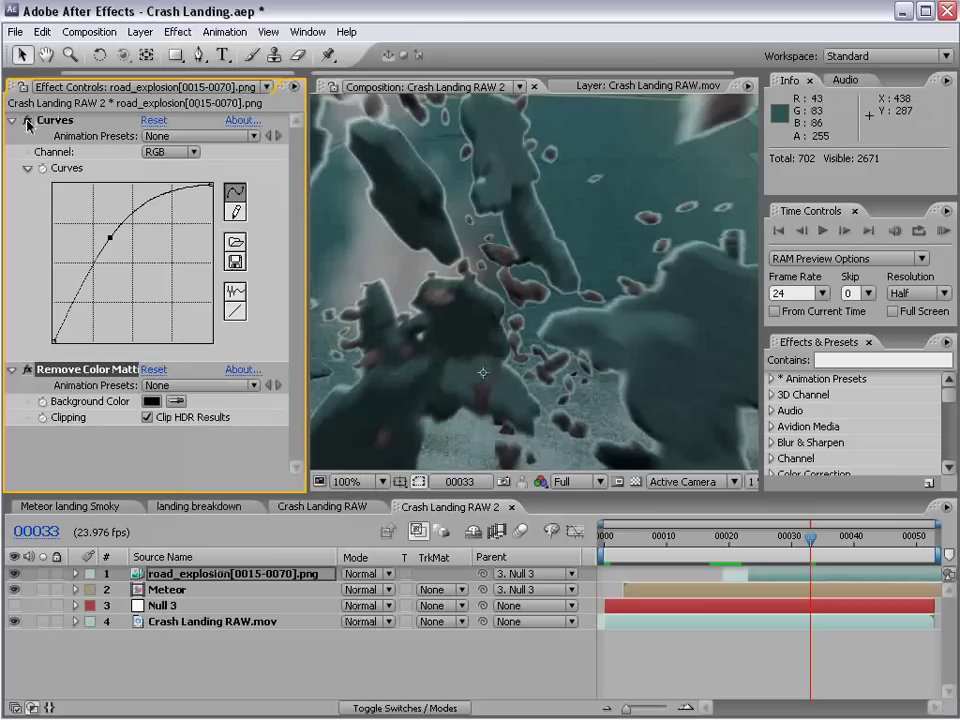
pyautogui.moveTo(28, 122)
pyautogui.mouseDown()
pyautogui.moveTo(78, 244)
pyautogui.moveTo(86, 218)
pyautogui.mouseUp()
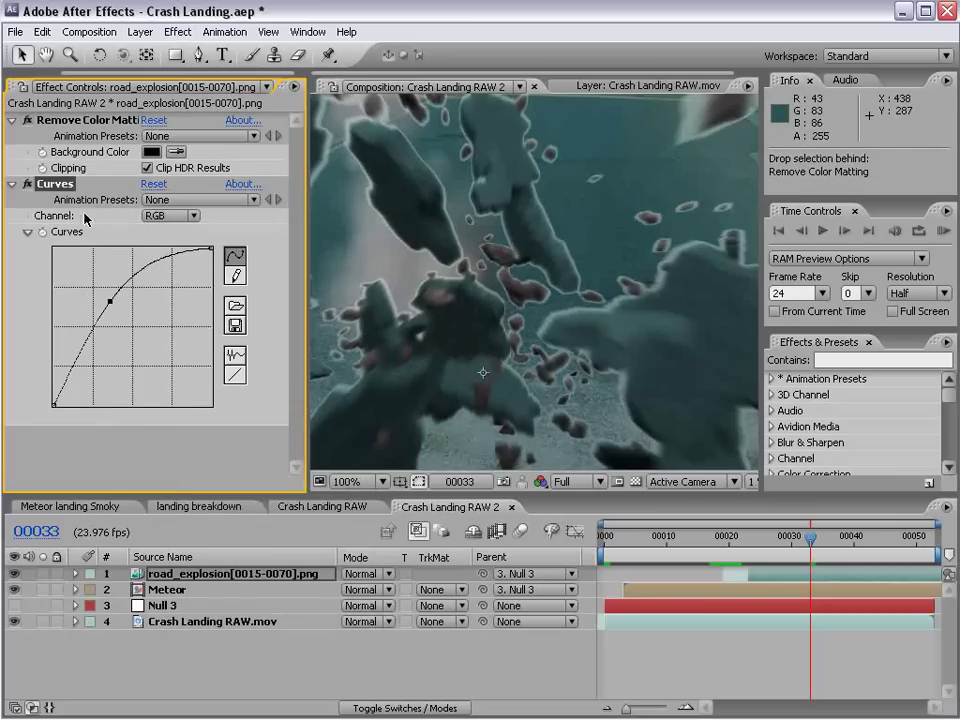
pyautogui.click(165, 152)
pyautogui.moveTo(479, 652)
pyautogui.mouseDown()
pyautogui.moveTo(270, 380)
pyautogui.moveTo(314, 324)
pyautogui.mouseUp()
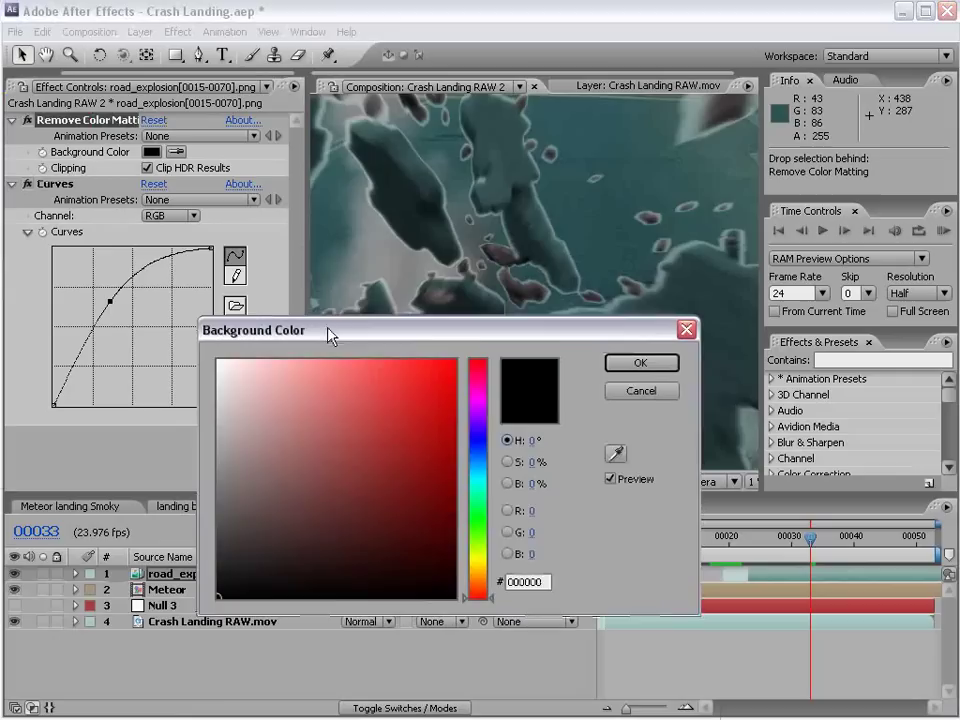
pyautogui.moveTo(252, 499)
pyautogui.mouseDown()
pyautogui.moveTo(233, 492)
pyautogui.moveTo(231, 510)
pyautogui.moveTo(239, 505)
pyautogui.mouseUp()
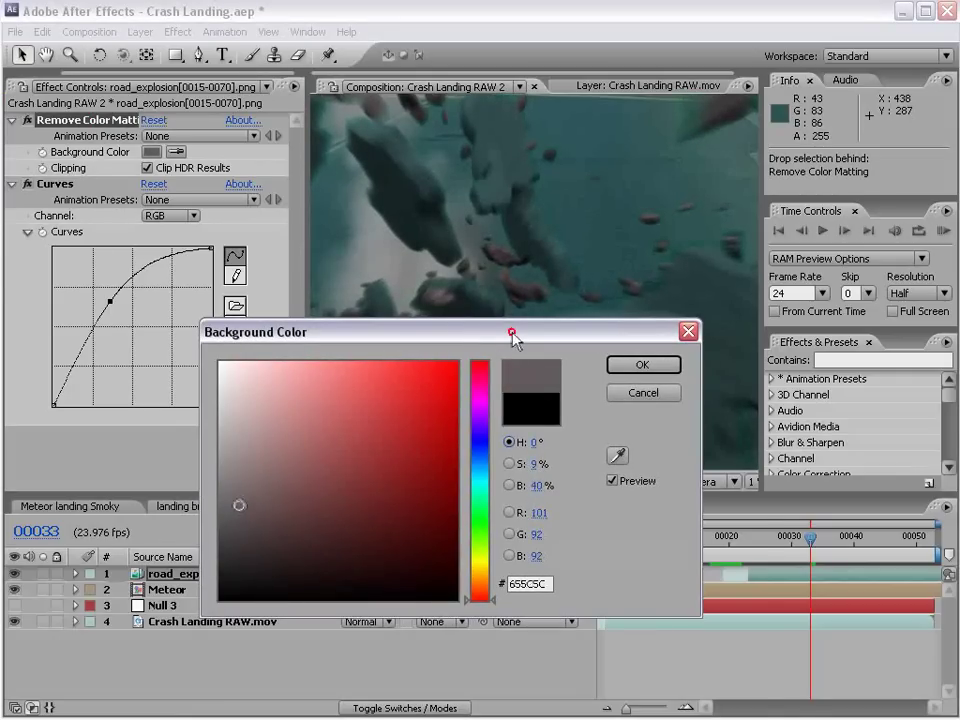
pyautogui.moveTo(513, 338); pyautogui.dragTo(633, 445)
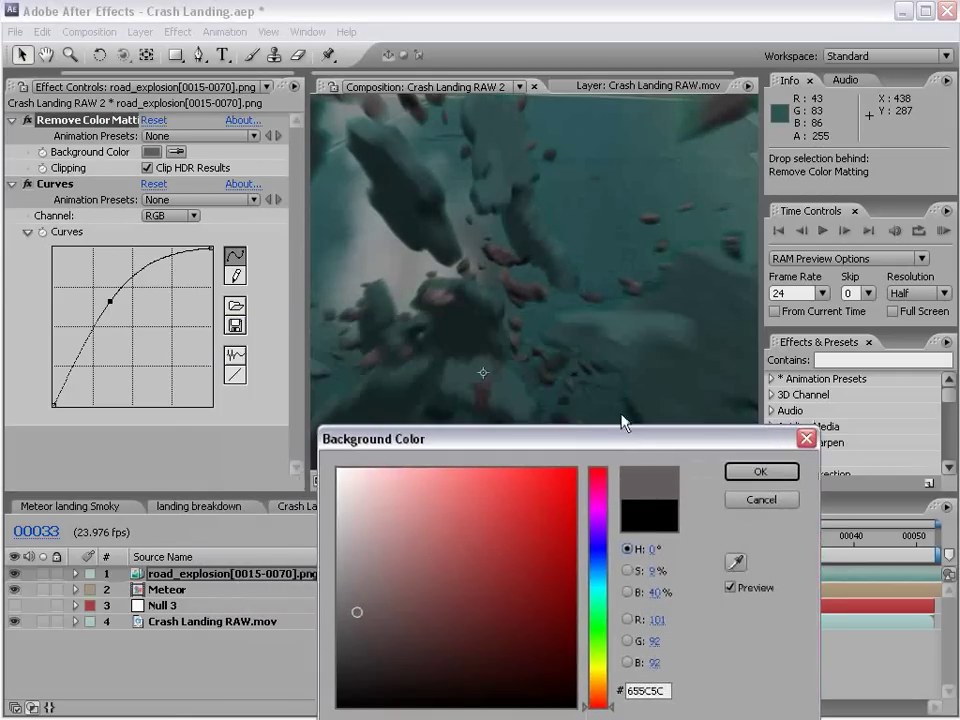
pyautogui.click(760, 471)
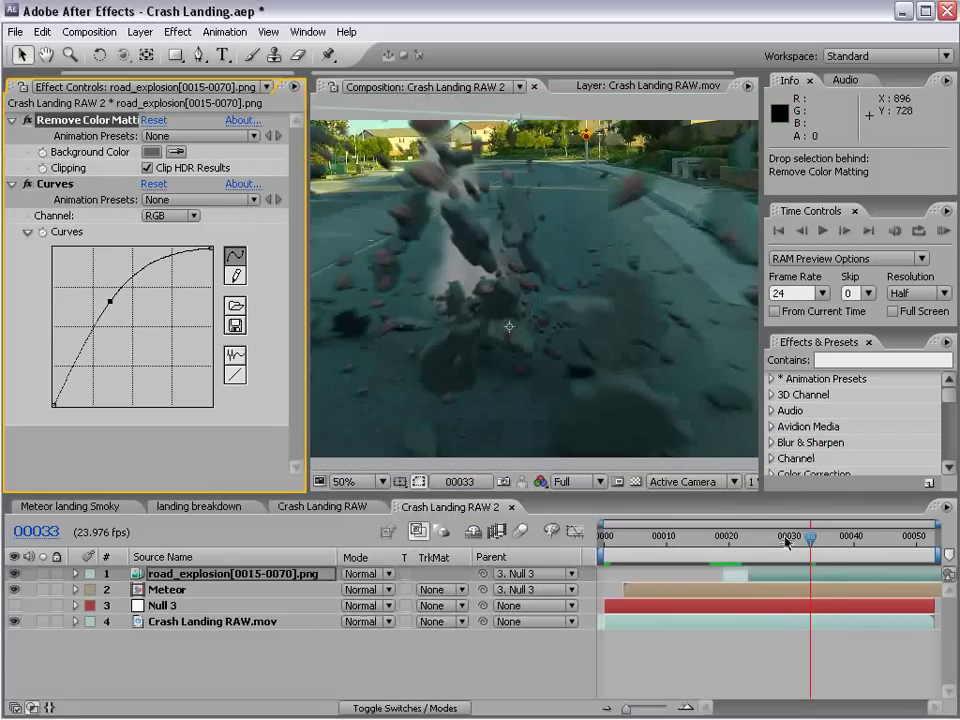
# - Review the cleaned-up explosion across its frames
pyautogui.moveTo(788, 540); pyautogui.dragTo(763, 549)
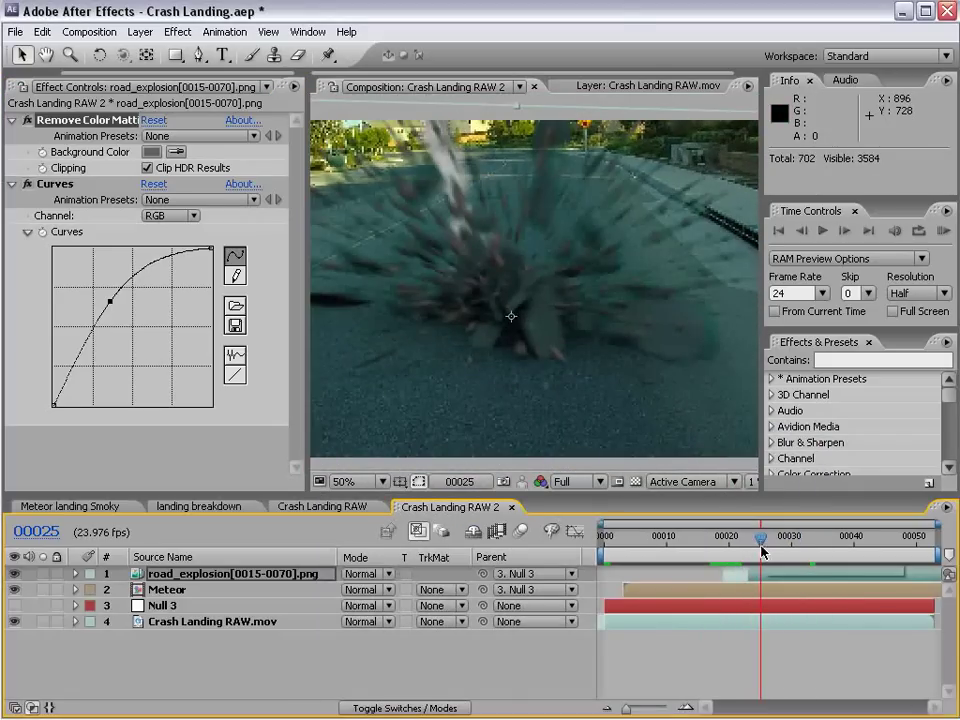
pyautogui.press('`')
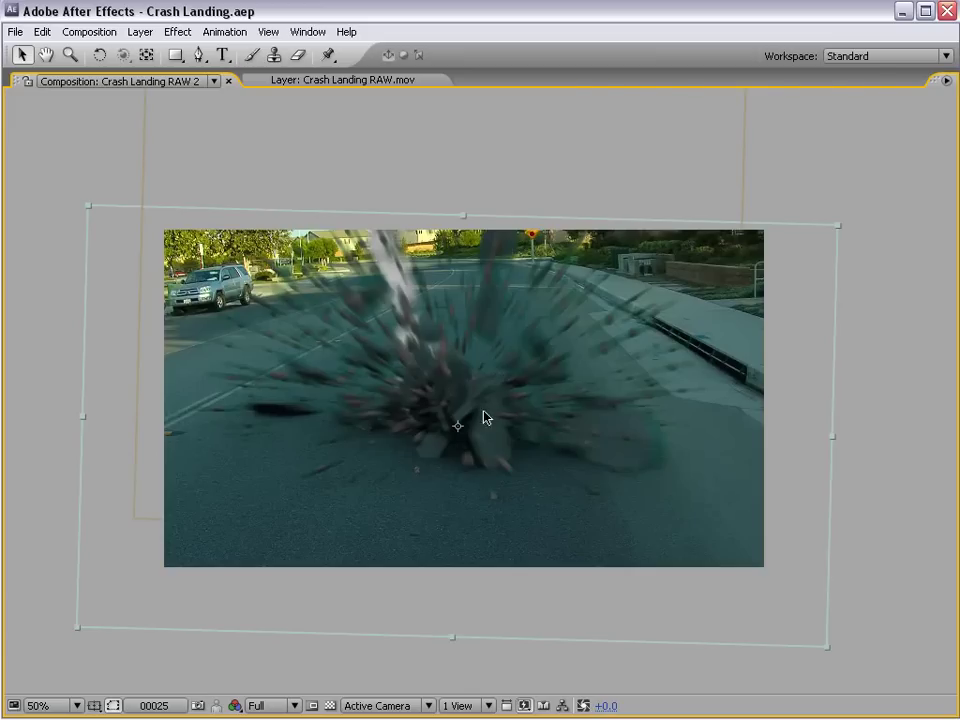
pyautogui.press('`')
pyautogui.scroll(-1, 600, 365)
pyautogui.scroll(1, 533, 345)
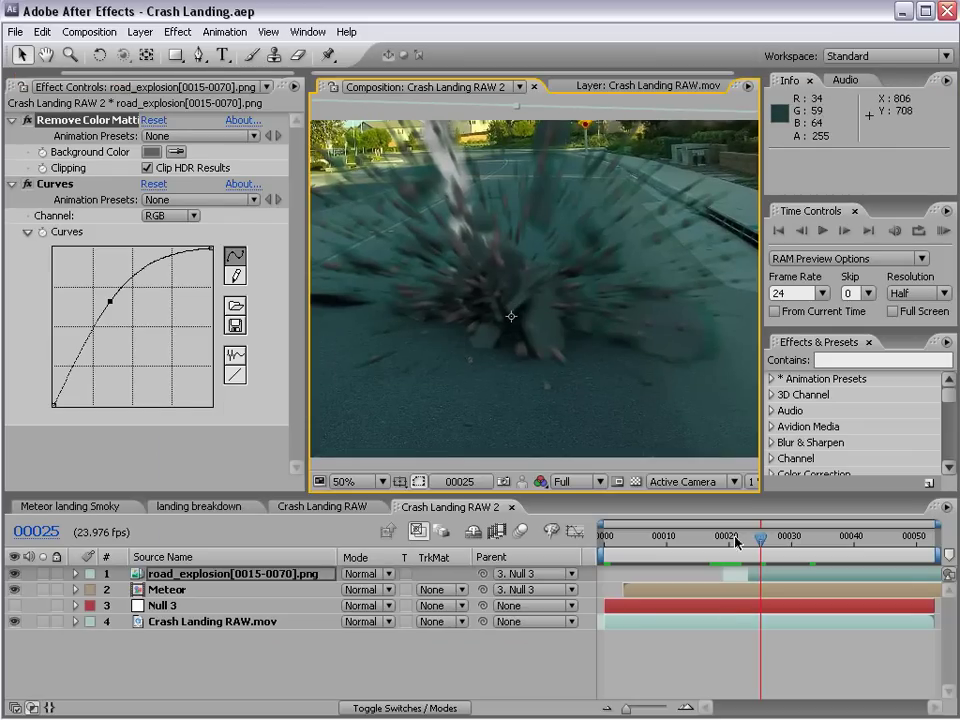
pyautogui.moveTo(736, 541); pyautogui.dragTo(851, 523)
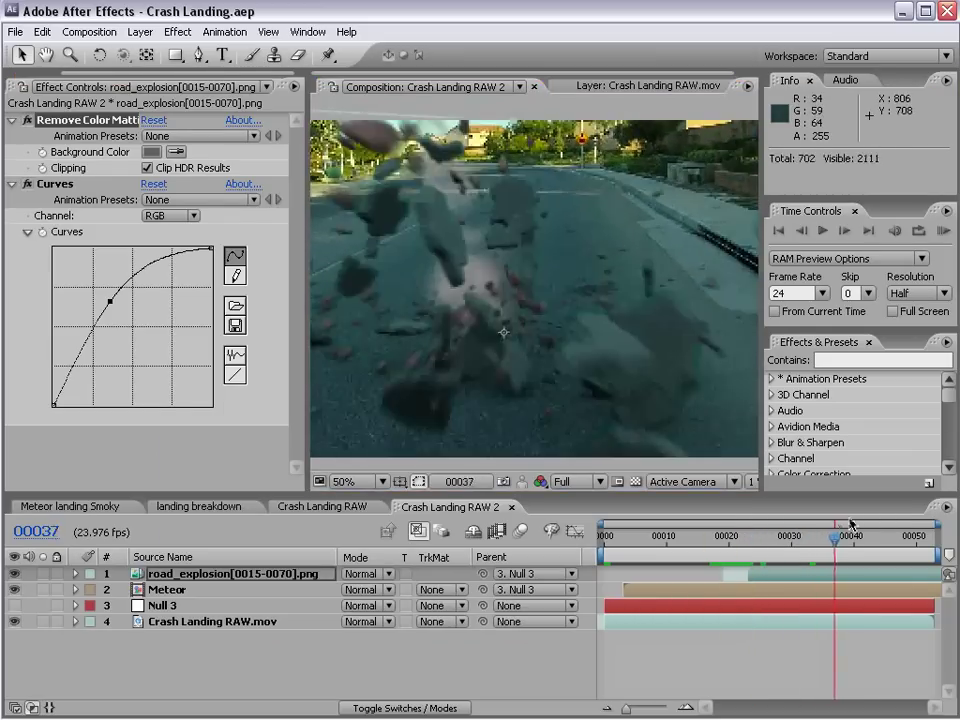
pyautogui.moveTo(851, 523)
pyautogui.mouseDown()
pyautogui.moveTo(713, 577)
pyautogui.moveTo(761, 572)
pyautogui.mouseUp()
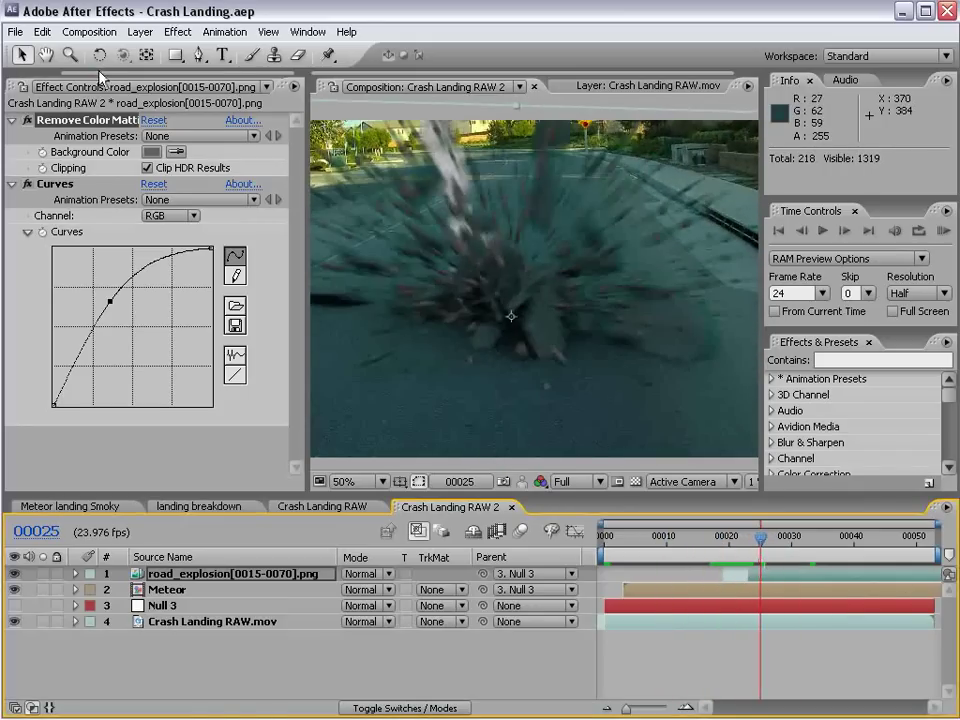
# - Add ground cracks.jpg below Null 3 in Multiply mode, placed under the impact point
pyautogui.moveTo(100, 75); pyautogui.dragTo(30, 75)
pyautogui.click(37, 86)
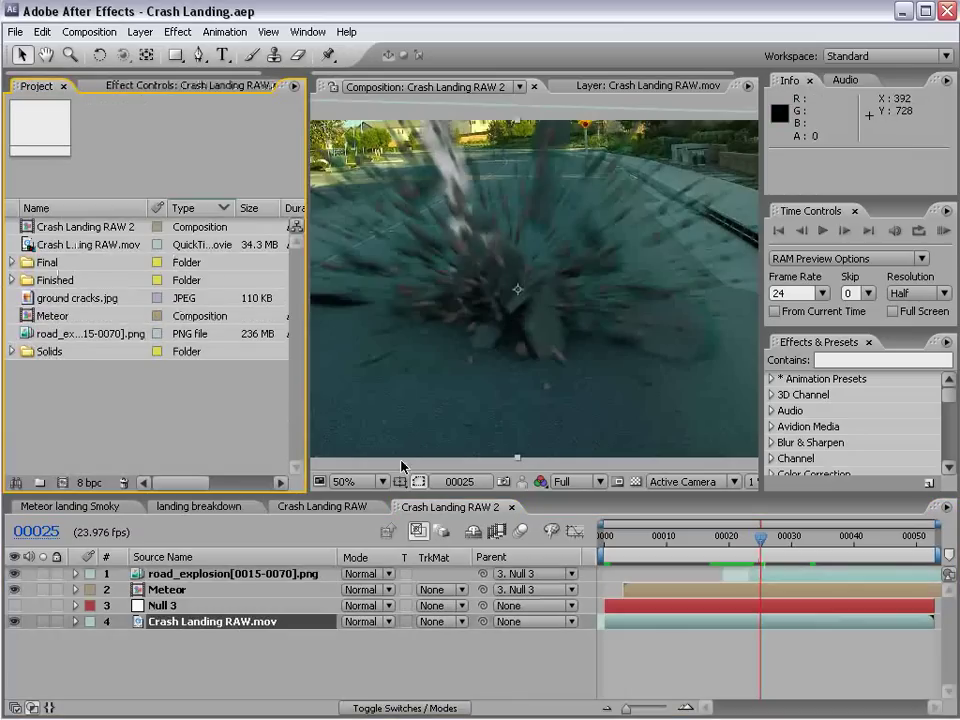
pyautogui.doubleClick(80, 299)
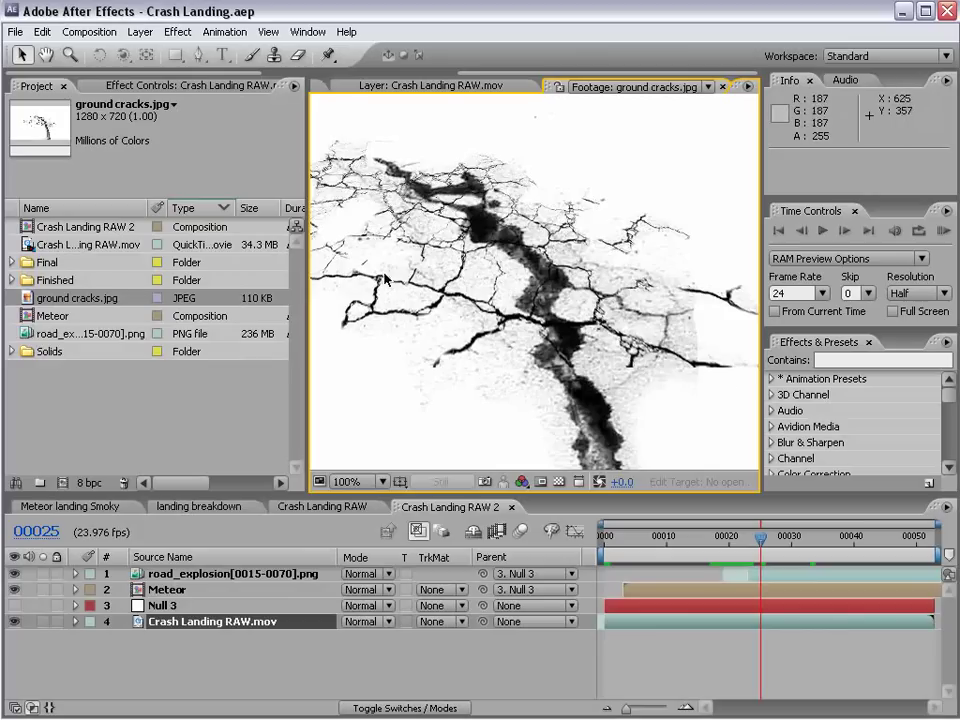
pyautogui.hotkey('ctrl', 'w')
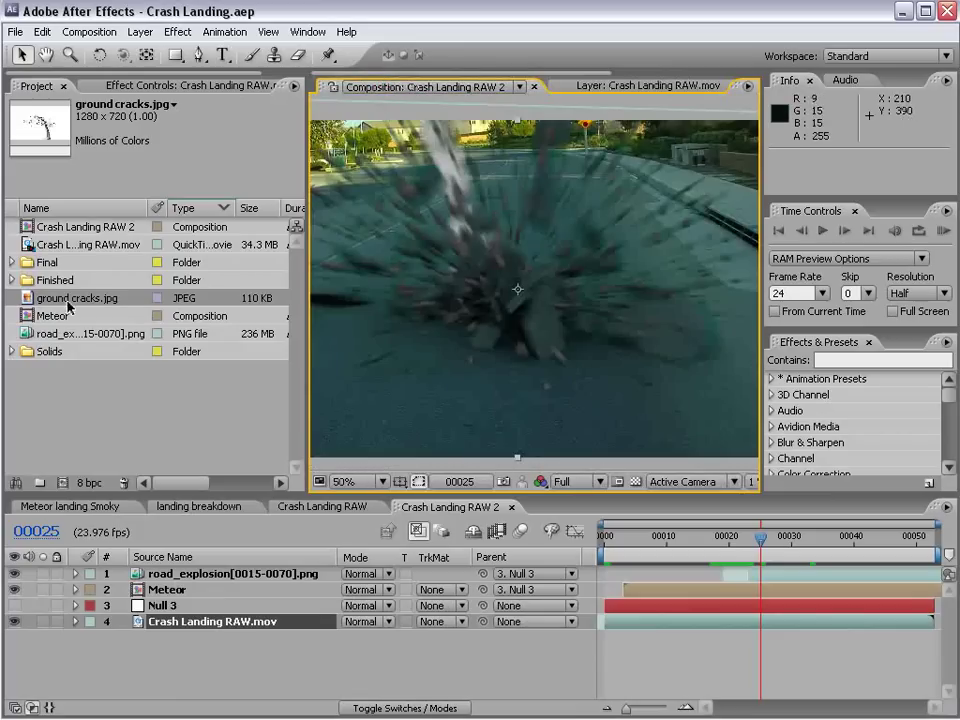
pyautogui.moveTo(70, 306); pyautogui.dragTo(165, 618)
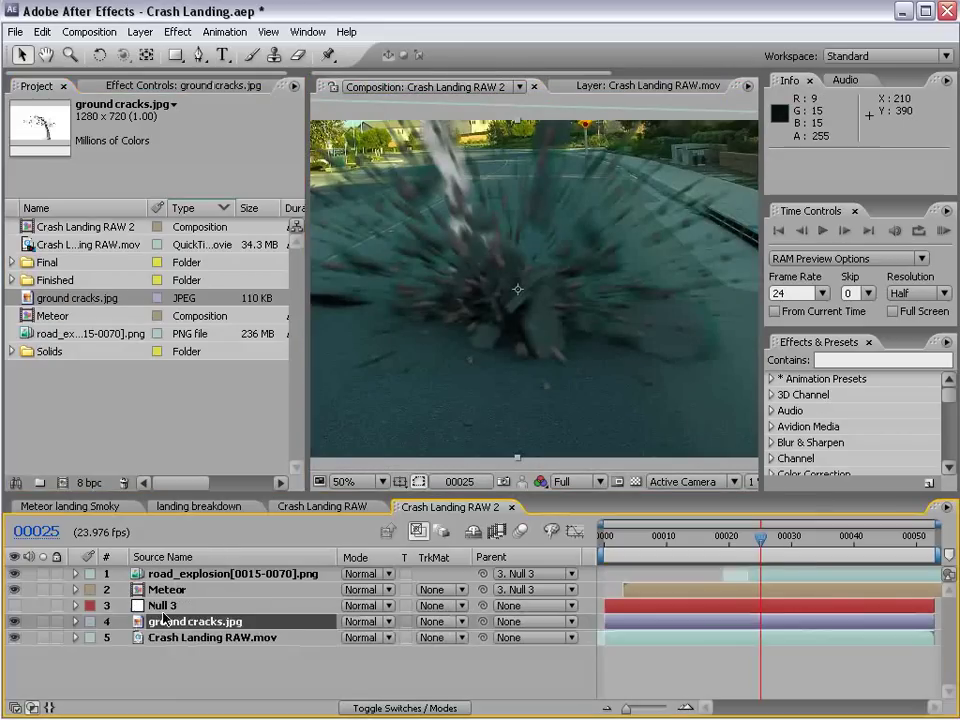
pyautogui.click(360, 622)
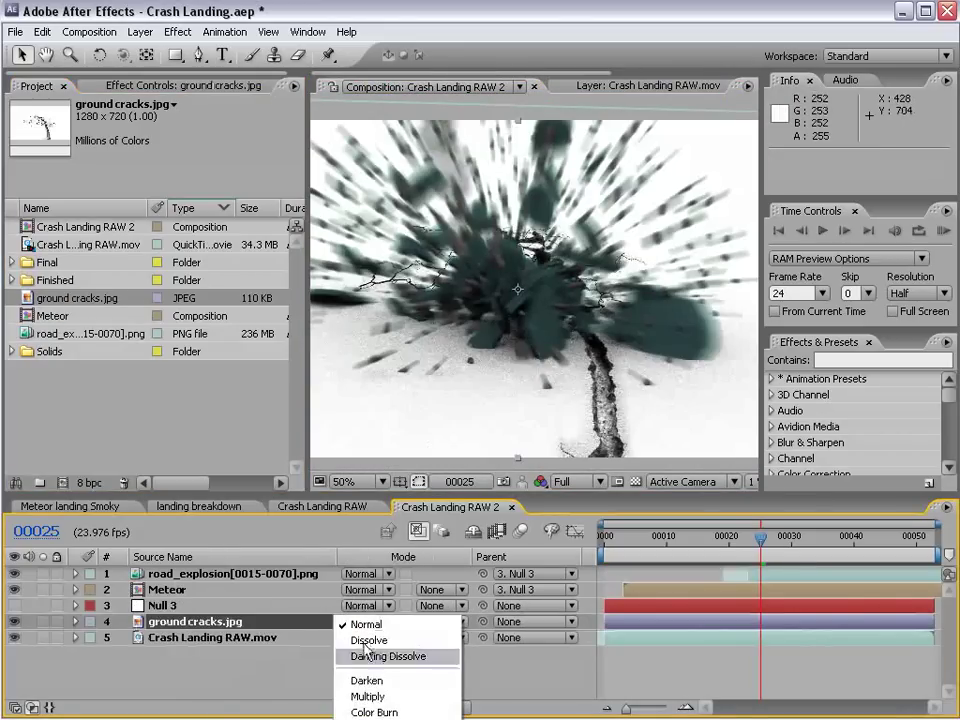
pyautogui.click(366, 696)
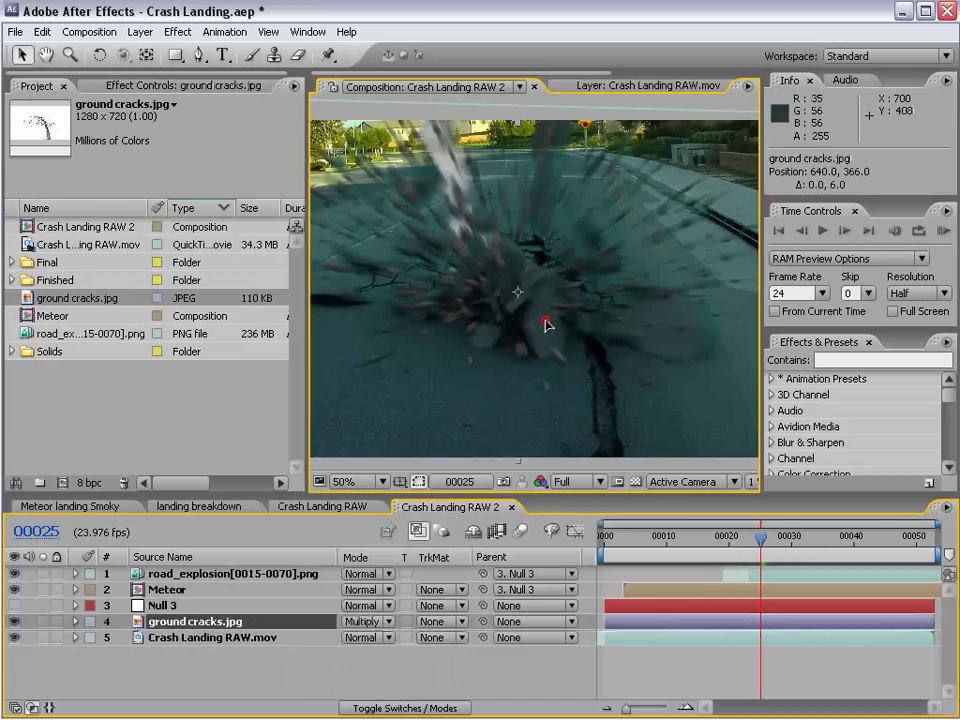
pyautogui.moveTo(547, 310); pyautogui.dragTo(535, 352)
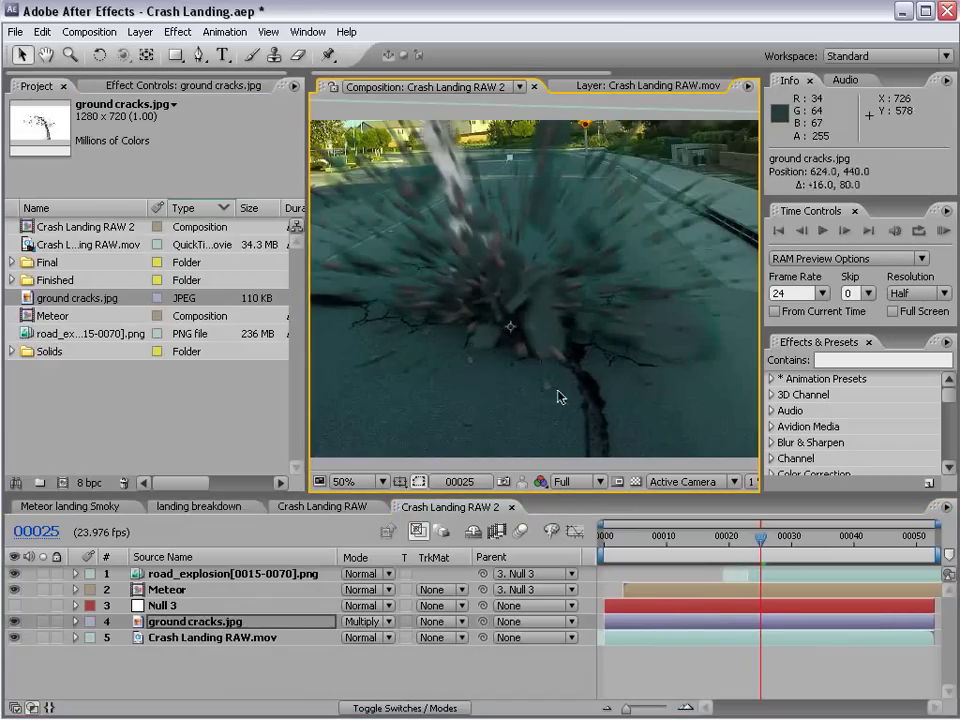
pyautogui.press('`')
pyautogui.moveTo(563, 567); pyautogui.dragTo(571, 561)
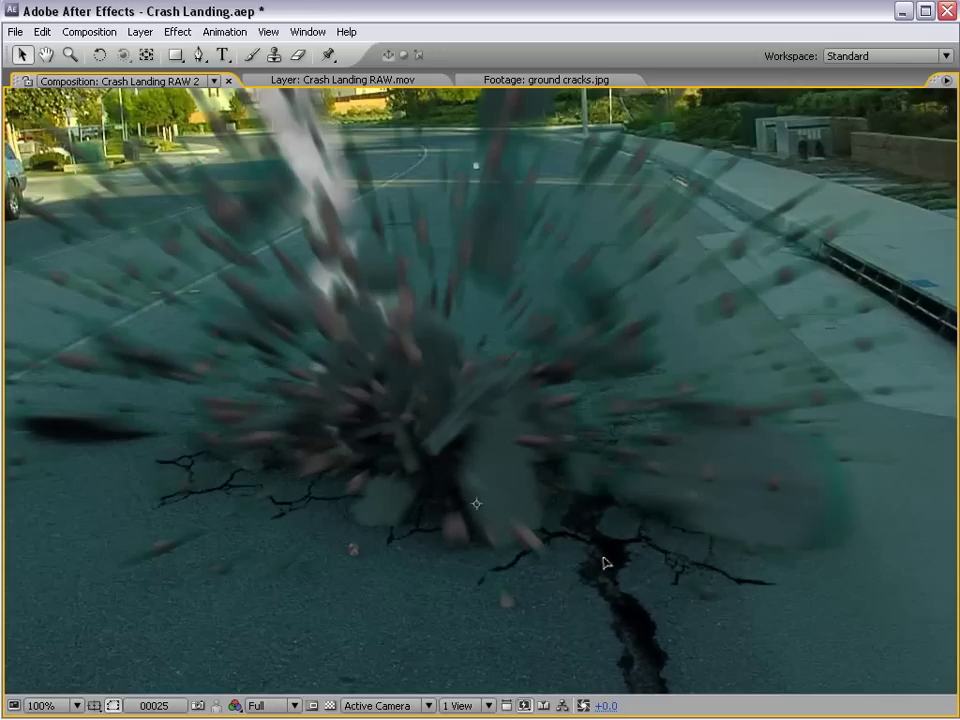
pyautogui.press('`')
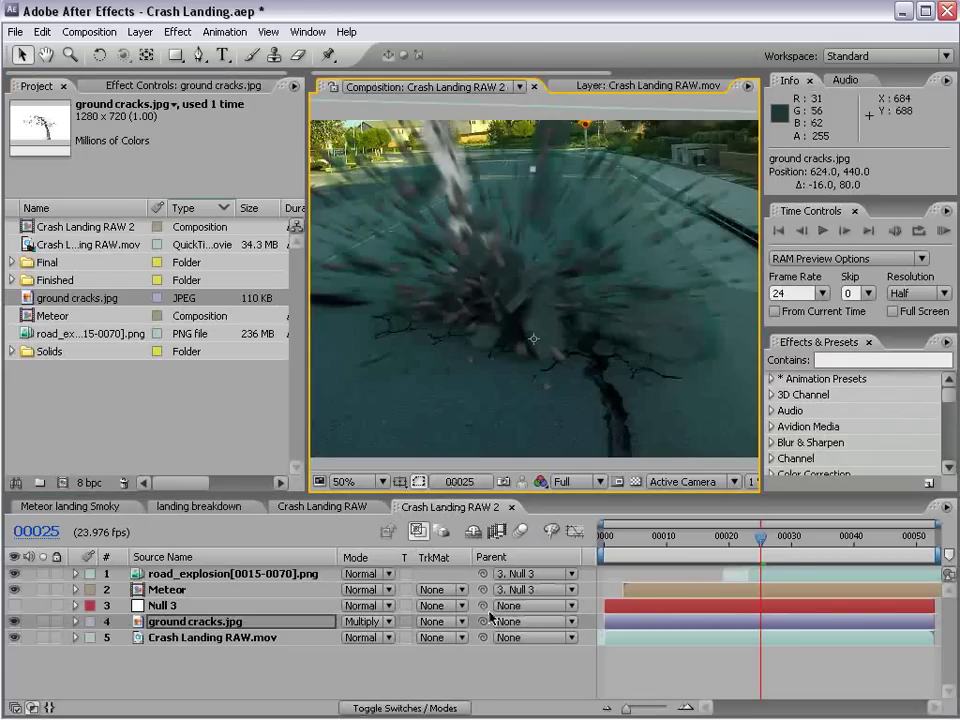
# - Parent the ground cracks to Null 3 and move its in-point to frame 00023
pyautogui.moveTo(483, 625); pyautogui.dragTo(170, 605)
pyautogui.click(653, 643)
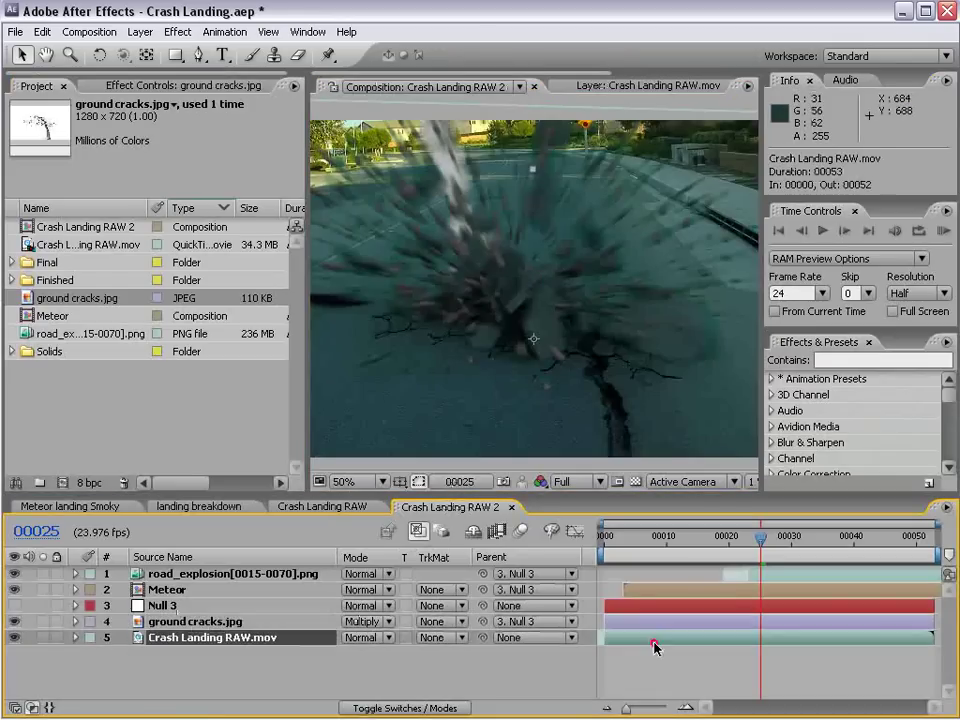
pyautogui.click(755, 543)
pyautogui.moveTo(755, 545); pyautogui.dragTo(751, 551)
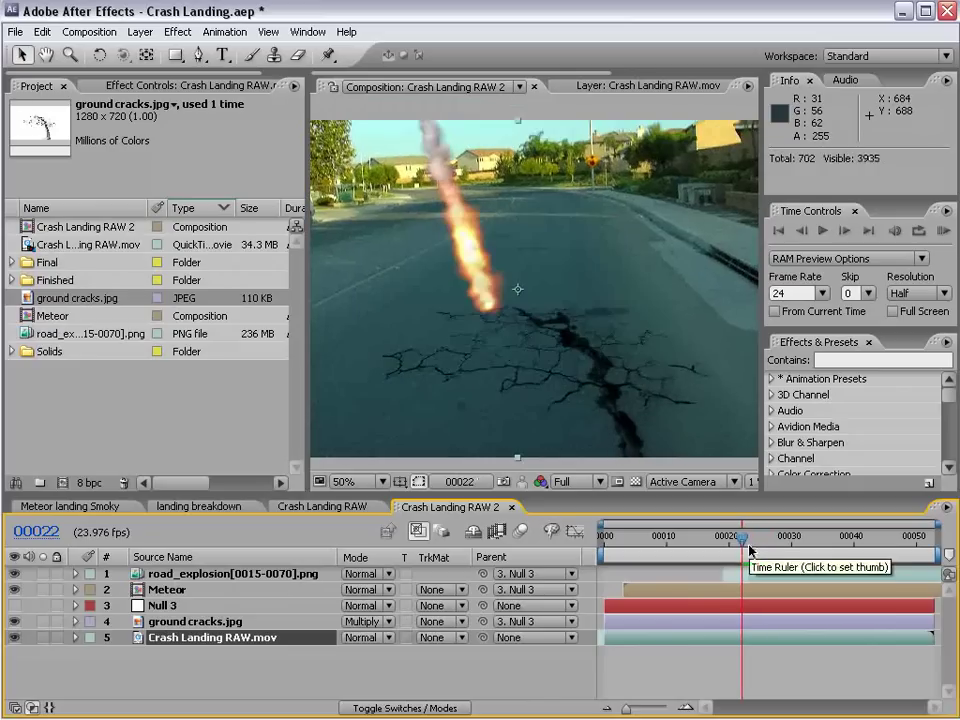
pyautogui.click(172, 624)
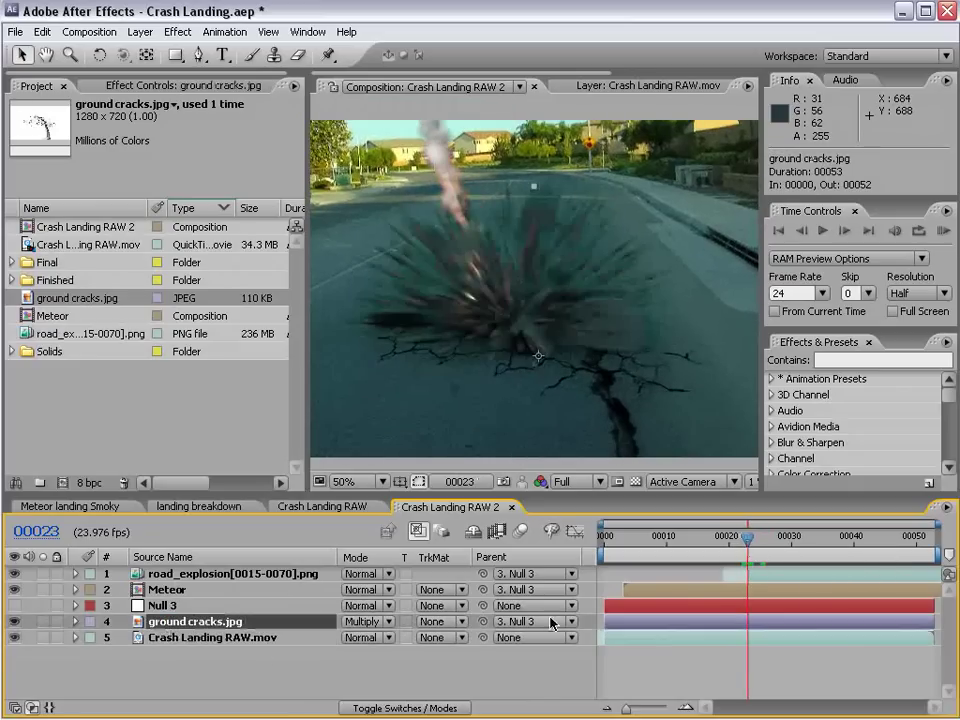
pyautogui.moveTo(604, 621); pyautogui.dragTo(718, 622)
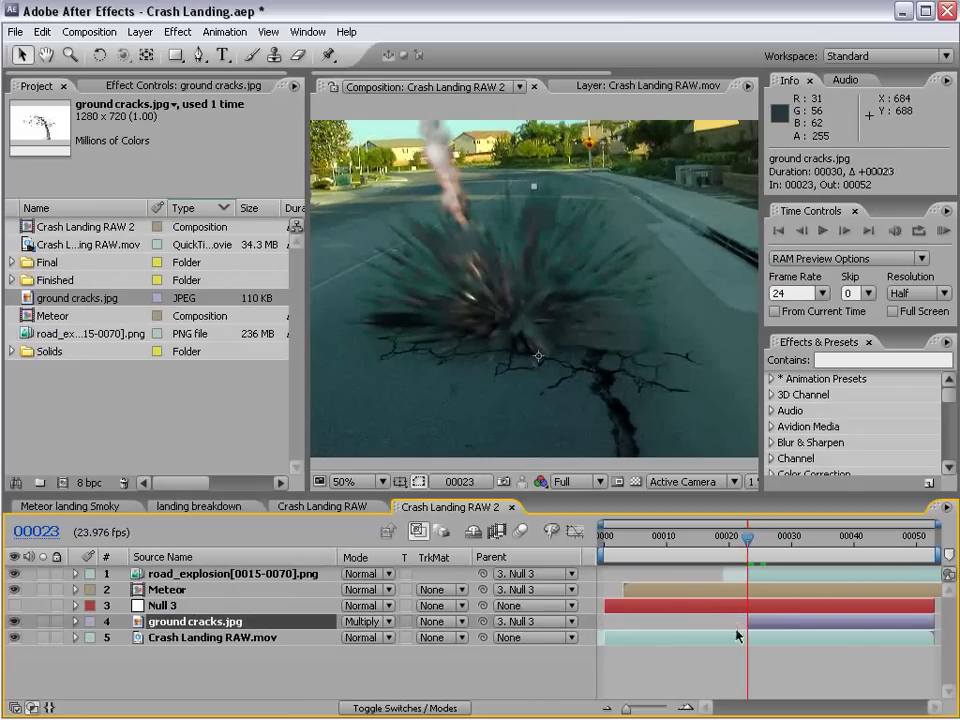
pyautogui.click(739, 654)
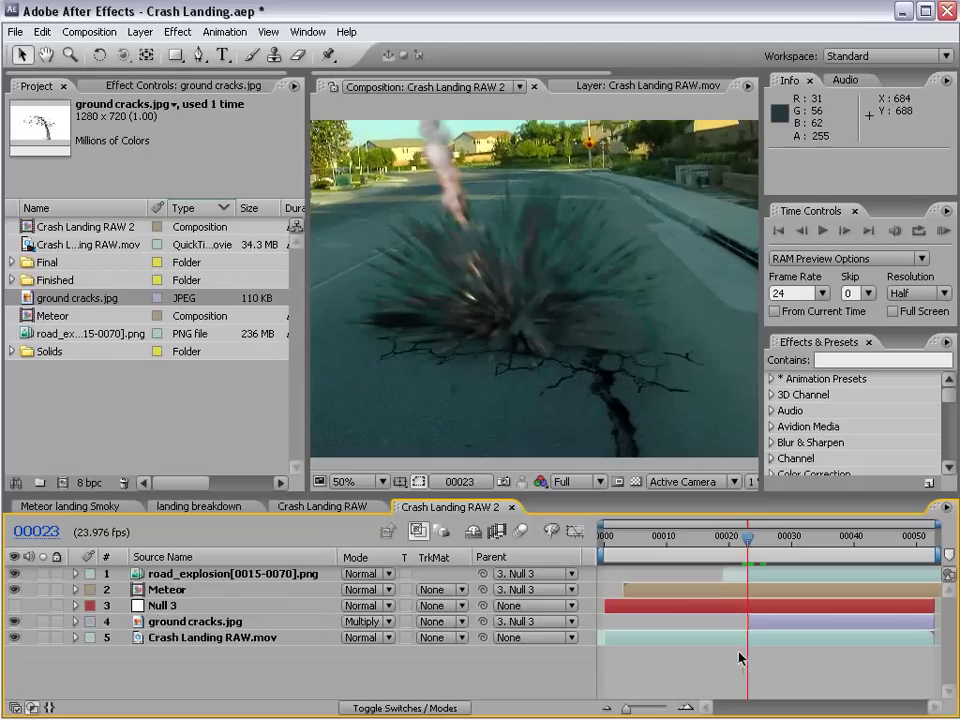
# - Draw a closed four-point Pen mask around the lower ground cracks
pyautogui.click(585, 313)
pyautogui.scroll(2, 568, 300)
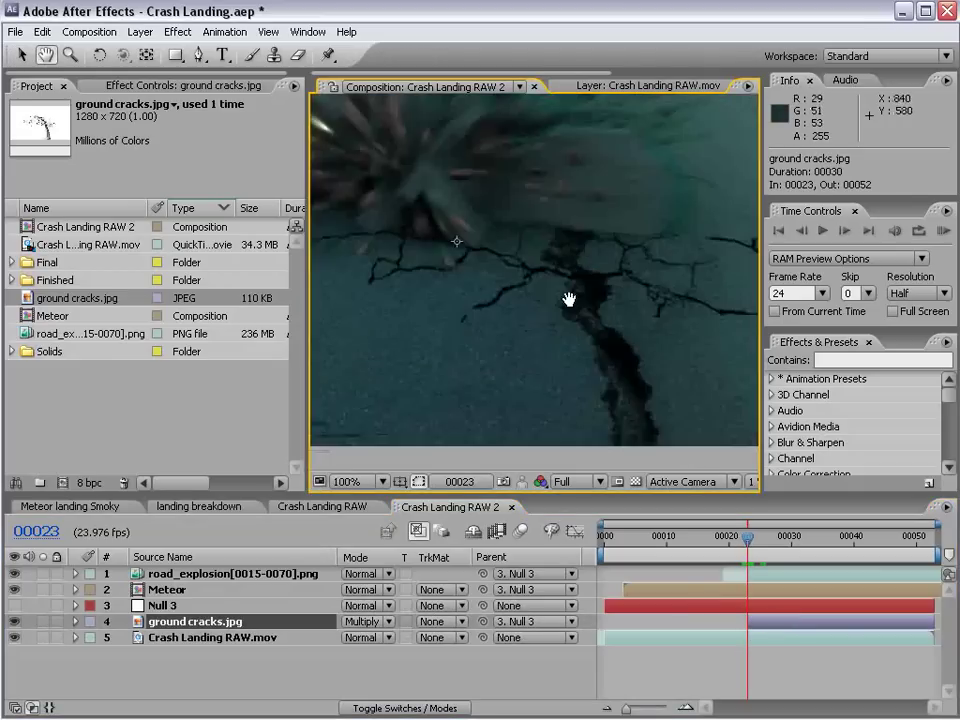
pyautogui.moveTo(680, 407); pyautogui.dragTo(553, 291)
pyautogui.click(200, 55)
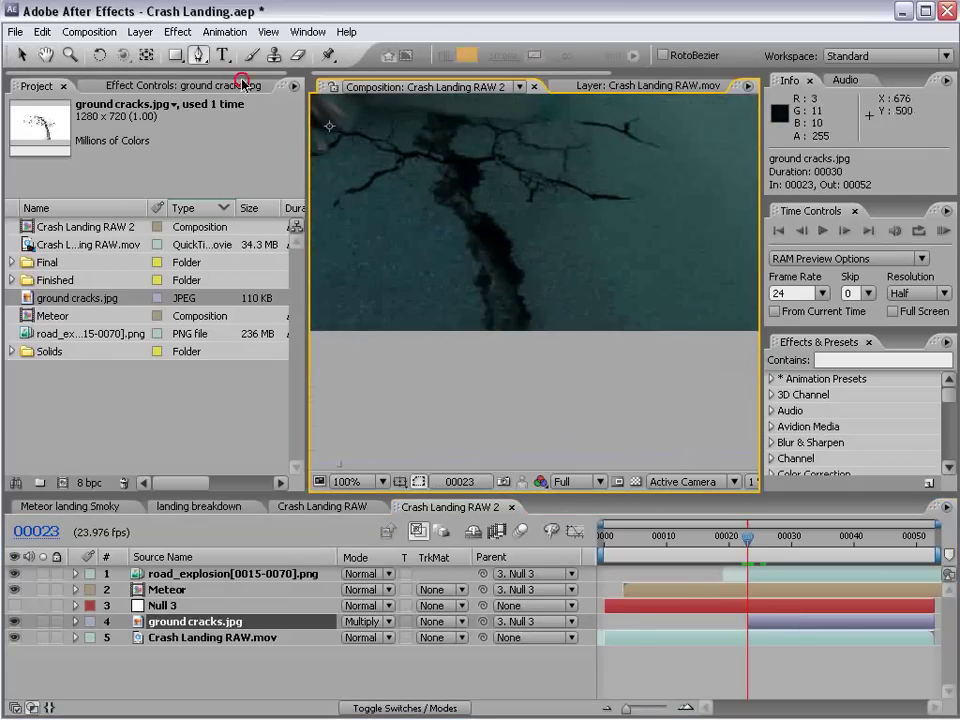
pyautogui.click(641, 456)
pyautogui.click(562, 248)
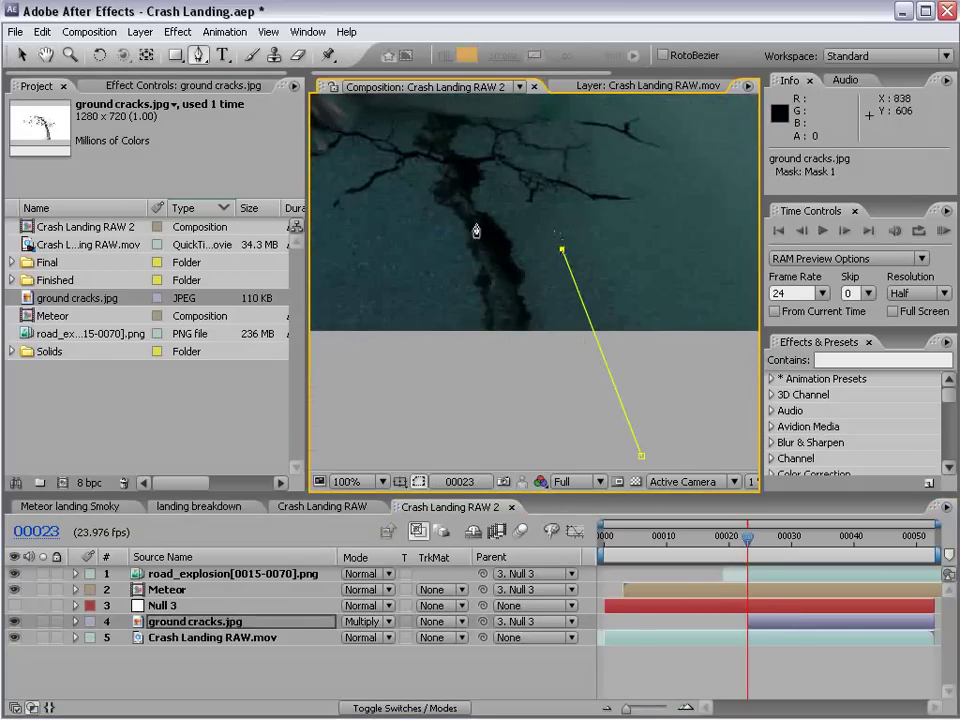
pyautogui.click(450, 225)
pyautogui.click(409, 368)
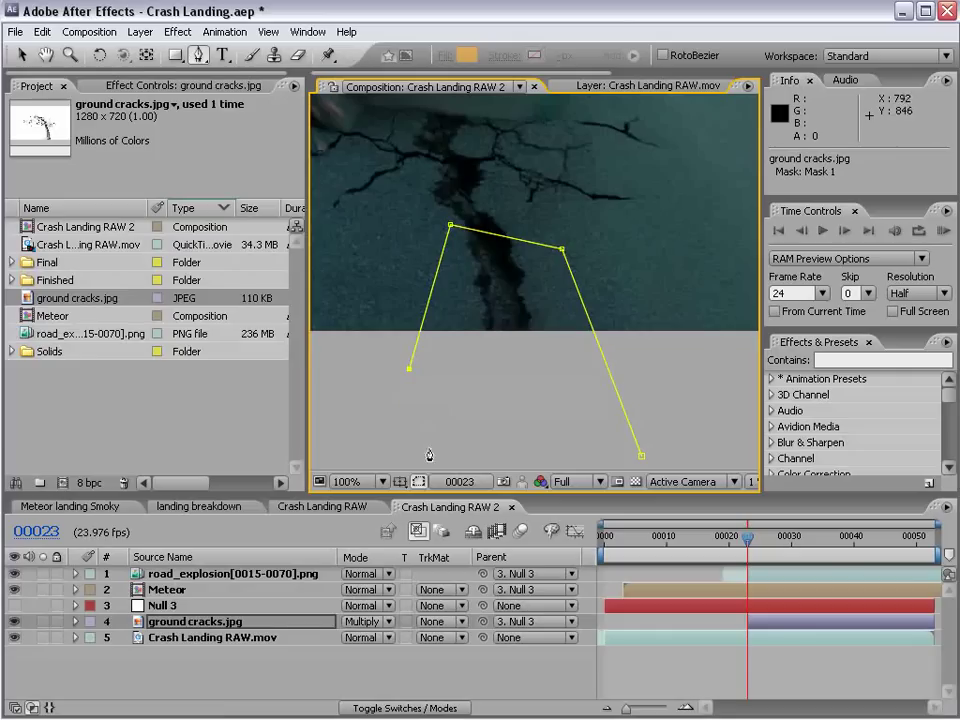
pyautogui.click(641, 456)
# - Set Mask 1 to Subtract and add vertices so its top edge follows the crack
pyautogui.press('m')
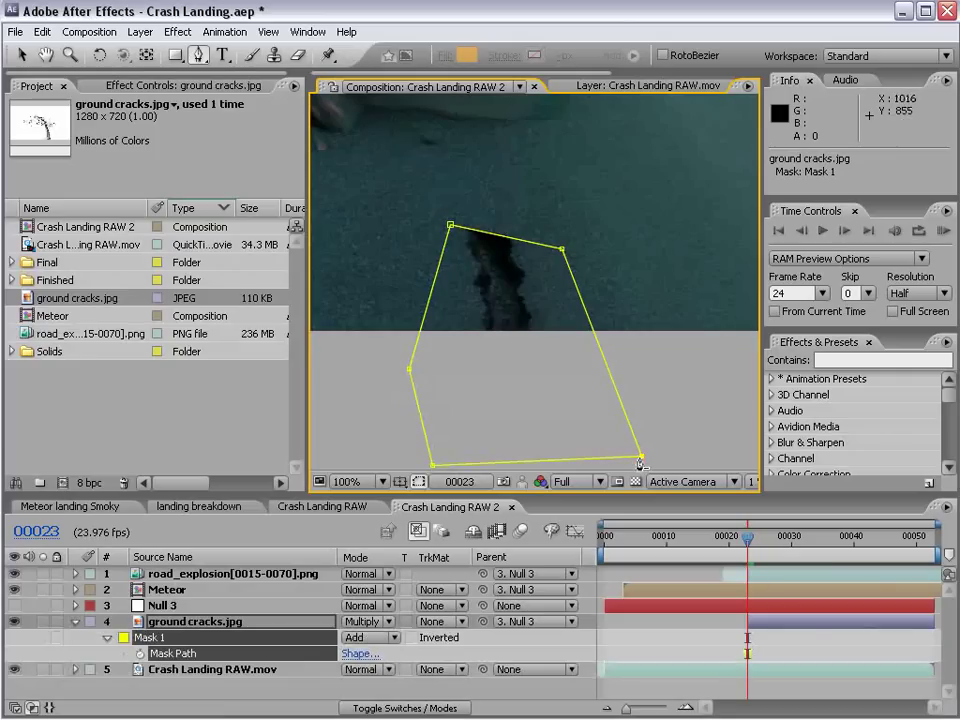
pyautogui.click(368, 637)
pyautogui.press('f')
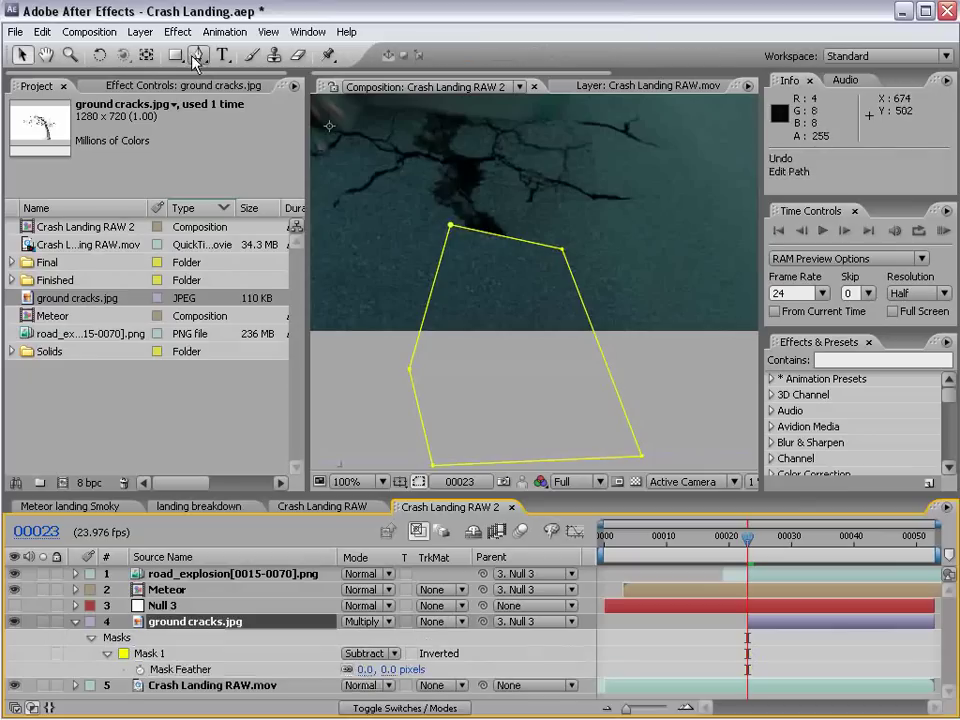
pyautogui.moveTo(495, 238); pyautogui.dragTo(472, 240)
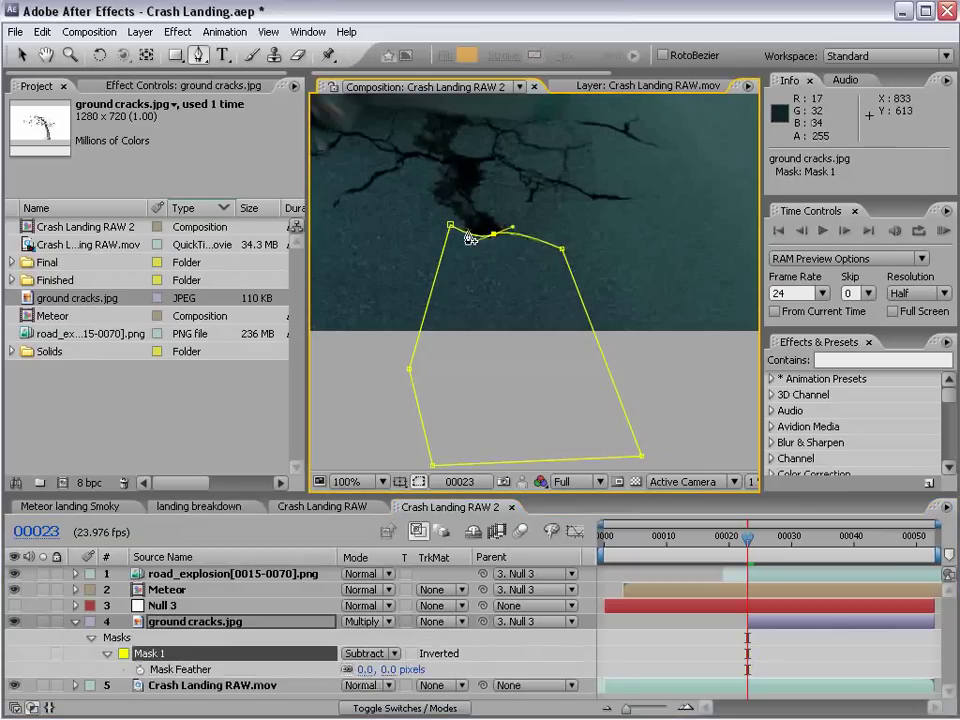
pyautogui.click(480, 236)
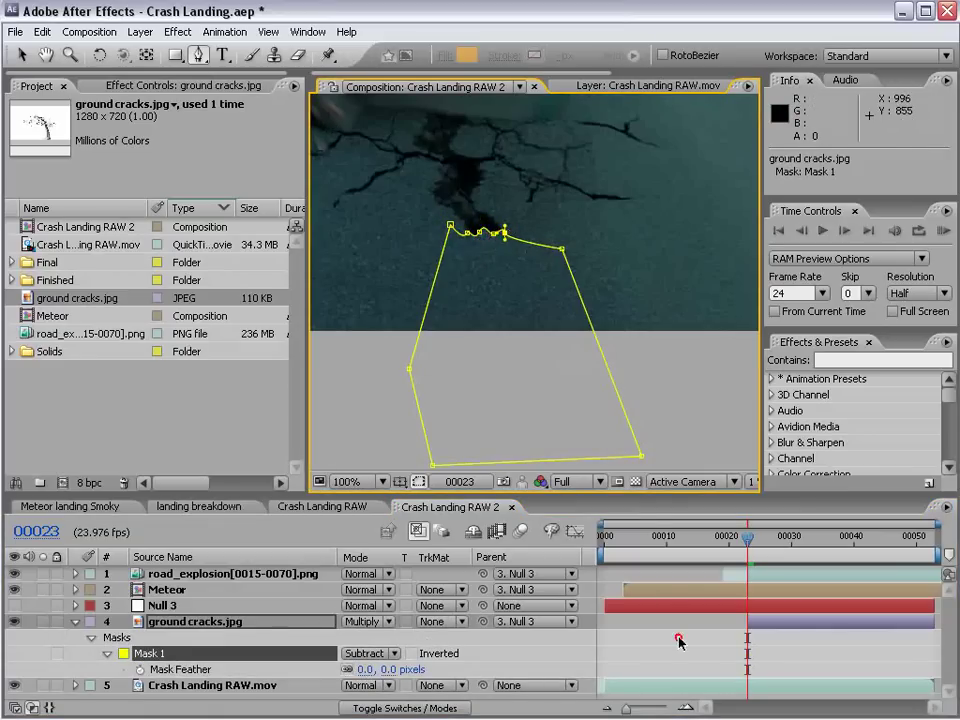
pyautogui.click(677, 696)
pyautogui.click(75, 621)
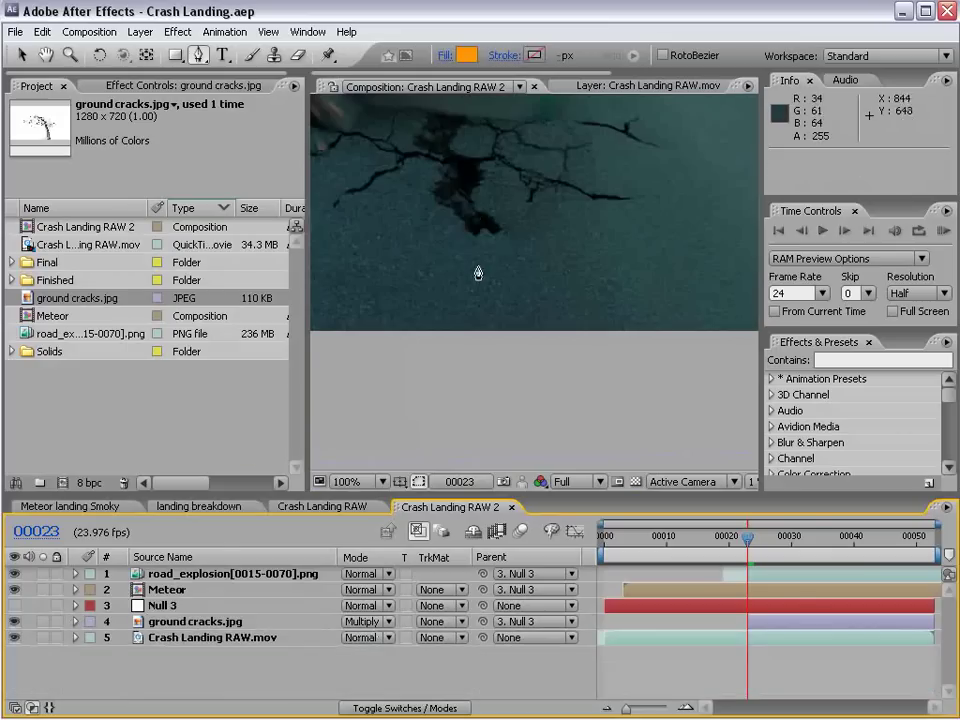
# - Step through the frames around the meteor impact to review it
pyautogui.press('h')
pyautogui.moveTo(491, 153); pyautogui.dragTo(506, 233)
pyautogui.press(',')
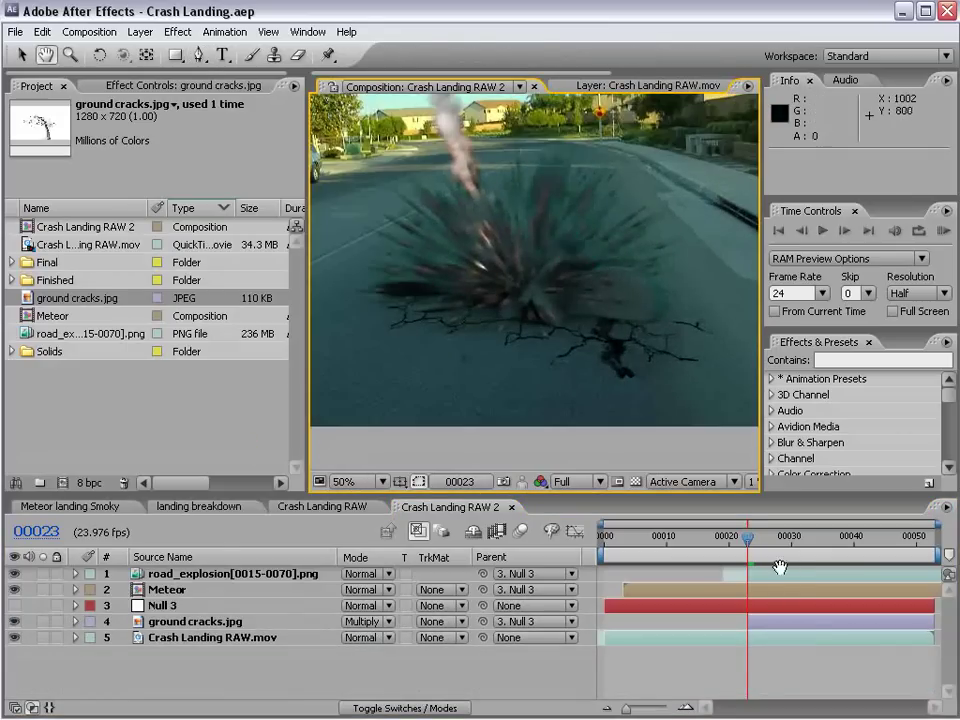
pyautogui.press('g')
pyautogui.press('pagedown')
pyautogui.press('pagedown')
pyautogui.press('pagedown')
pyautogui.press('pagedown')
pyautogui.press('pagedown')
pyautogui.press('pagedown')
pyautogui.press('pagedown')
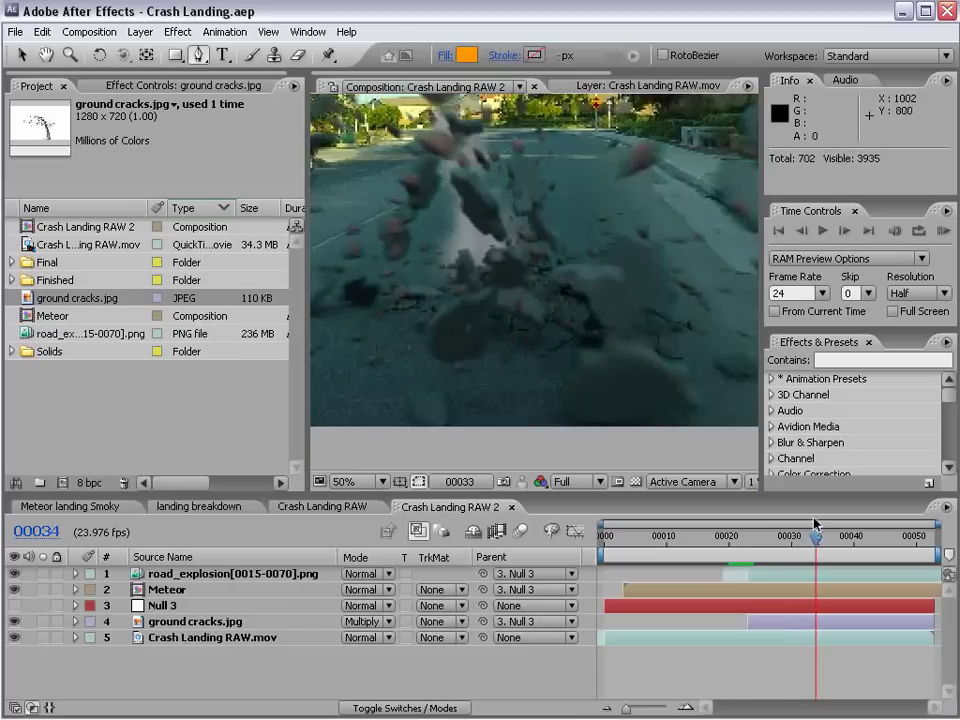
pyautogui.press('pageup')
pyautogui.press('pageup')
pyautogui.press('pageup')
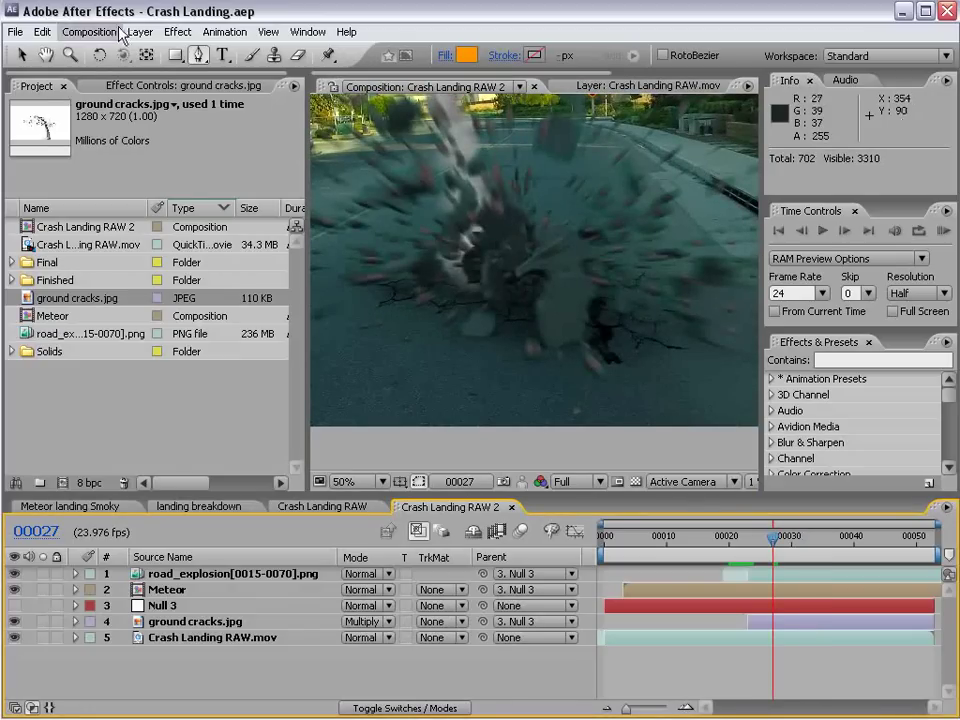
# - Create a new solid layer coloured royal blue
pyautogui.click(89, 31)
pyautogui.click(384, 67)
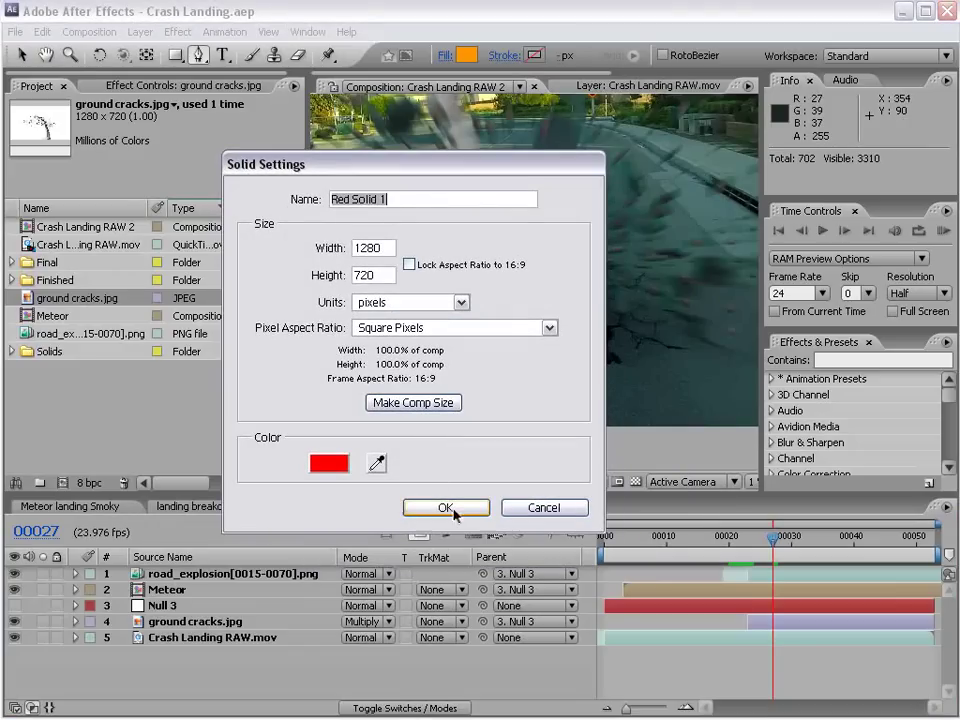
pyautogui.click(330, 463)
pyautogui.click(610, 560)
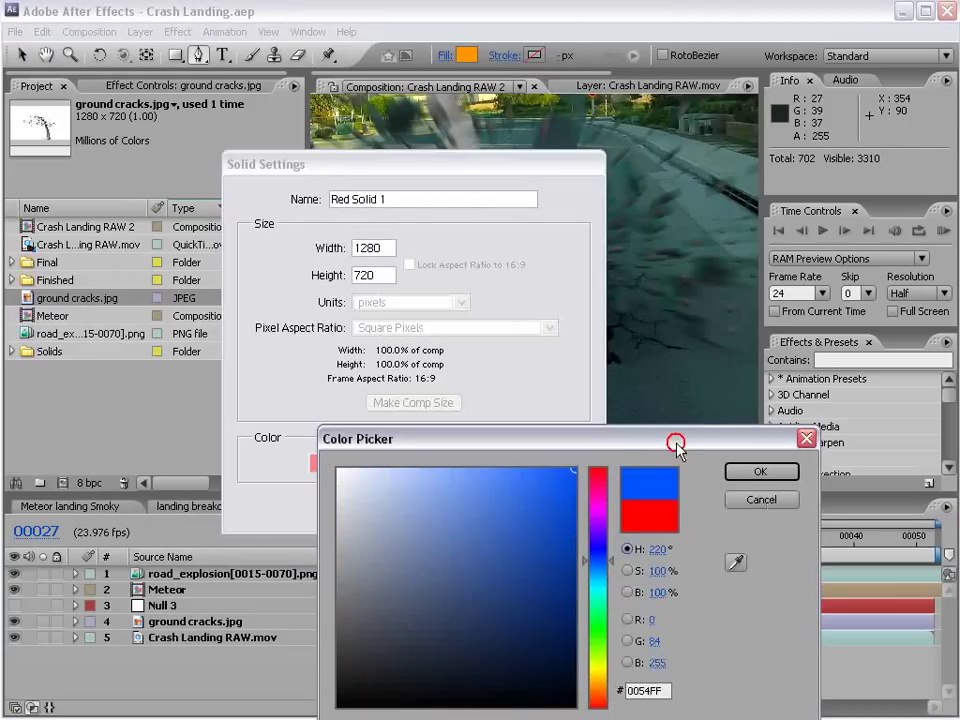
pyautogui.click(760, 471)
pyautogui.click(444, 566)
# - Apply Trapcode Particular to the blue solid, preview it soloed, and show its Animation Presets list
pyautogui.click(178, 32)
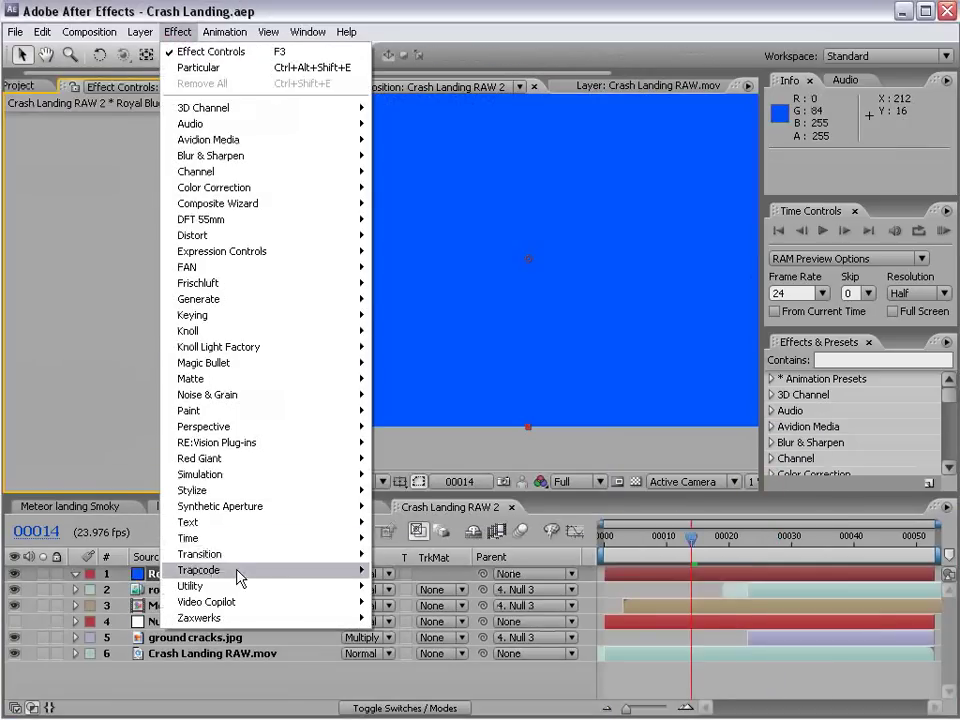
pyautogui.click(330, 572)
pyautogui.click(405, 634)
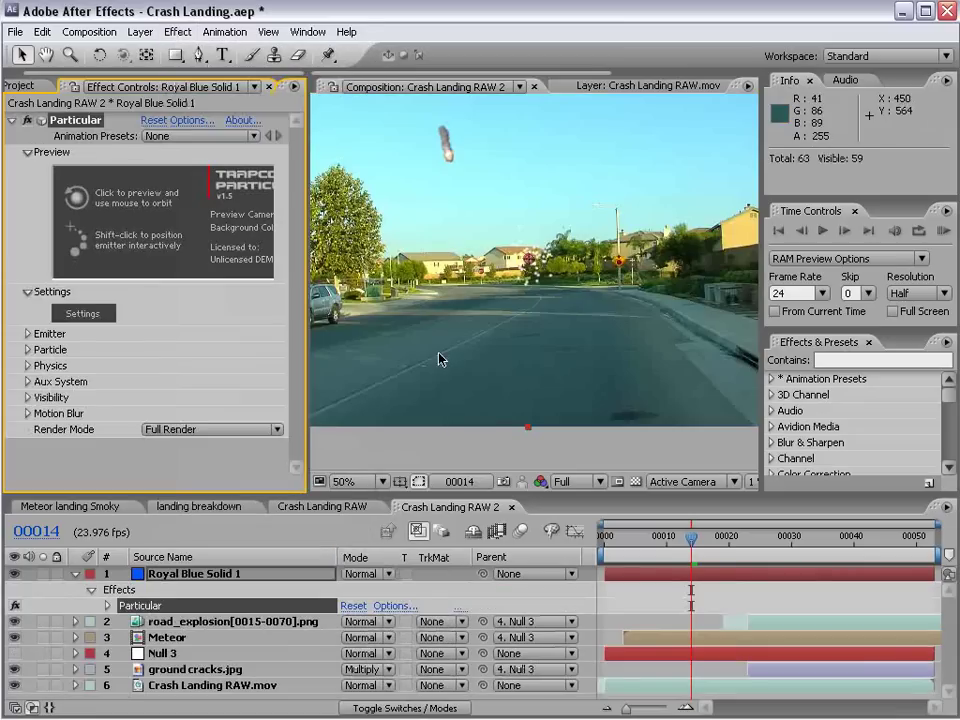
pyautogui.click(652, 541)
pyautogui.press('space')
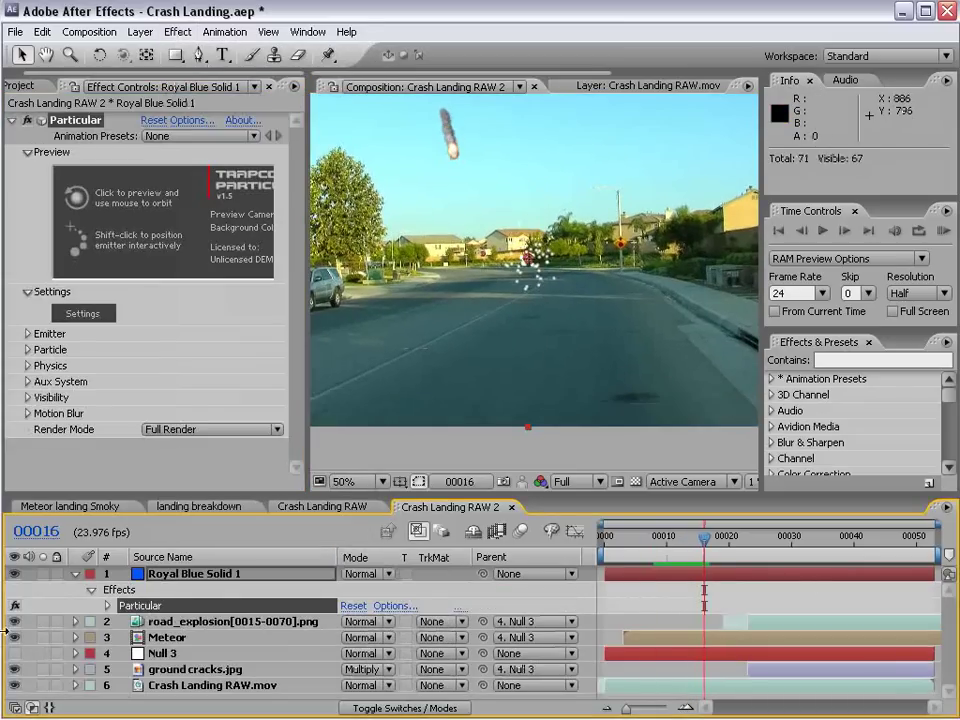
pyautogui.click(42, 574)
pyautogui.click(152, 136)
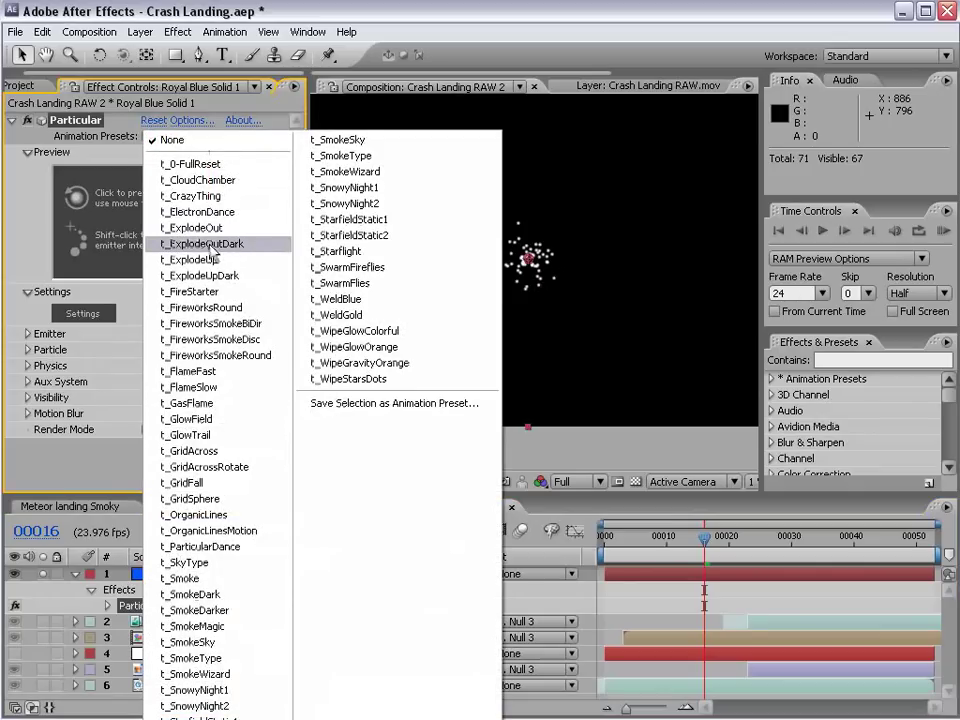
# - Apply the t_ExplodeOutDark preset and view the burst at impact frame 23
pyautogui.click(247, 247)
pyautogui.moveTo(666, 558); pyautogui.dragTo(747, 558)
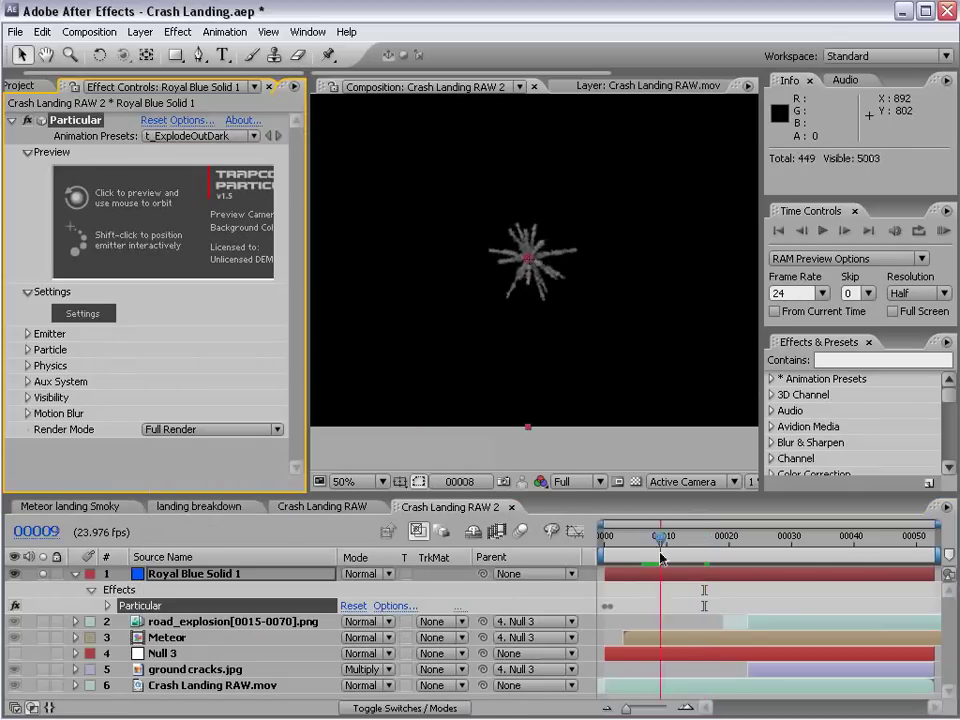
pyautogui.press('.')
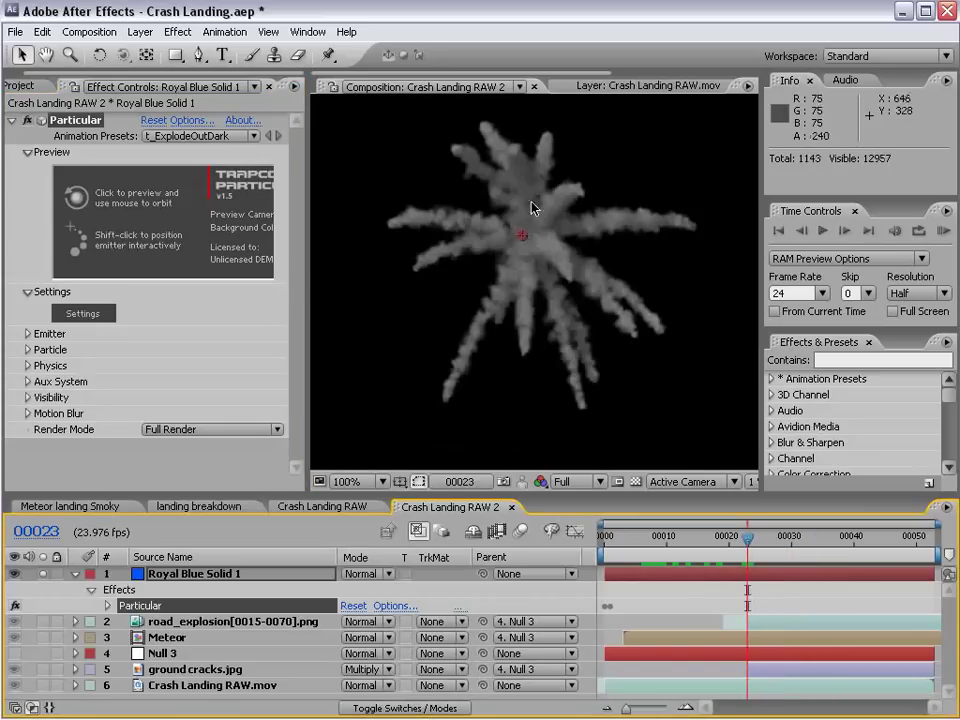
# - Set Emitter Direction to Directional with Direction Spread 56 and Z Rotation 1x+278°
pyautogui.click(28, 334)
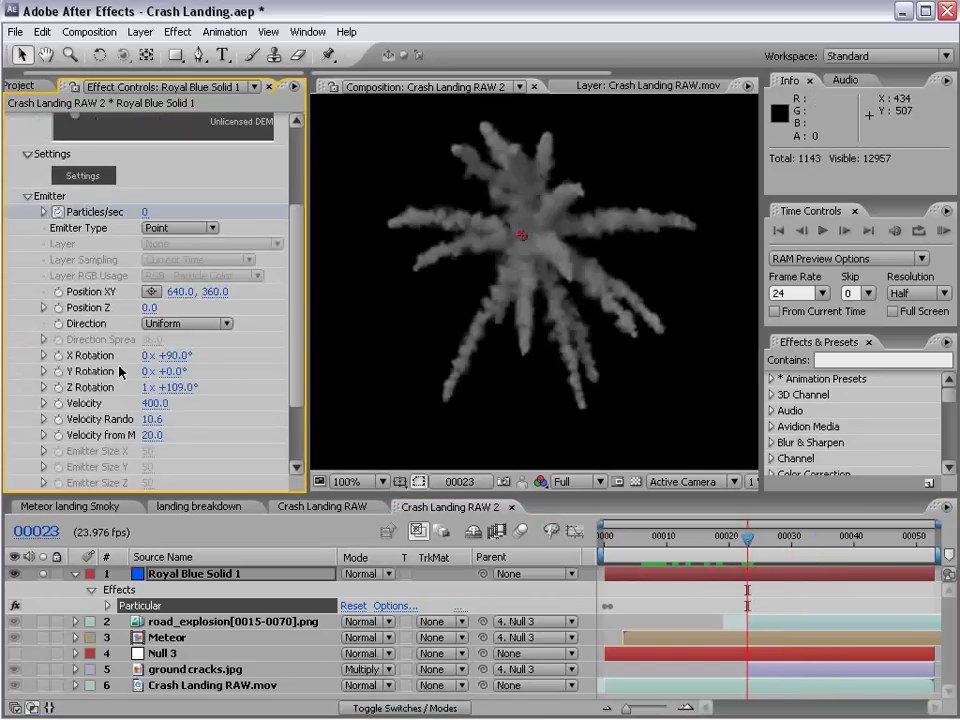
pyautogui.click(185, 323)
pyautogui.click(195, 344)
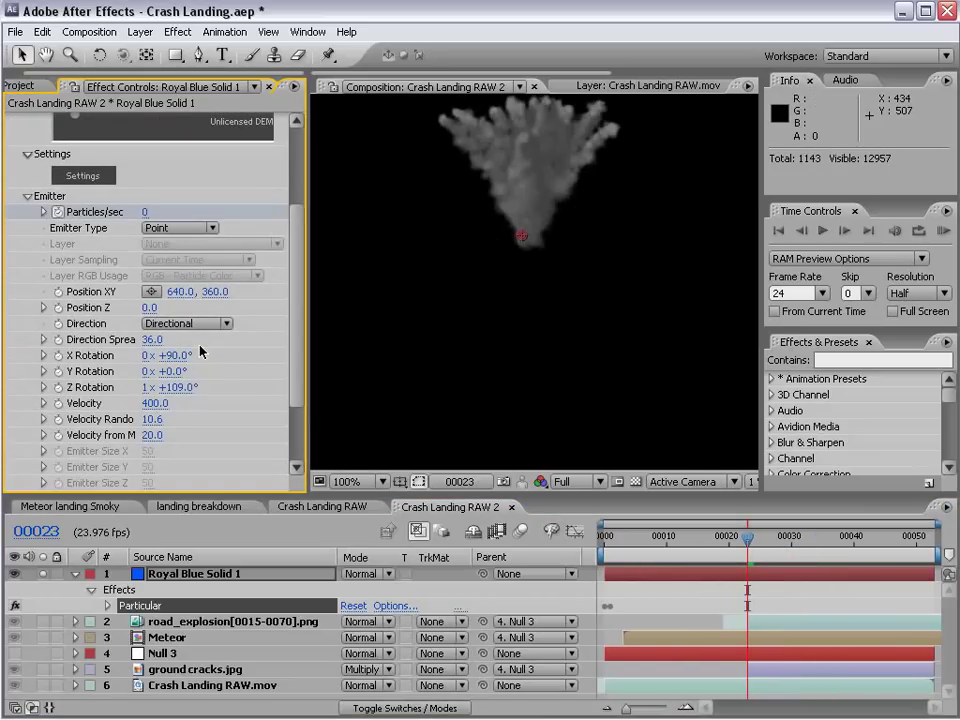
pyautogui.moveTo(152, 339); pyautogui.dragTo(177, 339)
pyautogui.moveTo(185, 387)
pyautogui.mouseDown()
pyautogui.moveTo(289, 379)
pyautogui.moveTo(214, 392)
pyautogui.moveTo(133, 390)
pyautogui.moveTo(121, 410)
pyautogui.moveTo(40, 425)
pyautogui.mouseUp()
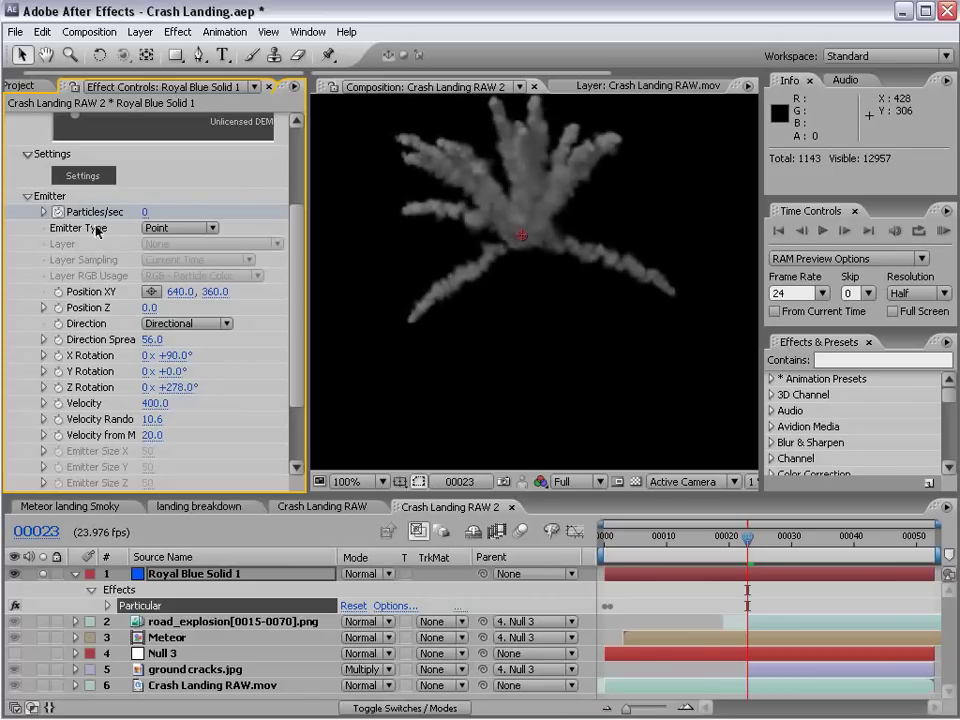
# - Enter a new value on the starting Particles/sec keyframe at frame 0
pyautogui.click(614, 576)
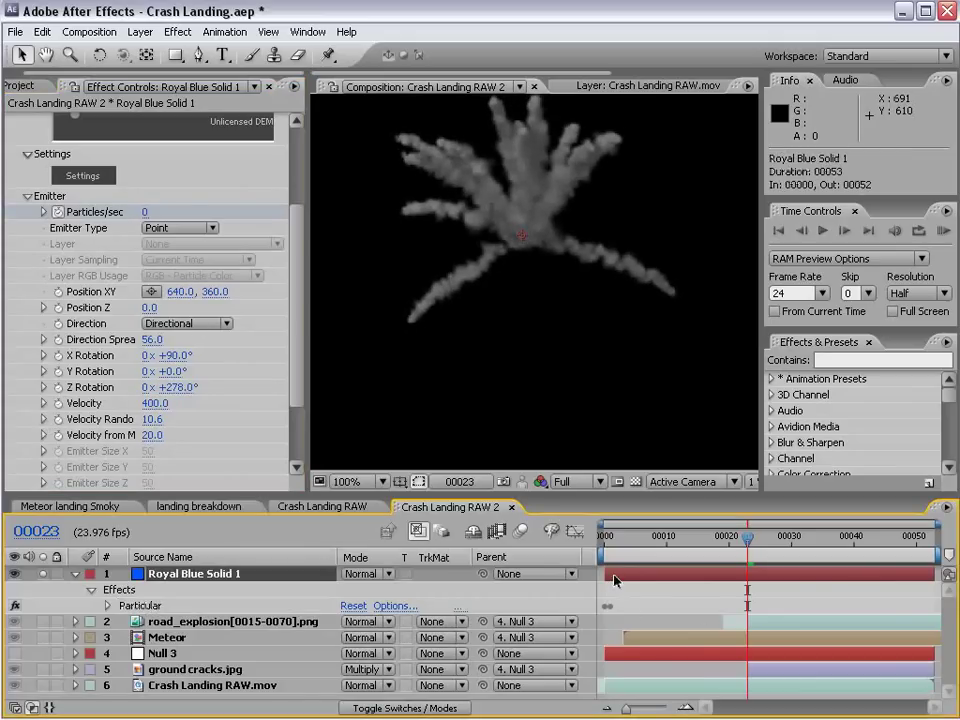
pyautogui.press('u')
pyautogui.click(605, 607)
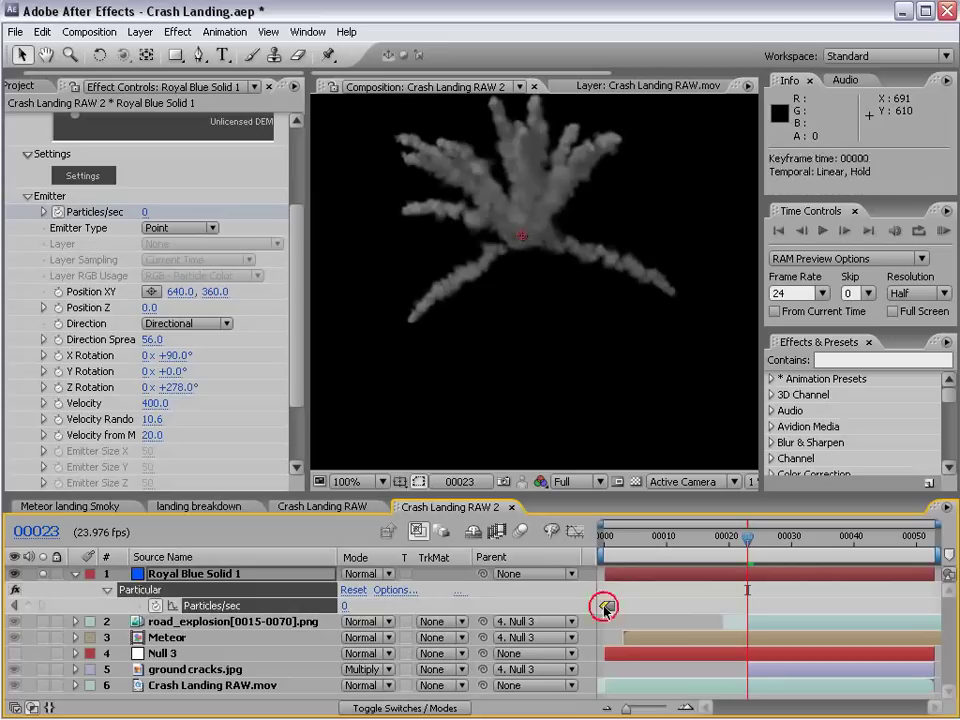
pyautogui.doubleClick(605, 607)
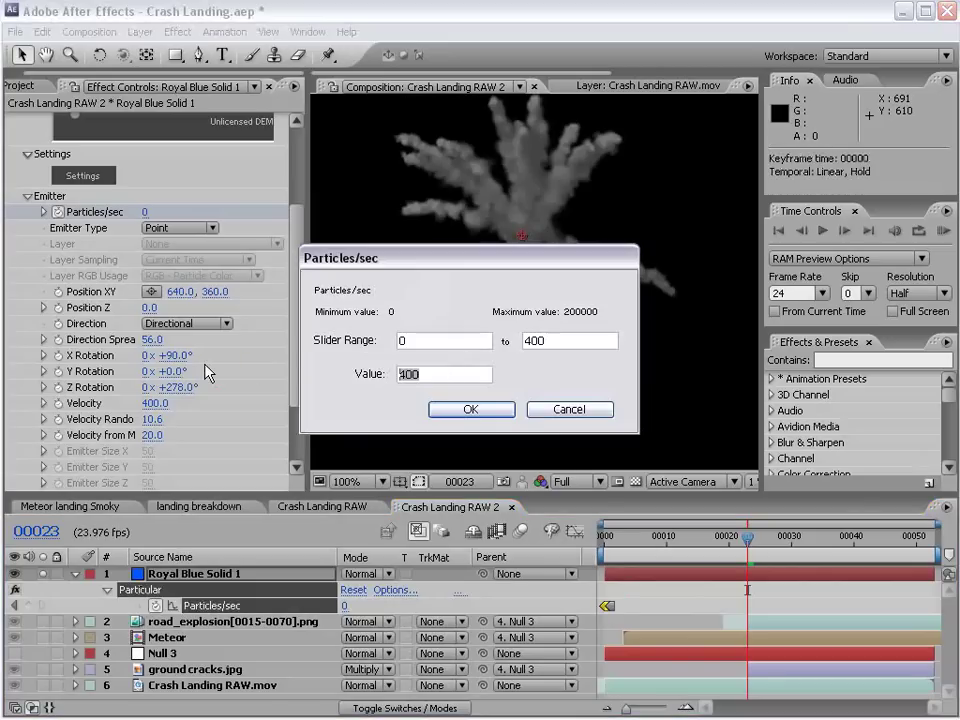
pyautogui.write('000')
pyautogui.press('Return')
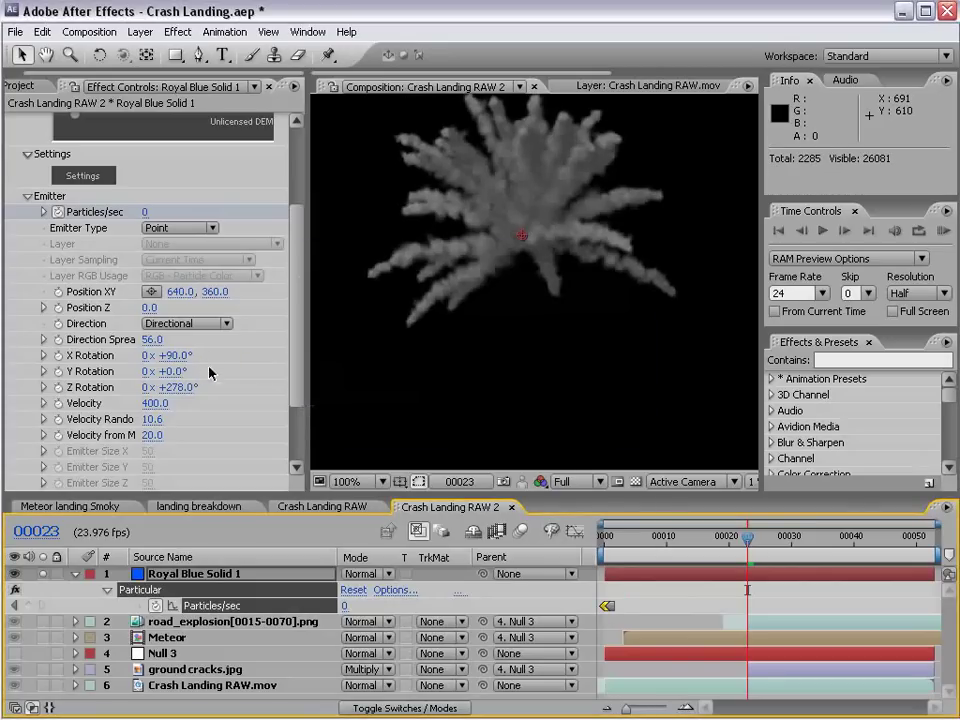
# - At frame 21, revise the Particles/sec keyframe value to 800
pyautogui.moveTo(610, 528); pyautogui.dragTo(735, 540)
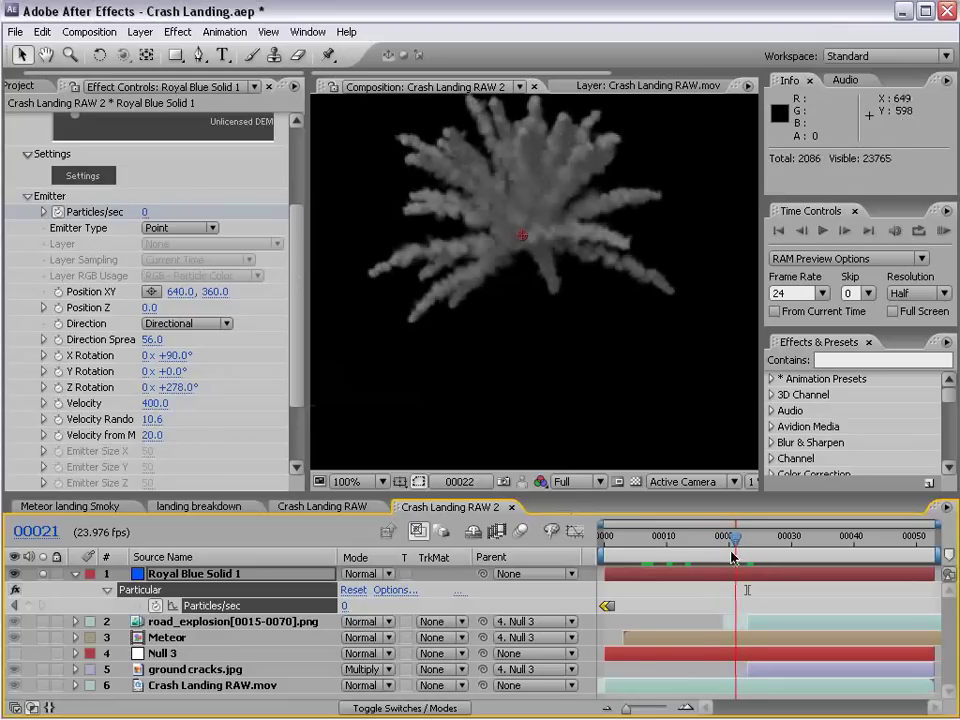
pyautogui.doubleClick(604, 607)
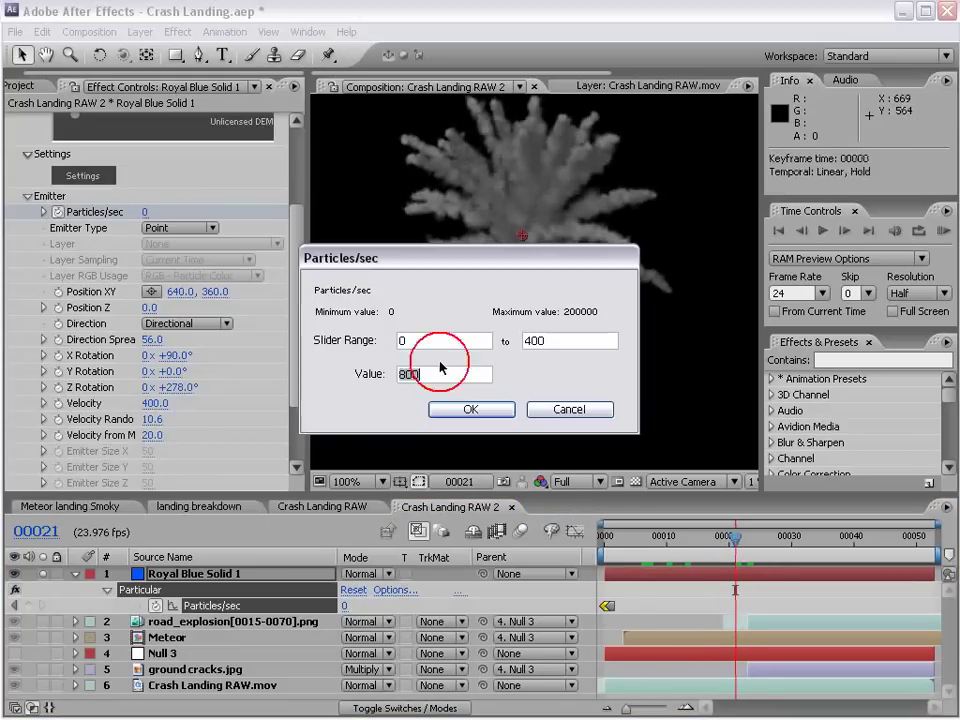
pyautogui.write('000')
pyautogui.press('Return')
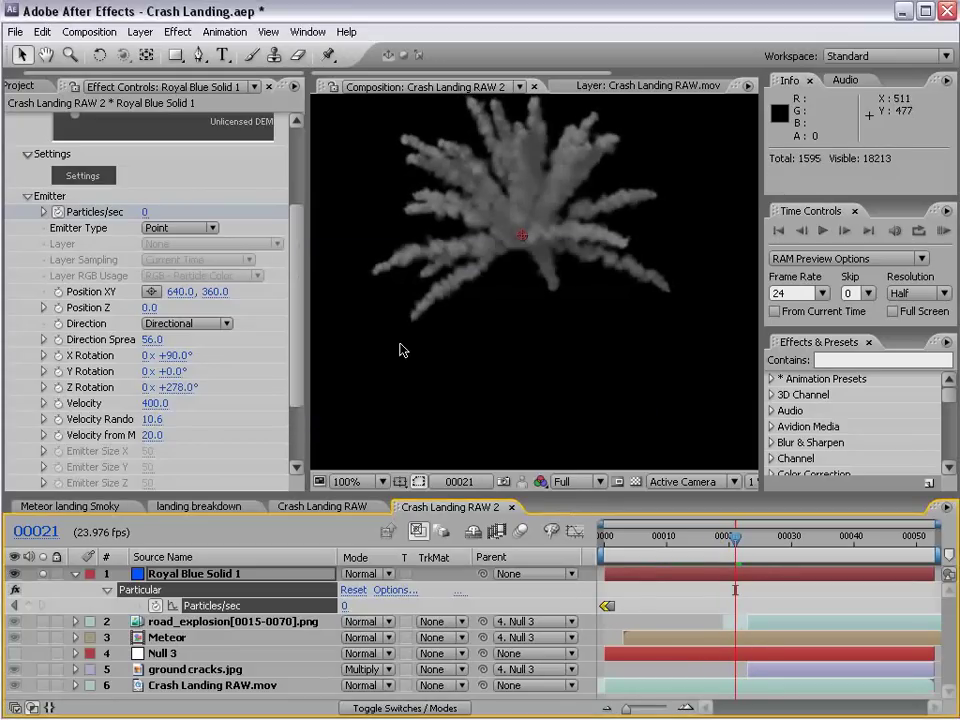
# - Expand Aux System and make a first pass: Velocity 660, Aux Size 19.1
pyautogui.scroll(-3, 300, 320)
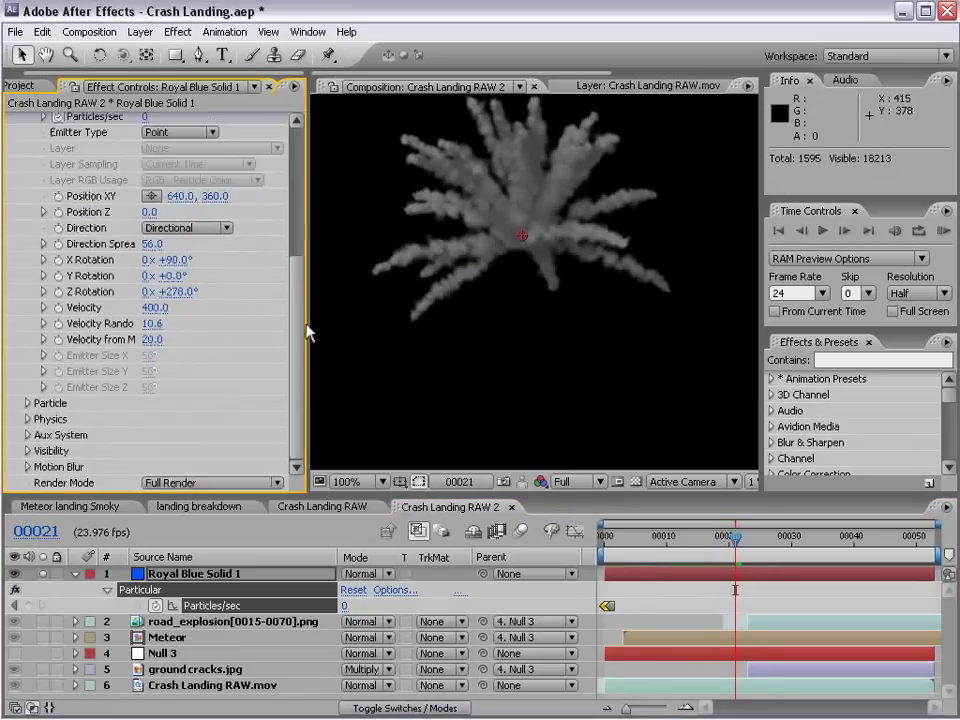
pyautogui.click(27, 435)
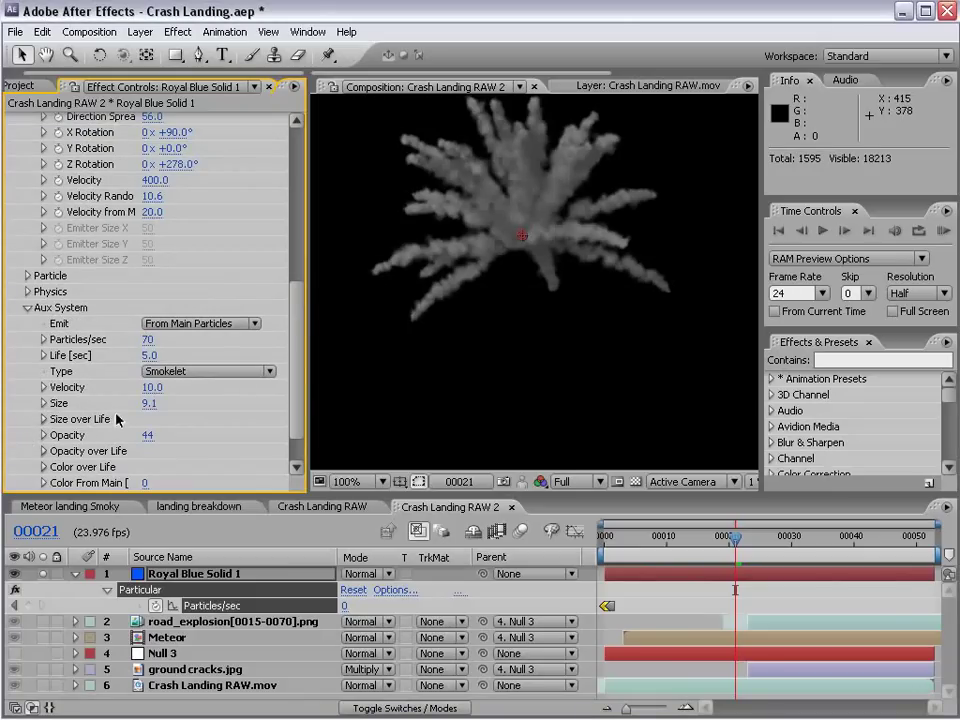
pyautogui.moveTo(295, 421); pyautogui.dragTo(294, 231)
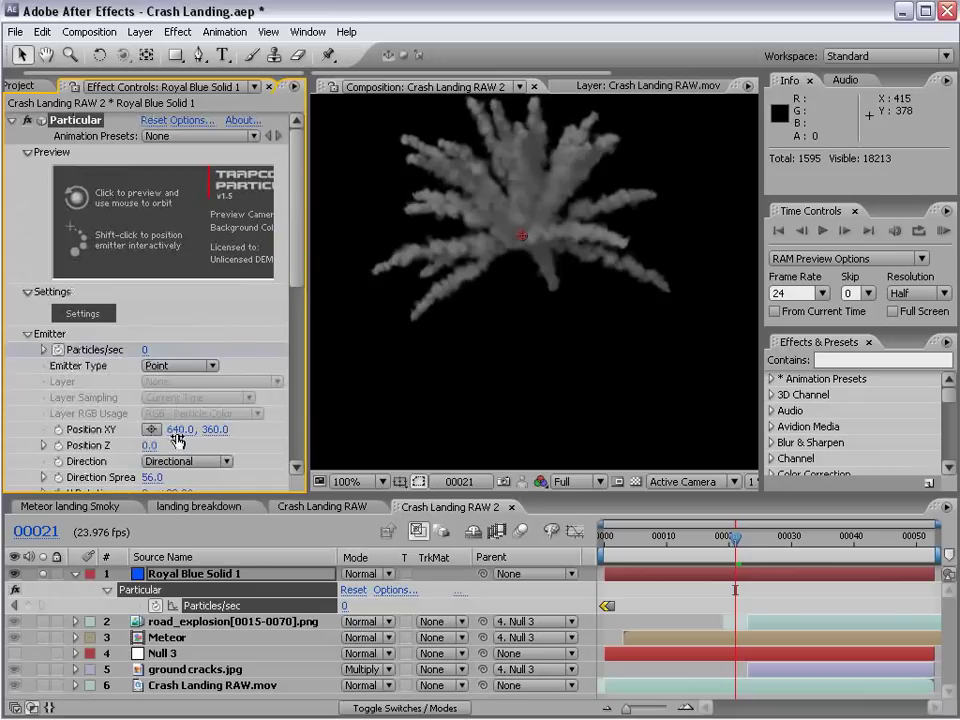
pyautogui.scroll(-5, 291, 244)
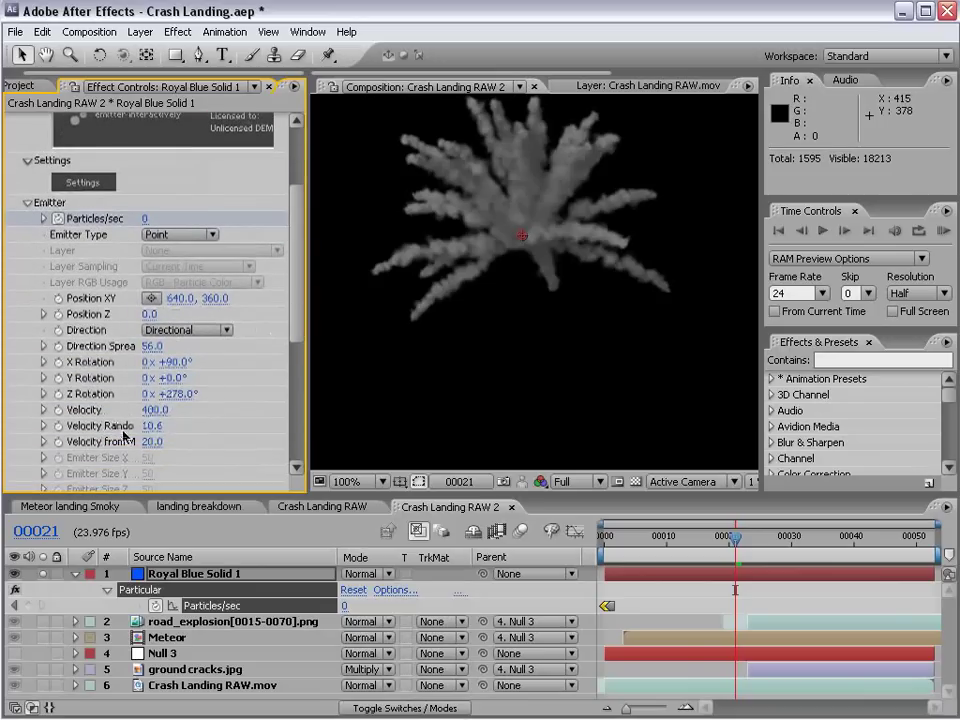
pyautogui.moveTo(155, 409)
pyautogui.mouseDown()
pyautogui.moveTo(252, 316)
pyautogui.moveTo(297, 474)
pyautogui.mouseUp()
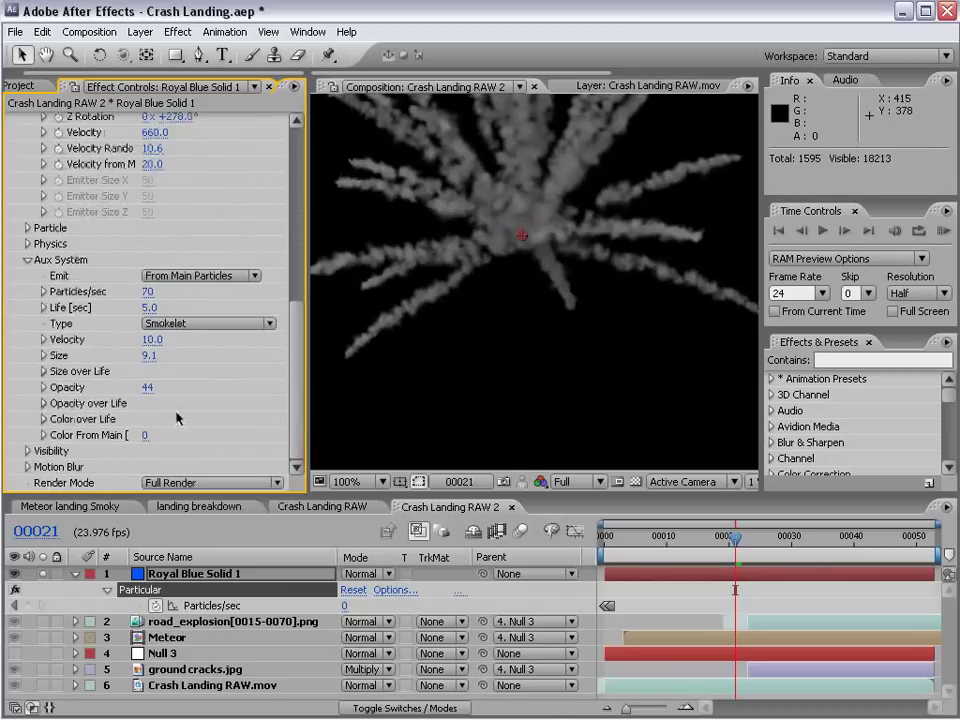
pyautogui.moveTo(150, 353); pyautogui.dragTo(153, 355)
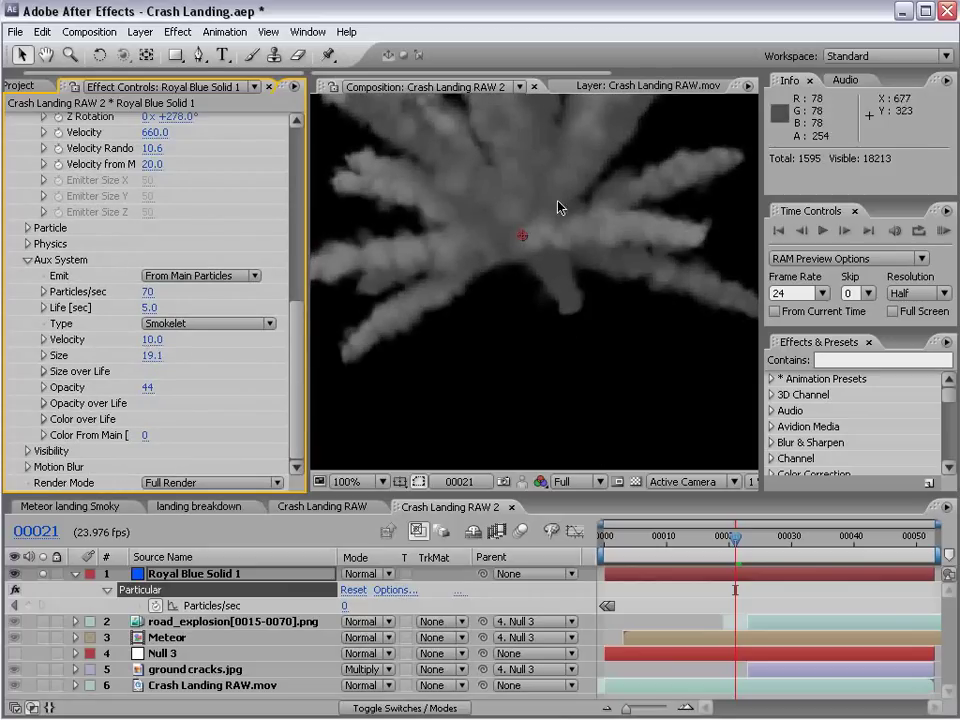
pyautogui.press('`')
pyautogui.press('`')
pyautogui.press(',')
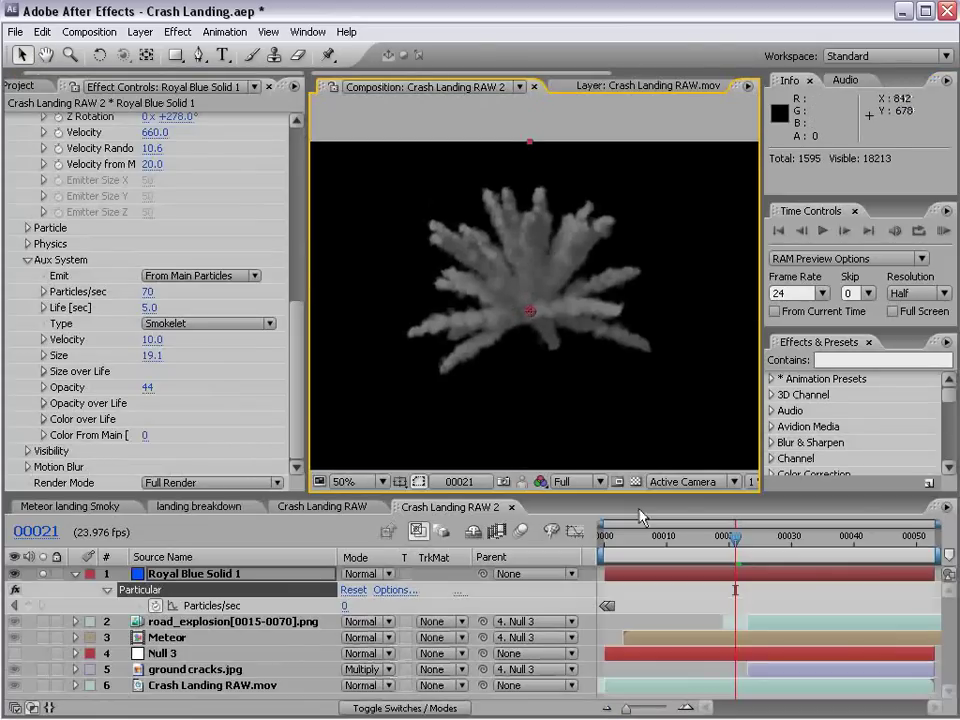
pyautogui.moveTo(642, 540)
pyautogui.mouseDown()
pyautogui.moveTo(628, 548)
pyautogui.moveTo(698, 548)
pyautogui.mouseUp()
# - Refine the values to Velocity 1090, Aux Particles/sec 123 and Aux Size 25.1
pyautogui.scroll(10, 215, 286)
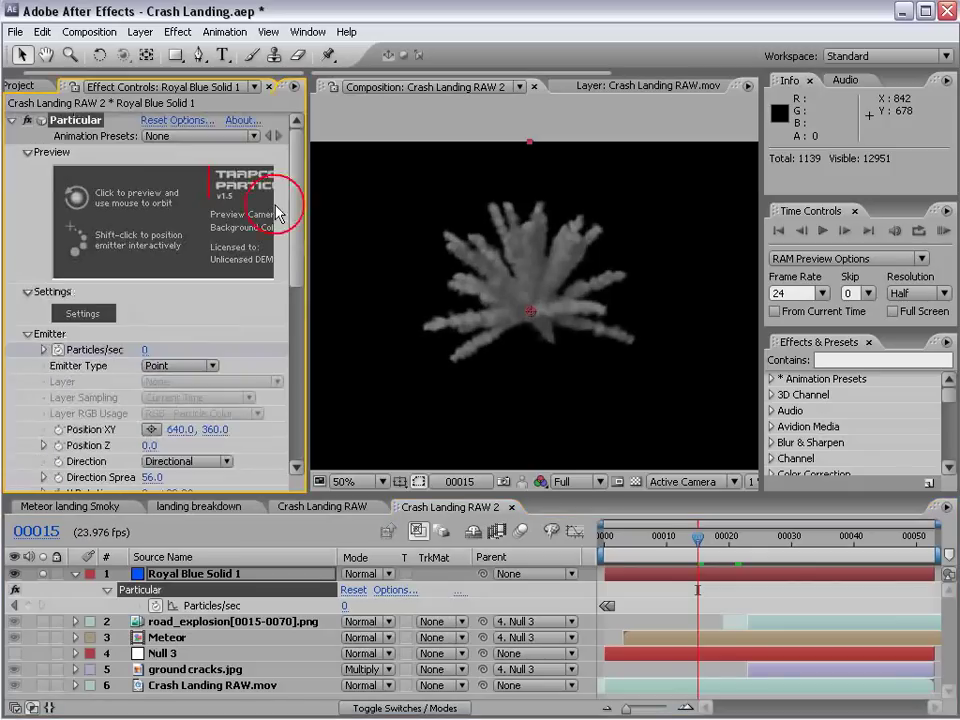
pyautogui.scroll(-2, 279, 225)
pyautogui.scroll(-3, 275, 287)
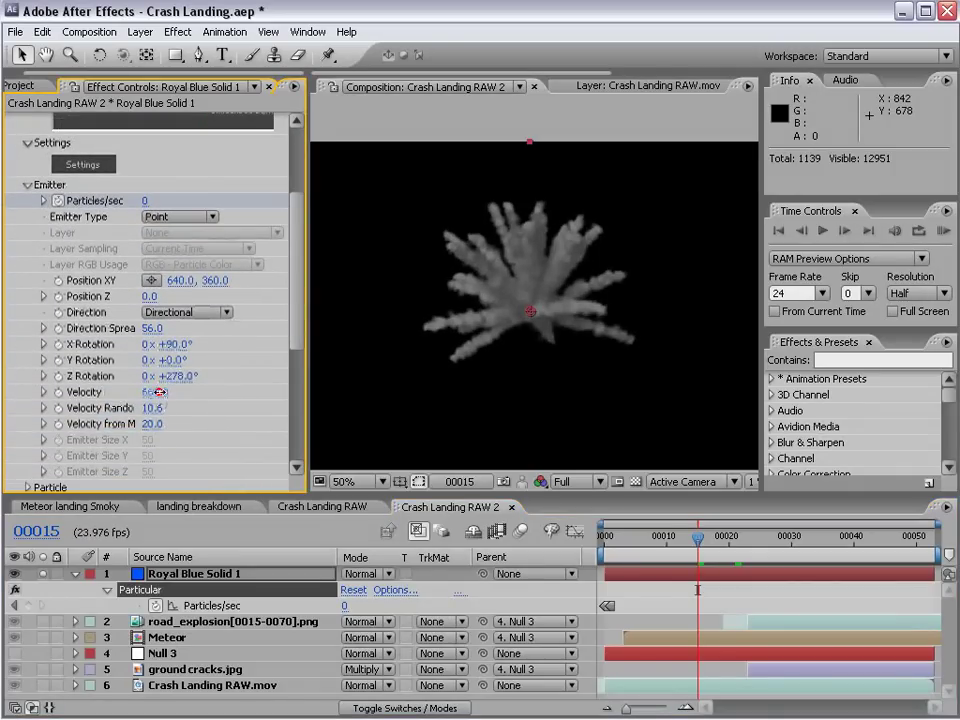
pyautogui.moveTo(160, 392)
pyautogui.mouseDown()
pyautogui.moveTo(190, 376)
pyautogui.moveTo(178, 380)
pyautogui.mouseUp()
pyautogui.click(300, 428)
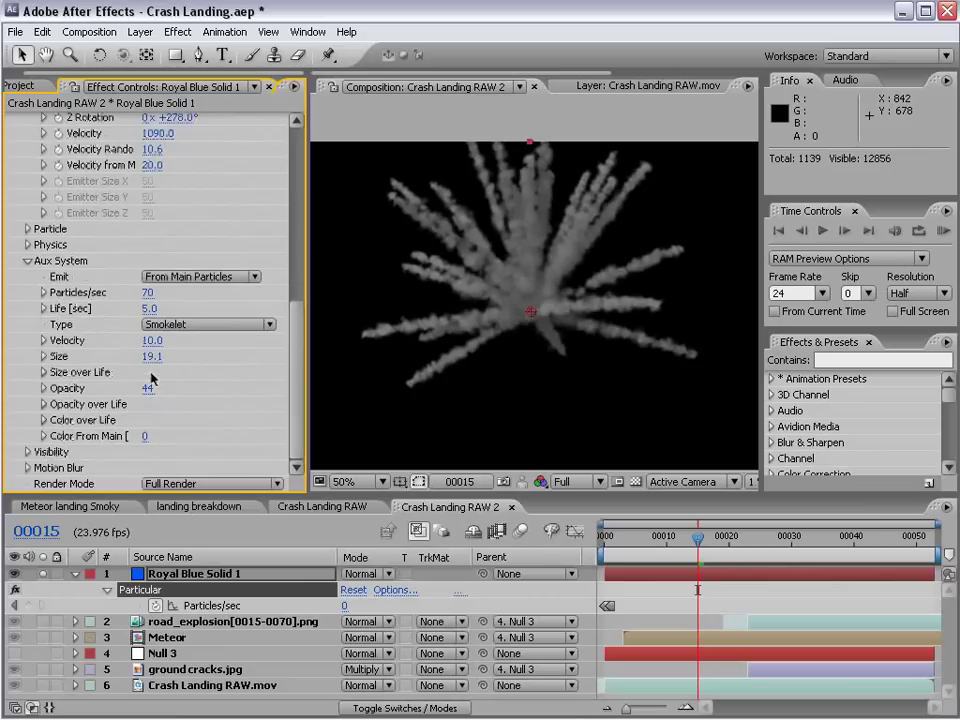
pyautogui.moveTo(155, 356); pyautogui.dragTo(150, 358)
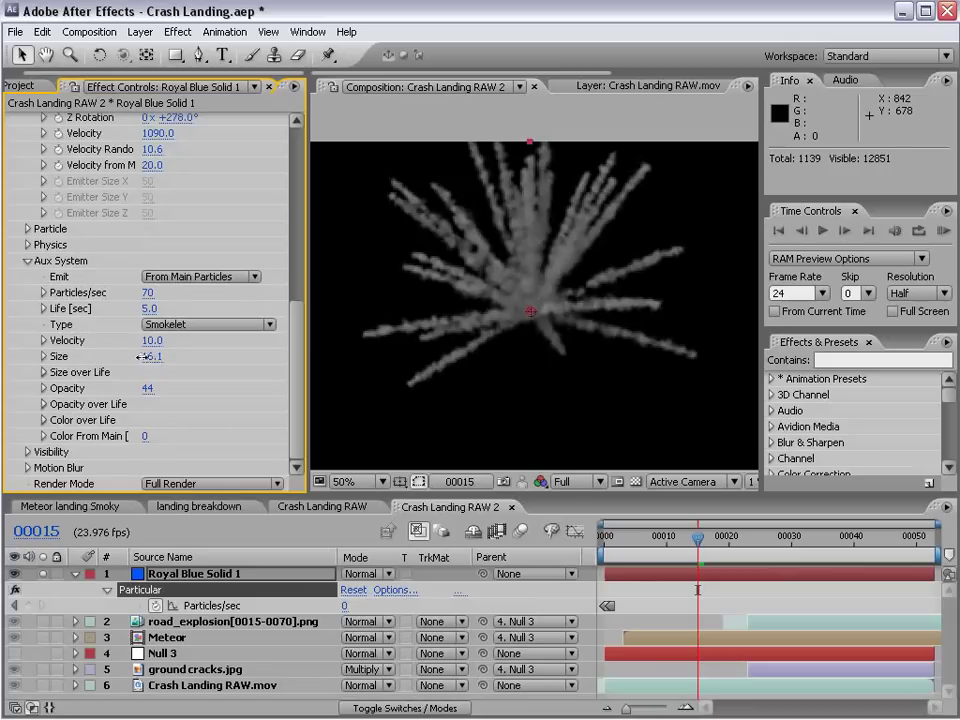
pyautogui.moveTo(148, 292)
pyautogui.mouseDown()
pyautogui.moveTo(208, 290)
pyautogui.moveTo(217, 313)
pyautogui.mouseUp()
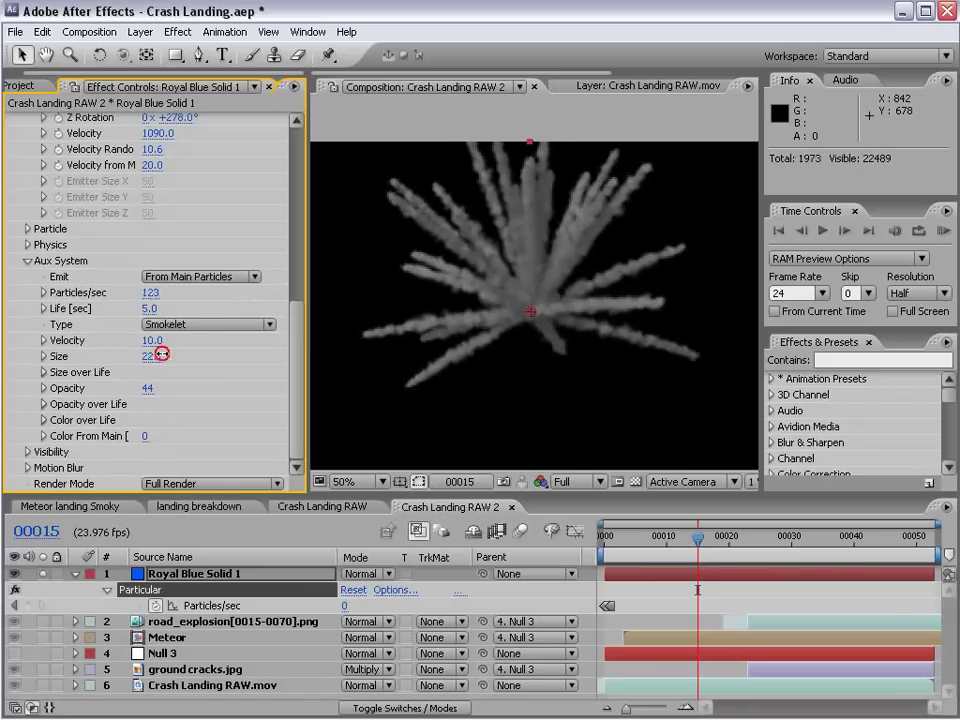
pyautogui.moveTo(170, 350); pyautogui.dragTo(161, 354)
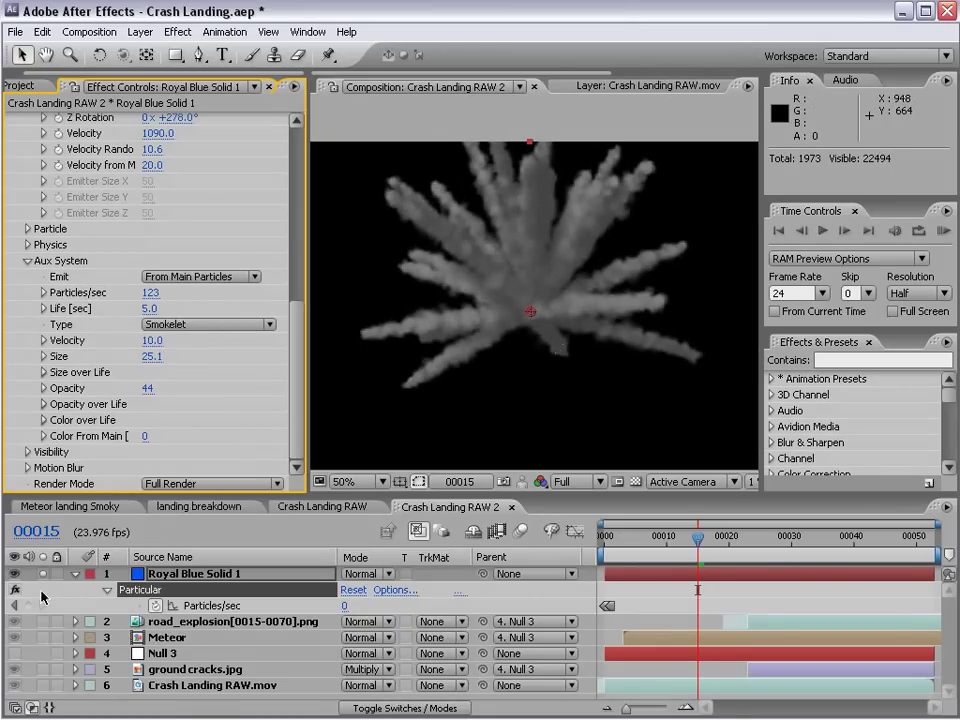
# - Move the particle solid below Meteor and slide its start to match the impact frame
pyautogui.click(43, 580)
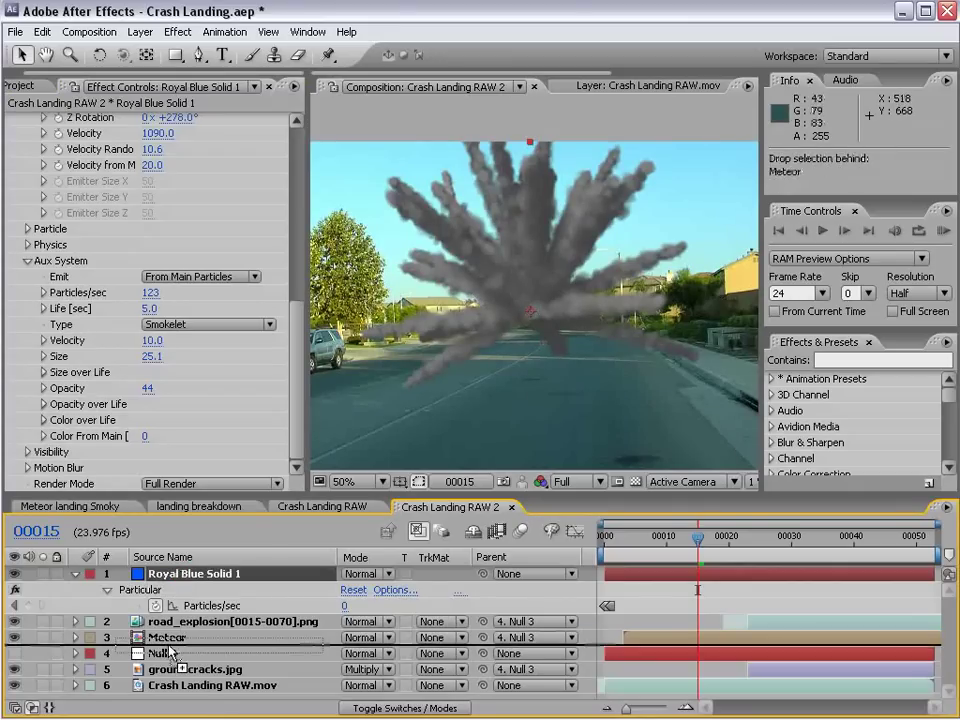
pyautogui.moveTo(183, 577); pyautogui.dragTo(160, 645)
pyautogui.click(681, 592)
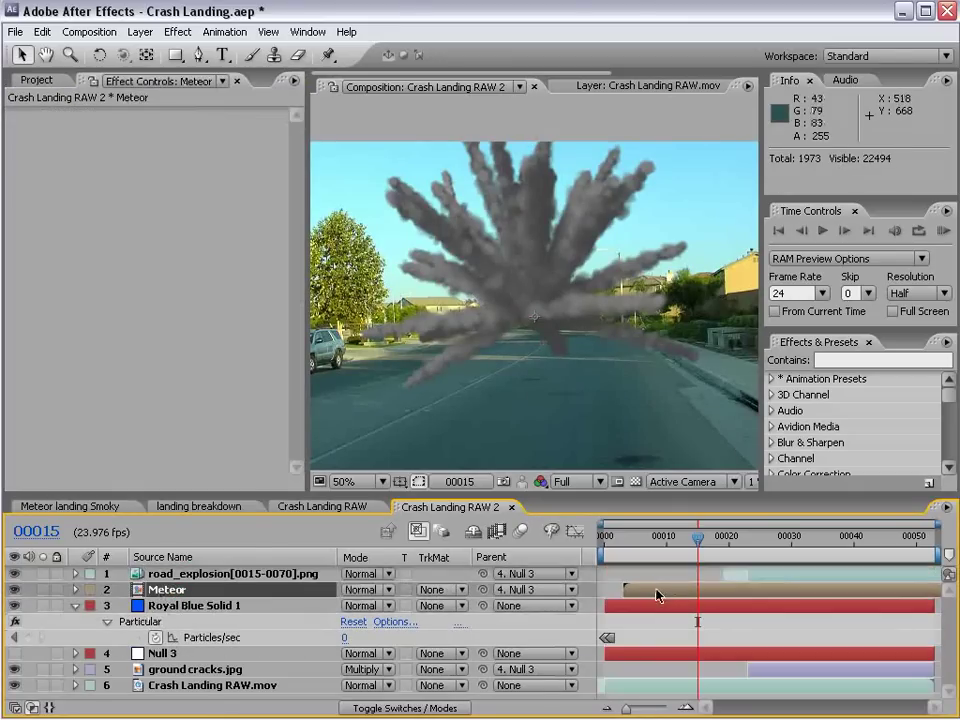
pyautogui.moveTo(633, 613); pyautogui.dragTo(737, 618)
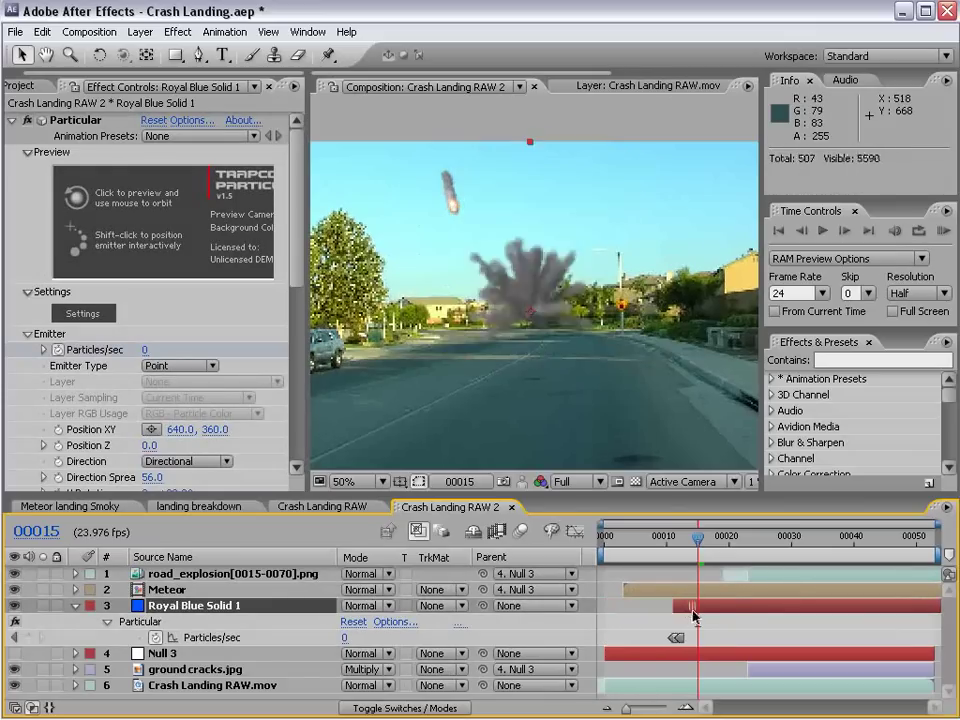
pyautogui.moveTo(727, 538); pyautogui.dragTo(746, 548)
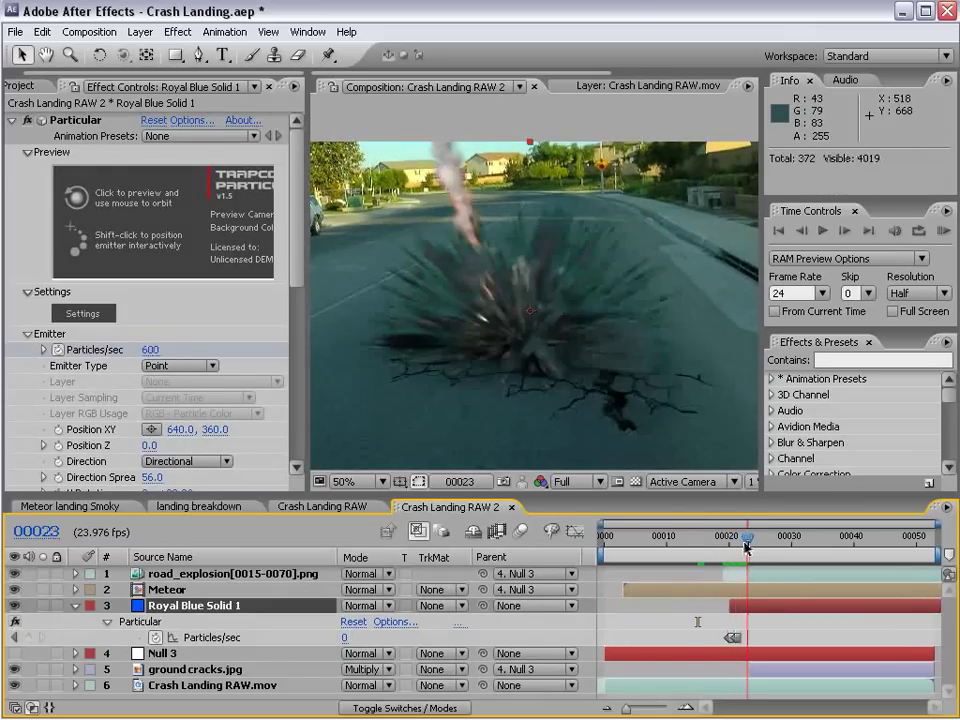
pyautogui.moveTo(741, 608)
pyautogui.mouseDown()
pyautogui.moveTo(677, 628)
pyautogui.moveTo(699, 626)
pyautogui.mouseUp()
pyautogui.moveTo(723, 545); pyautogui.dragTo(741, 557)
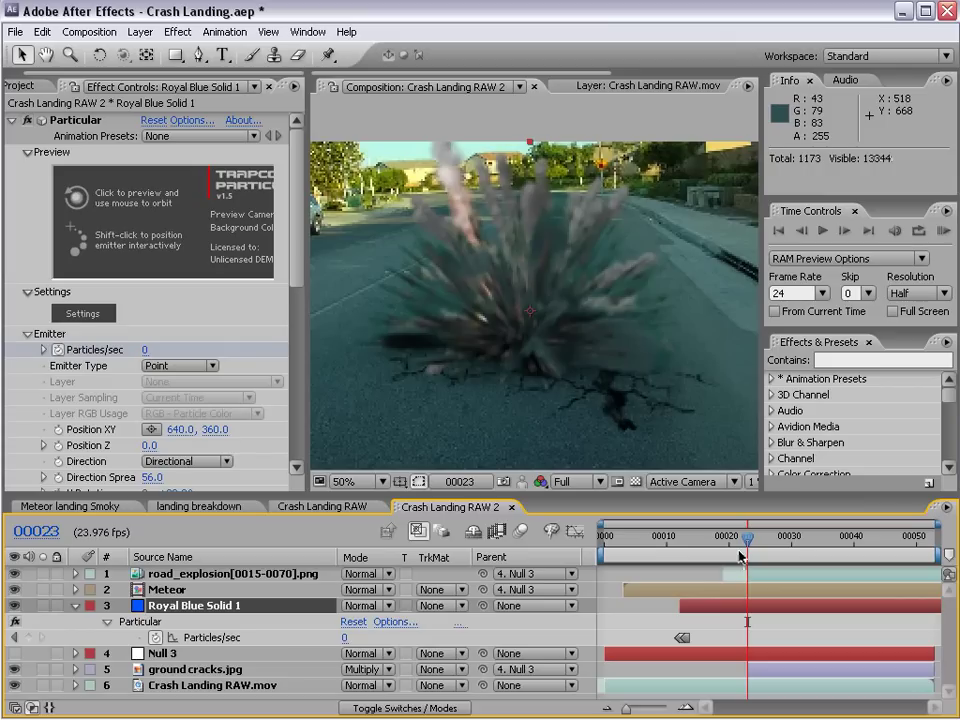
pyautogui.moveTo(715, 615); pyautogui.dragTo(746, 611)
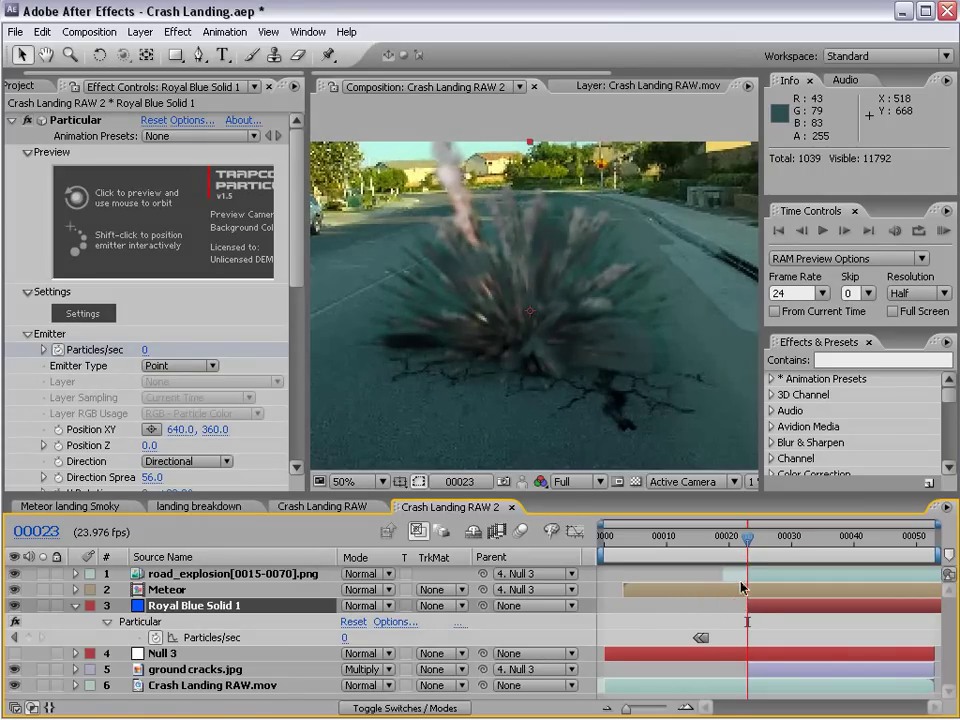
pyautogui.press('pagedown')
pyautogui.press('pagedown')
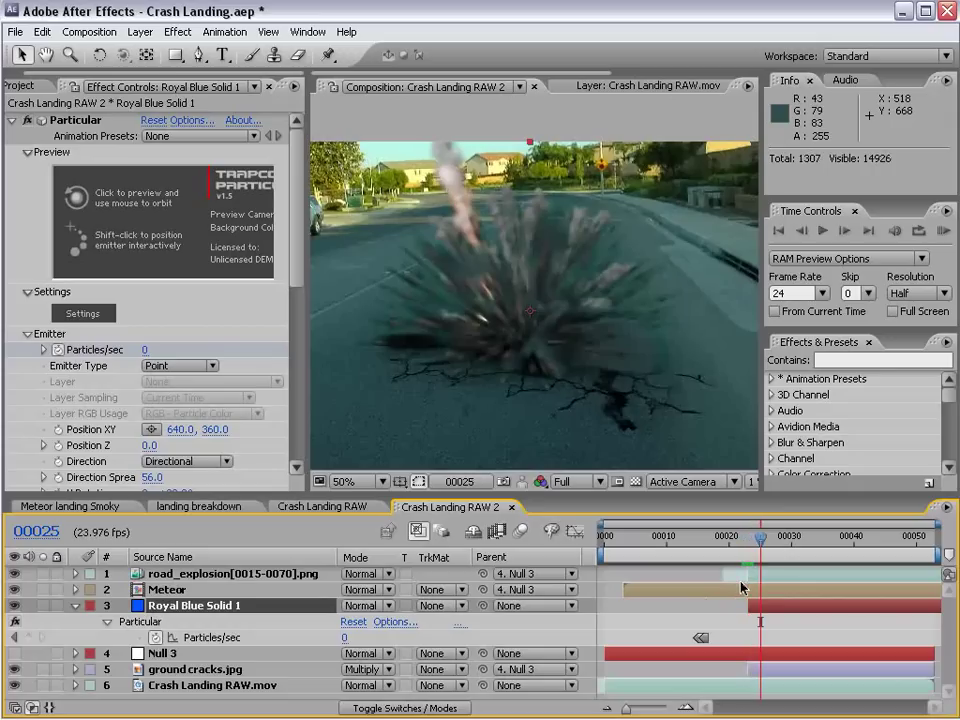
pyautogui.moveTo(757, 537)
pyautogui.mouseDown()
pyautogui.moveTo(831, 541)
pyautogui.moveTo(795, 545)
pyautogui.moveTo(774, 566)
pyautogui.mouseUp()
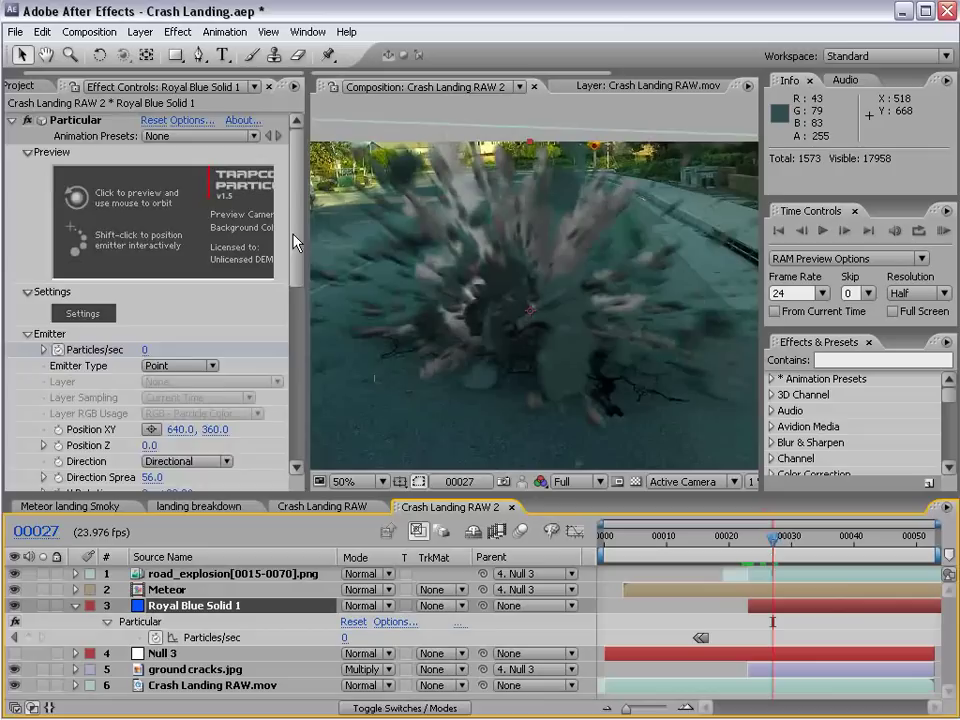
# - Set Velocity to 1620 and parent the particle solid to Null 3
pyautogui.moveTo(297, 242); pyautogui.dragTo(297, 342)
pyautogui.moveTo(142, 307)
pyautogui.mouseDown()
pyautogui.moveTo(197, 288)
pyautogui.moveTo(193, 296)
pyautogui.mouseUp()
pyautogui.click(788, 540)
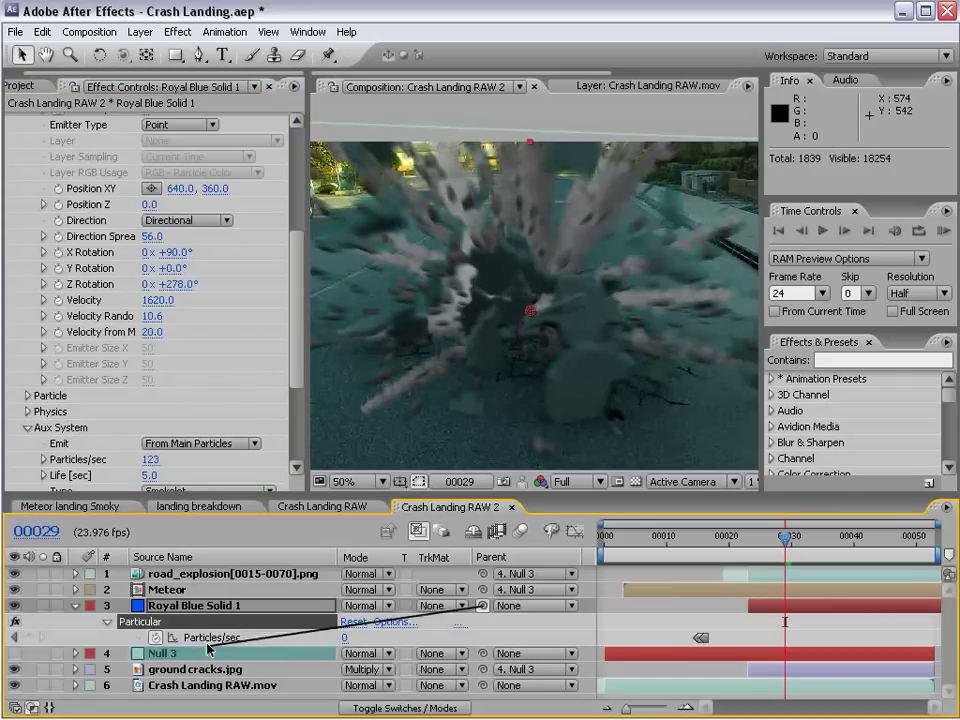
pyautogui.moveTo(482, 605); pyautogui.dragTo(198, 657)
pyautogui.moveTo(785, 540); pyautogui.dragTo(742, 557)
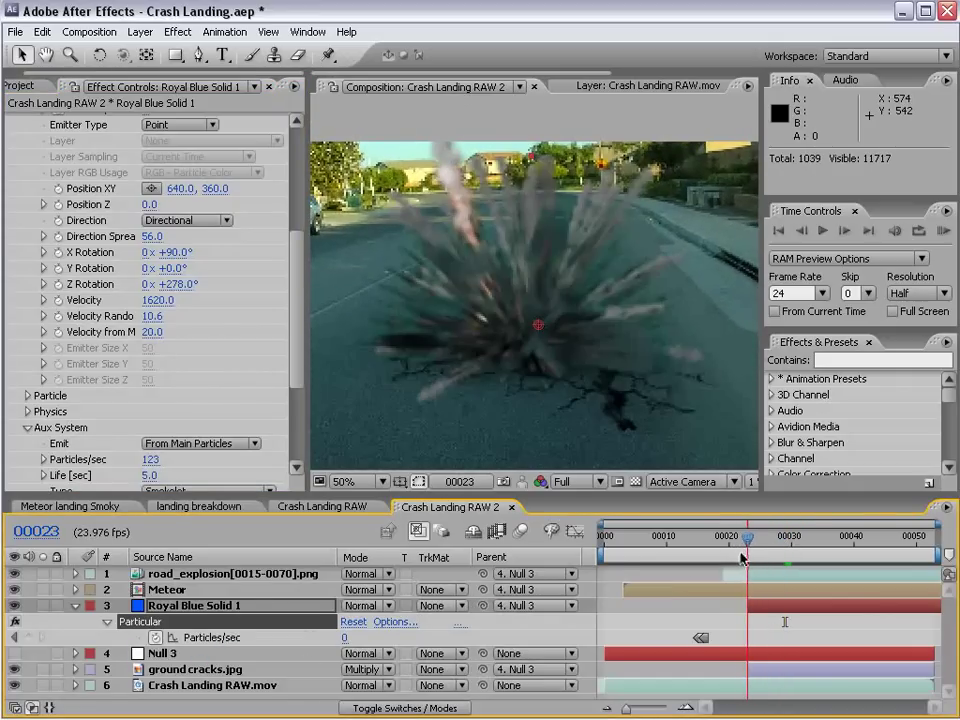
pyautogui.press('=')
pyautogui.press('=')
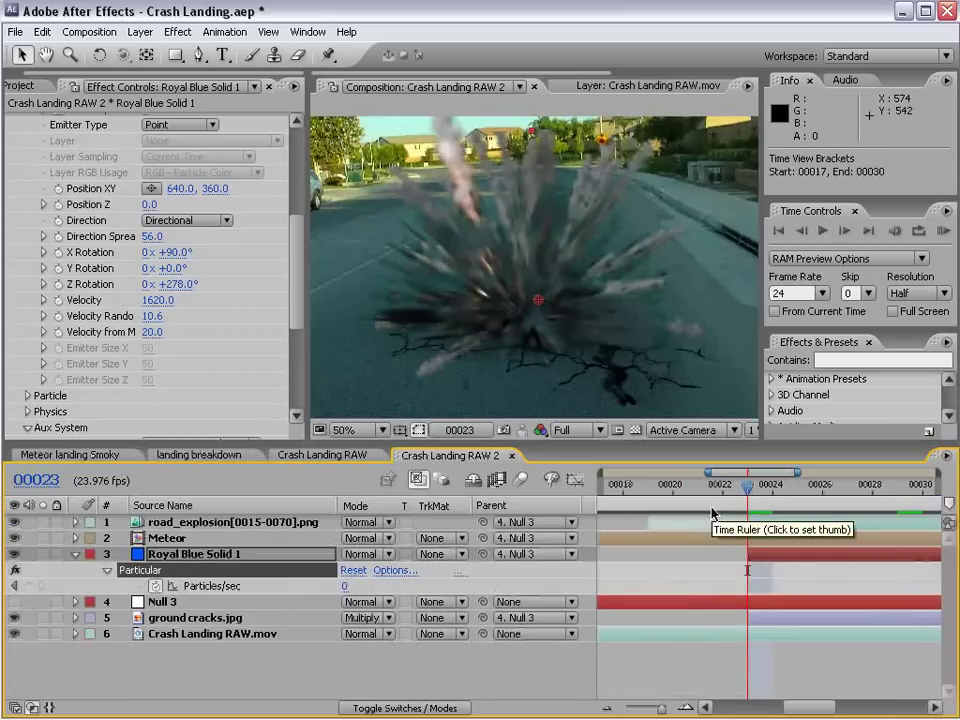
pyautogui.click(767, 524)
pyautogui.keyDown('ctrl'); pyautogui.click(770, 554); pyautogui.keyUp('ctrl')
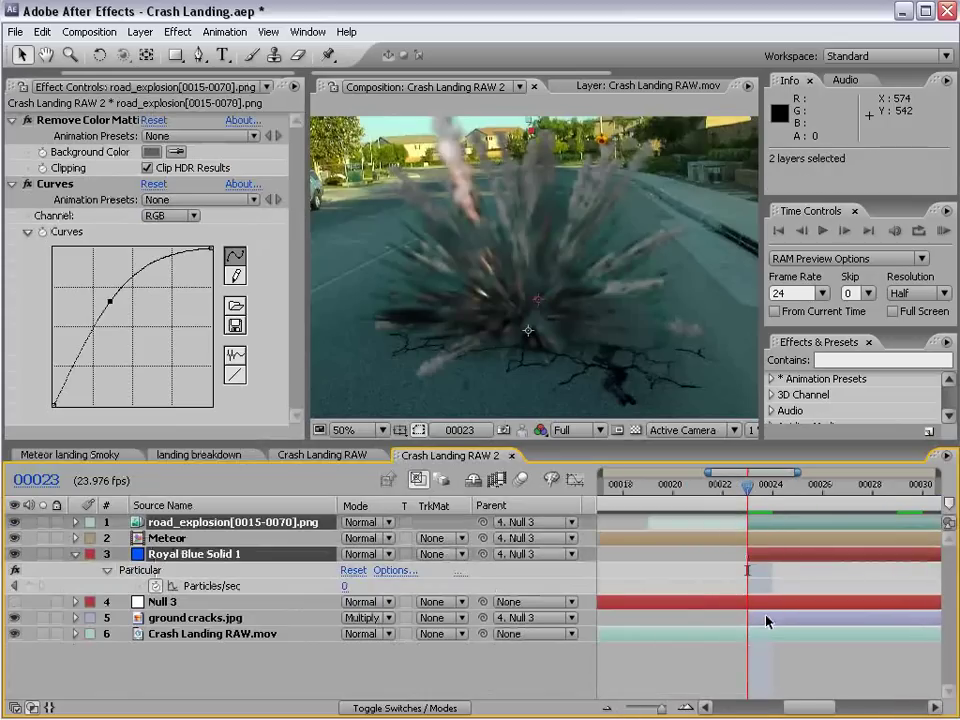
pyautogui.keyDown('ctrl'); pyautogui.click(770, 618); pyautogui.keyUp('ctrl')
pyautogui.moveTo(748, 525)
pyautogui.mouseDown()
pyautogui.moveTo(772, 528)
pyautogui.moveTo(745, 528)
pyautogui.mouseUp()
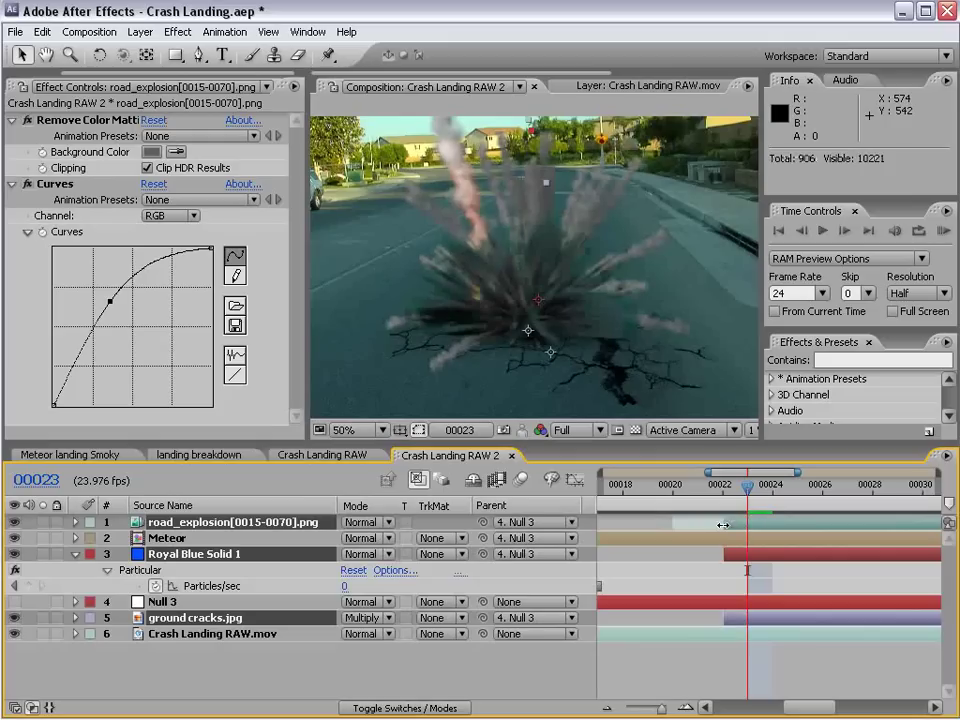
pyautogui.click(721, 490)
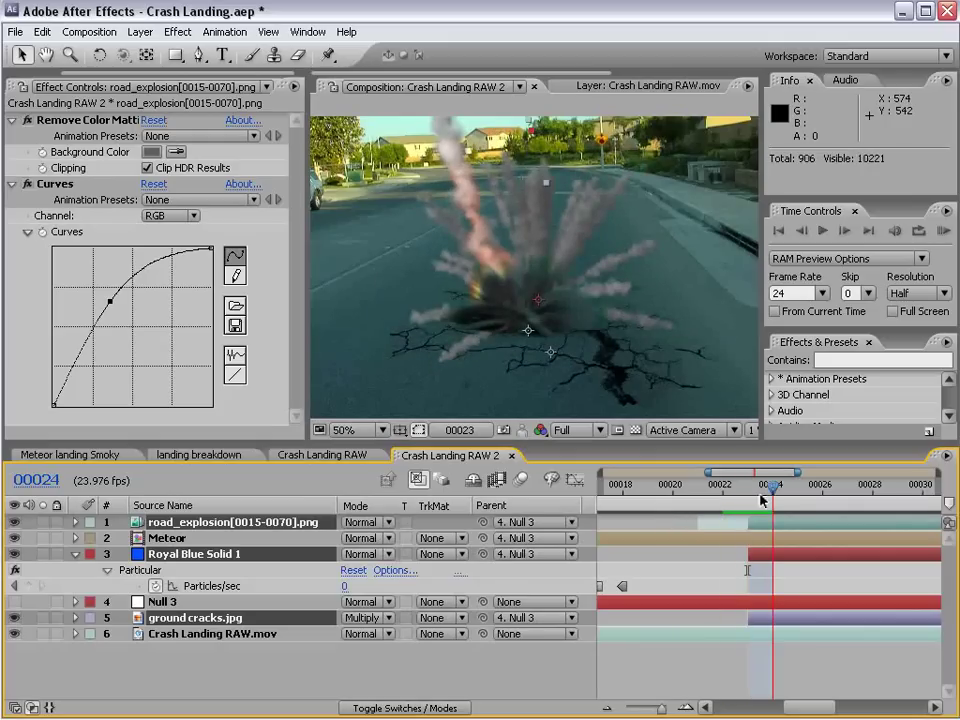
pyautogui.moveTo(718, 490); pyautogui.dragTo(723, 490)
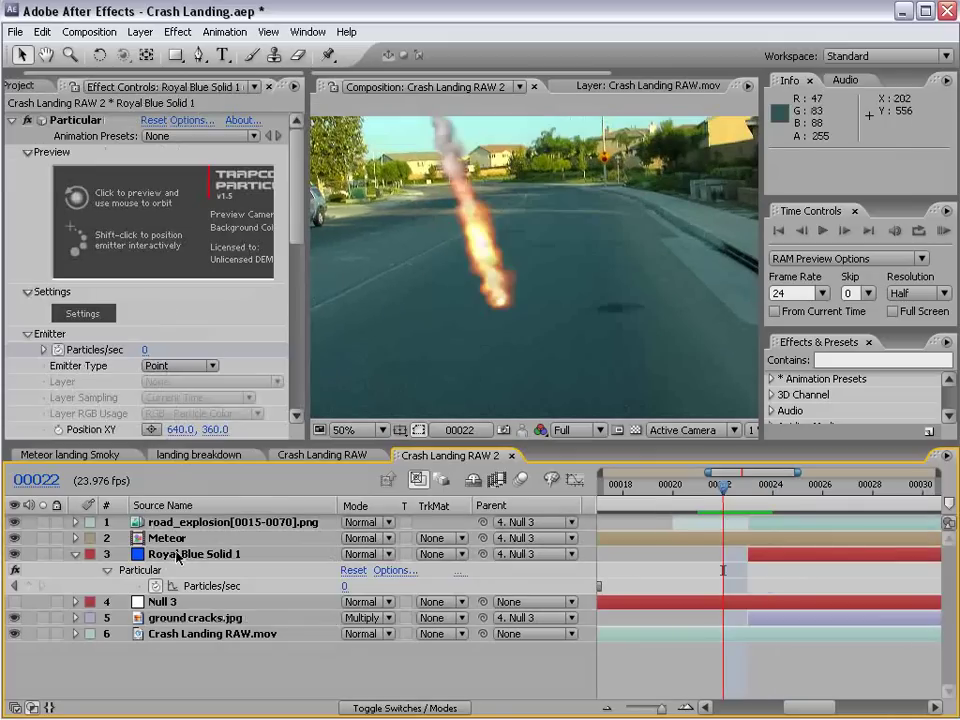
pyautogui.click(647, 536)
pyautogui.press('pagedown')
pyautogui.click(475, 278)
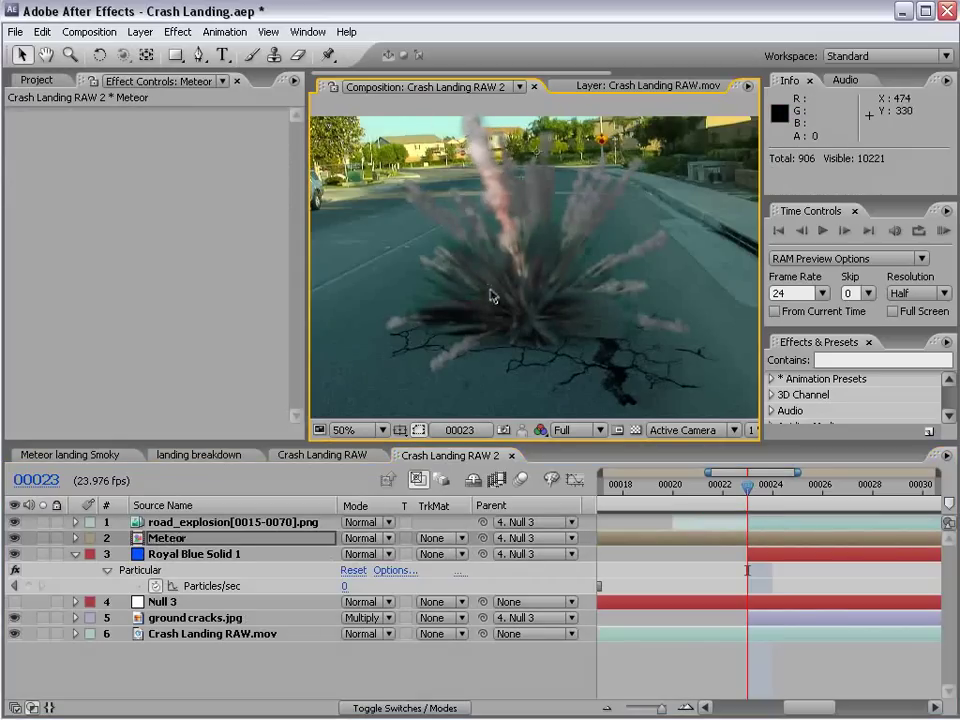
pyautogui.press(',')
pyautogui.moveTo(758, 487)
pyautogui.mouseDown()
pyautogui.moveTo(868, 487)
pyautogui.moveTo(748, 487)
pyautogui.mouseUp()
pyautogui.press('pagedown')
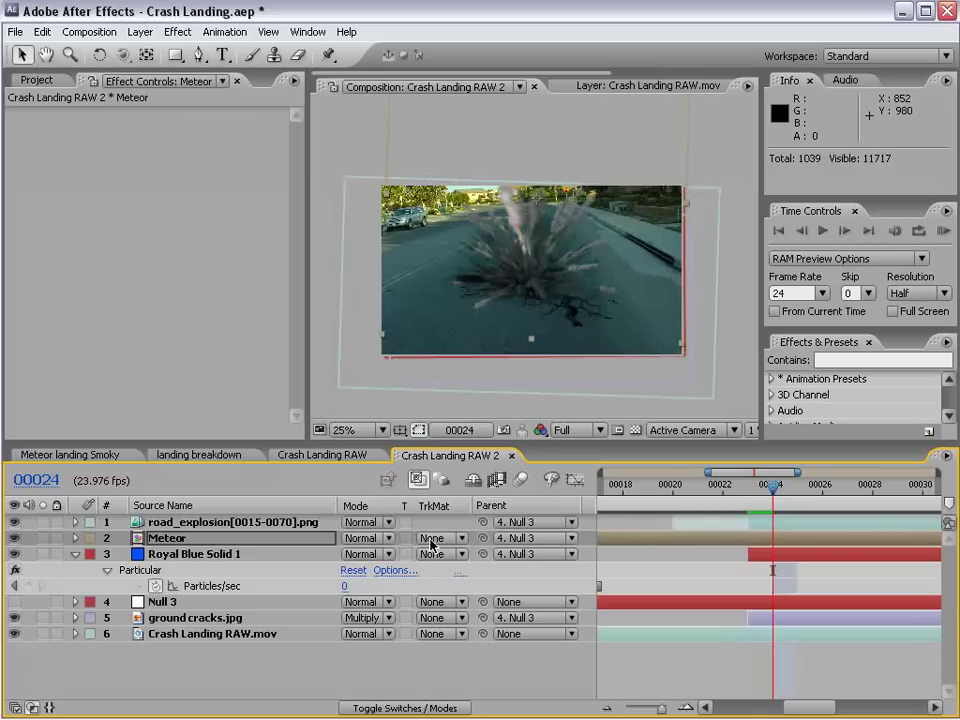
# - Set Direction Spread to 52 and Velocity Random to 67
pyautogui.click(197, 553)
pyautogui.press('.')
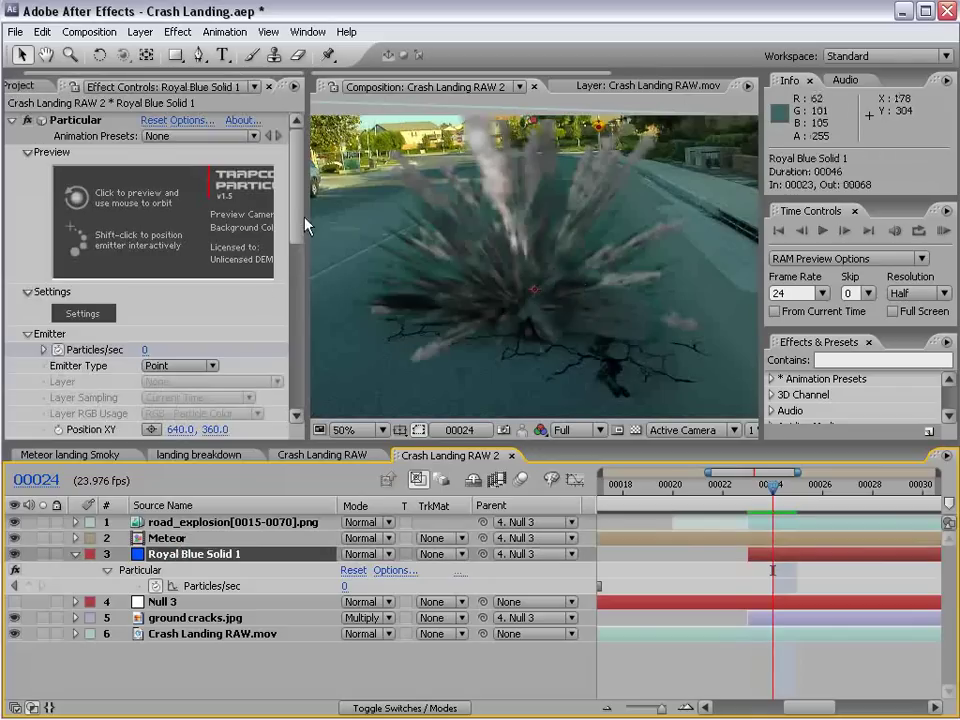
pyautogui.moveTo(297, 236); pyautogui.dragTo(297, 296)
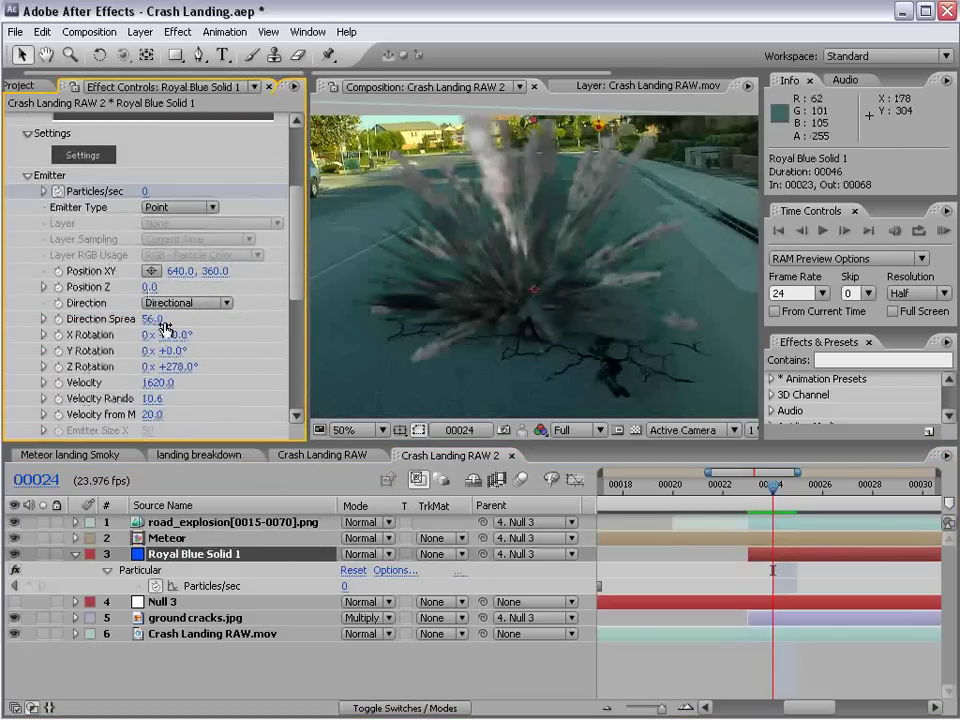
pyautogui.moveTo(160, 320); pyautogui.dragTo(150, 319)
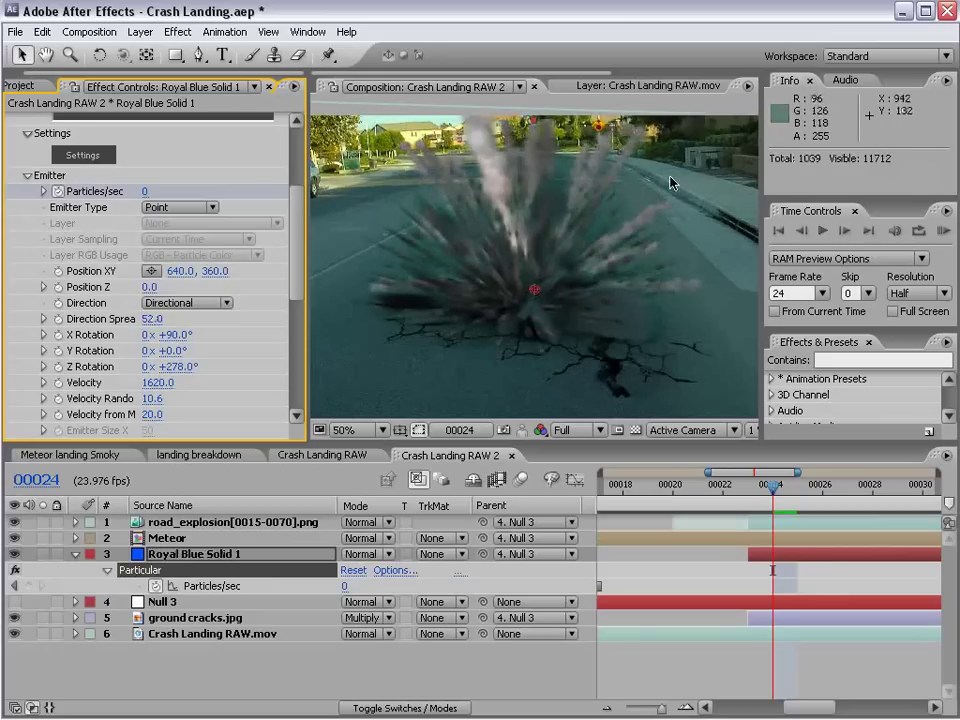
pyautogui.click(152, 399)
pyautogui.write('50')
pyautogui.press('Return')
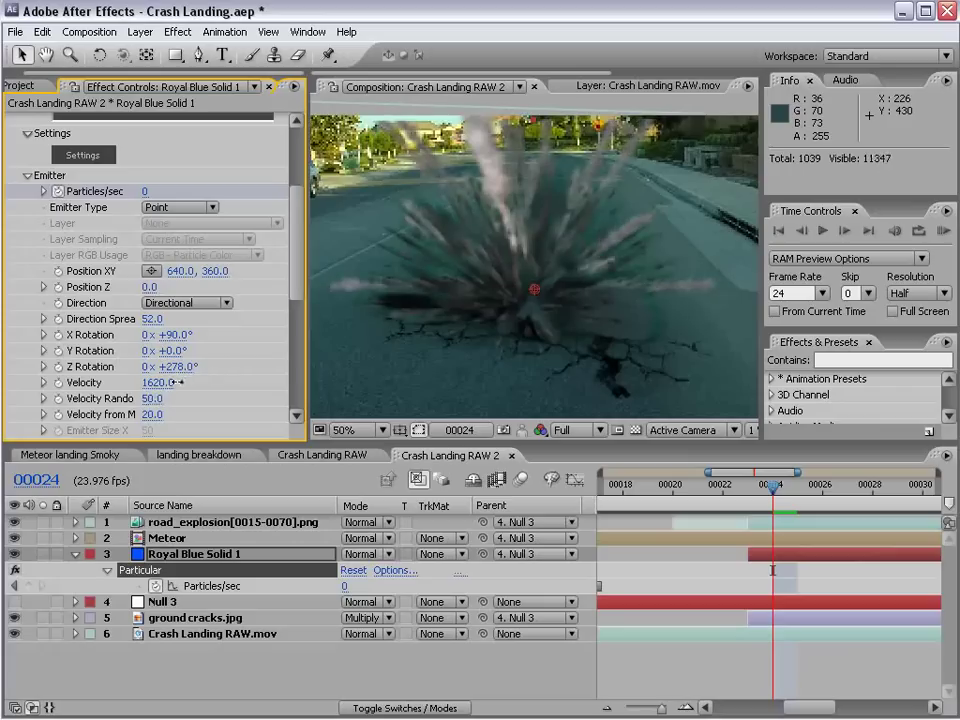
pyautogui.moveTo(152, 398); pyautogui.dragTo(190, 369)
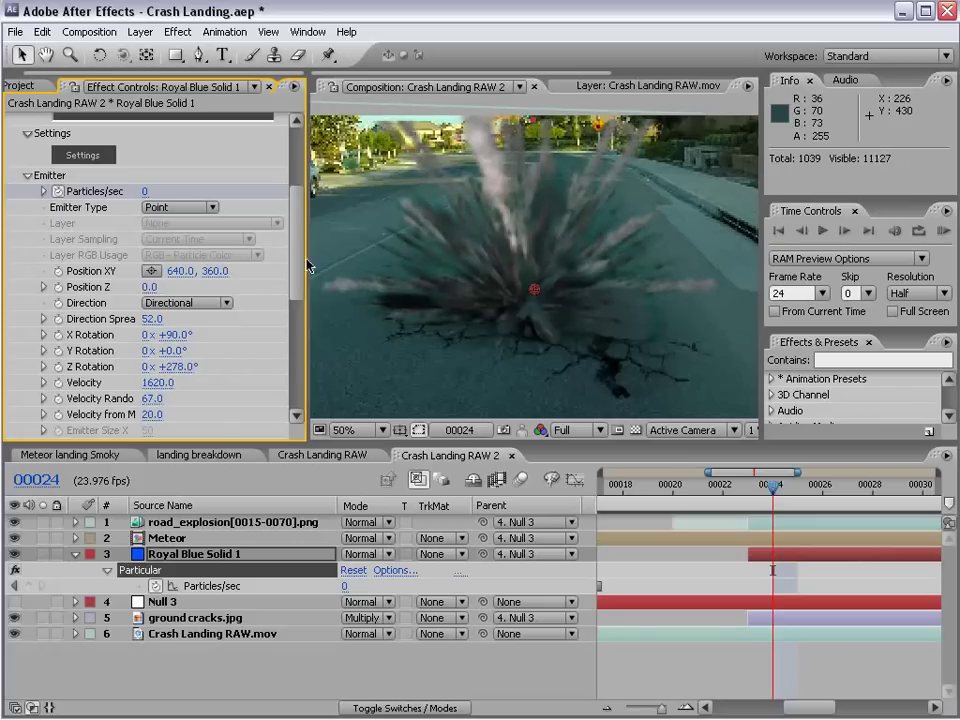
# - Enlarge the Aux System smoke puffs to size 35.1
pyautogui.moveTo(307, 265); pyautogui.dragTo(307, 393)
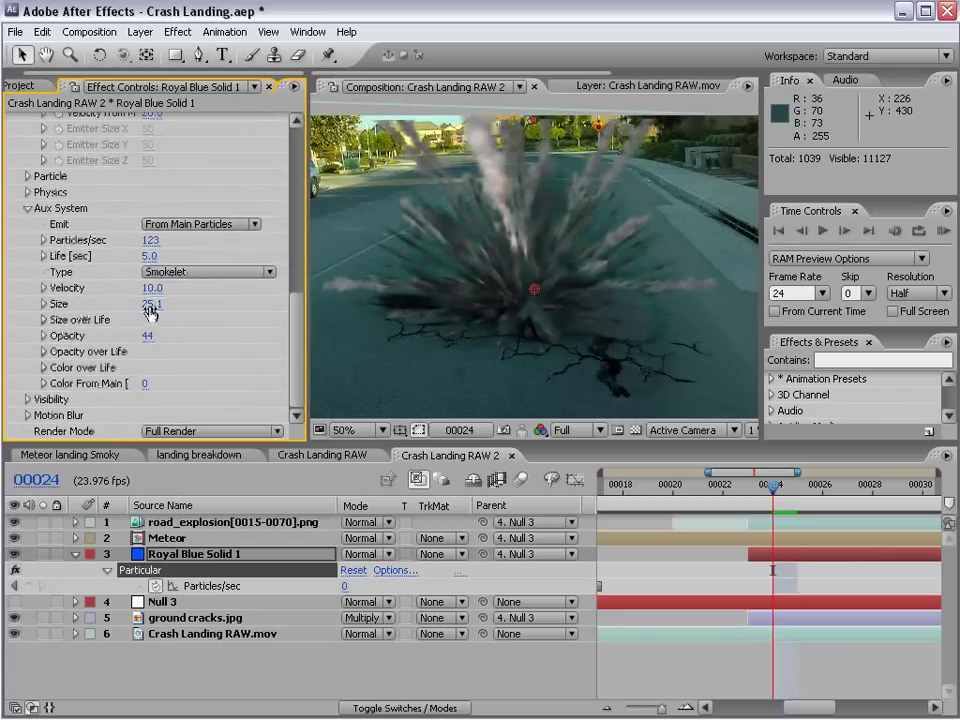
pyautogui.moveTo(157, 299); pyautogui.dragTo(153, 296)
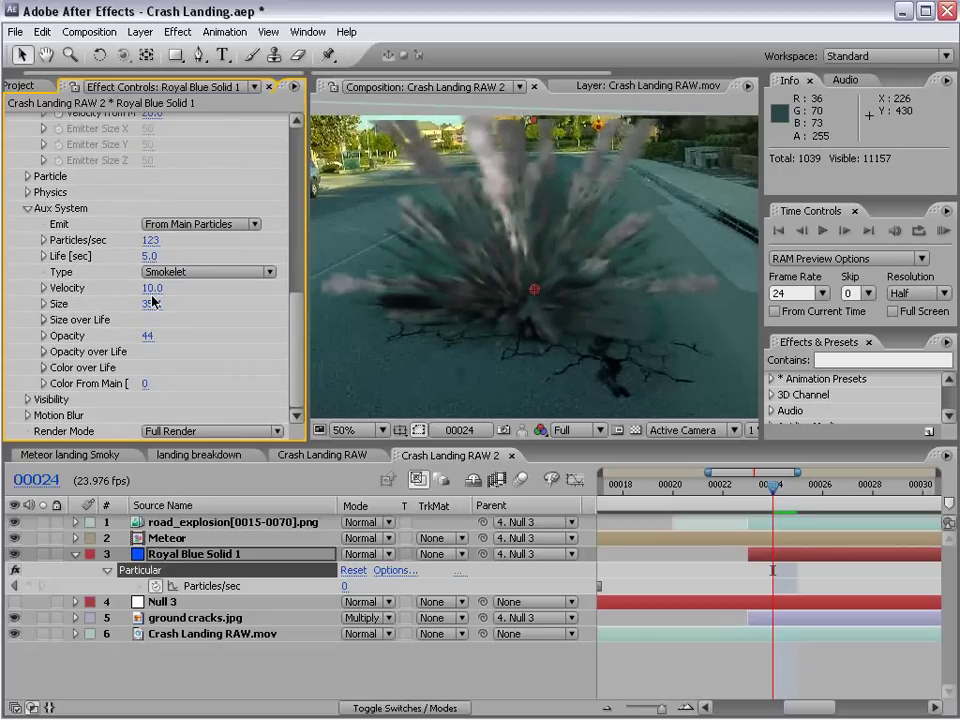
pyautogui.moveTo(793, 488); pyautogui.dragTo(858, 505)
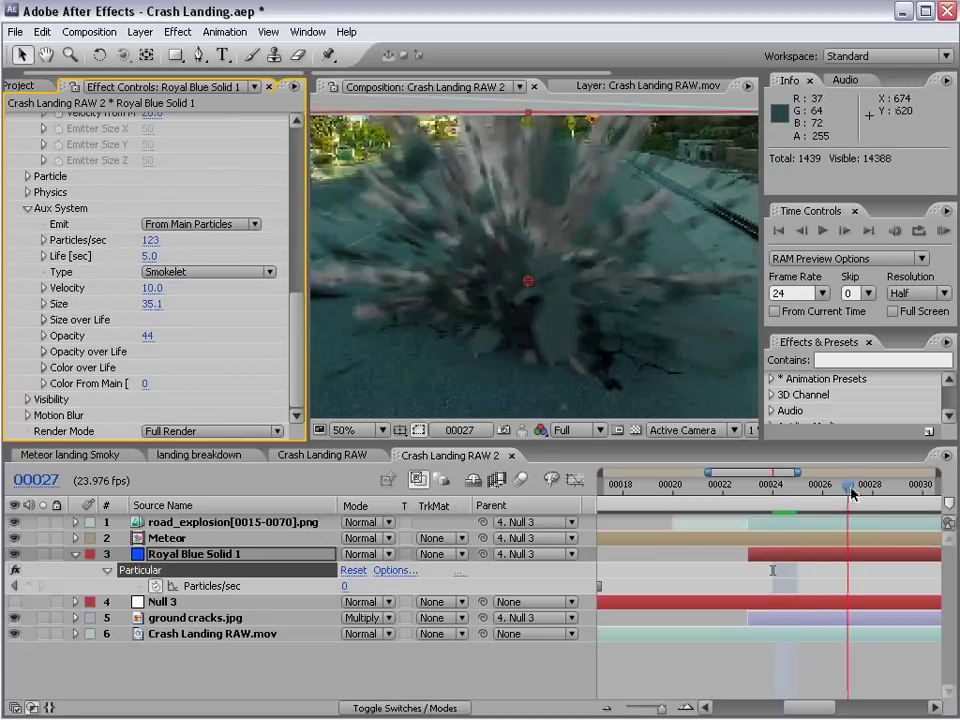
# - Save the project and return to the frames around the impact
pyautogui.press('`')
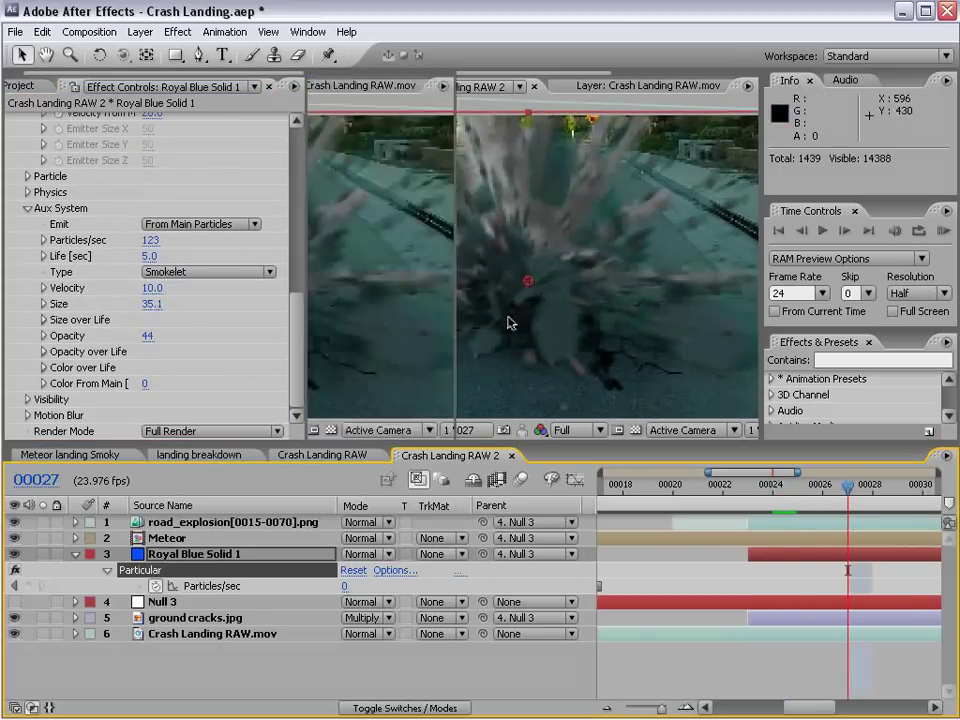
pyautogui.hotkey('ctrl', 's')
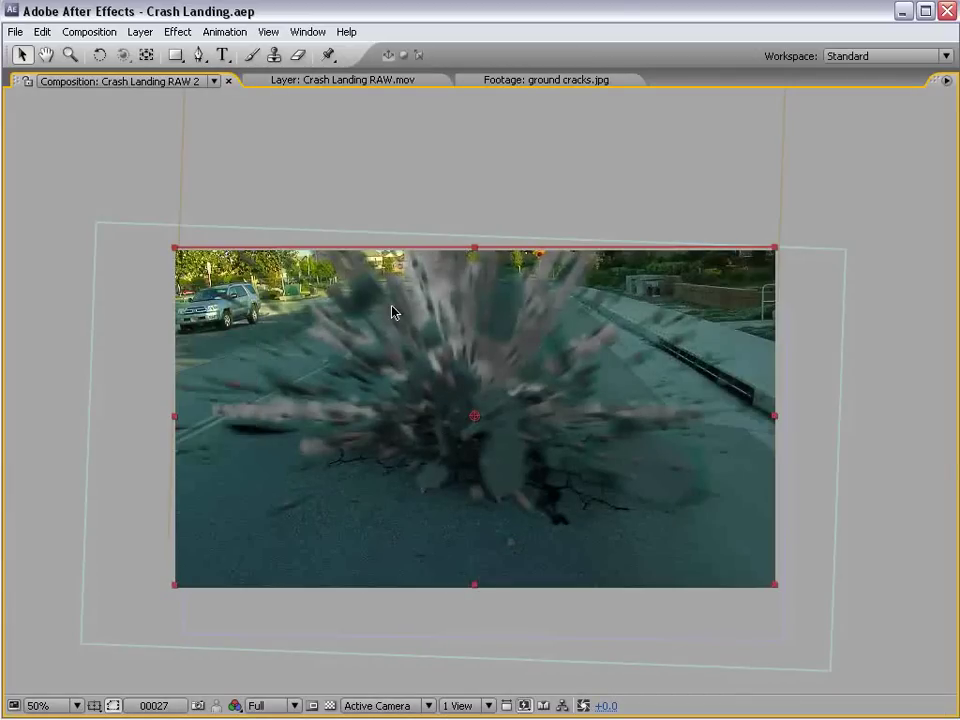
pyautogui.press('`')
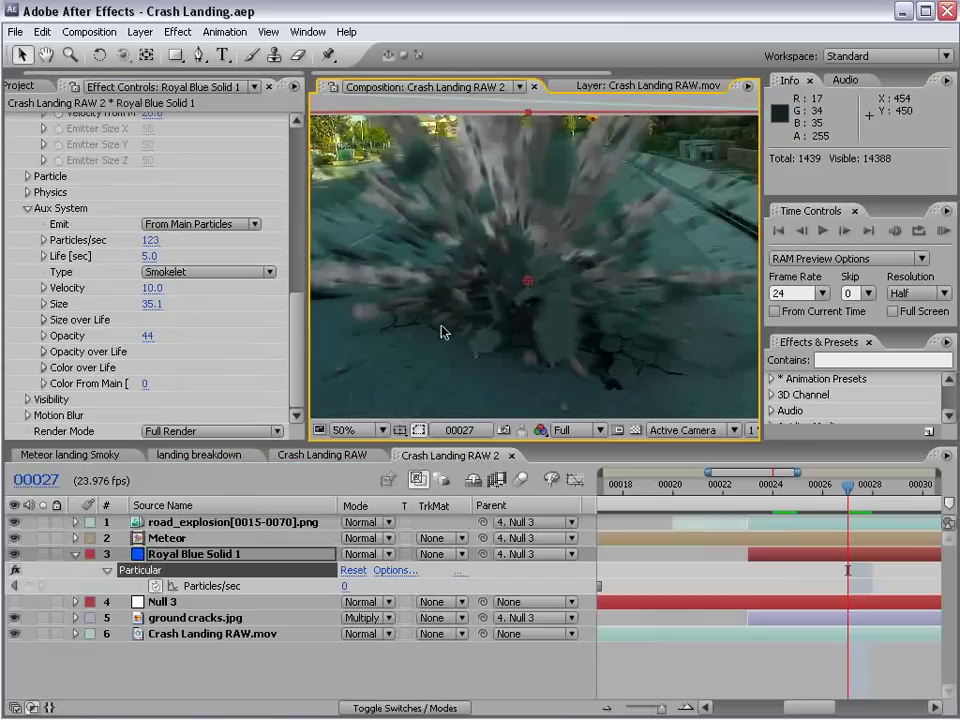
pyautogui.press(',')
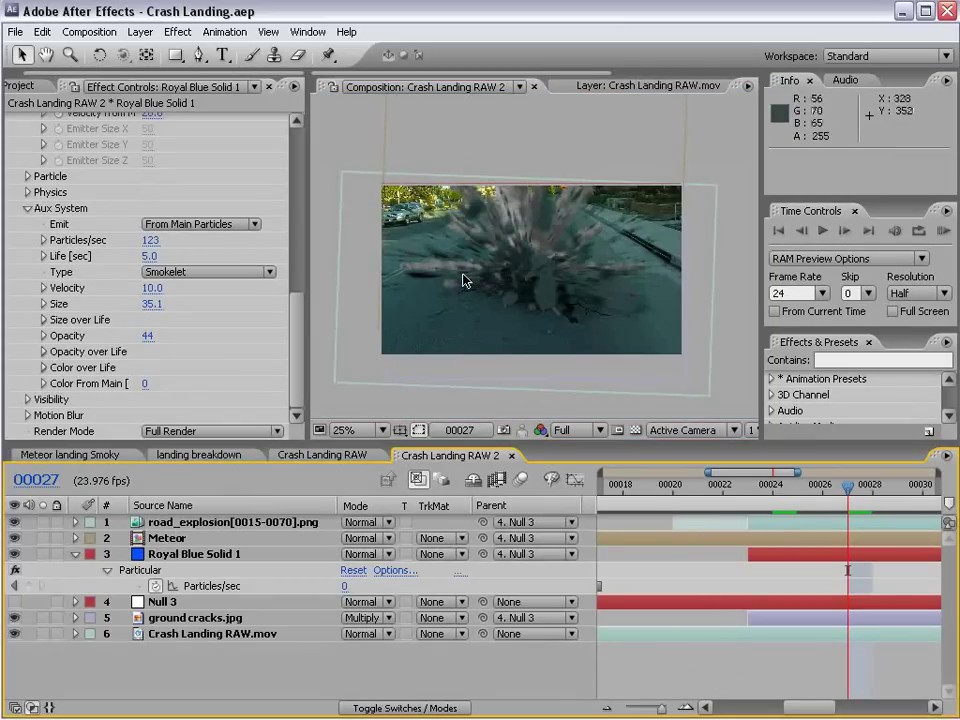
pyautogui.moveTo(778, 497); pyautogui.dragTo(748, 487)
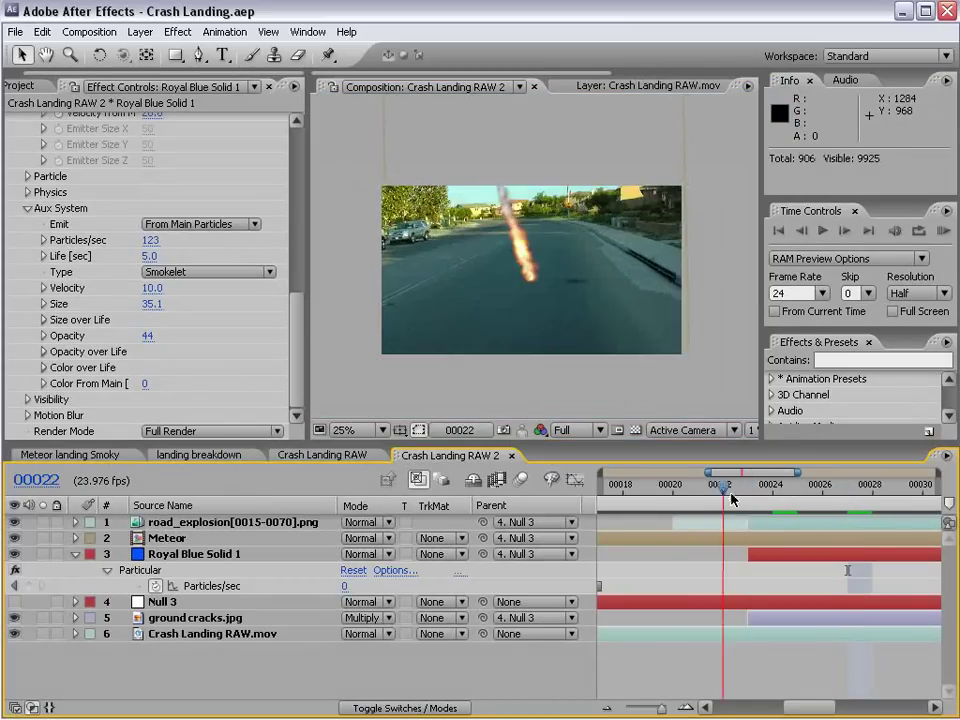
# - Rename the Royal Blue Solid 1 layer to 'Particular'
pyautogui.scroll(2, 535, 230)
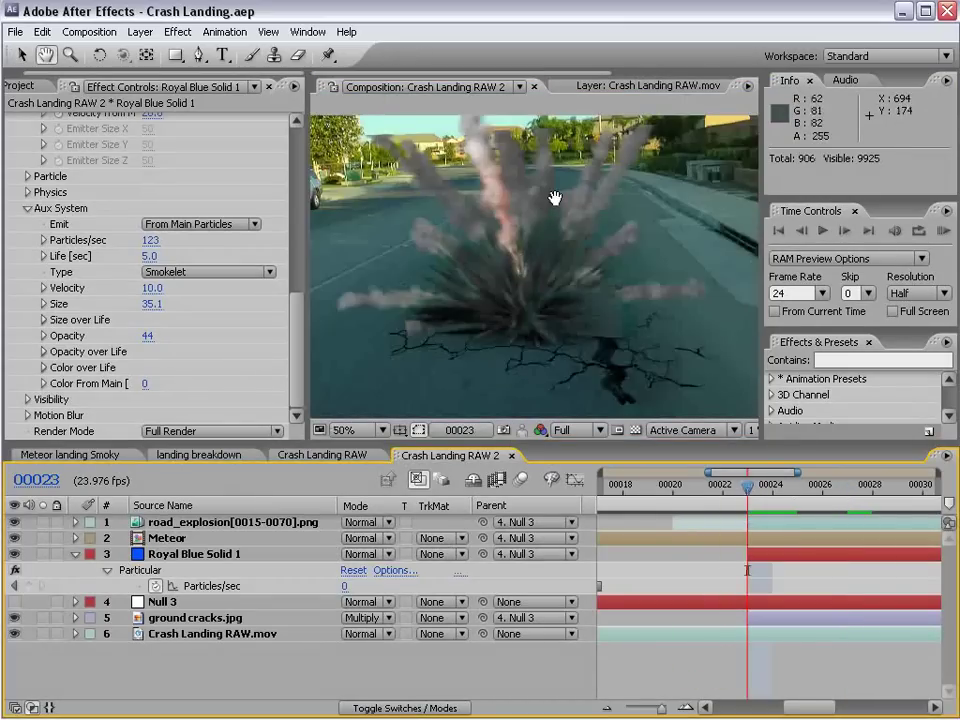
pyautogui.click(166, 558)
pyautogui.press('Return')
pyautogui.write('Pa')
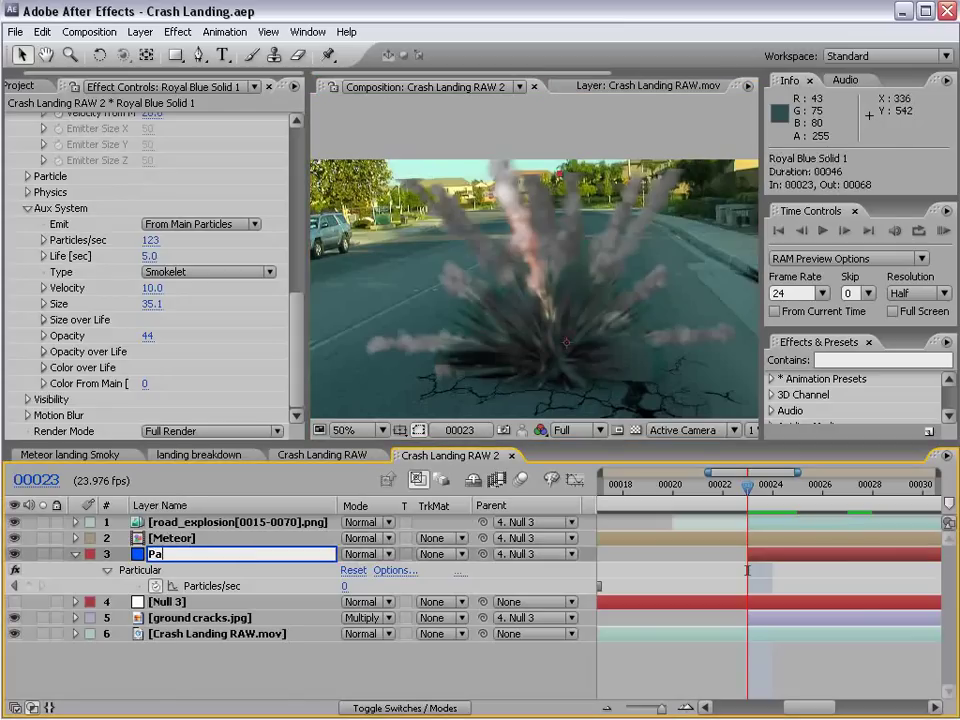
pyautogui.write('articul')
pyautogui.press('Return')
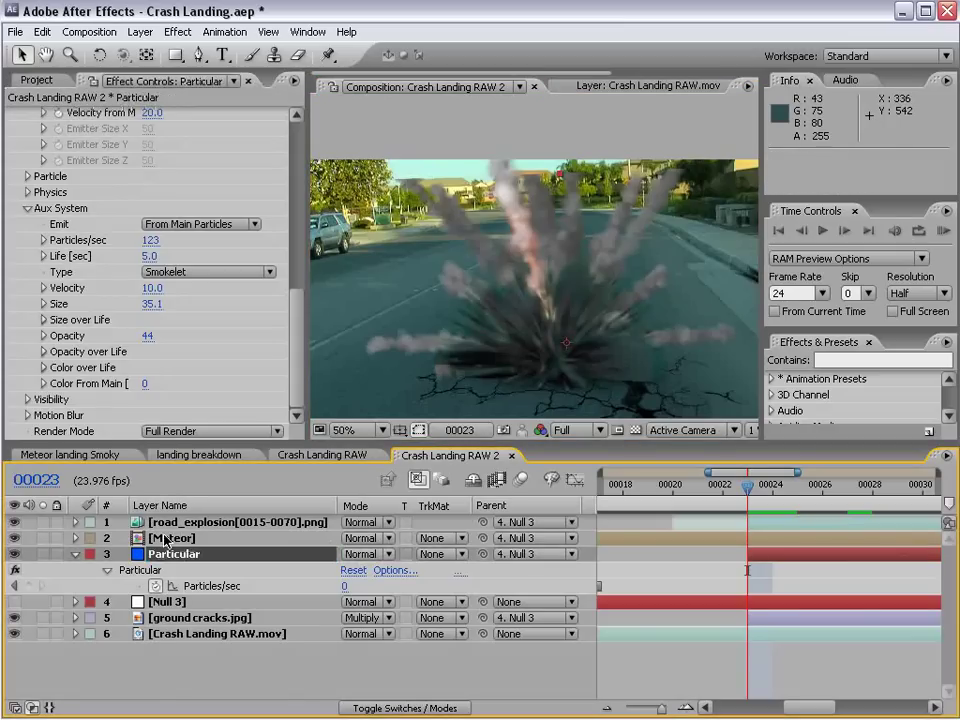
# - Set the Aux System smoke Life to 1.0 second
pyautogui.moveTo(297, 180); pyautogui.dragTo(313, 408)
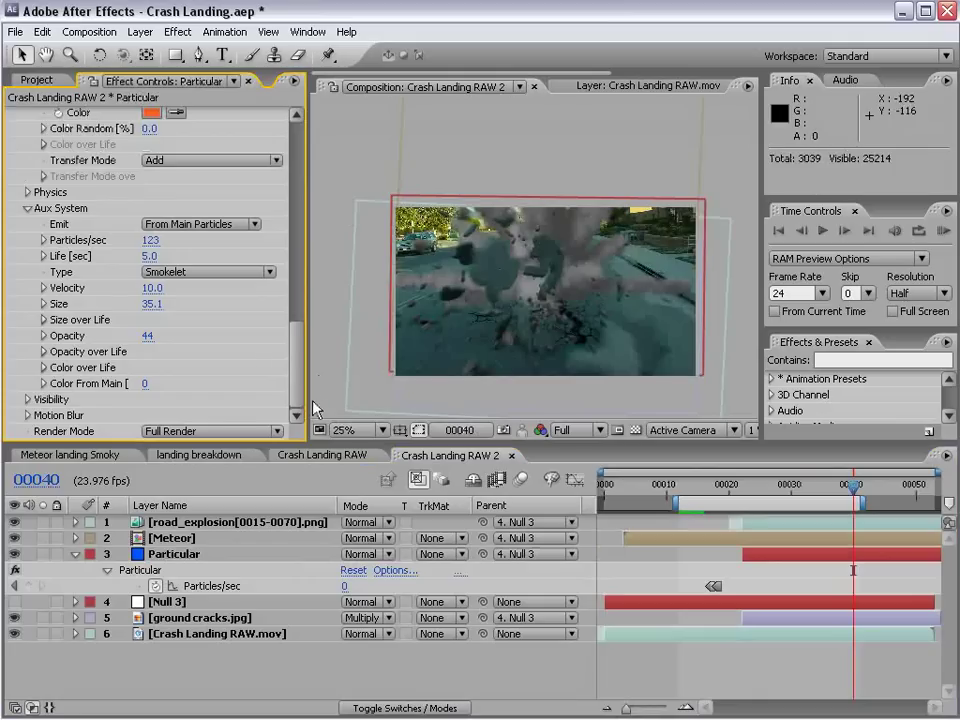
pyautogui.click(152, 256)
pyautogui.write('2')
pyautogui.click(304, 282)
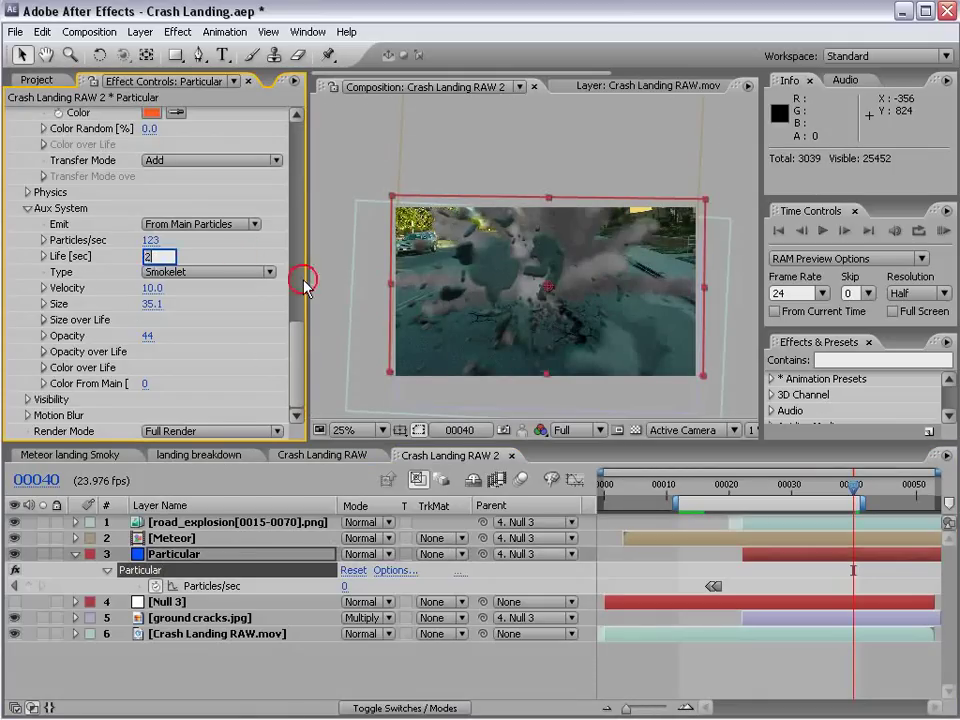
pyautogui.press('BackSpace')
pyautogui.write('1')
pyautogui.press('Return')
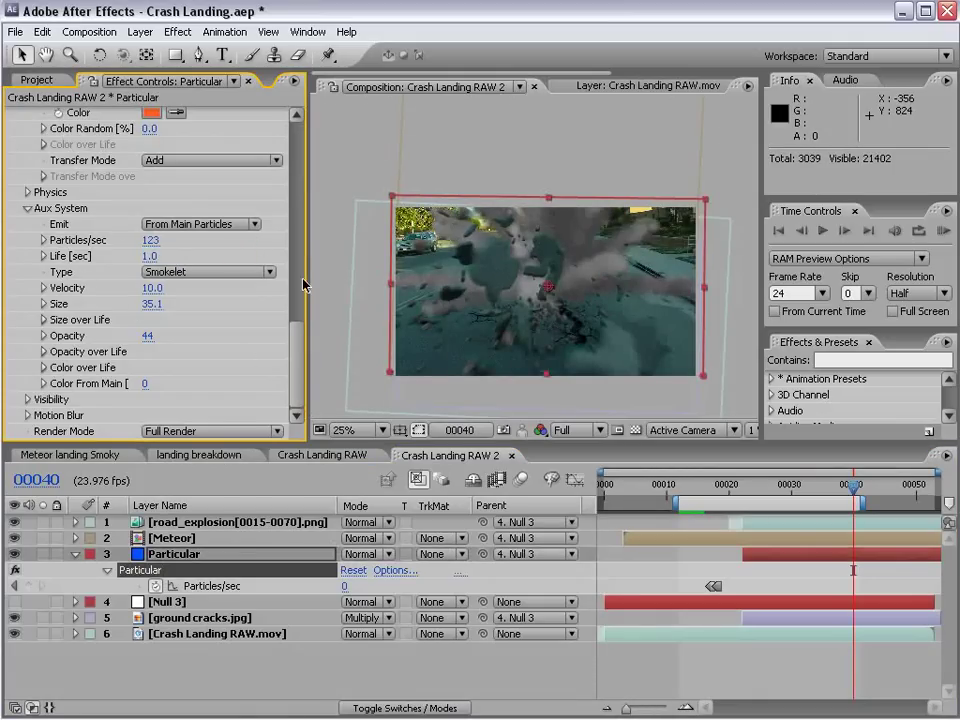
# - Time-stretch the road_explosion[0015-0070].png layer to 65%
pyautogui.scroll(2, 304, 285)
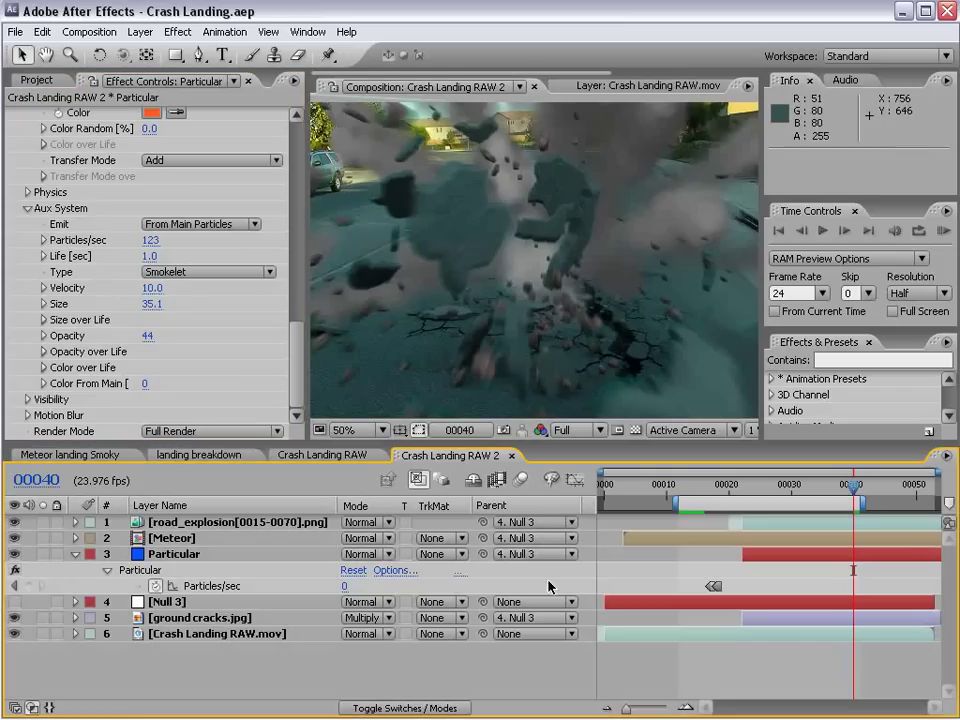
pyautogui.click(182, 526)
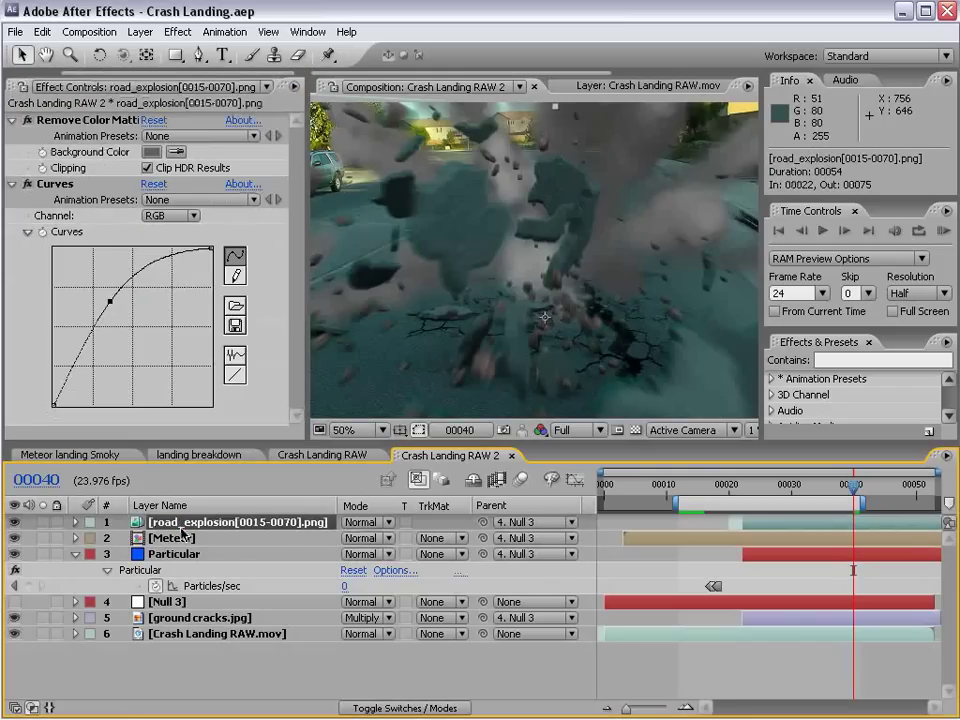
pyautogui.rightClick(175, 530)
pyautogui.moveTo(215, 615)
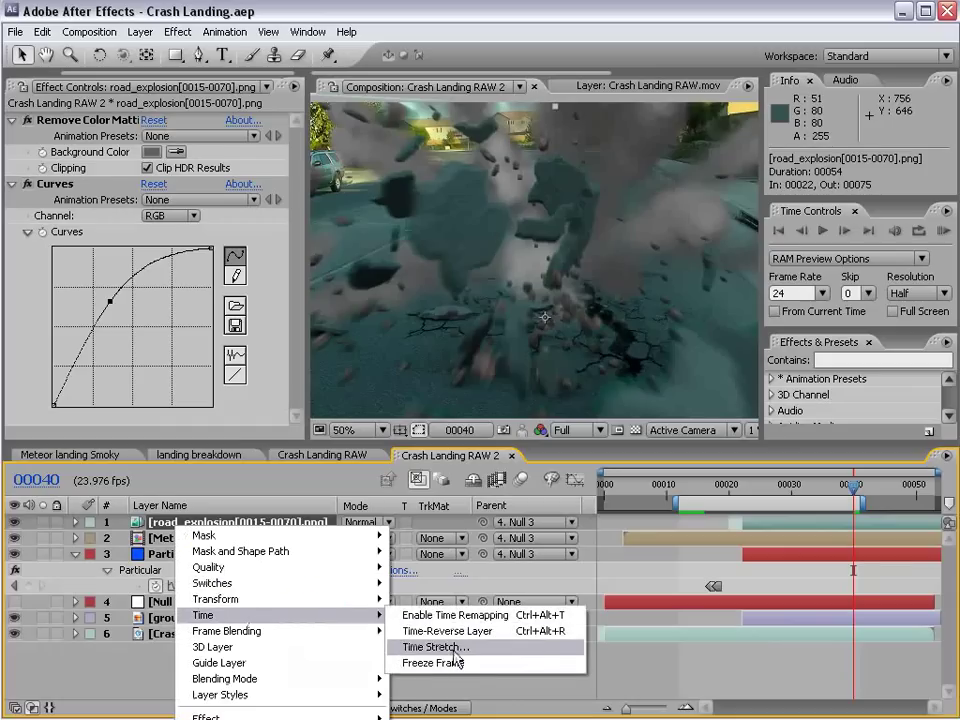
pyautogui.click(452, 647)
pyautogui.moveTo(392, 334); pyautogui.dragTo(227, 294)
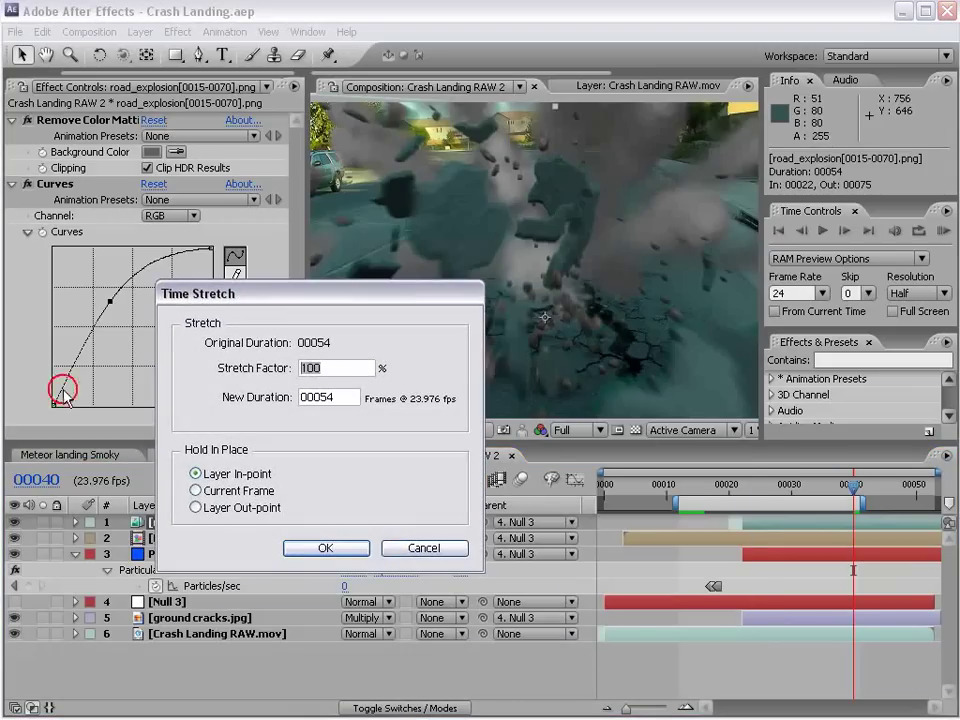
pyautogui.click(338, 553)
# - Save the project and RAM preview the full impact
pyautogui.hotkey('ctrl', 's')
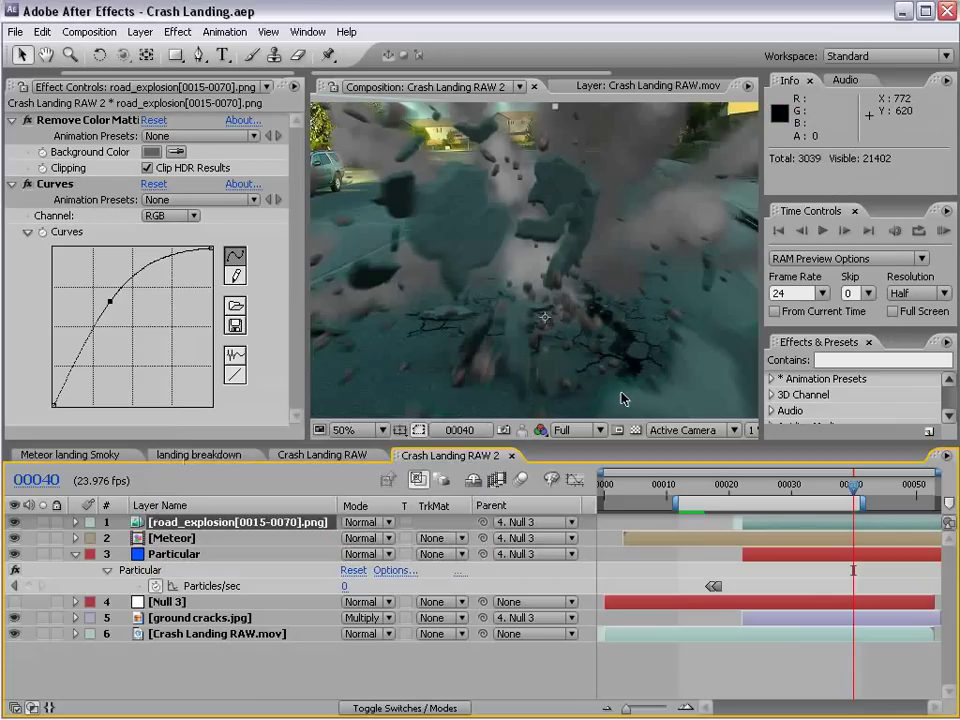
pyautogui.press('KP_0')
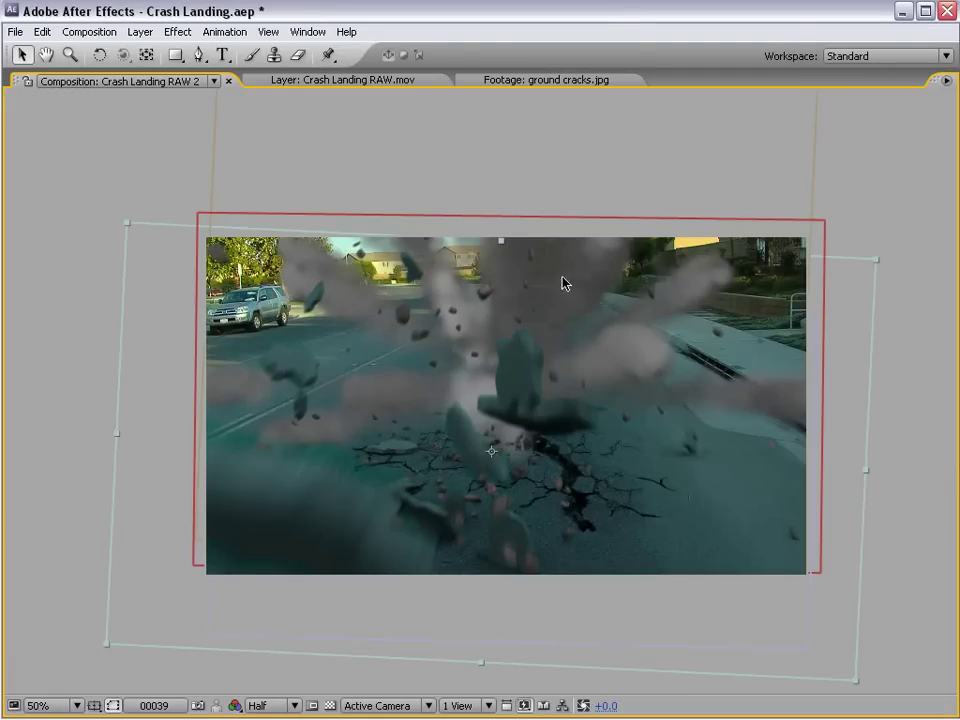
pyautogui.press('`')
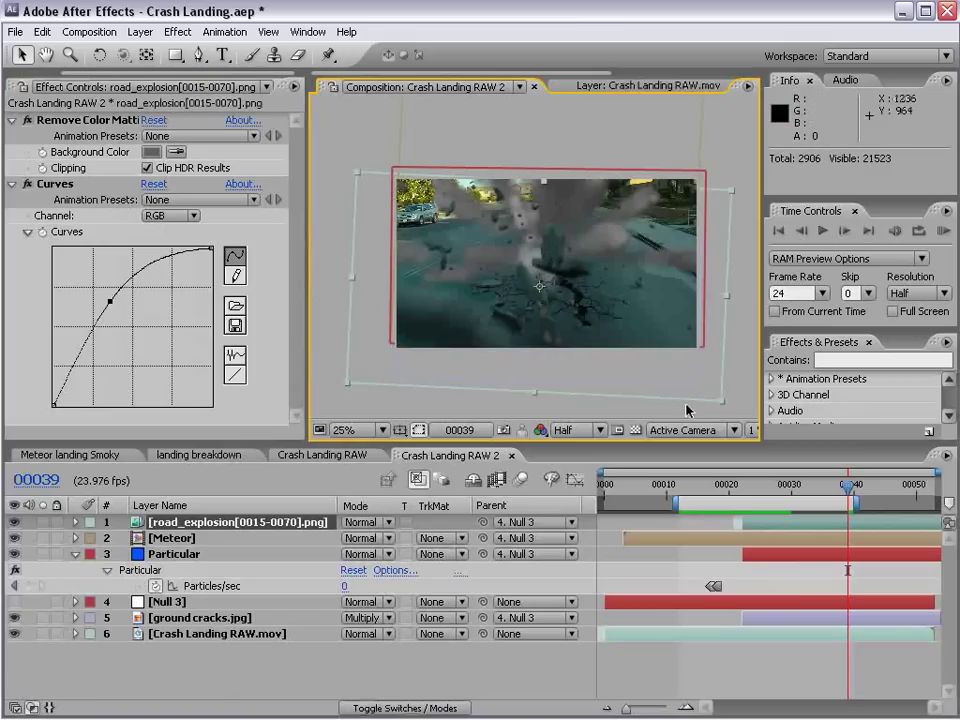
pyautogui.hotkey('ctrl', 's')
# - Add a Curves effect to the Particular smoke layer
pyautogui.click(210, 660)
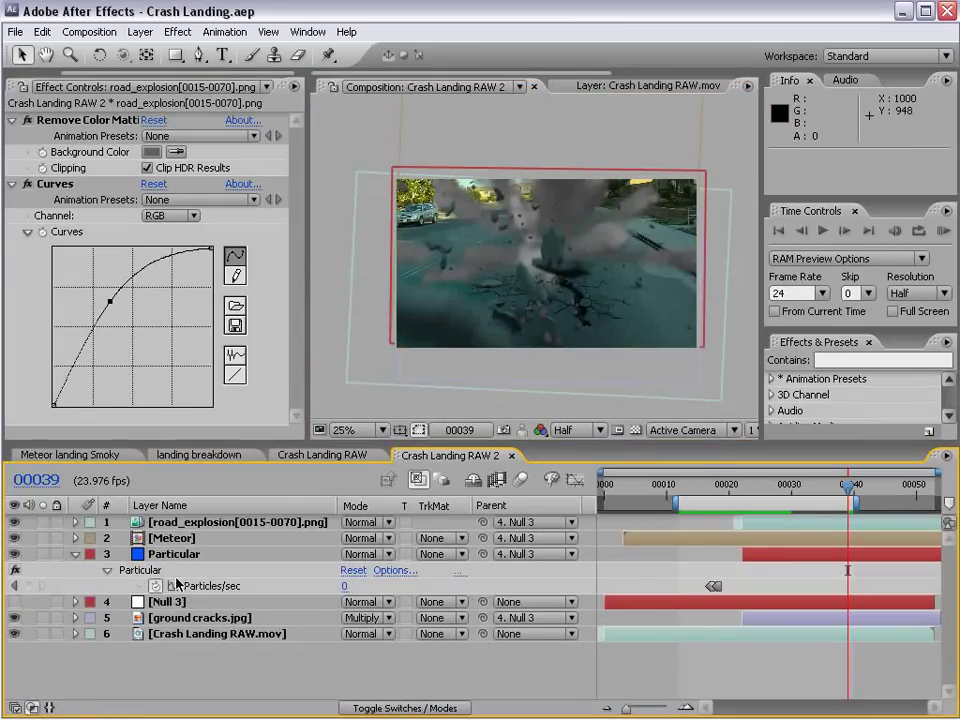
pyautogui.click(174, 557)
pyautogui.click(177, 31)
pyautogui.moveTo(213, 187)
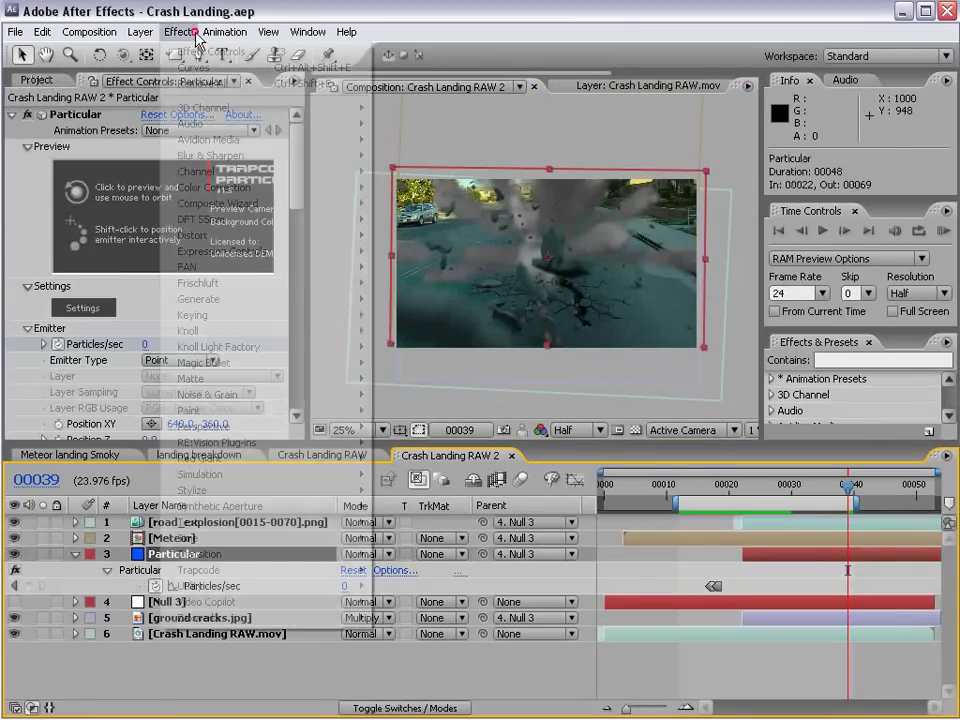
pyautogui.click(400, 426)
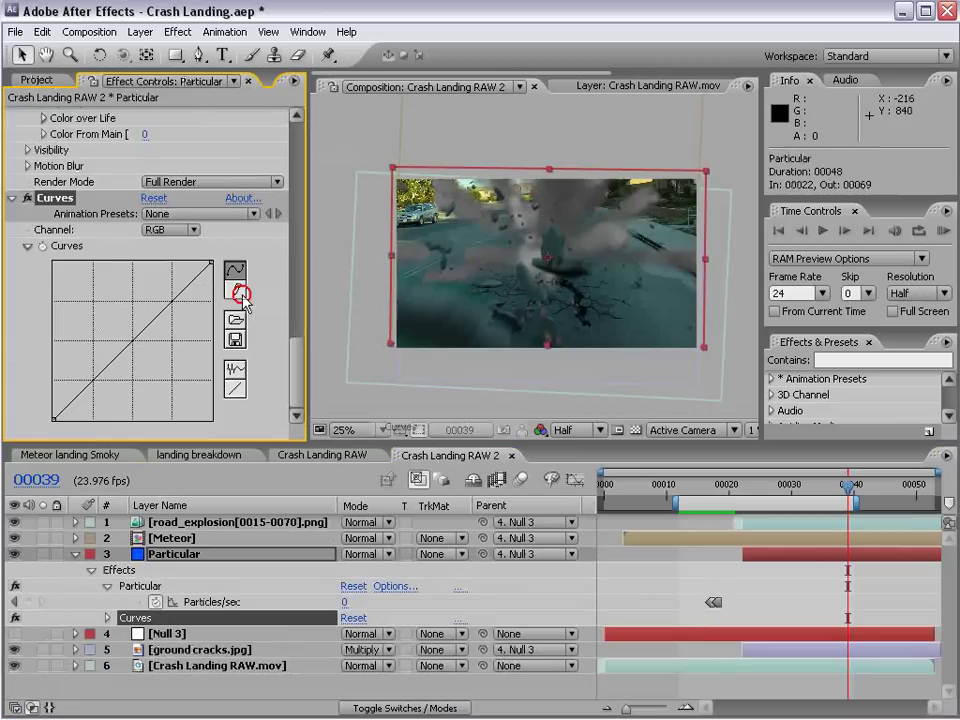
pyautogui.scroll(10, 226, 274)
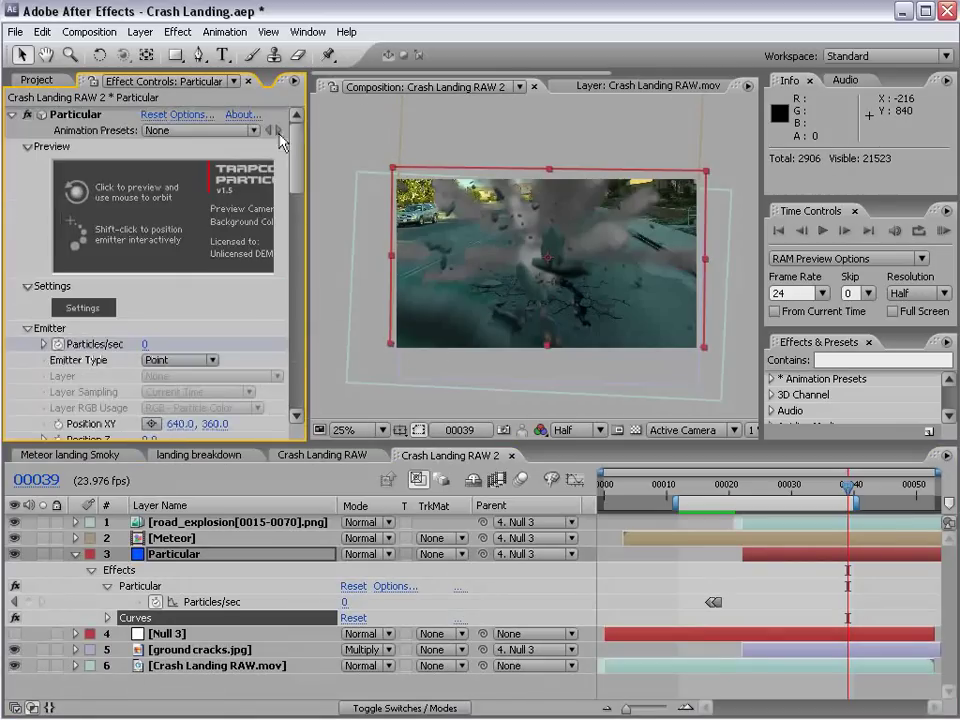
pyautogui.click(13, 115)
# - Lower the Particular emitter position toward the road, to about Y 471
pyautogui.moveTo(743, 485); pyautogui.dragTo(743, 500)
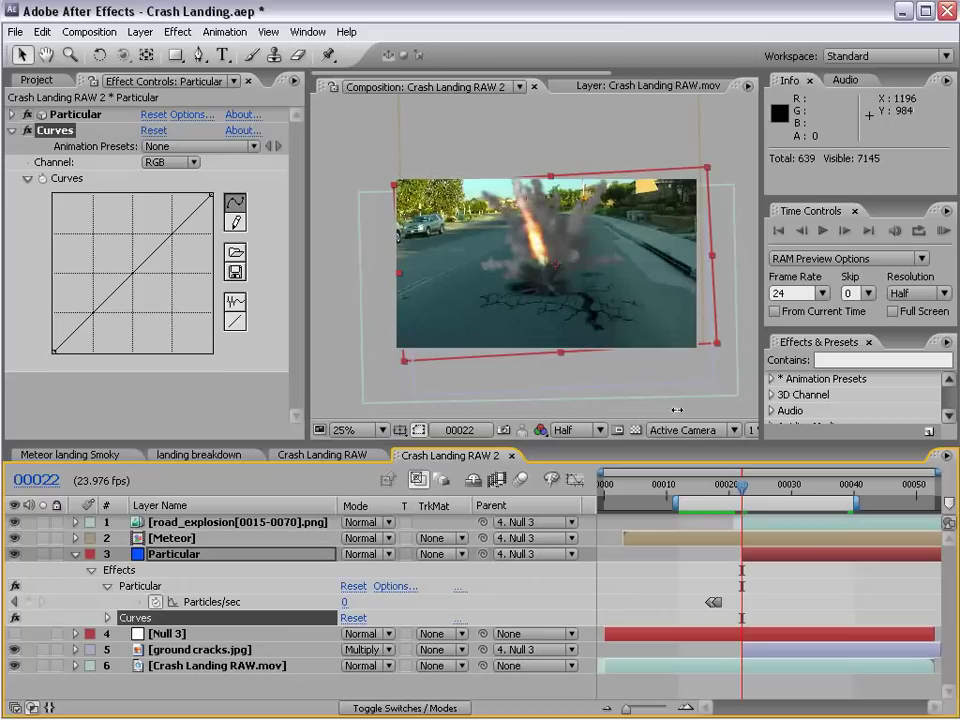
pyautogui.moveTo(574, 271); pyautogui.dragTo(574, 253)
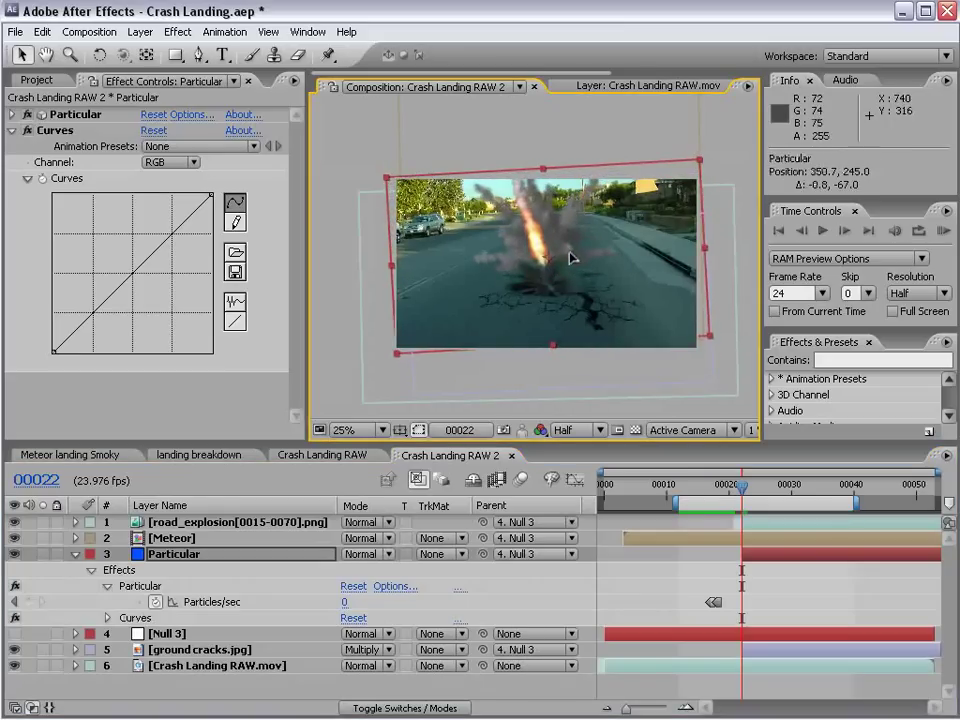
pyautogui.click(13, 115)
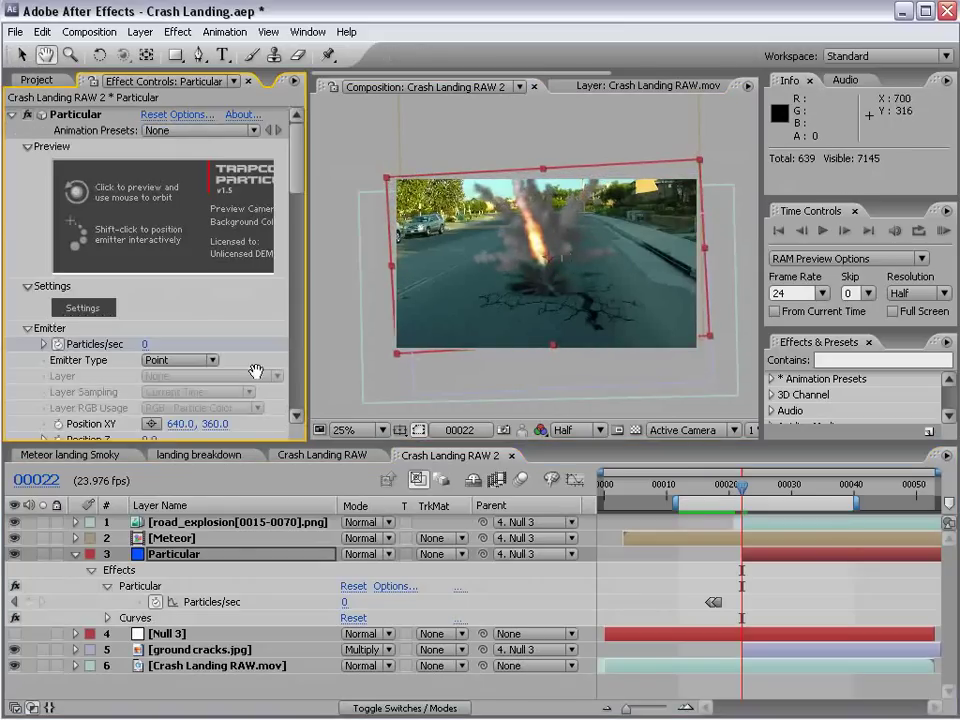
pyautogui.scroll(-3, 250, 365)
pyautogui.moveTo(210, 335)
pyautogui.mouseDown()
pyautogui.moveTo(354, 304)
pyautogui.moveTo(329, 311)
pyautogui.mouseUp()
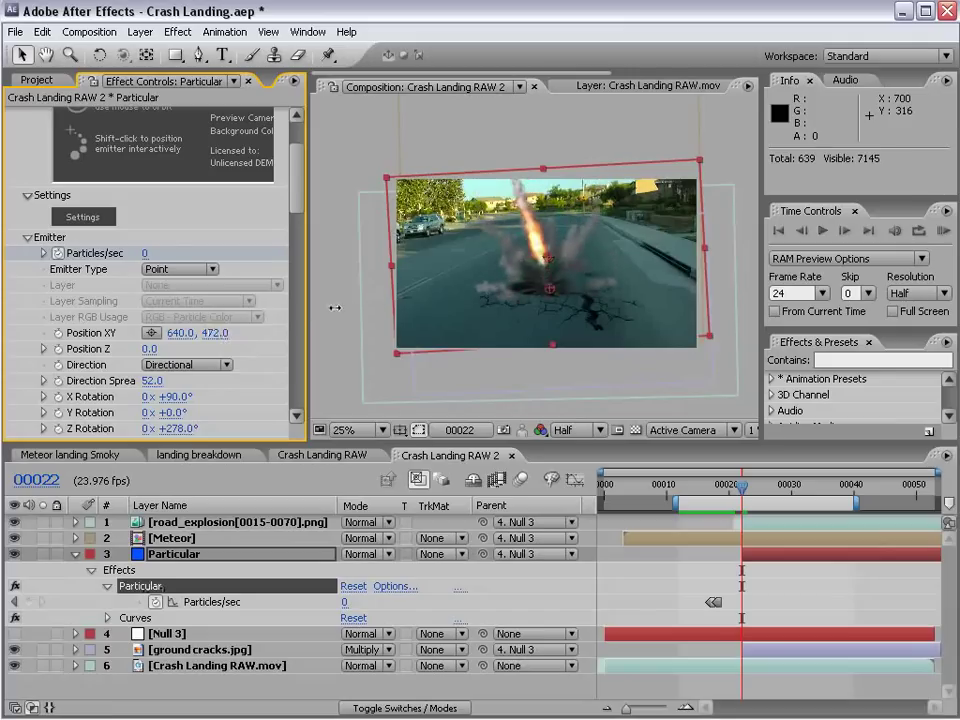
# - Bend the RGB curve up, raise the Red curve, then switch to the Blue channel
pyautogui.moveTo(298, 178); pyautogui.dragTo(308, 388)
pyautogui.click(60, 198)
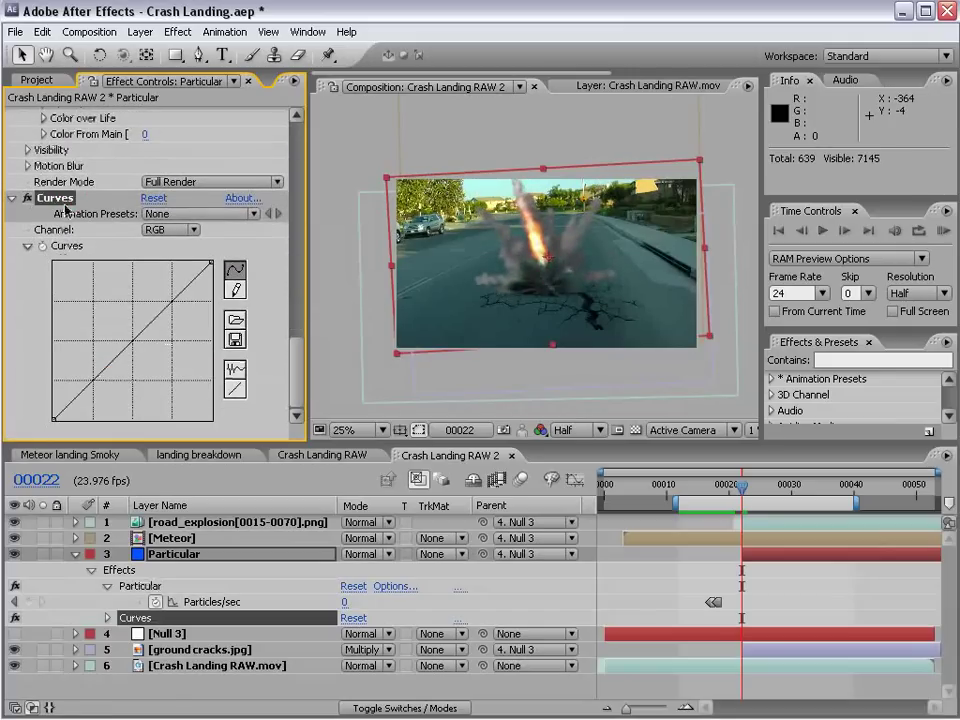
pyautogui.moveTo(129, 342); pyautogui.dragTo(126, 316)
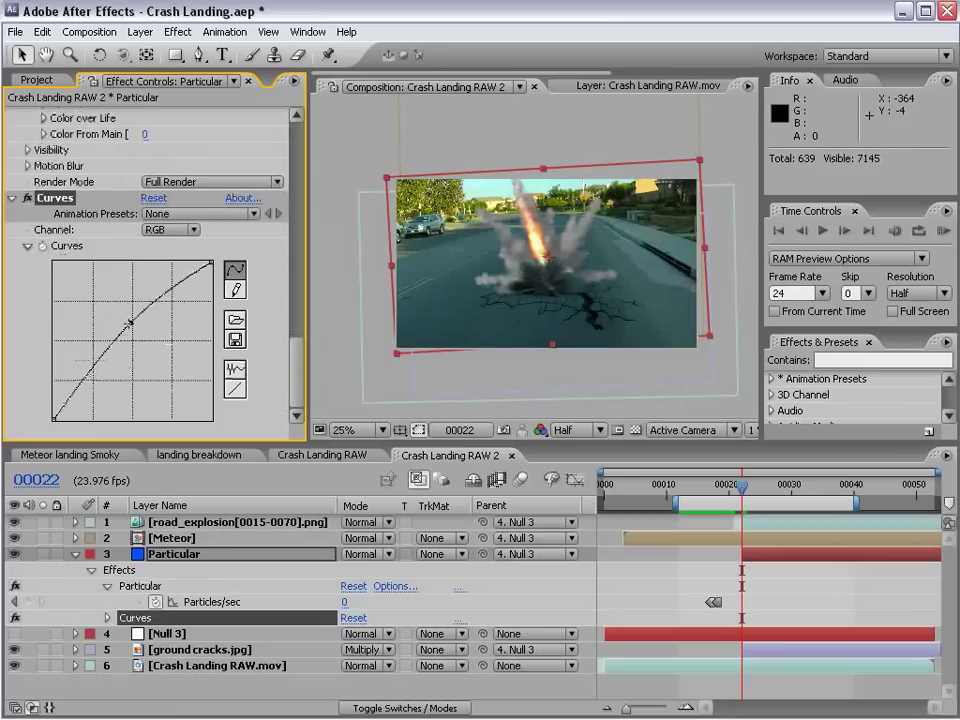
pyautogui.click(172, 231)
pyautogui.click(172, 230)
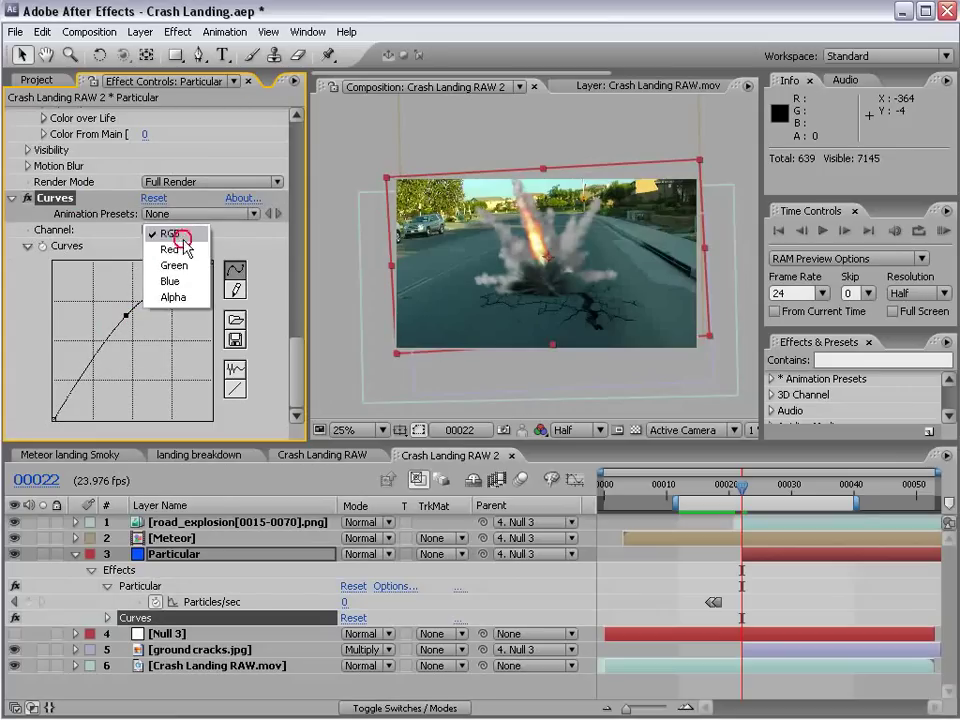
pyautogui.moveTo(136, 337)
pyautogui.mouseDown()
pyautogui.moveTo(136, 309)
pyautogui.moveTo(165, 328)
pyautogui.mouseUp()
pyautogui.click(172, 230)
pyautogui.click(180, 263)
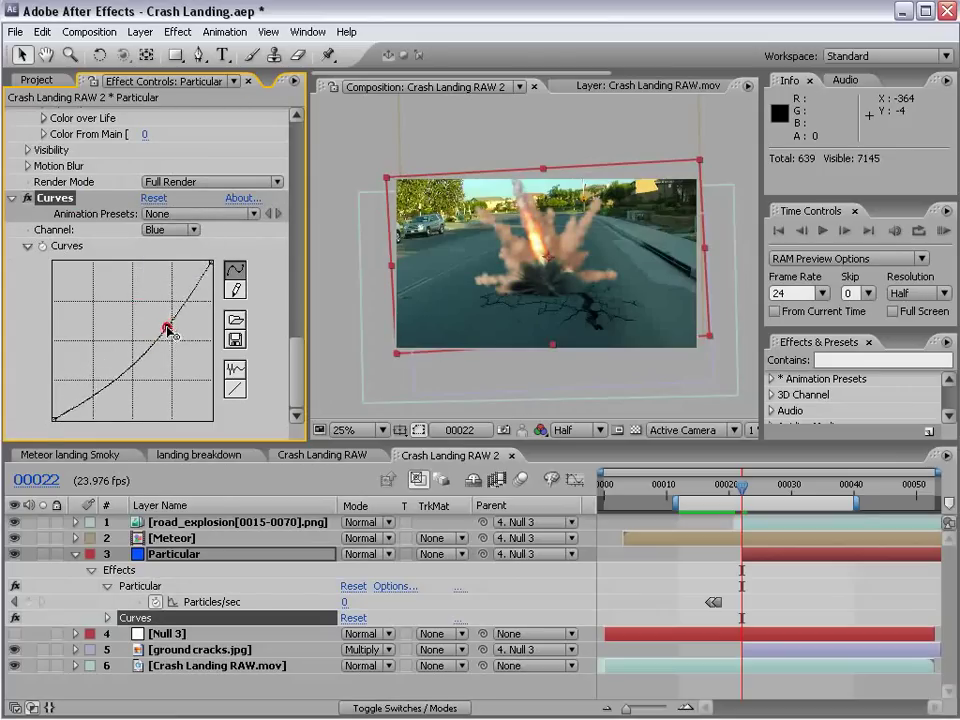
# - Add a Glow effect to the Particular smoke and rough in its intensity and radius
pyautogui.press('.')
pyautogui.click(178, 31)
pyautogui.moveTo(192, 490)
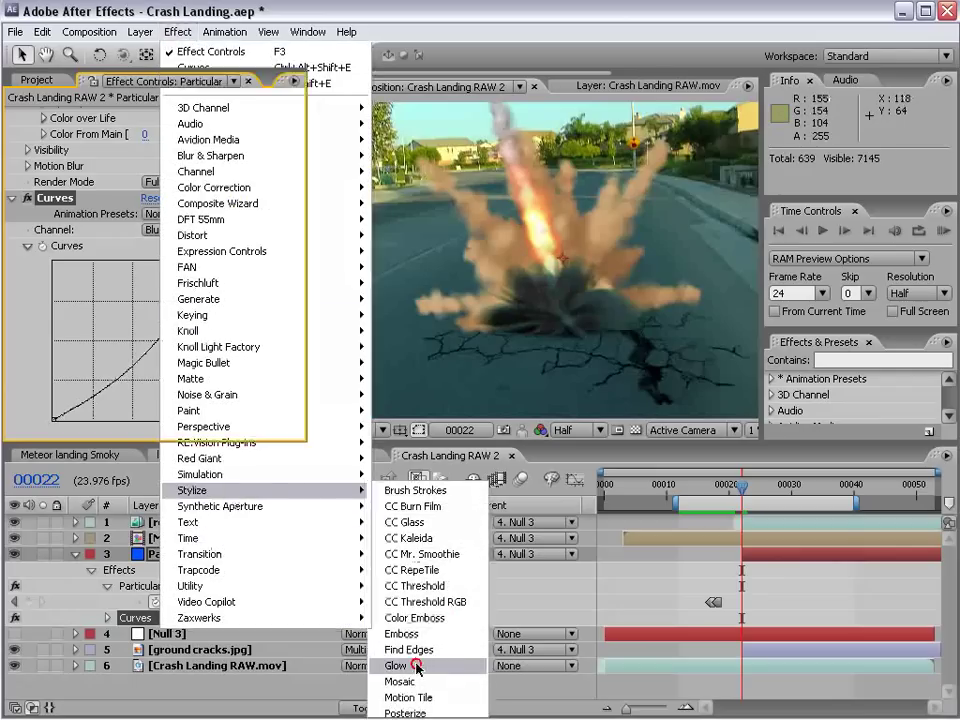
pyautogui.click(420, 665)
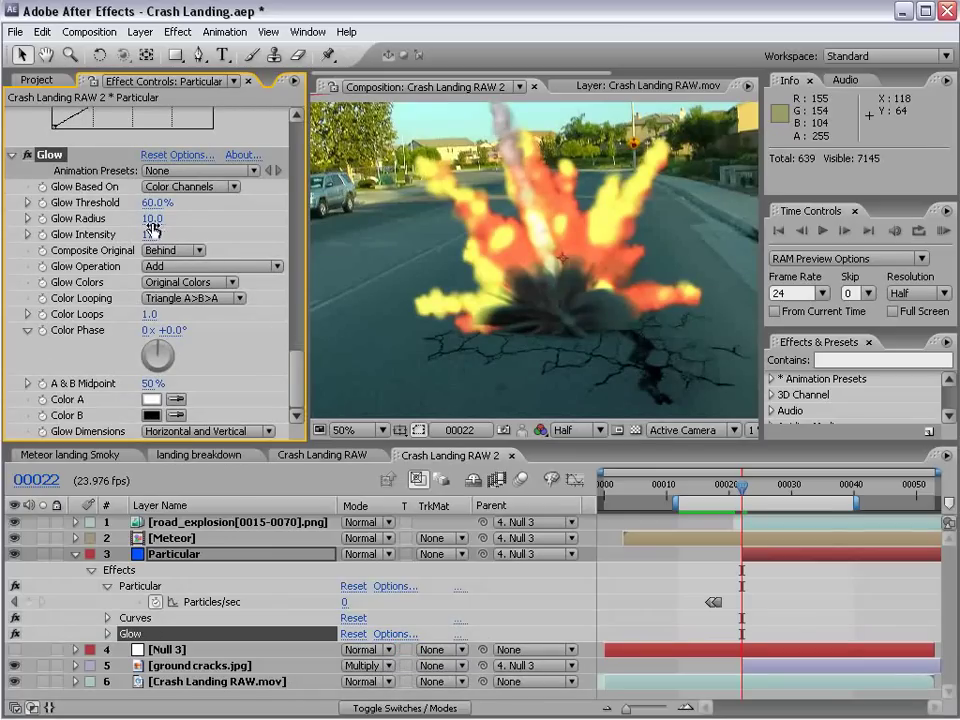
pyautogui.moveTo(152, 230)
pyautogui.mouseDown()
pyautogui.moveTo(18, 244)
pyautogui.moveTo(26, 244)
pyautogui.mouseUp()
pyautogui.moveTo(150, 218); pyautogui.dragTo(134, 230)
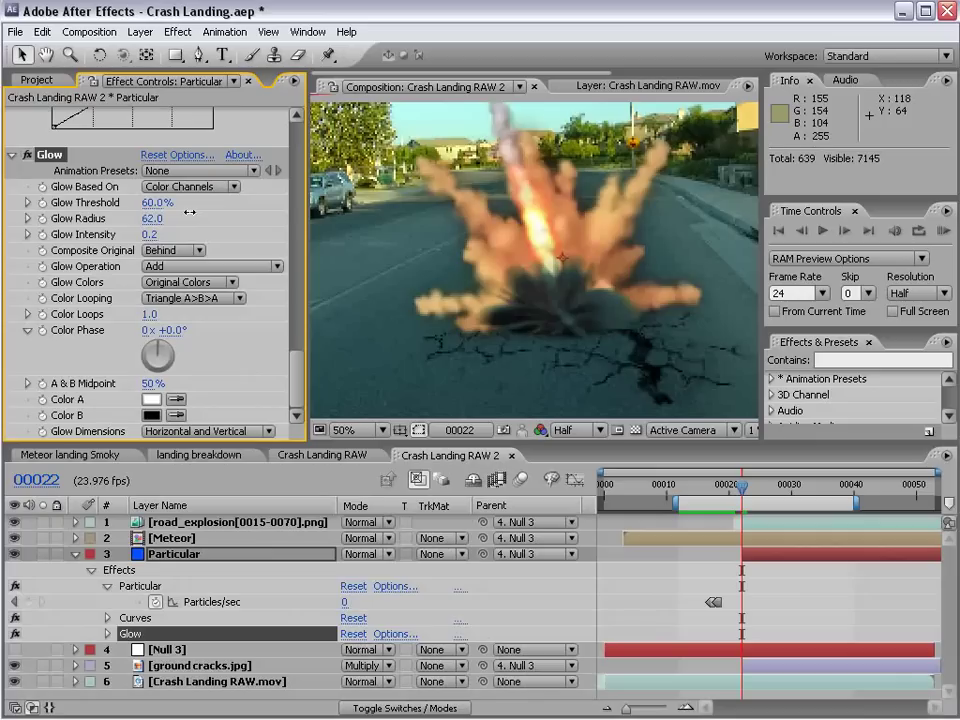
# - Set Glow Colors to A & B Colors, with orange Color A and red Color B
pyautogui.click(175, 283)
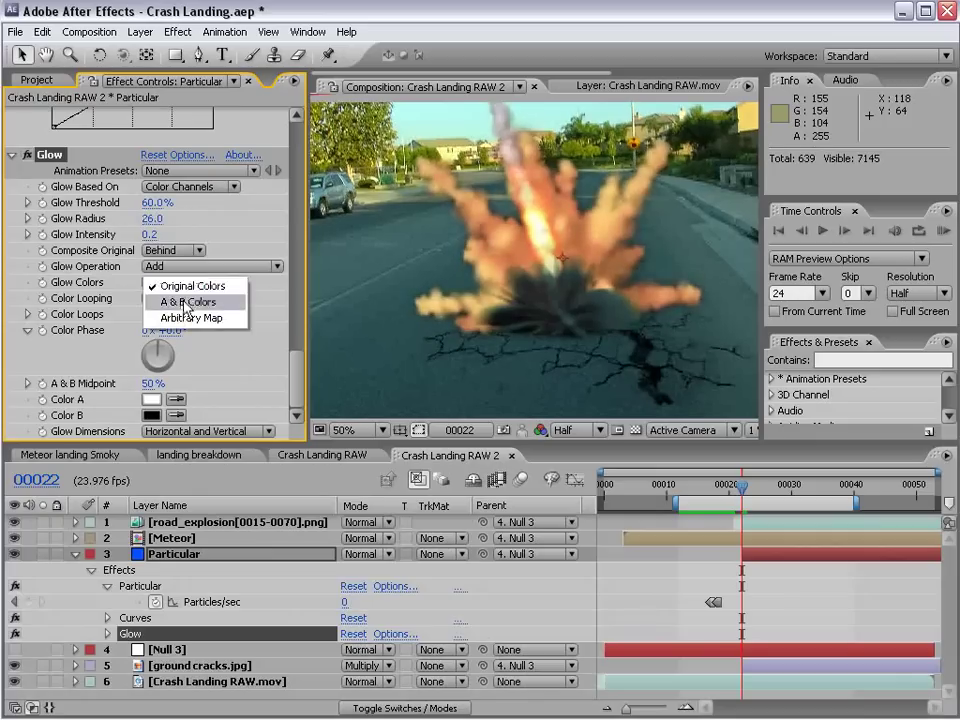
pyautogui.click(151, 399)
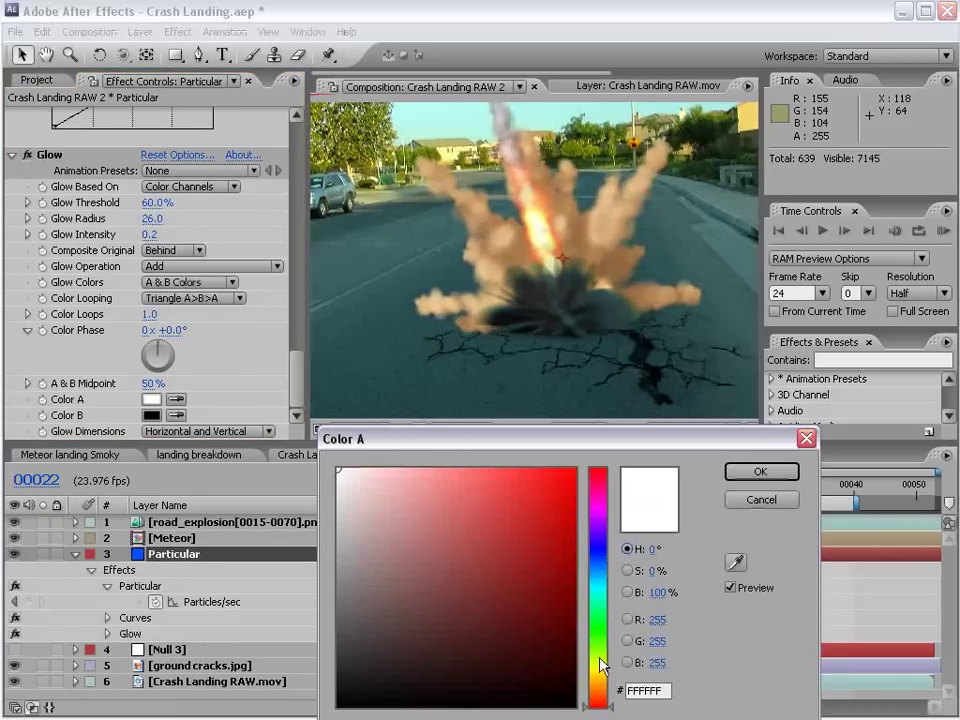
pyautogui.moveTo(602, 665); pyautogui.dragTo(605, 690)
pyautogui.click(512, 476)
pyautogui.click(735, 467)
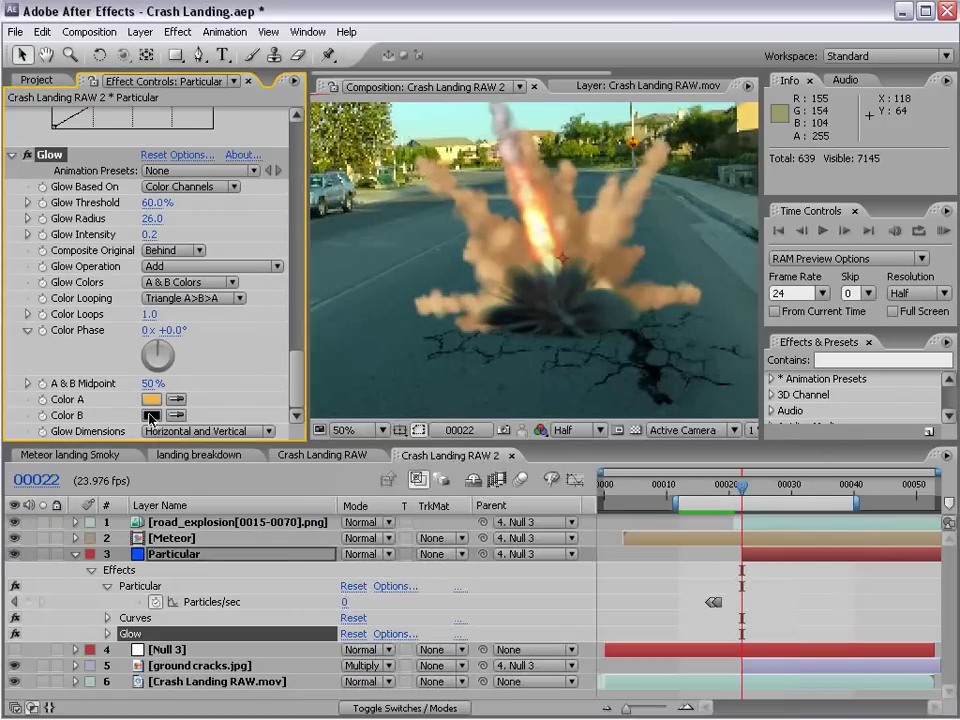
pyautogui.click(151, 415)
pyautogui.click(574, 499)
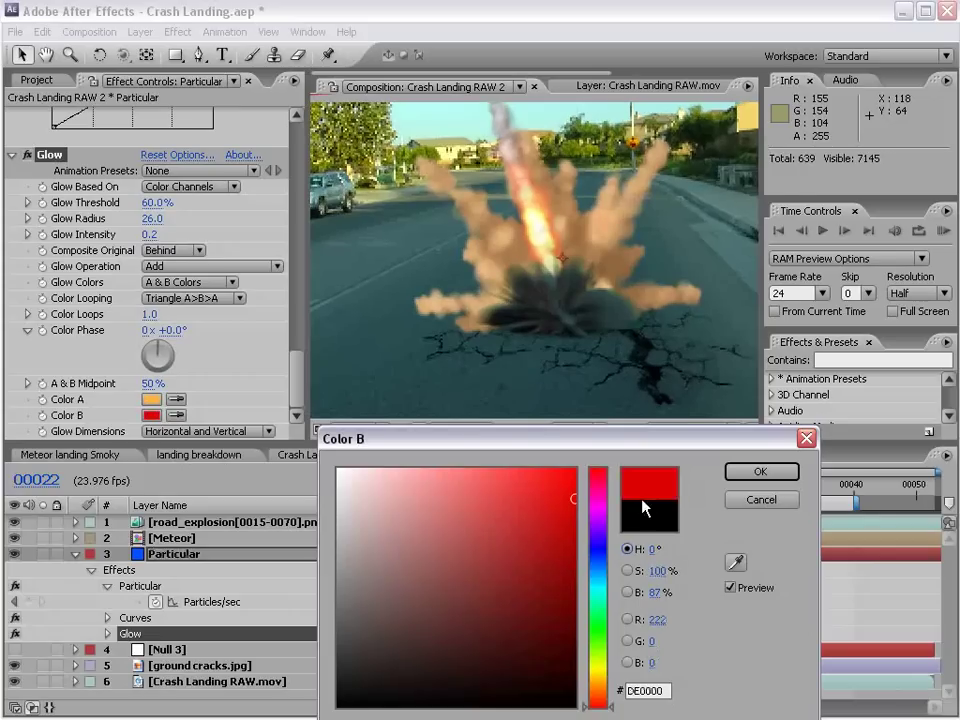
pyautogui.click(761, 473)
# - Set the glow intensity to 1.2 and the radius to 55
pyautogui.moveTo(149, 234); pyautogui.dragTo(254, 218)
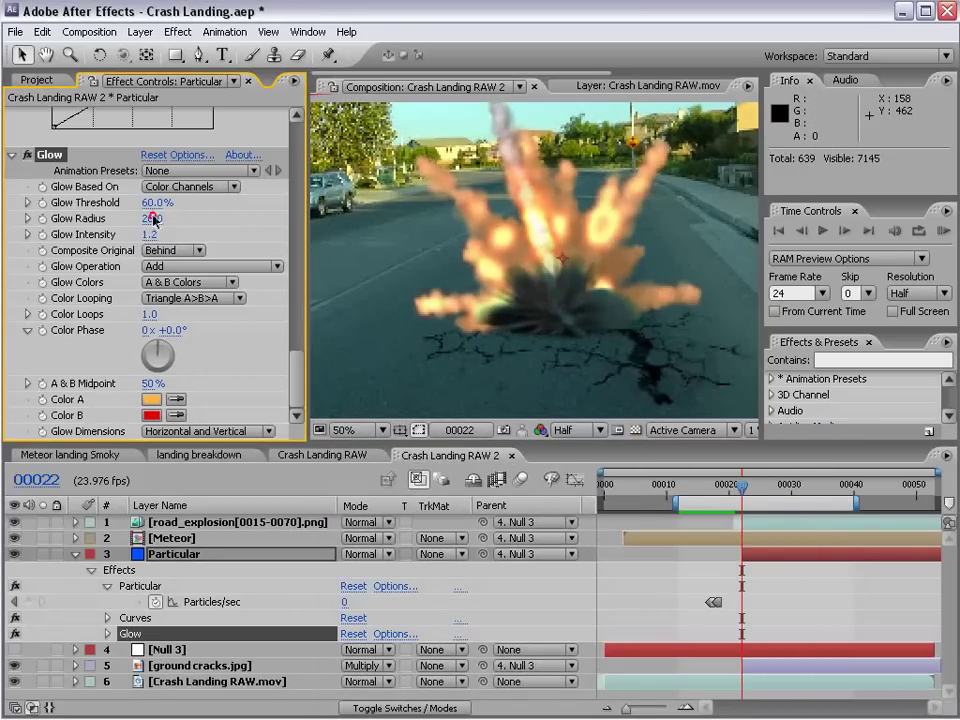
pyautogui.moveTo(153, 219); pyautogui.dragTo(136, 218)
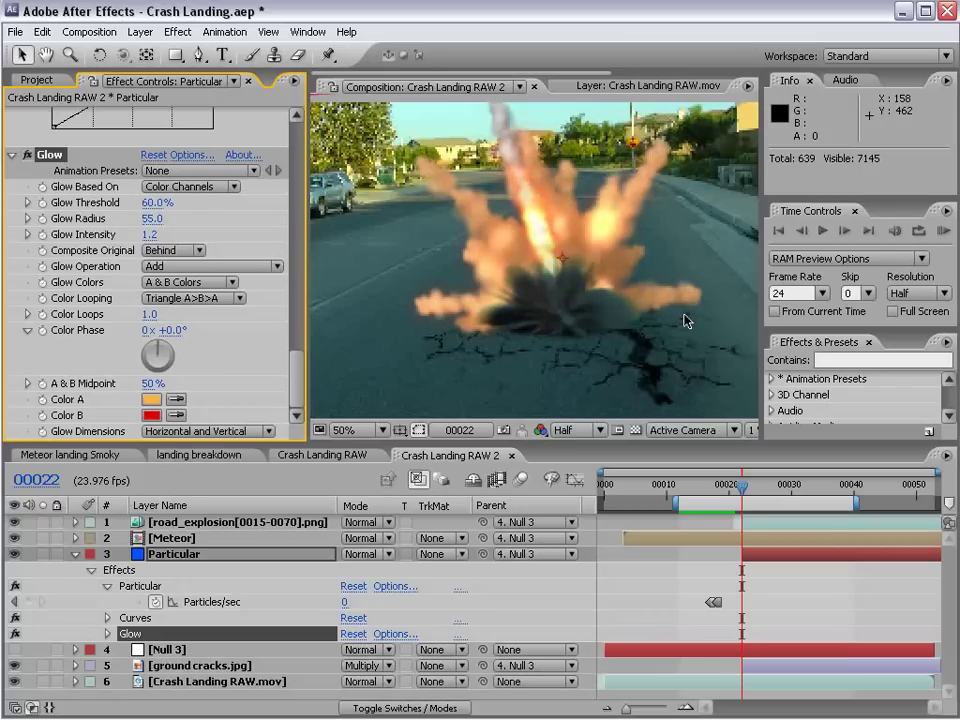
pyautogui.scroll(3, 476, 272)
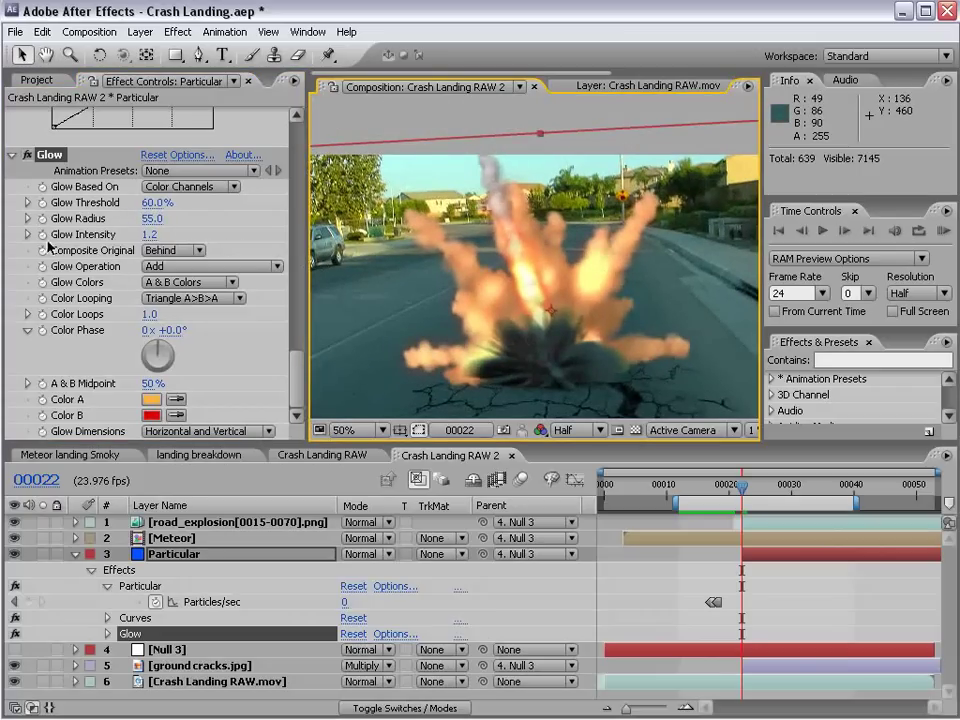
# - Keyframe Curves and Glow Intensity at frame 22, then reset Curves and zero Glow Intensity at frame 27
pyautogui.moveTo(296, 385); pyautogui.dragTo(298, 325)
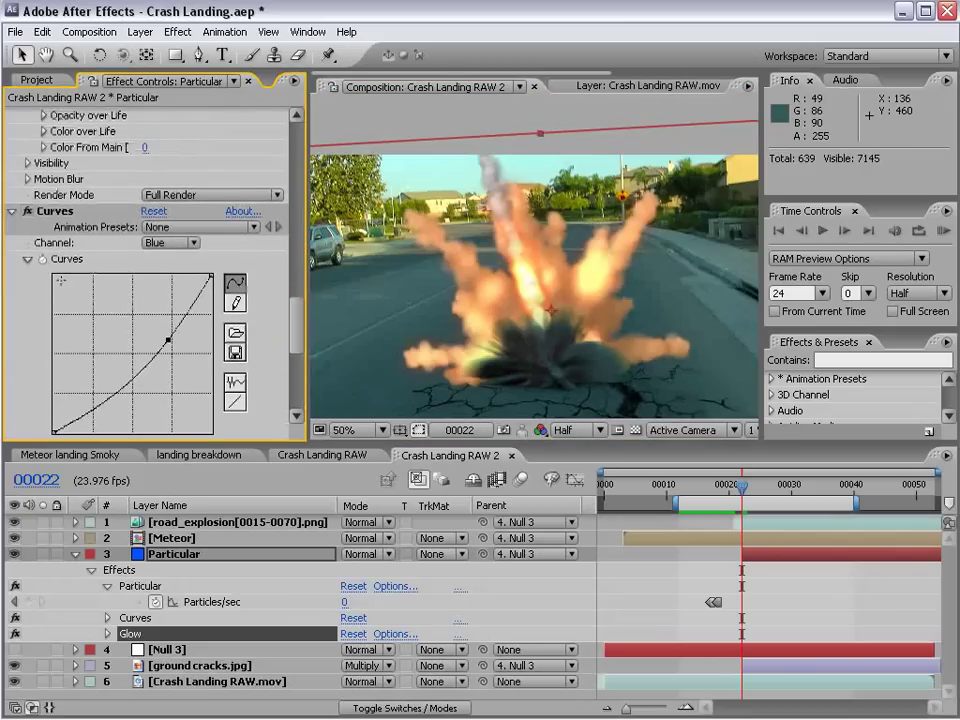
pyautogui.click(46, 261)
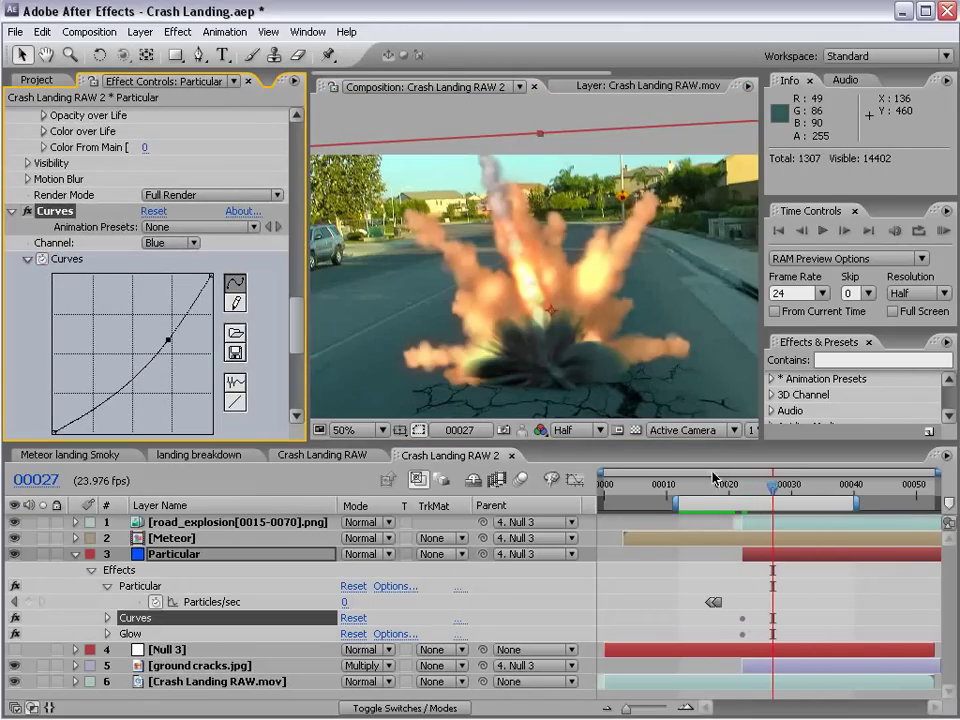
pyautogui.scroll(-1, 300, 310)
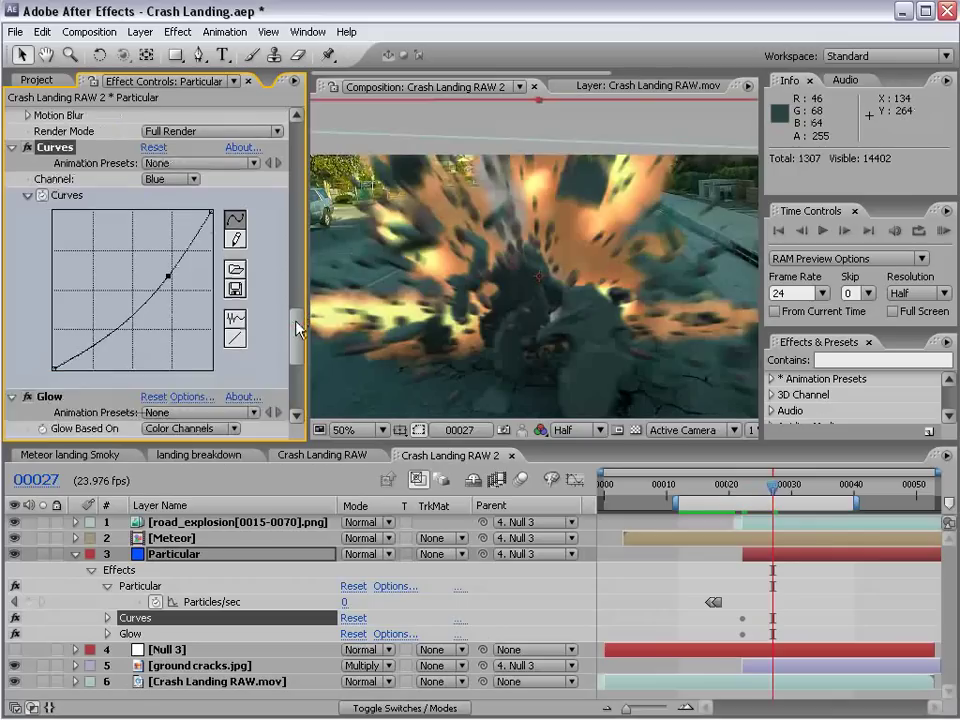
pyautogui.scroll(-4, 301, 340)
pyautogui.scroll(4, 220, 260)
pyautogui.click(153, 151)
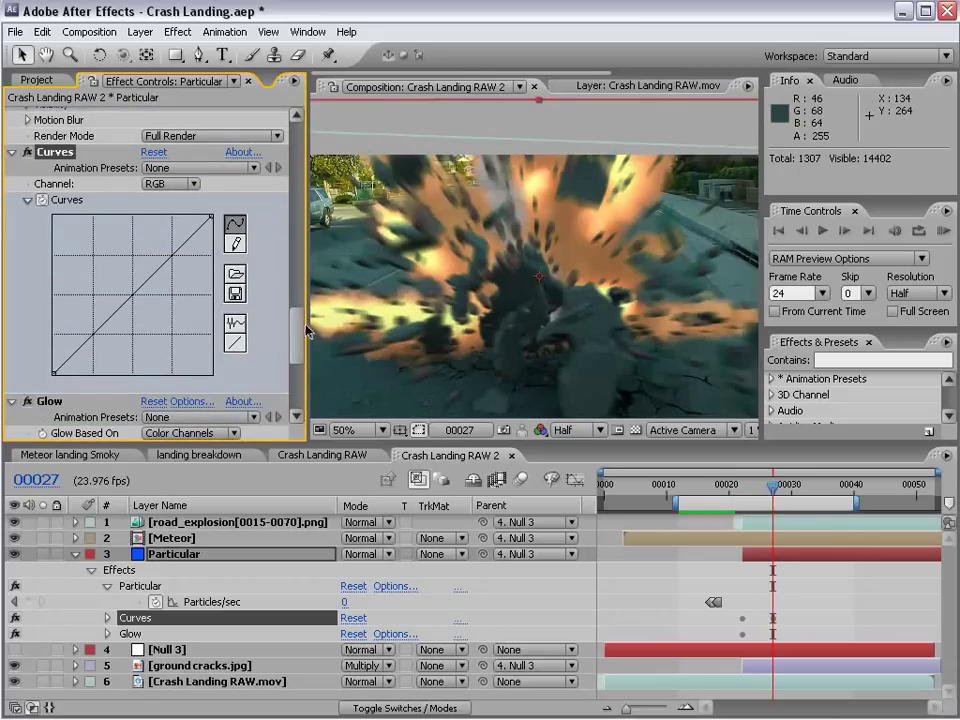
pyautogui.click(294, 391)
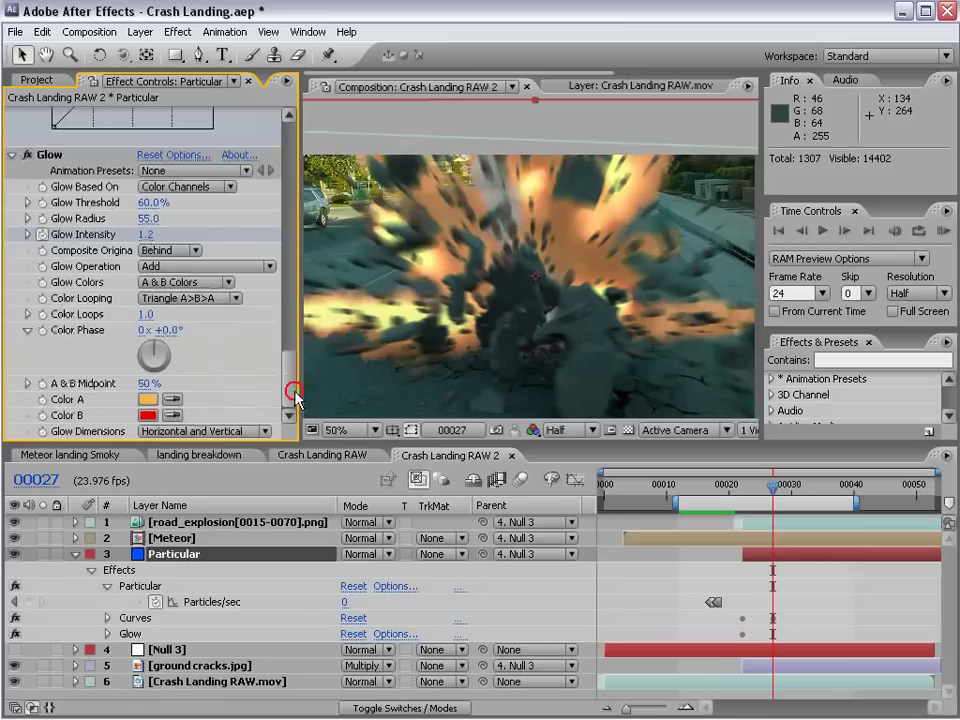
pyautogui.click(147, 234)
pyautogui.write('0')
pyautogui.press('Return')
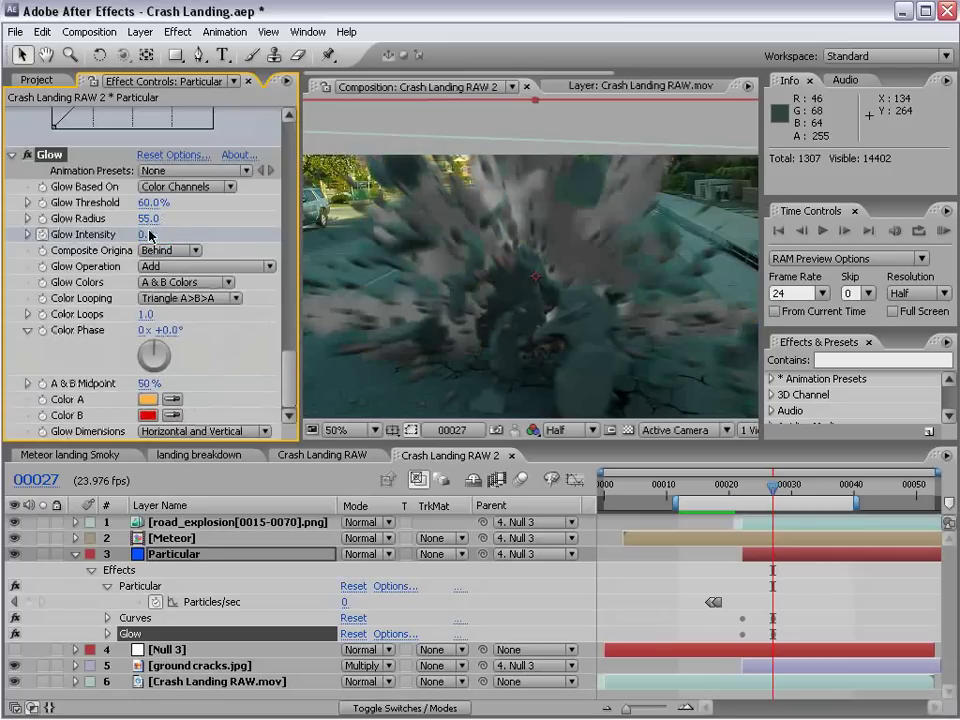
# - Save the project and RAM-preview the fade, returning to frame 22 in an enlarged view
pyautogui.hotkey('ctrl', 's')
pyautogui.press('KP_0')
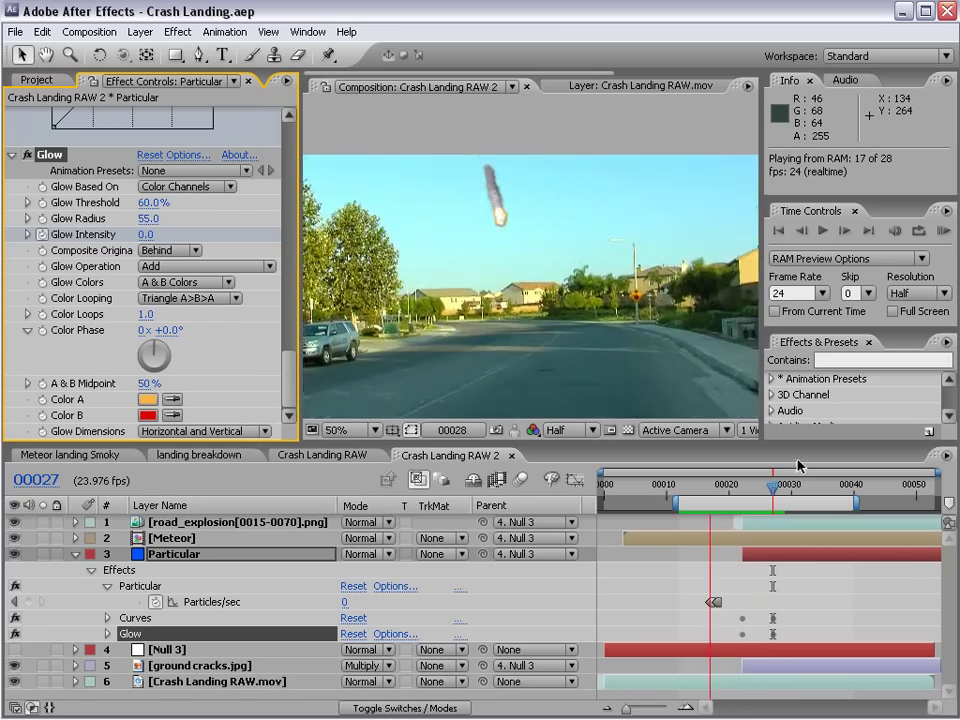
pyautogui.click(729, 492)
pyautogui.moveTo(729, 492)
pyautogui.mouseDown()
pyautogui.moveTo(754, 492)
pyautogui.moveTo(729, 494)
pyautogui.moveTo(743, 510)
pyautogui.mouseUp()
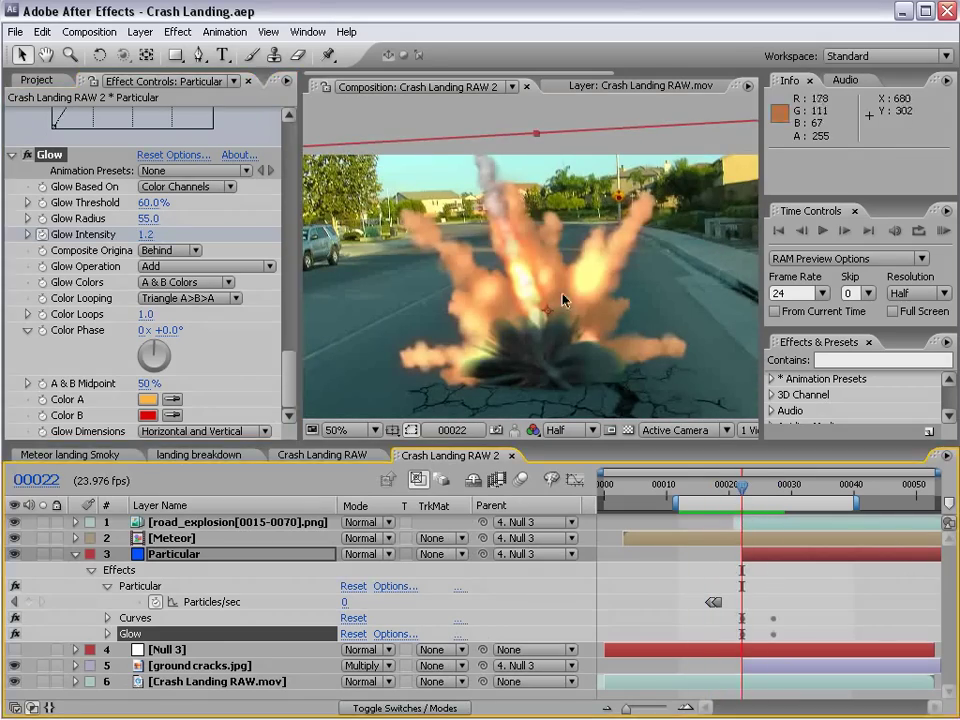
pyautogui.press('`')
pyautogui.press('`')
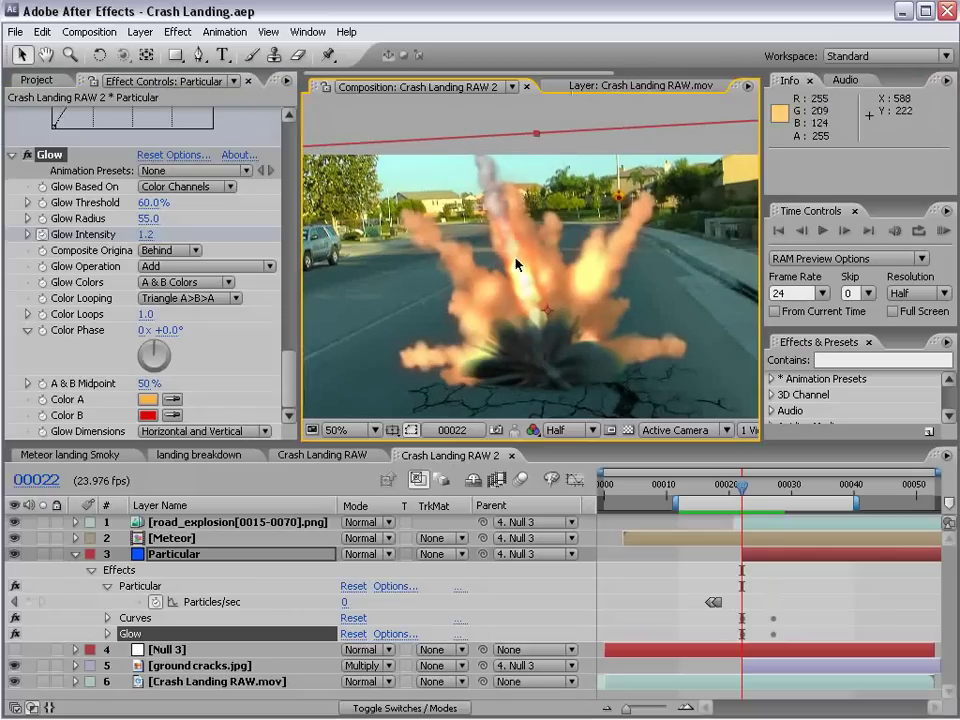
# - Change the Particular emitter's Position Z depth and preview the explosion
pyautogui.click(165, 557)
pyautogui.moveTo(289, 260); pyautogui.dragTo(293, 186)
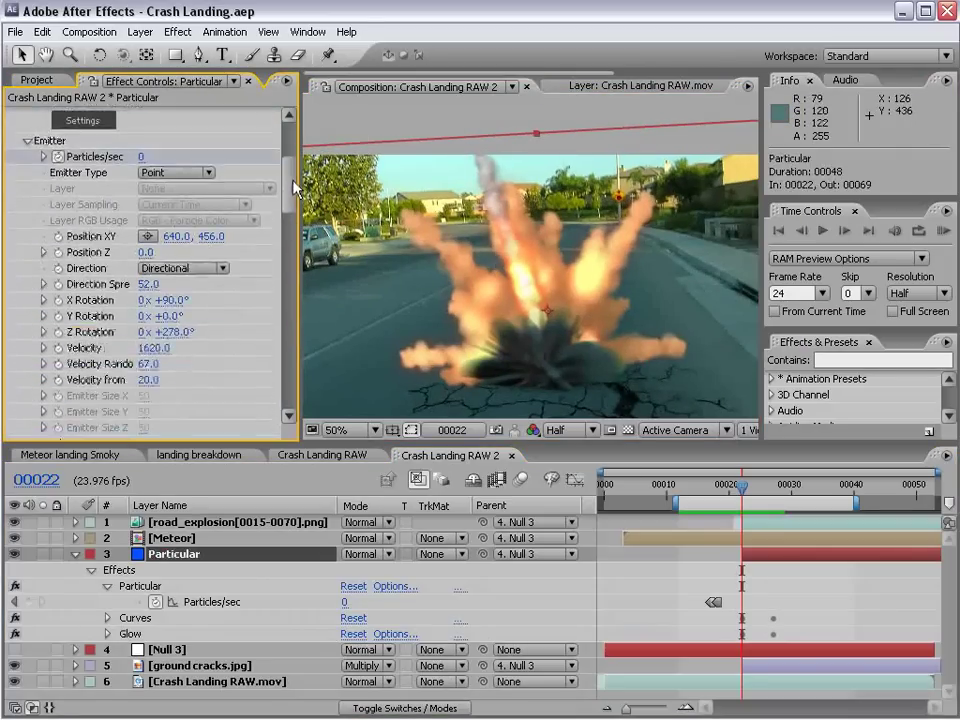
pyautogui.scroll(-3, 195, 236)
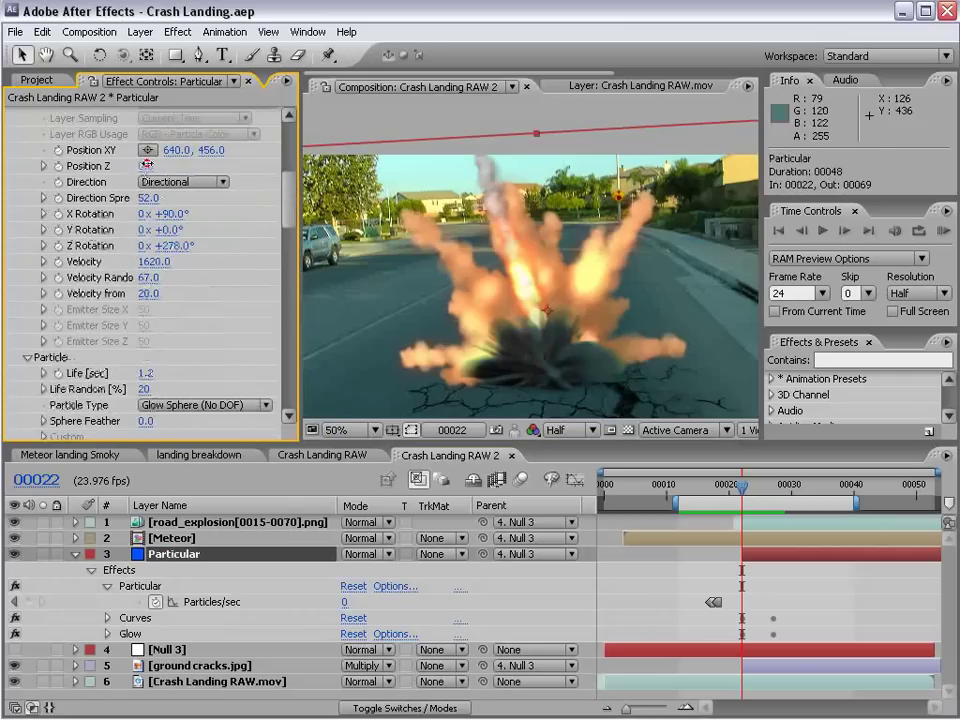
pyautogui.moveTo(146, 164)
pyautogui.mouseDown()
pyautogui.moveTo(230, 172)
pyautogui.moveTo(216, 164)
pyautogui.moveTo(265, 160)
pyautogui.mouseUp()
pyautogui.press('space')
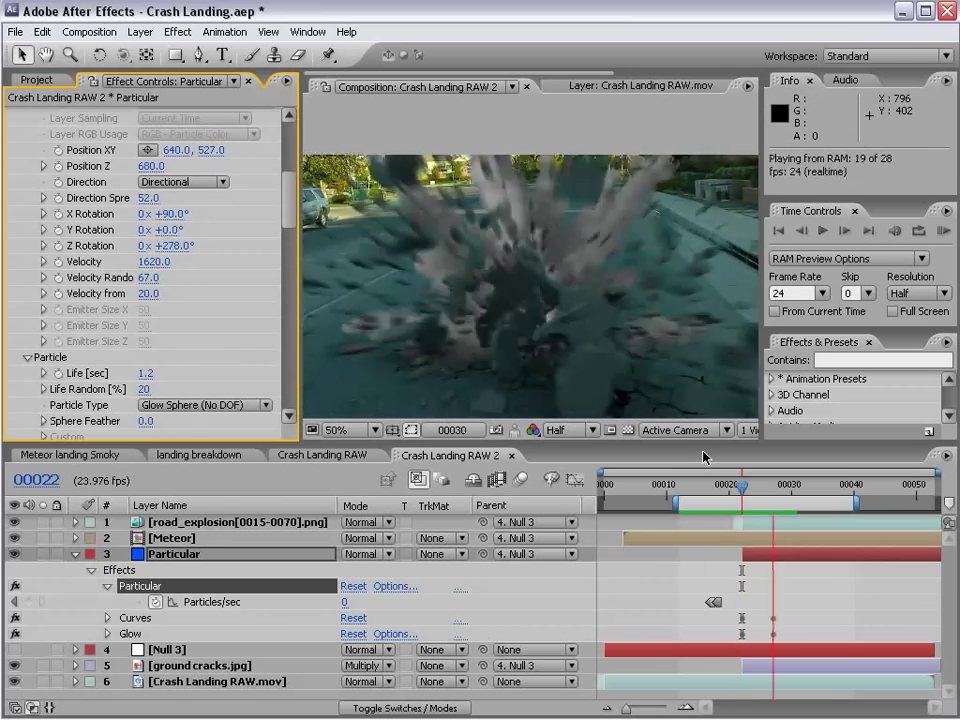
pyautogui.press('space')
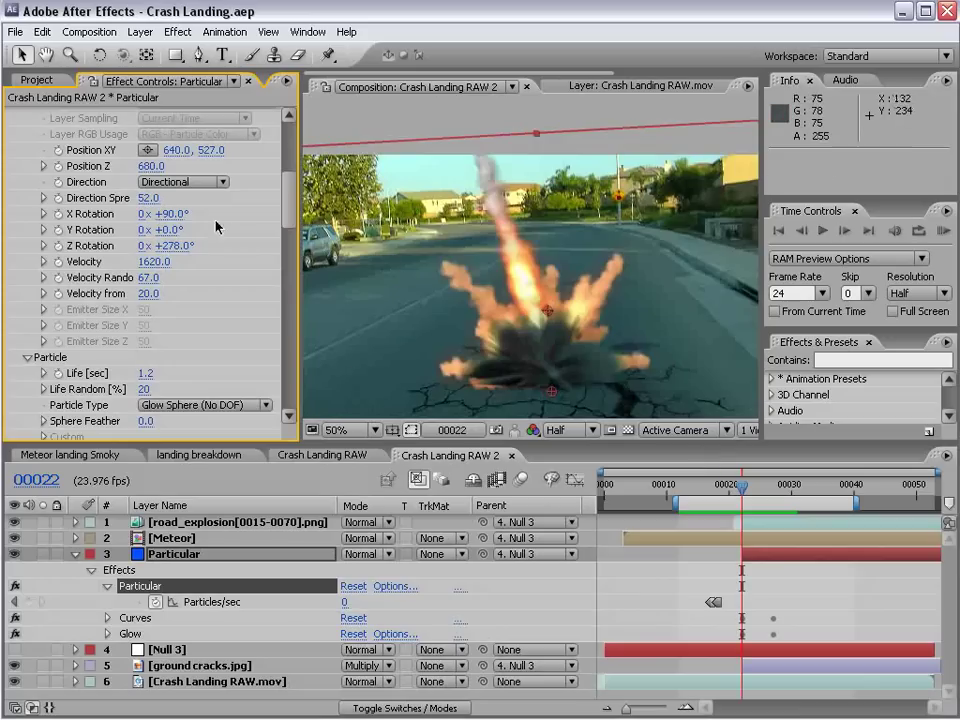
# - Test and undo a Direction Spread change, then set Z Rotation to 1x+125°
pyautogui.moveTo(145, 198); pyautogui.dragTo(142, 190)
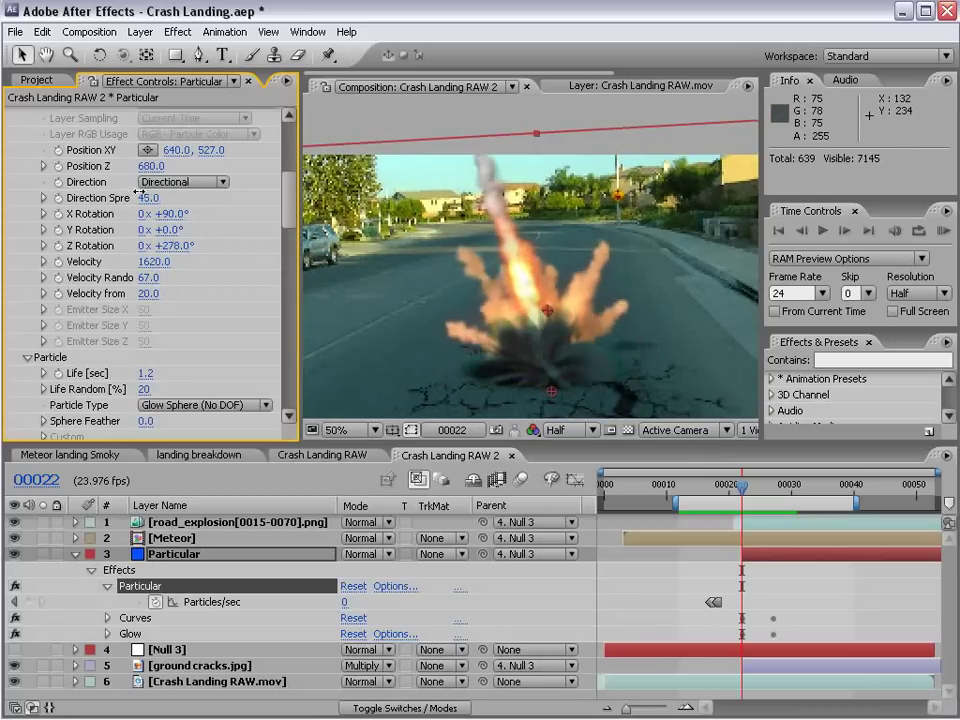
pyautogui.hotkey('ctrl', 'z')
pyautogui.click(868, 628)
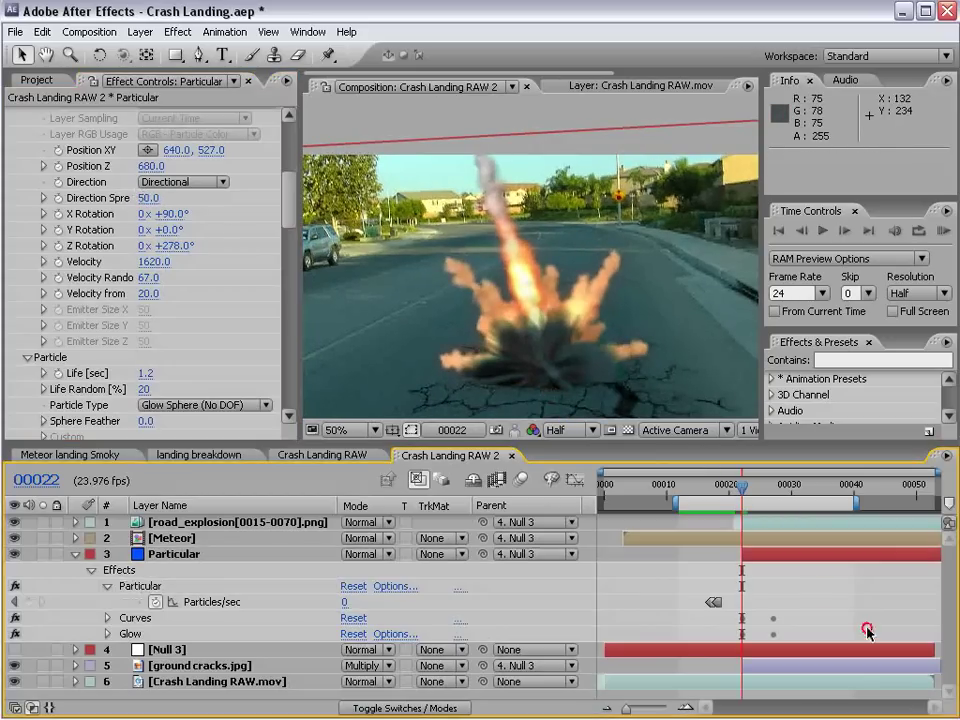
pyautogui.moveTo(155, 245); pyautogui.dragTo(330, 230)
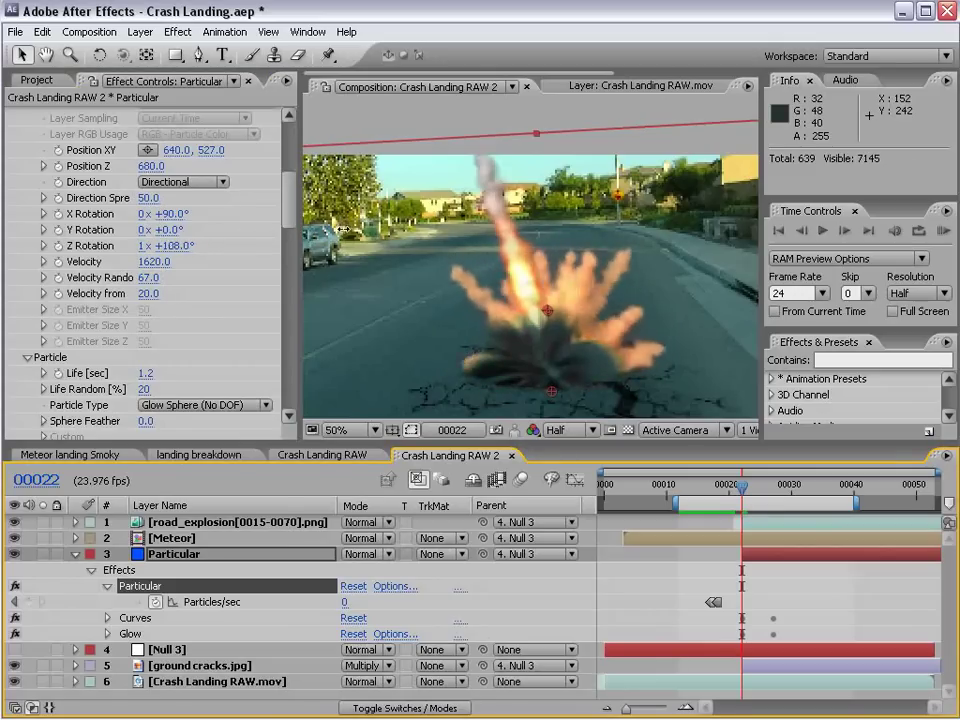
pyautogui.moveTo(330, 230)
pyautogui.mouseDown()
pyautogui.moveTo(280, 245)
pyautogui.moveTo(383, 245)
pyautogui.mouseUp()
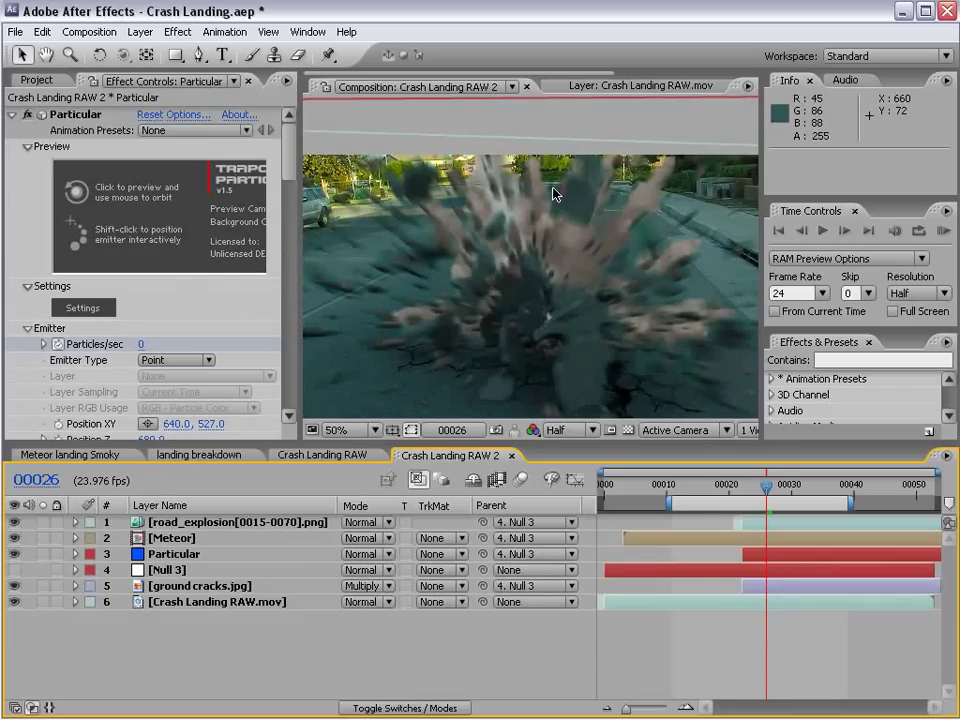
# - Create a Pale Gray-Orange solid on top and apply Trapcode Particular to it
pyautogui.click(140, 31)
pyautogui.moveTo(150, 51)
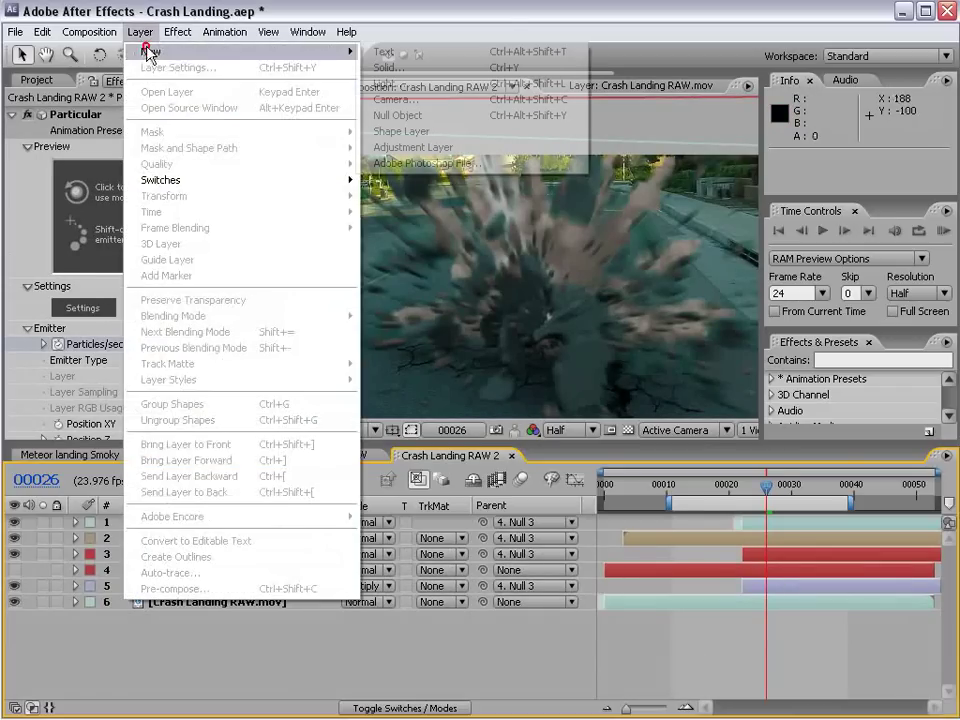
pyautogui.click(405, 68)
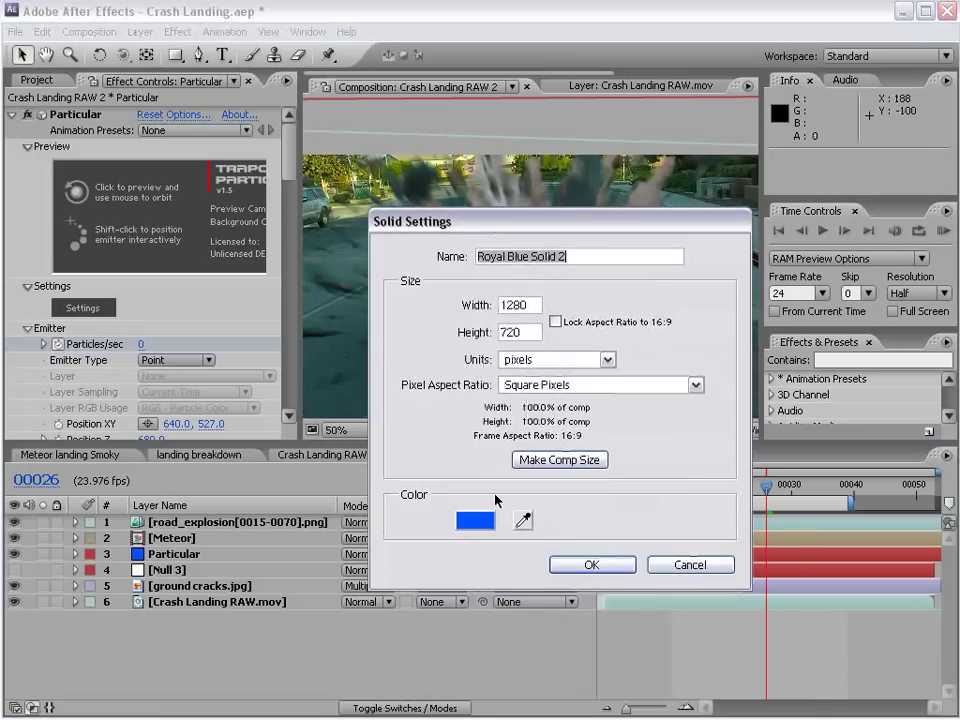
pyautogui.click(488, 514)
pyautogui.click(595, 681)
pyautogui.click(401, 597)
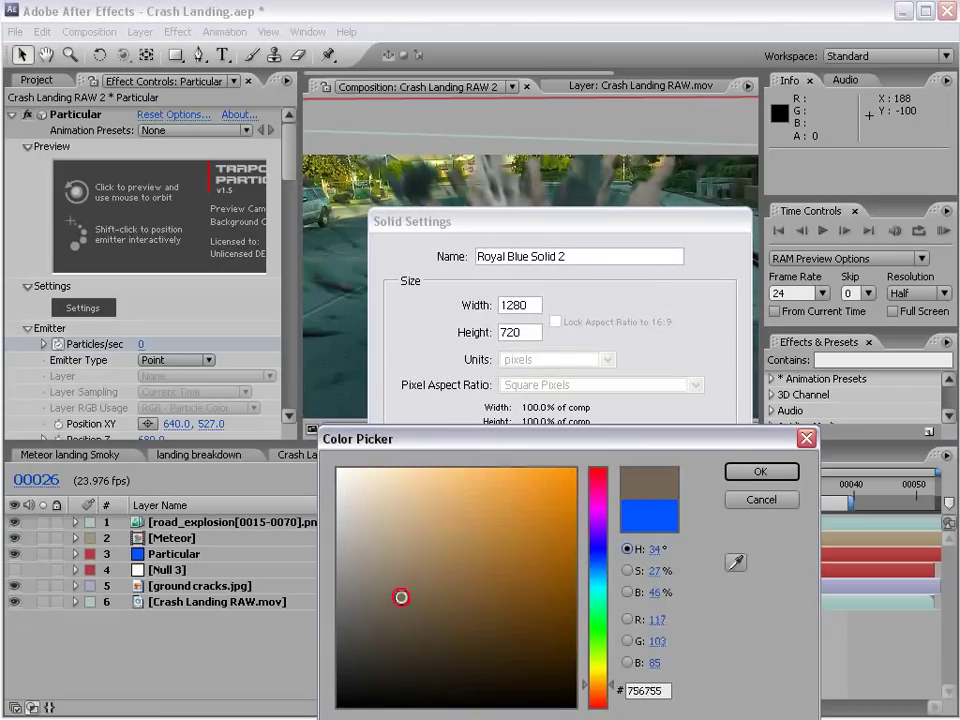
pyautogui.click(742, 478)
pyautogui.click(600, 564)
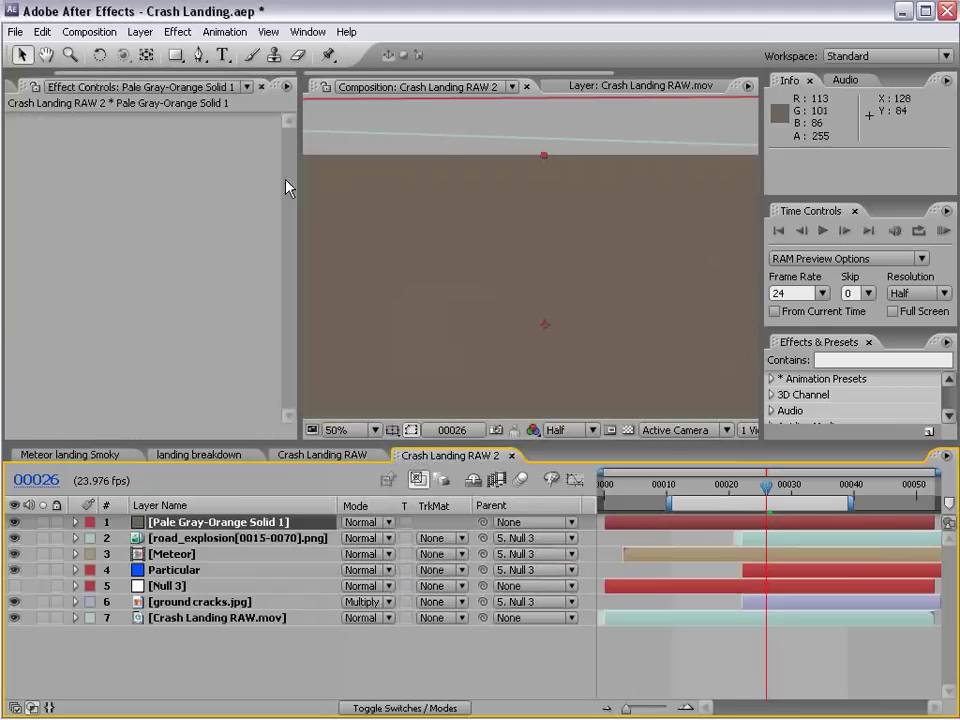
pyautogui.click(178, 32)
pyautogui.moveTo(199, 570)
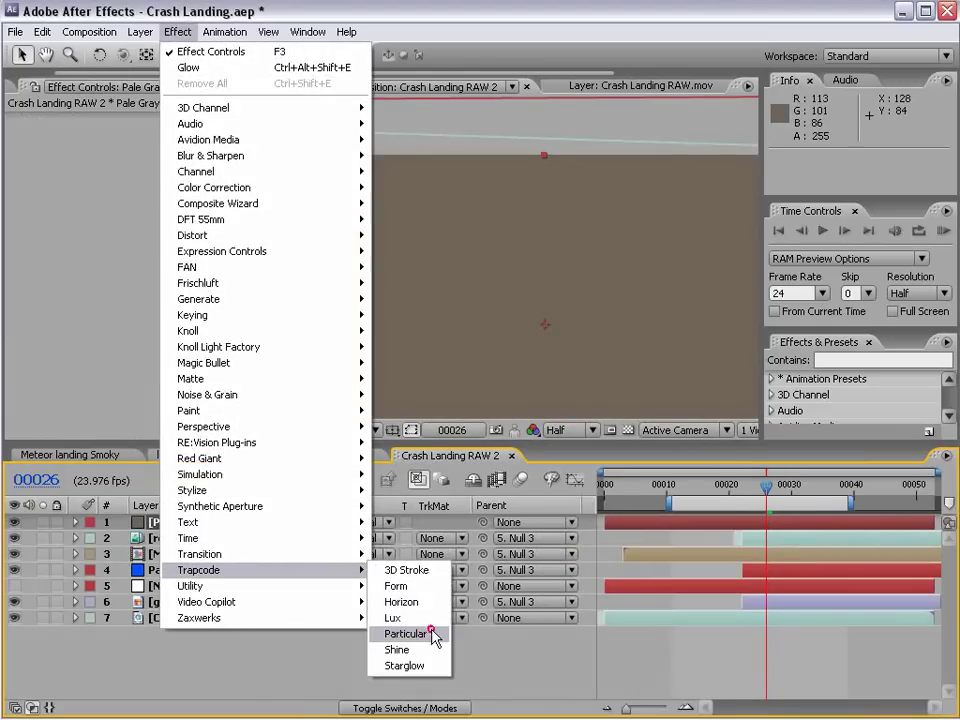
pyautogui.click(425, 634)
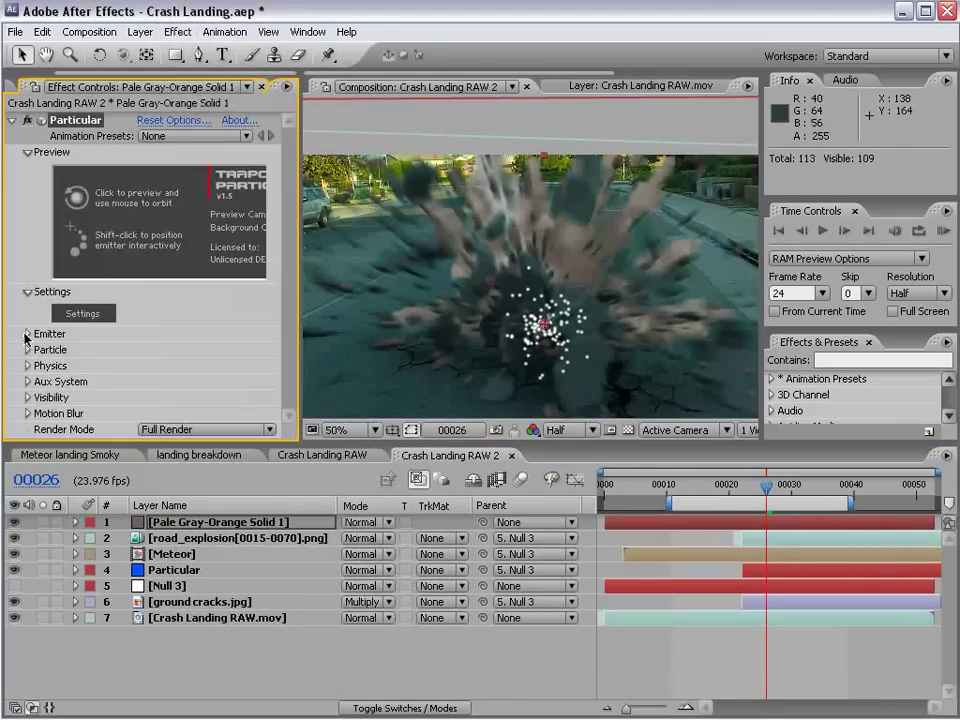
# - Set emitter Direction to Disc, X Rotation 56°, Velocity 460, and trim the layer to start at frame 22
pyautogui.click(27, 334)
pyautogui.click(178, 272)
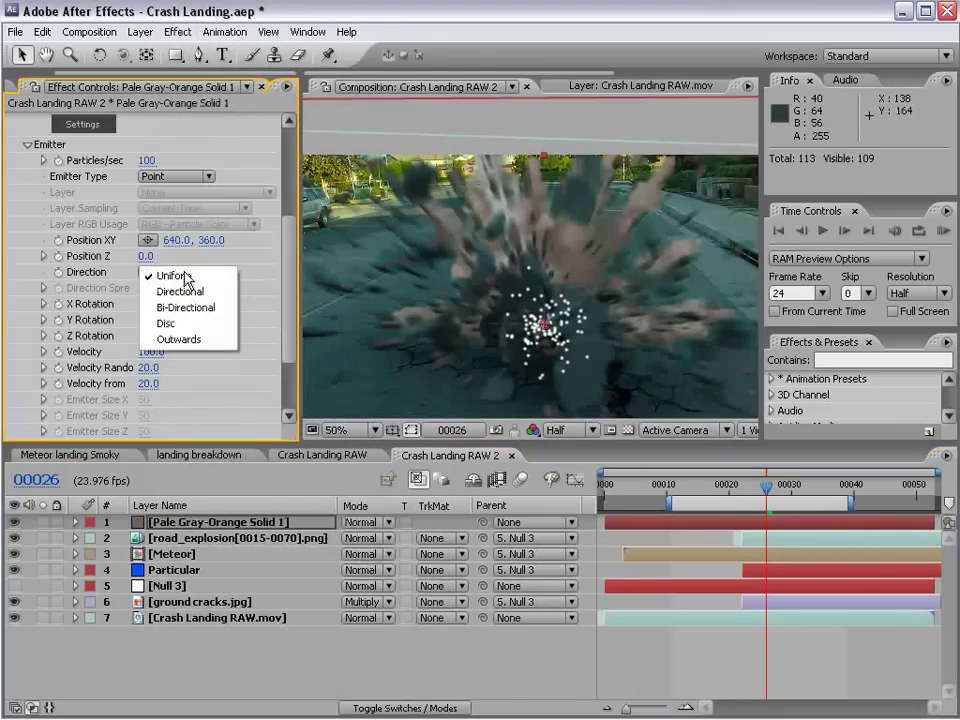
pyautogui.click(166, 323)
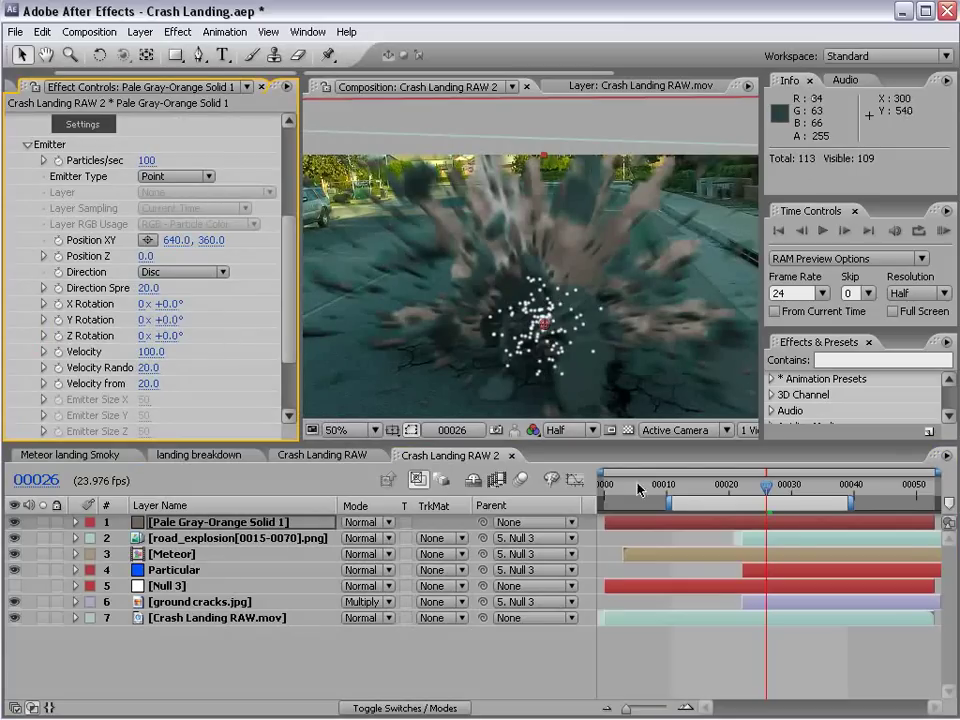
pyautogui.moveTo(178, 304)
pyautogui.mouseDown()
pyautogui.moveTo(230, 304)
pyautogui.moveTo(255, 327)
pyautogui.moveTo(240, 327)
pyautogui.mouseUp()
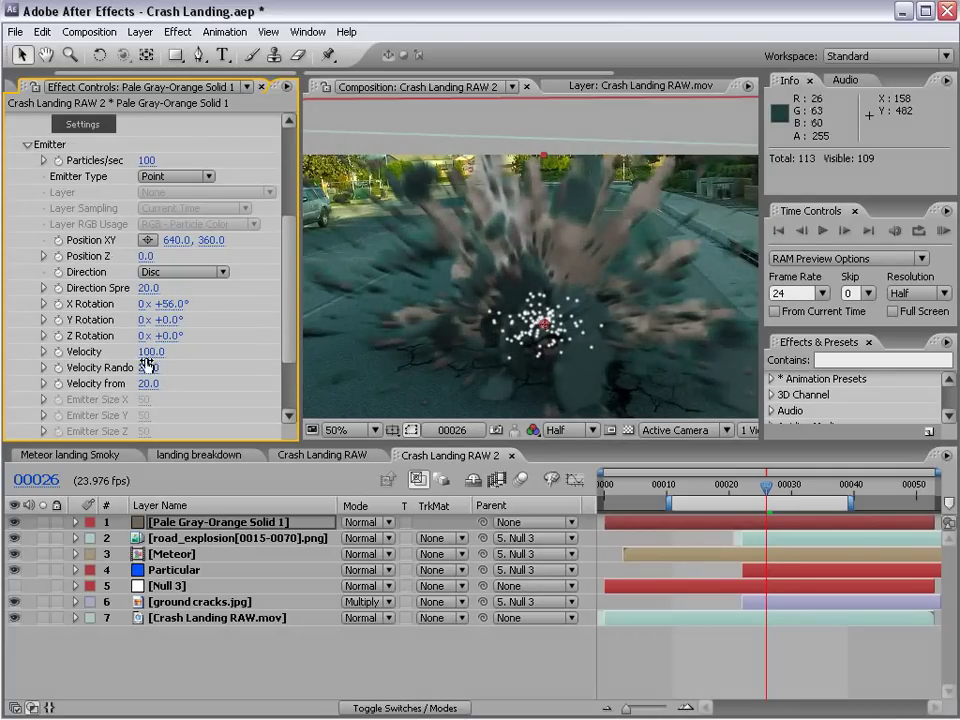
pyautogui.moveTo(165, 351); pyautogui.dragTo(178, 353)
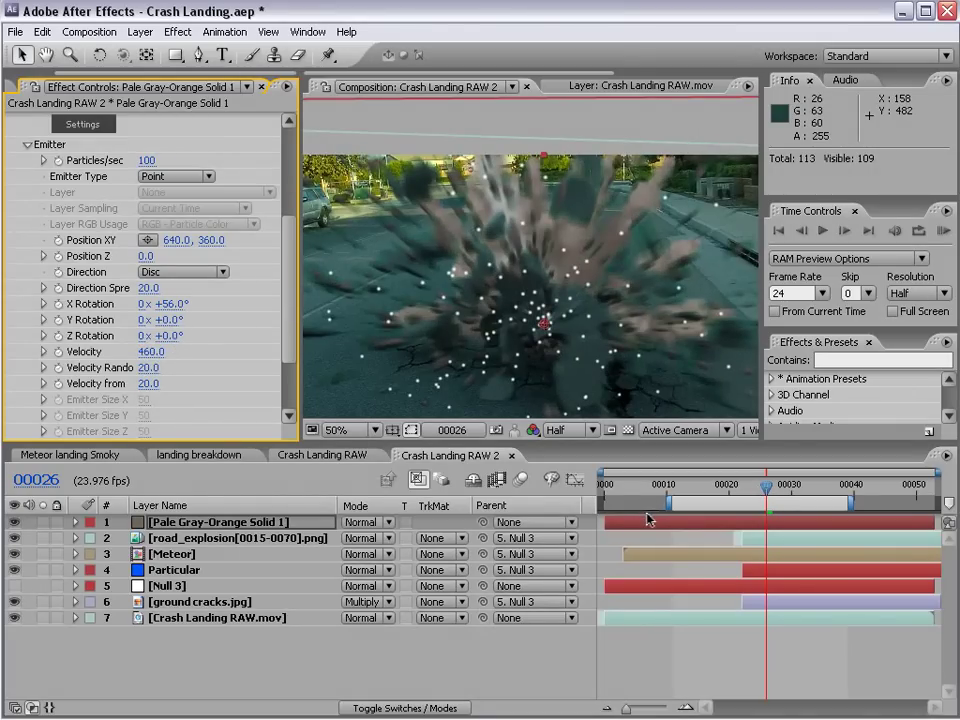
pyautogui.moveTo(720, 486); pyautogui.dragTo(727, 490)
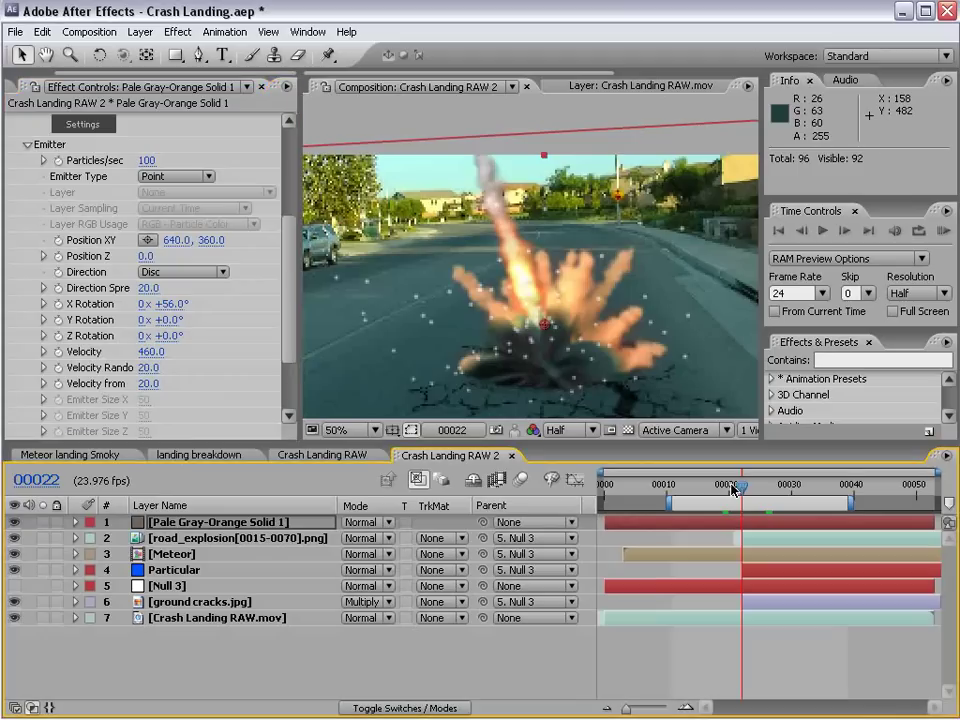
pyautogui.moveTo(618, 524); pyautogui.dragTo(755, 524)
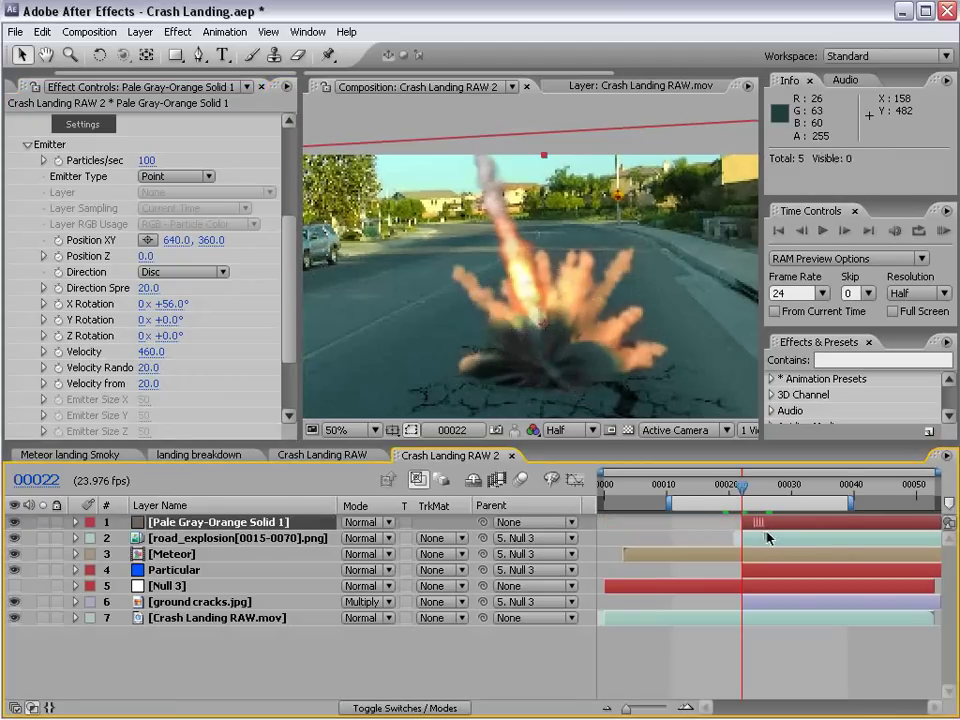
# - Keyframe Particles/sec at 8000, dropping to 0 at frame 25
pyautogui.click(147, 160)
pyautogui.write('8000')
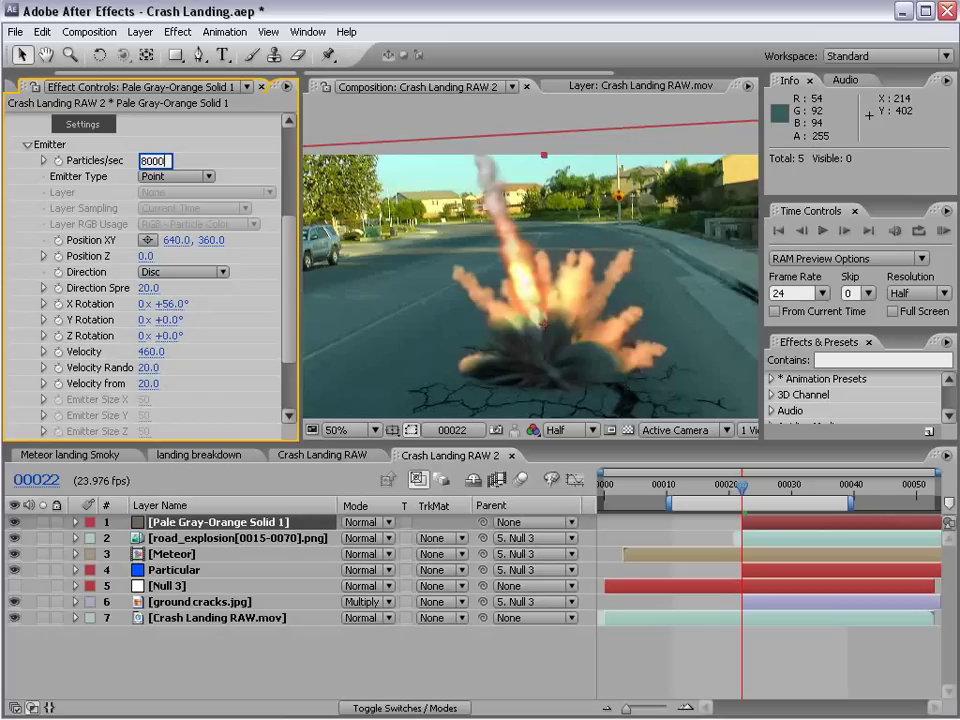
pyautogui.press('Return')
pyautogui.click(57, 161)
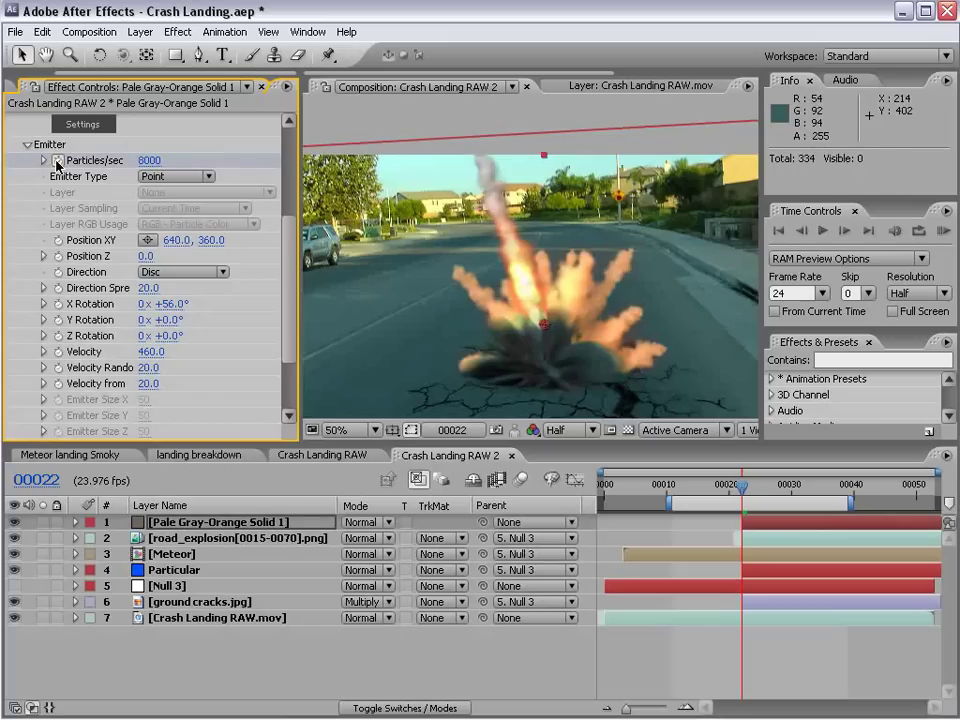
pyautogui.press('pagedown')
pyautogui.press('pagedown')
pyautogui.press('pagedown')
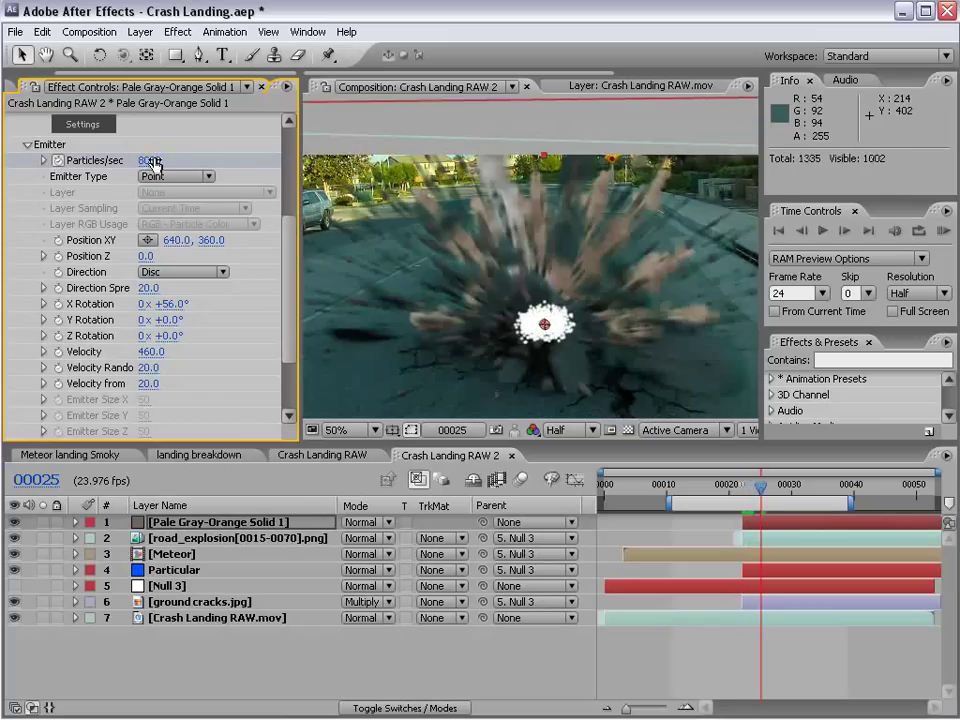
pyautogui.click(150, 160)
pyautogui.write('0')
pyautogui.press('Return')
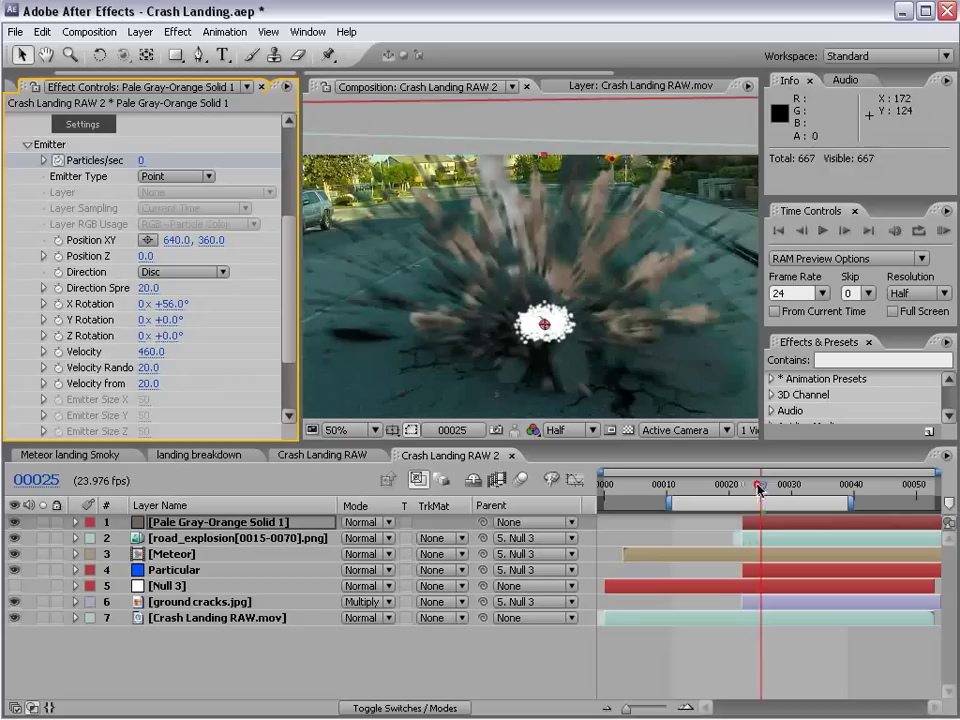
# - At frame 31, tilt the disc's X Rotation to 69° and raise Velocity Random to 79
pyautogui.moveTo(760, 490); pyautogui.dragTo(797, 489)
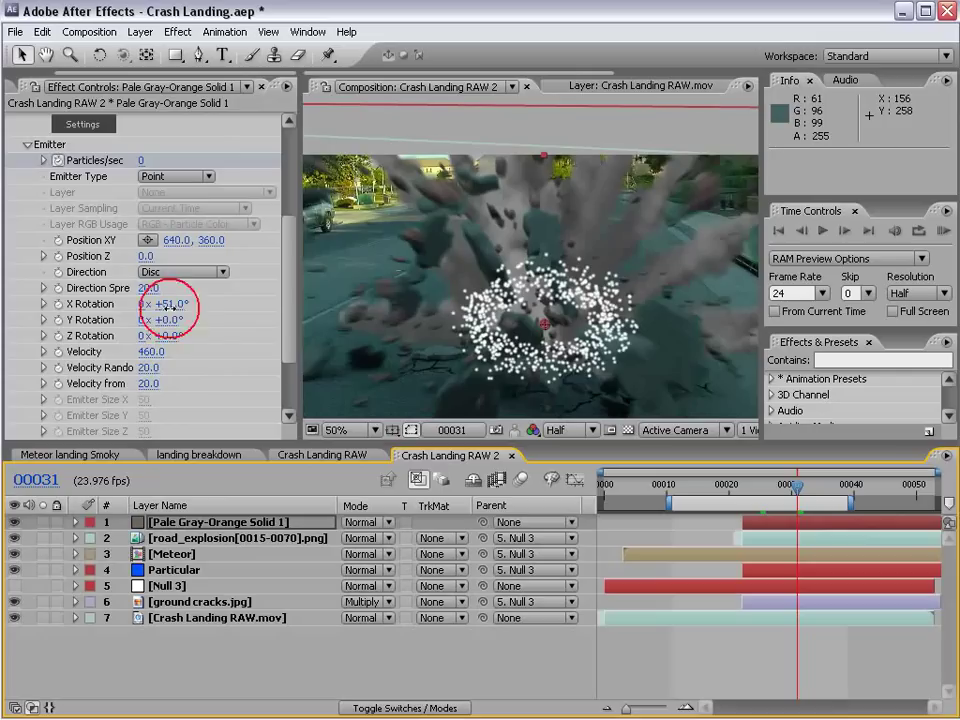
pyautogui.moveTo(172, 304); pyautogui.dragTo(181, 307)
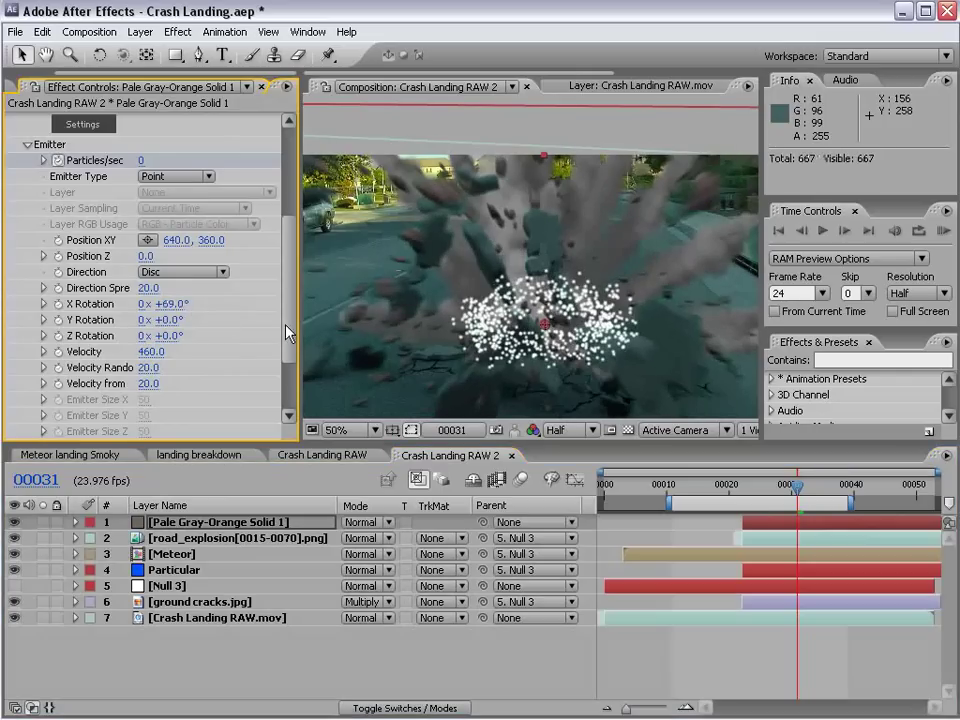
pyautogui.moveTo(153, 362); pyautogui.dragTo(185, 349)
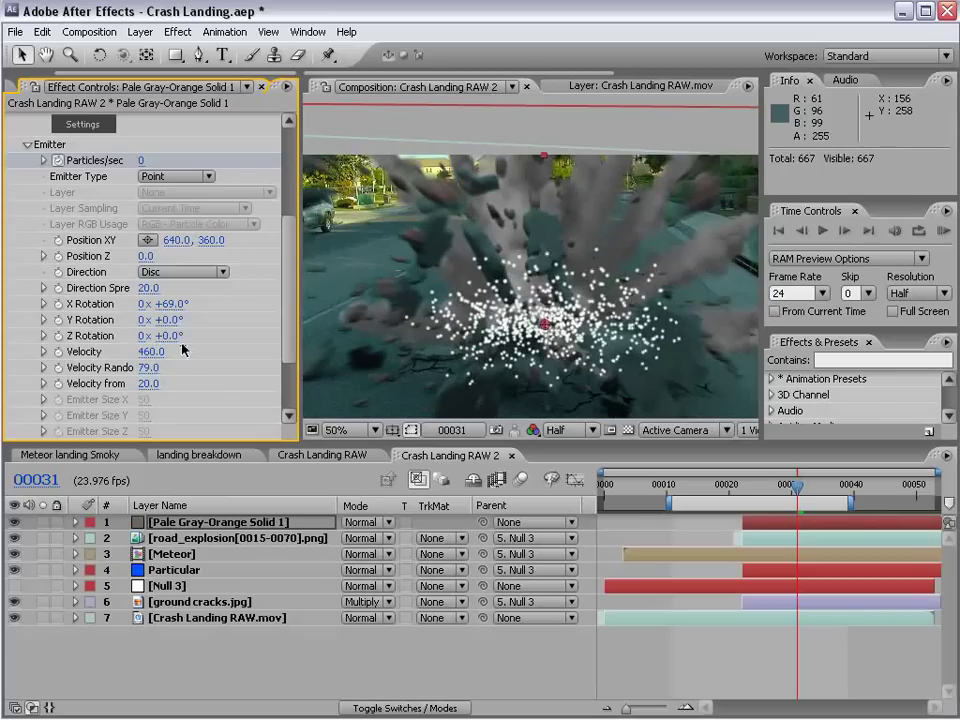
pyautogui.moveTo(288, 322); pyautogui.dragTo(300, 370)
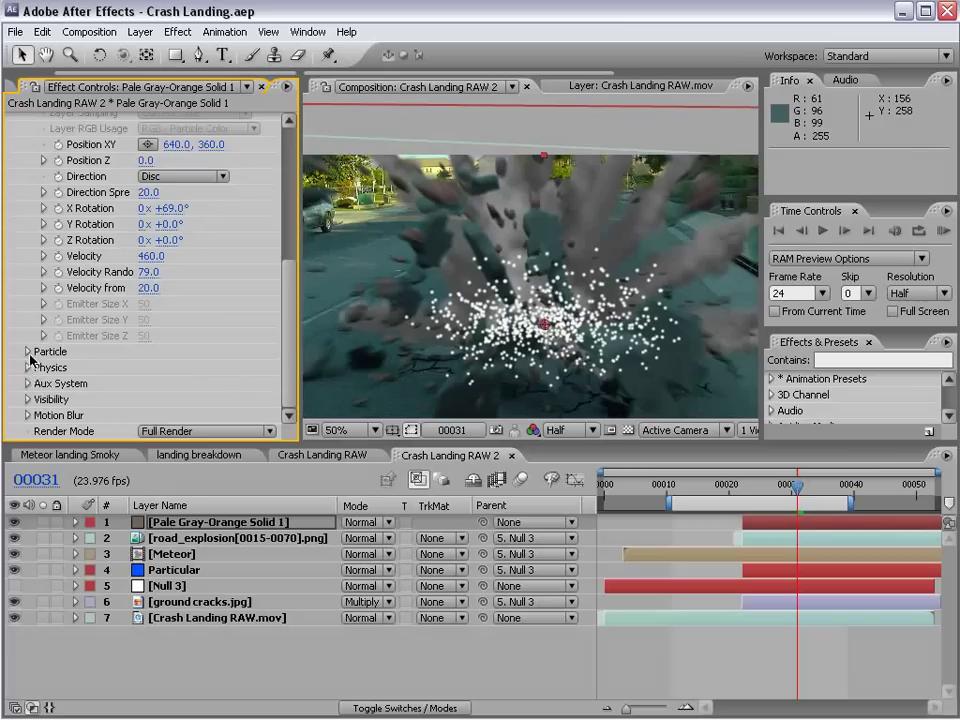
# - Set the particle colour to a muted orange-tinted grey
pyautogui.click(26, 352)
pyautogui.scroll(-2, 240, 360)
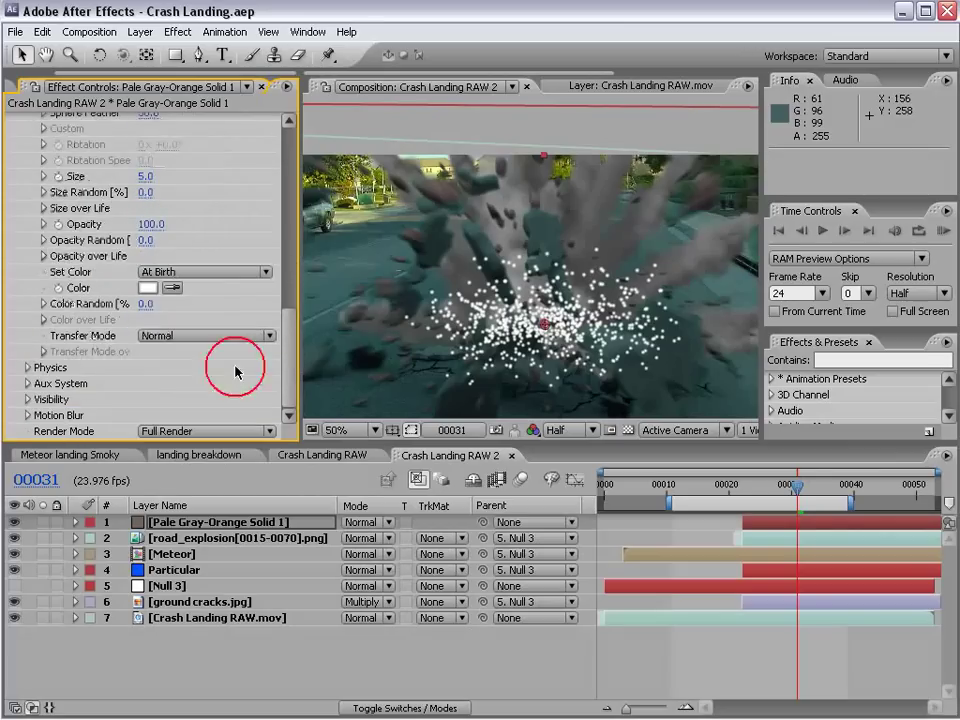
pyautogui.click(147, 287)
pyautogui.click(605, 686)
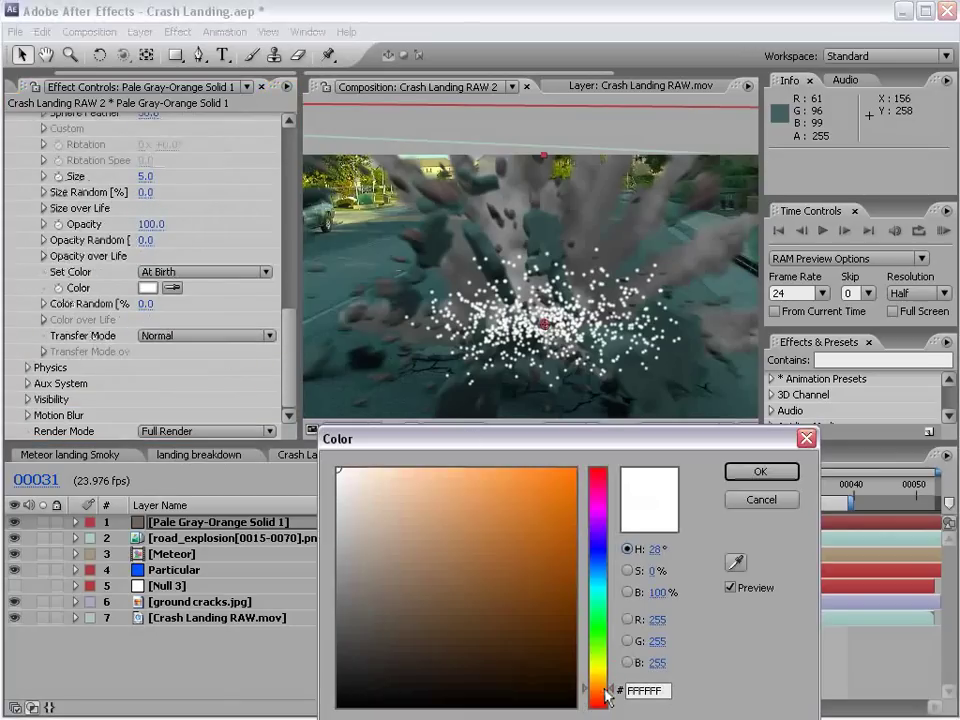
pyautogui.click(366, 549)
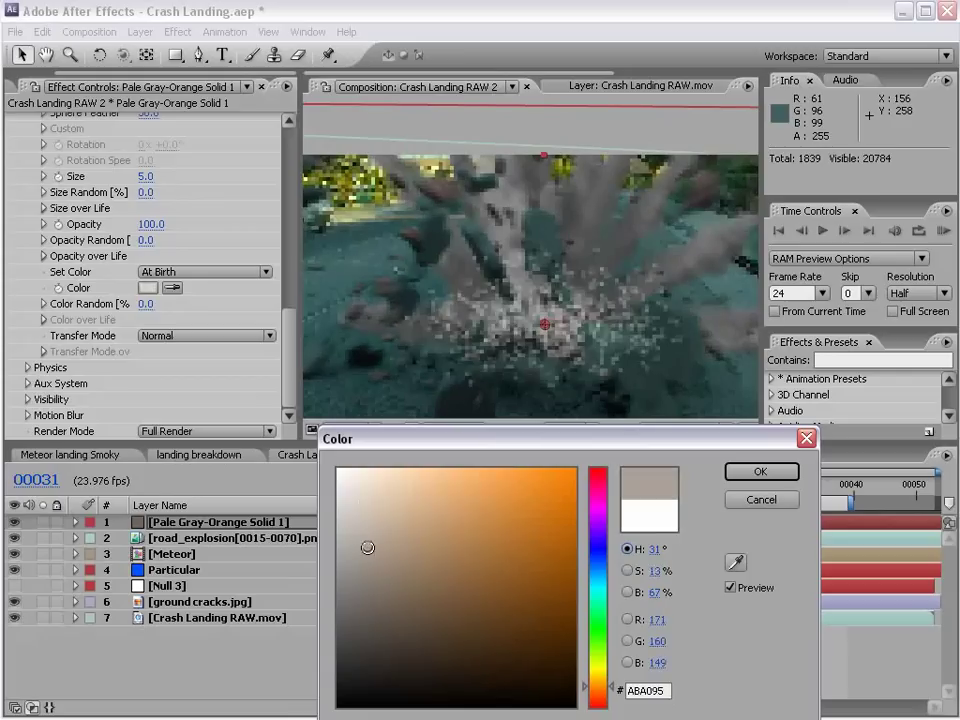
pyautogui.click(756, 471)
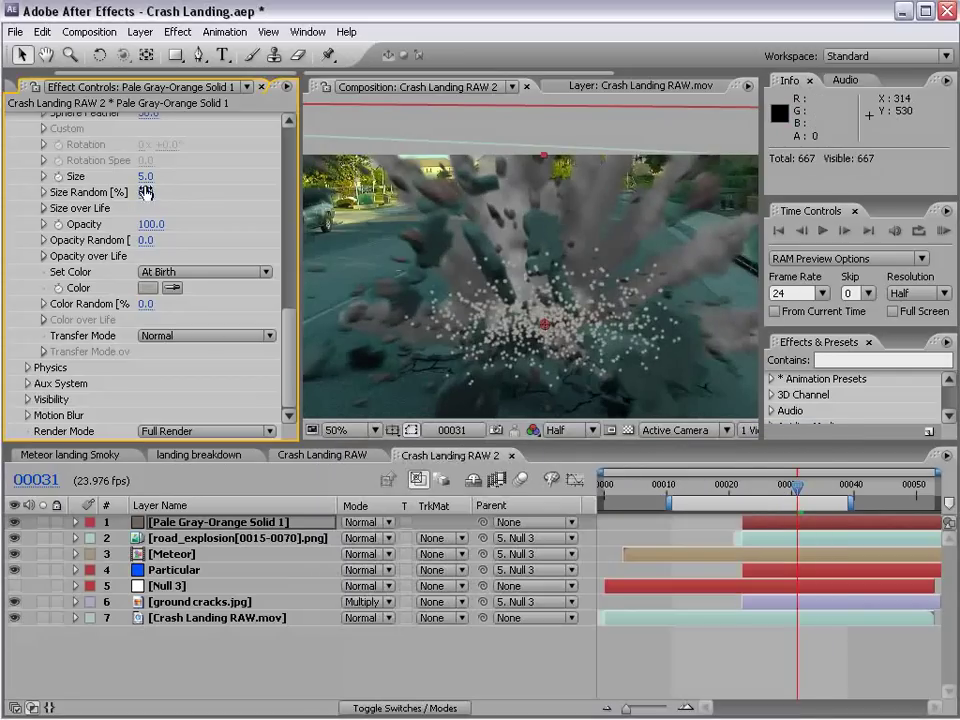
# - Set particle opacity to 6, velocity to 700 and size to 60
pyautogui.moveTo(150, 175)
pyautogui.mouseDown()
pyautogui.moveTo(148, 199)
pyautogui.moveTo(185, 181)
pyautogui.mouseUp()
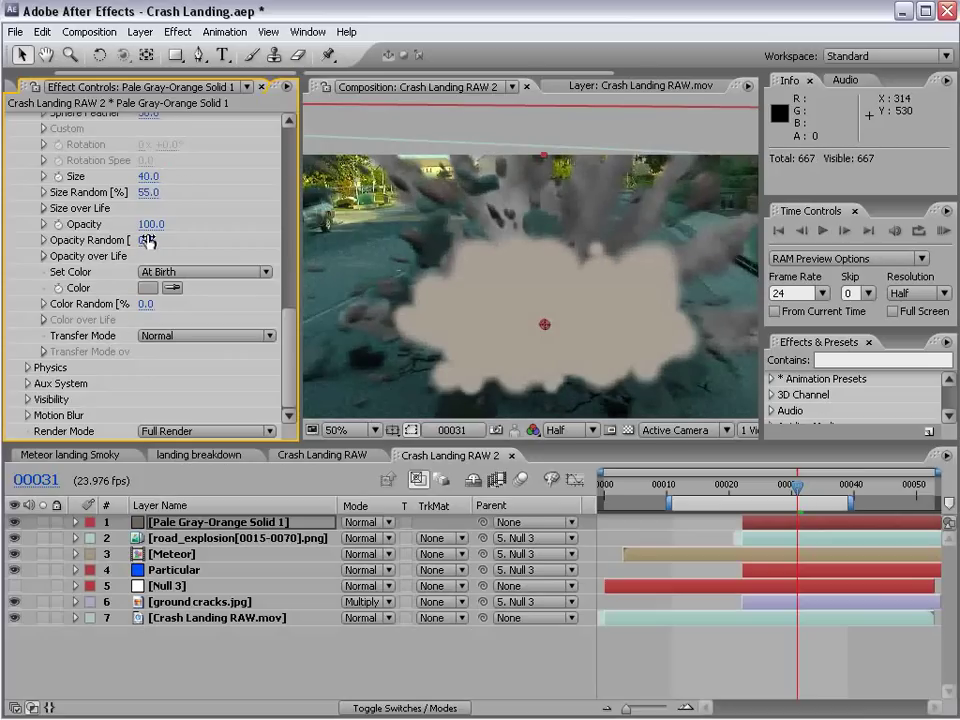
pyautogui.moveTo(150, 225); pyautogui.dragTo(41, 243)
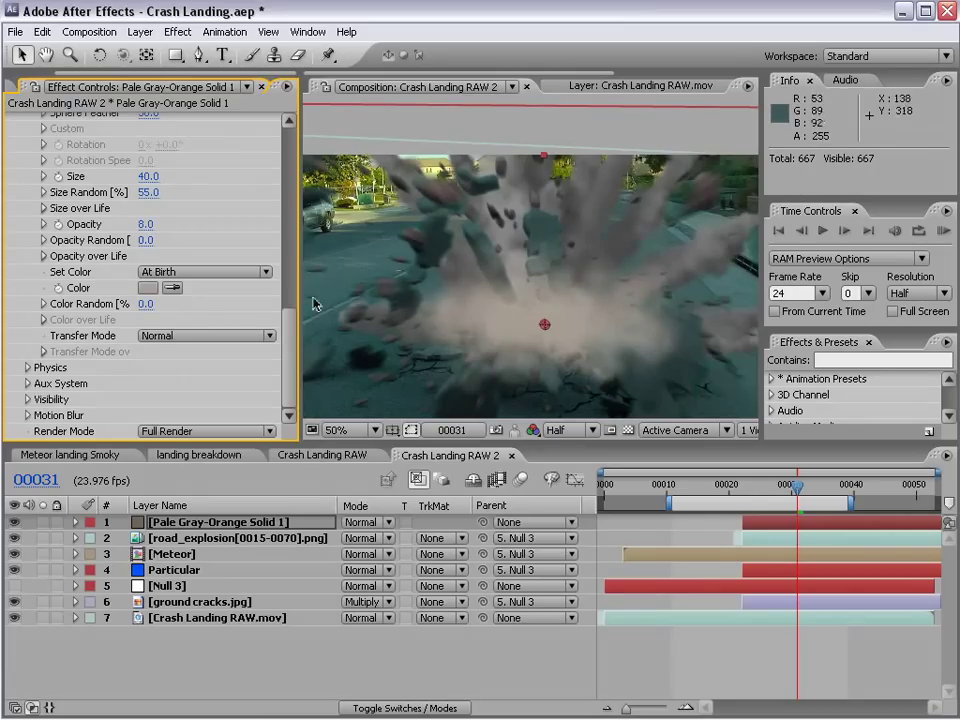
pyautogui.scroll(5, 226, 260)
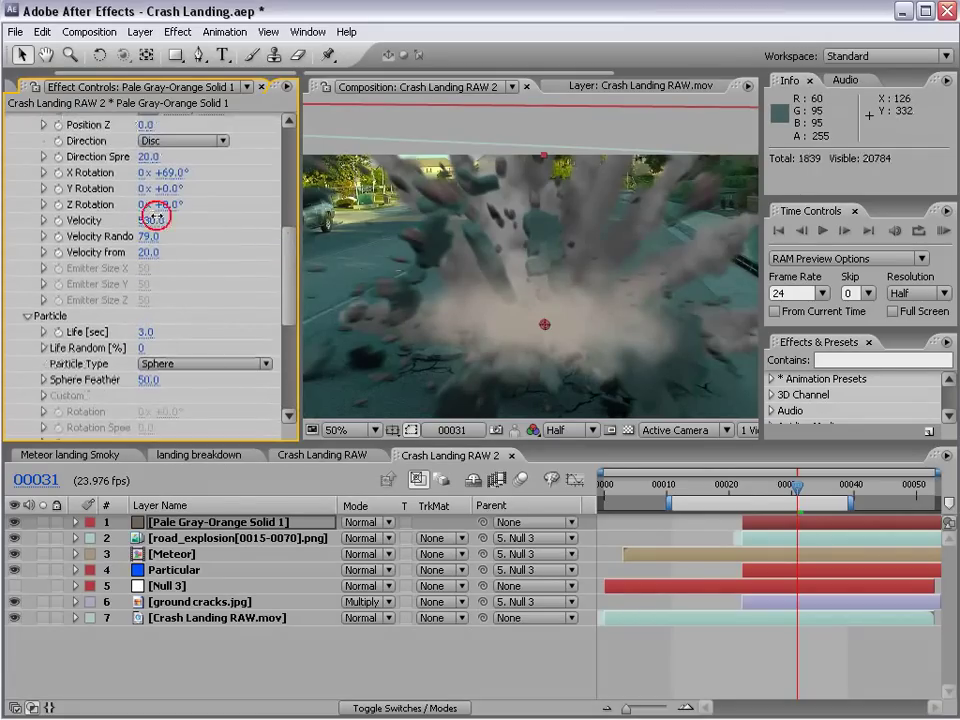
pyautogui.moveTo(150, 220); pyautogui.dragTo(163, 207)
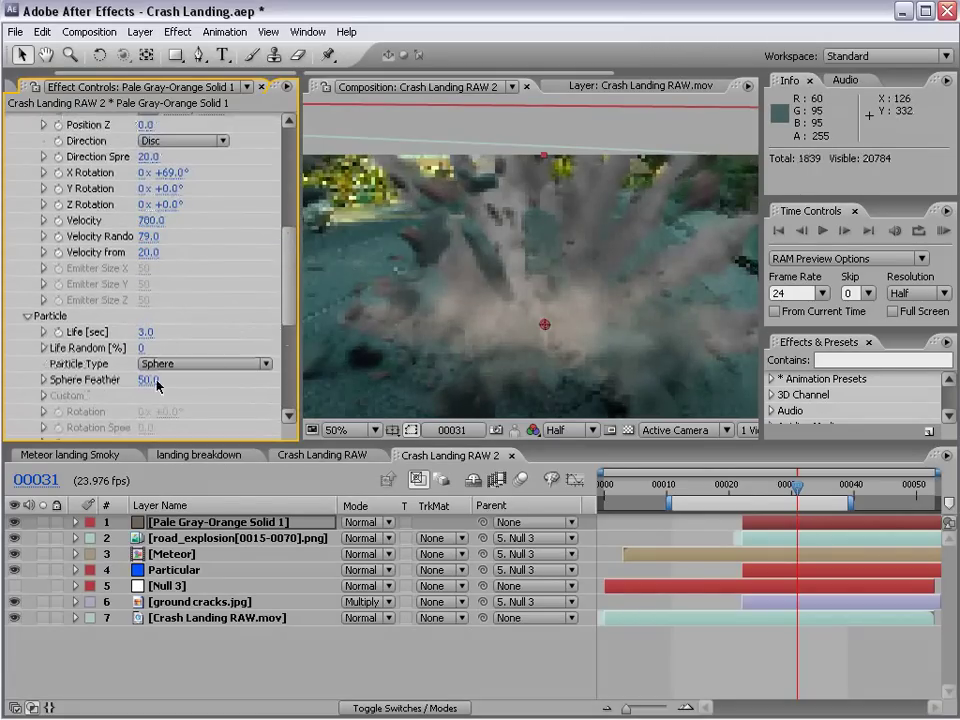
pyautogui.moveTo(289, 274); pyautogui.dragTo(289, 300)
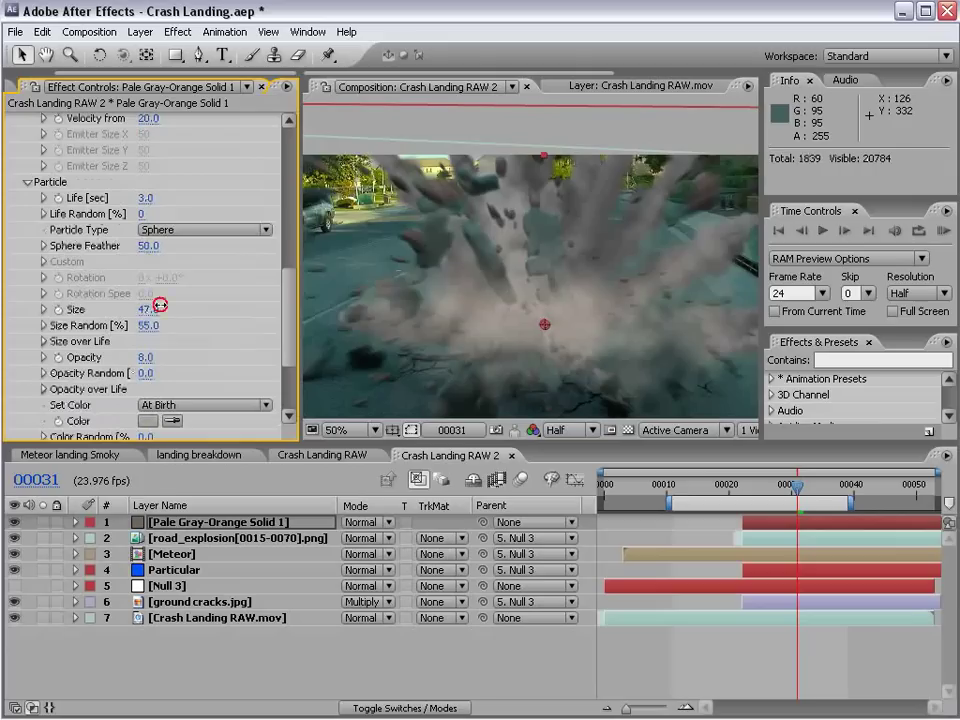
pyautogui.moveTo(159, 305); pyautogui.dragTo(162, 296)
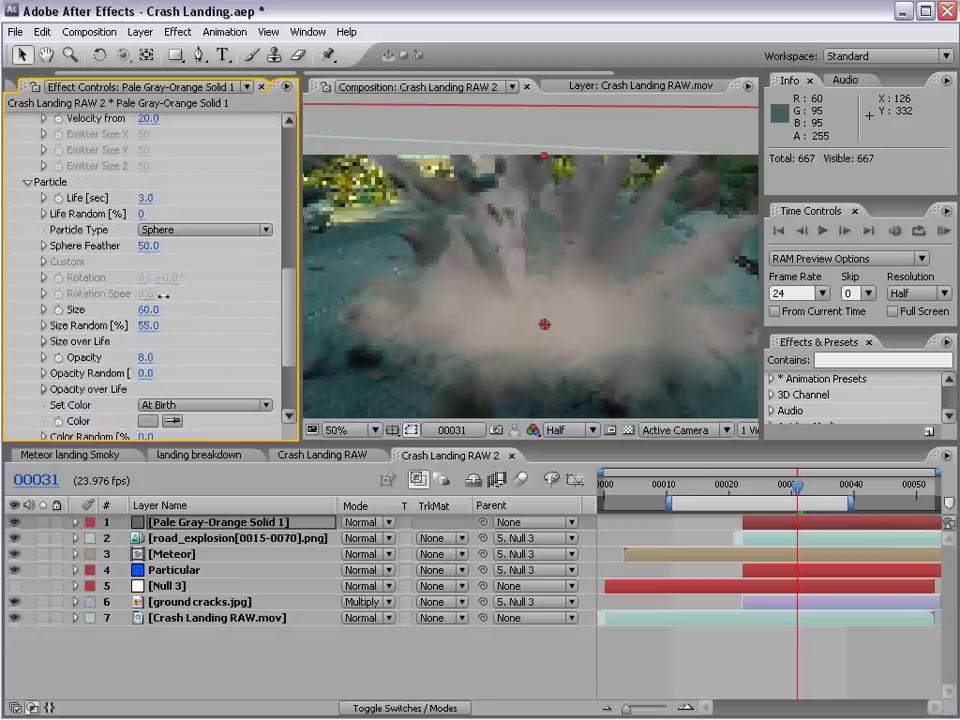
pyautogui.write('6')
pyautogui.press('Return')
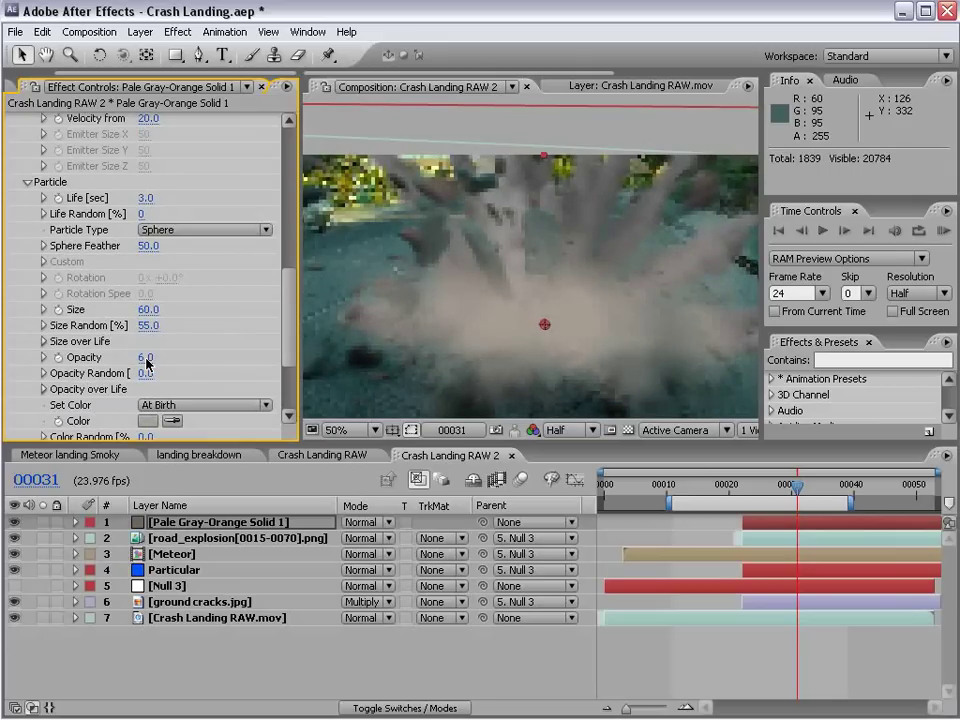
# - Set emitter X Rotation to 66°, Direction Spread to 21 and Position Z to -470
pyautogui.press(',')
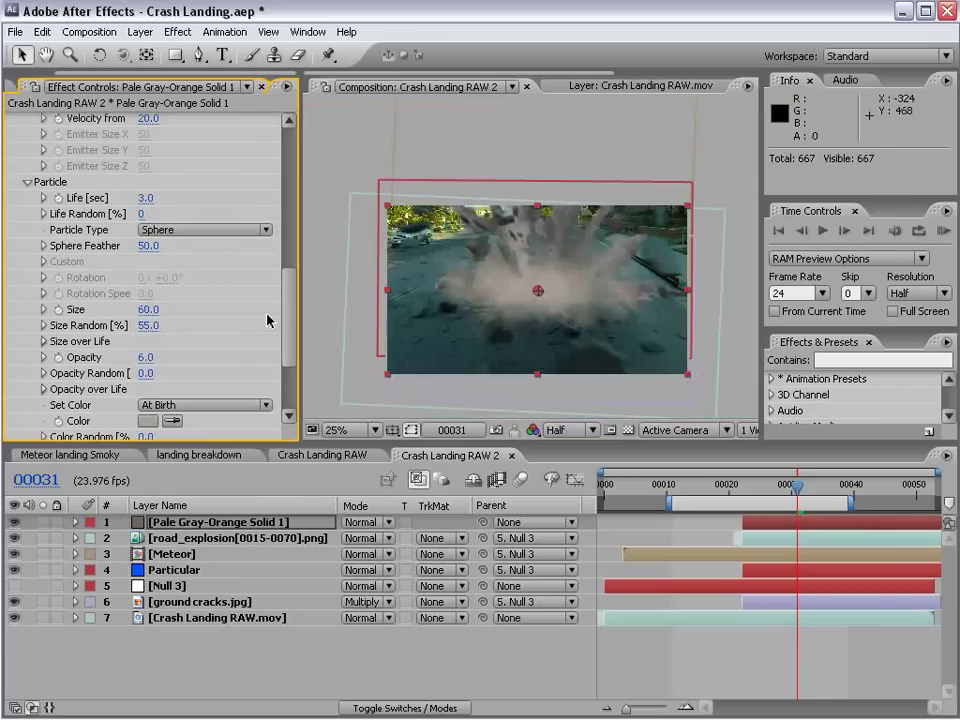
pyautogui.scroll(5, 167, 292)
pyautogui.moveTo(171, 311); pyautogui.dragTo(172, 312)
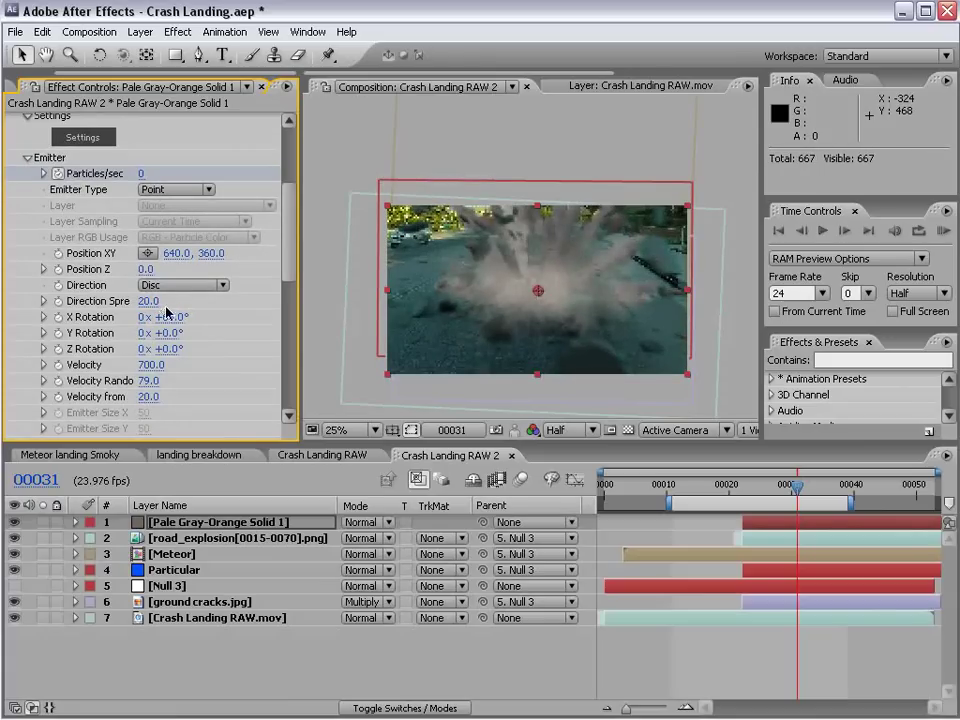
pyautogui.moveTo(144, 302); pyautogui.dragTo(148, 301)
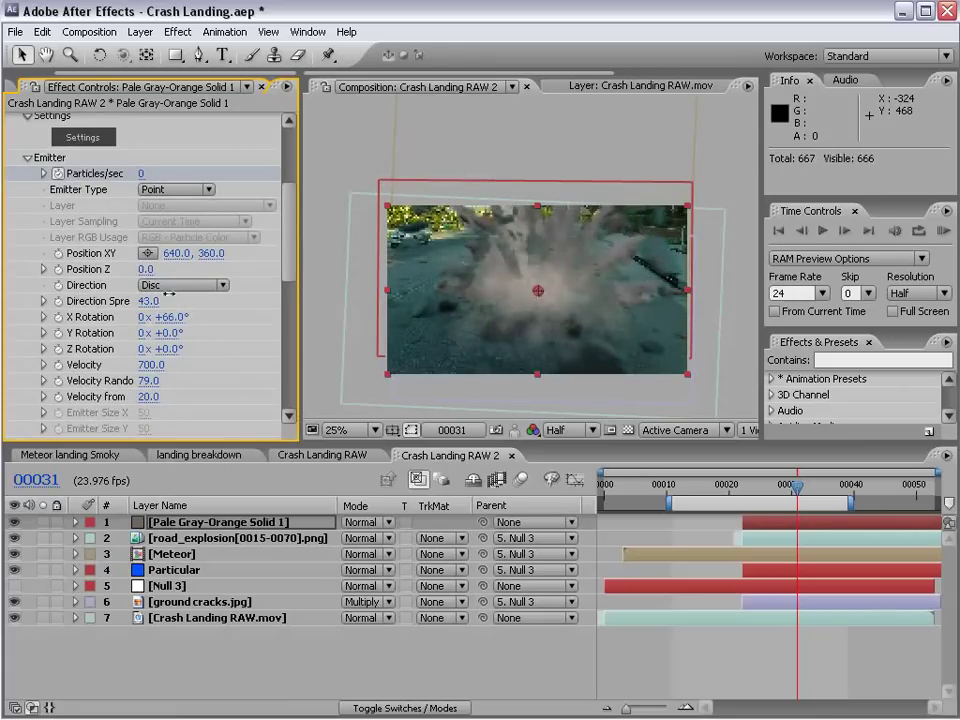
pyautogui.moveTo(146, 300); pyautogui.dragTo(271, 328)
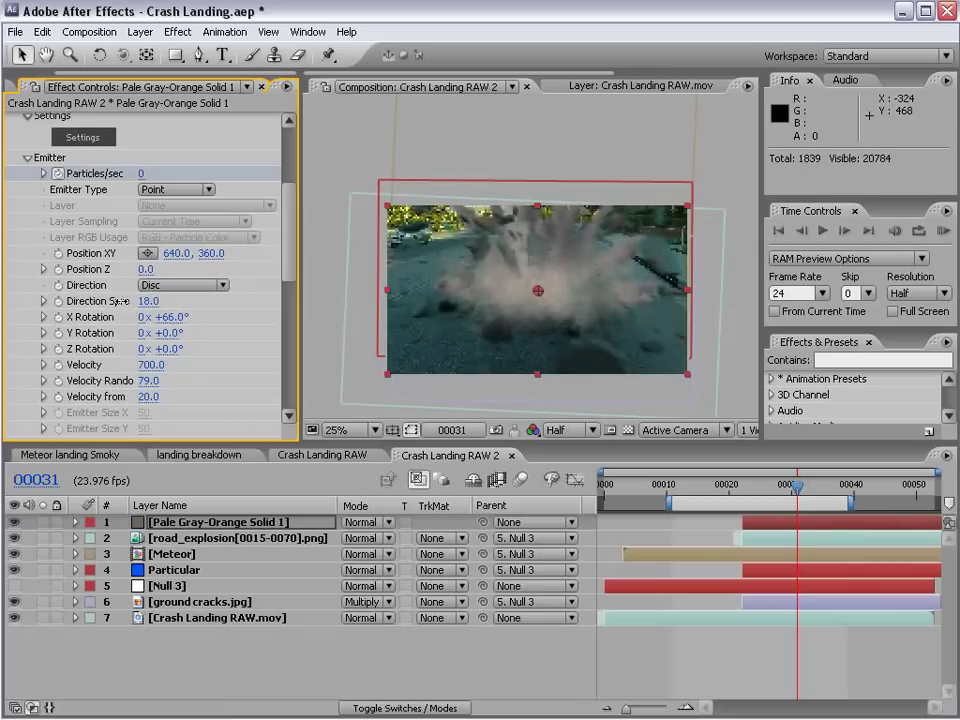
pyautogui.click(791, 488)
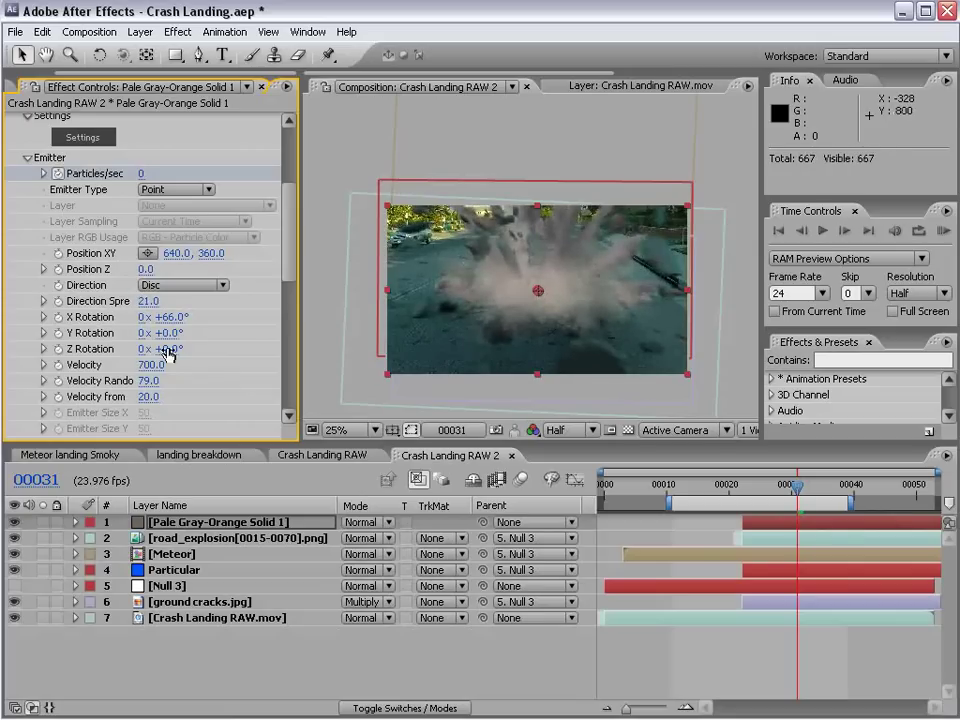
pyautogui.press('.')
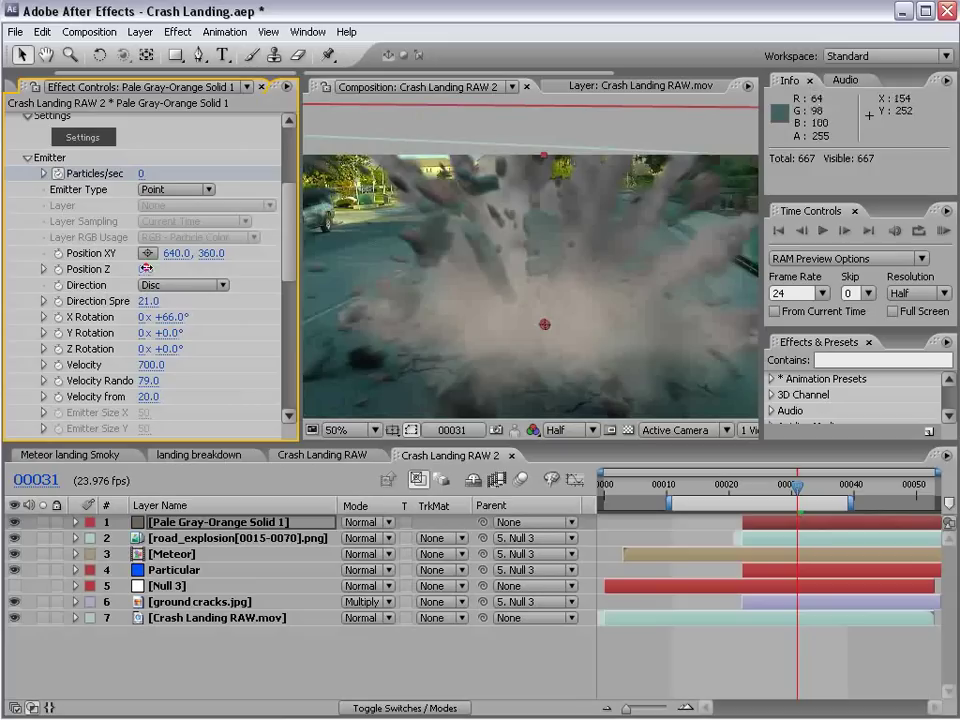
pyautogui.moveTo(146, 268); pyautogui.dragTo(104, 269)
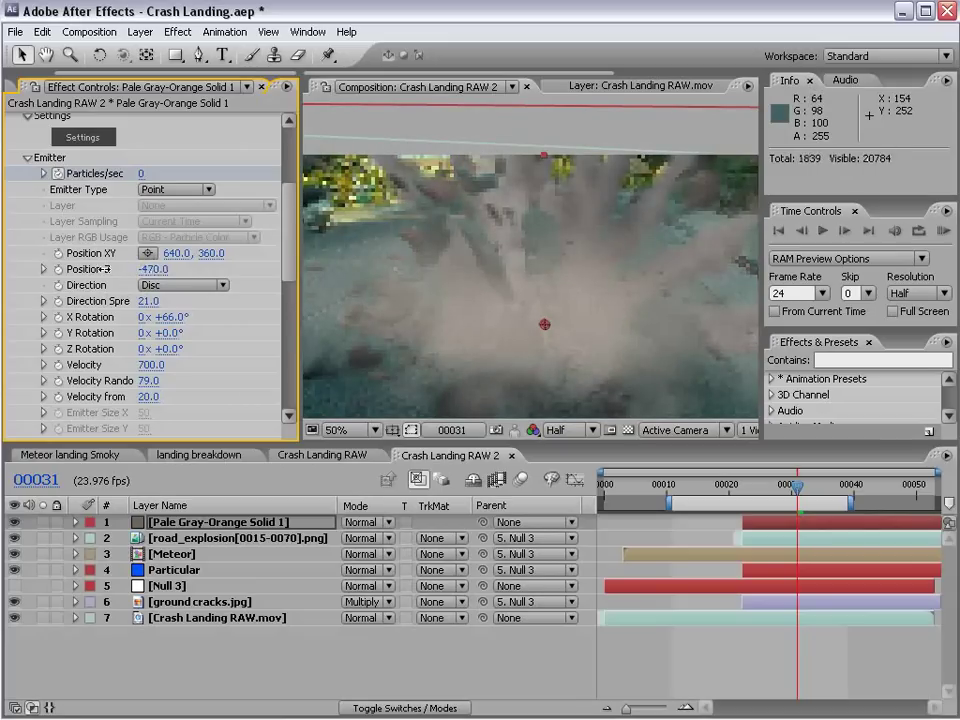
# - Review frames 23–26 and move the smoke layer's start slightly earlier
pyautogui.click(748, 487)
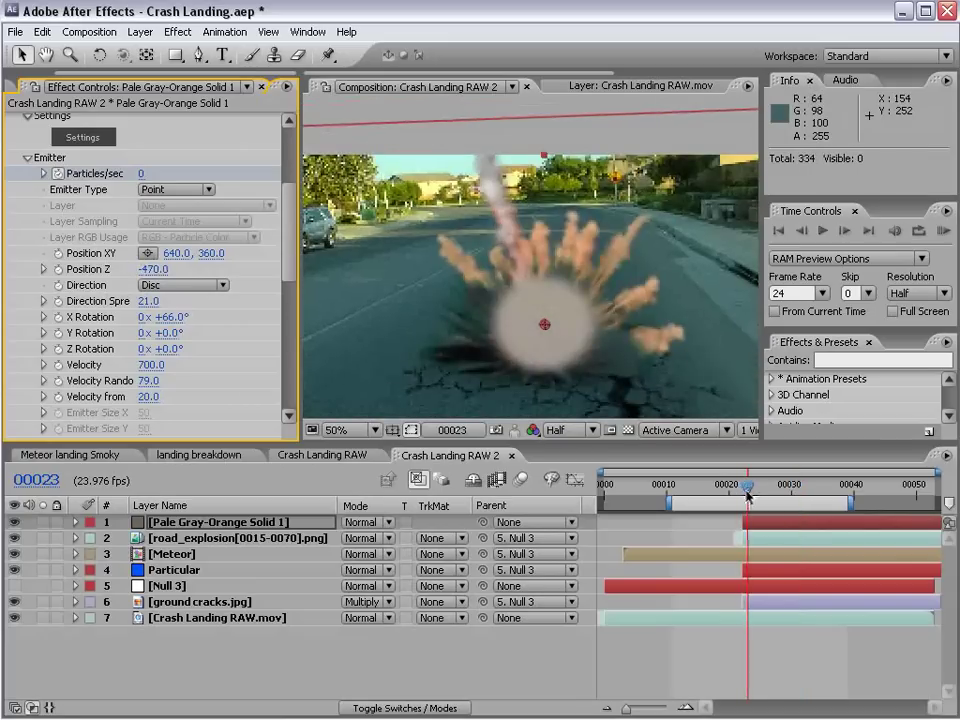
pyautogui.moveTo(748, 487); pyautogui.dragTo(771, 541)
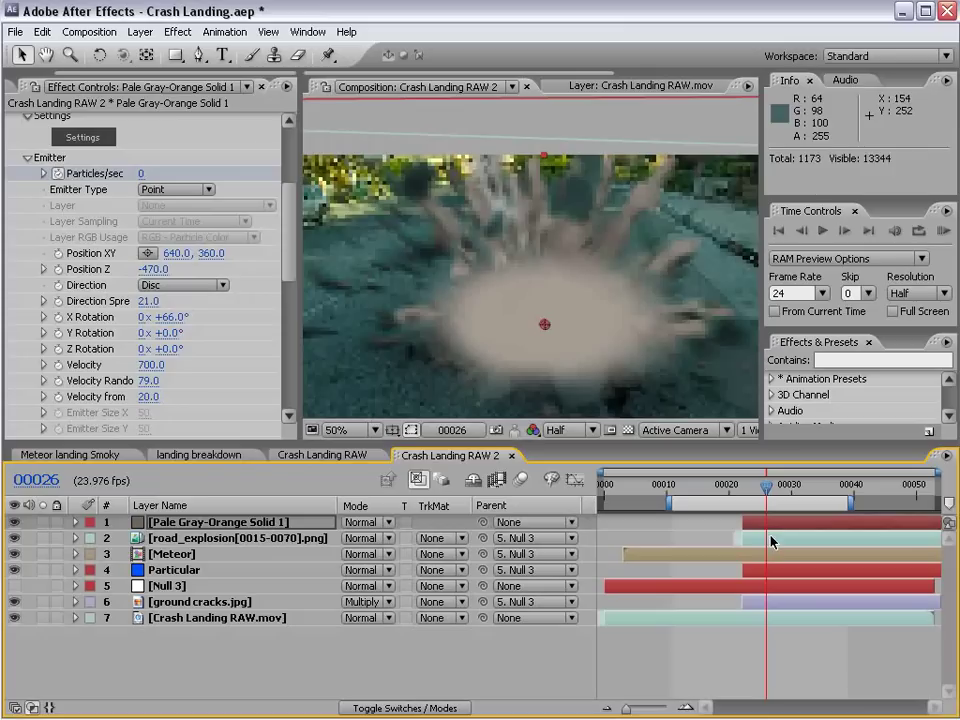
pyautogui.moveTo(752, 527); pyautogui.dragTo(739, 525)
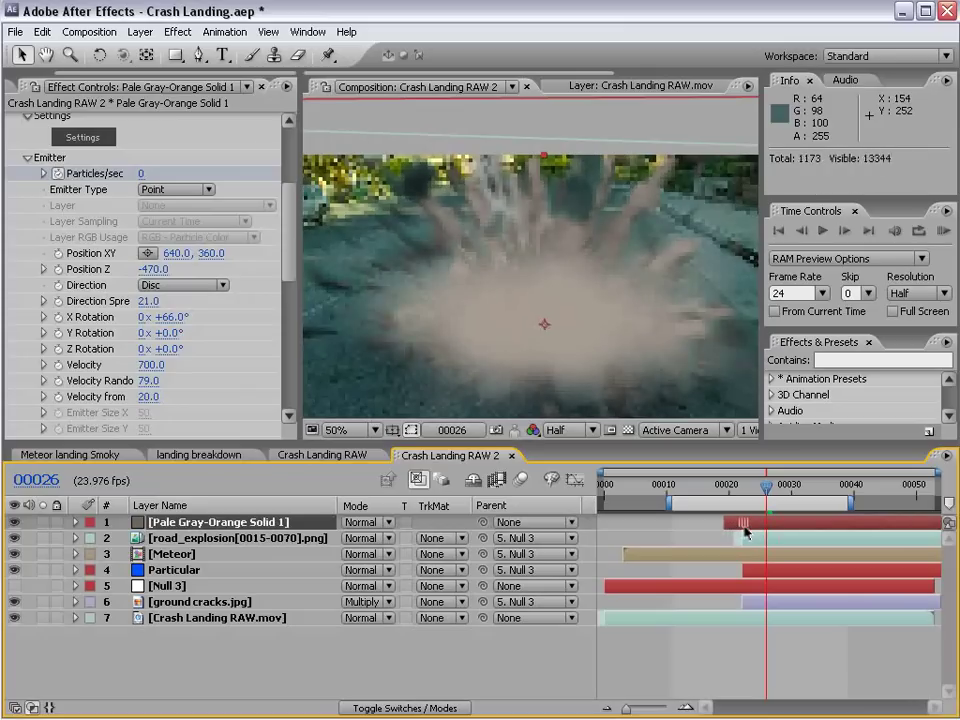
# - Keyframe the smoke layer's Opacity at 20% on frame 22
pyautogui.hotkey('alt', 'shift', 't')
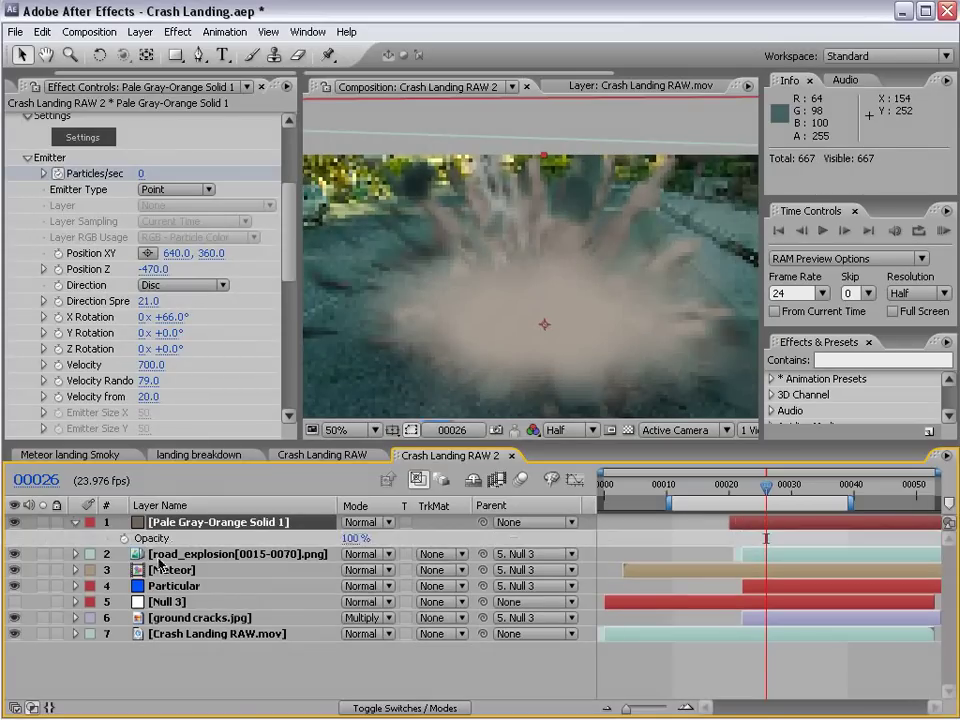
pyautogui.moveTo(751, 488); pyautogui.dragTo(741, 488)
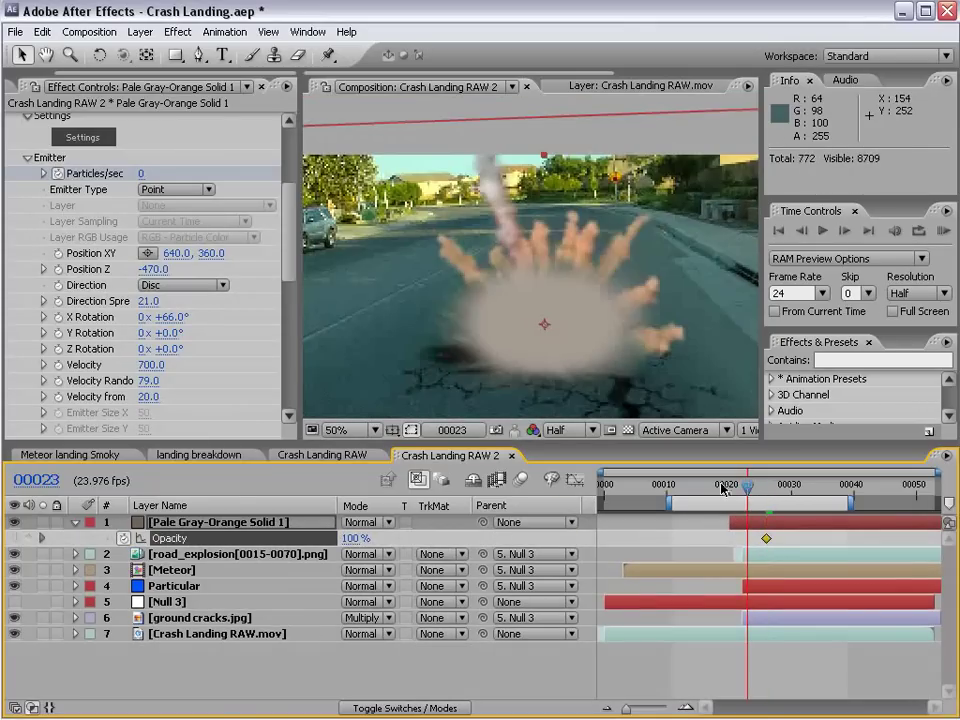
pyautogui.click(355, 538)
pyautogui.write('20')
pyautogui.press('Return')
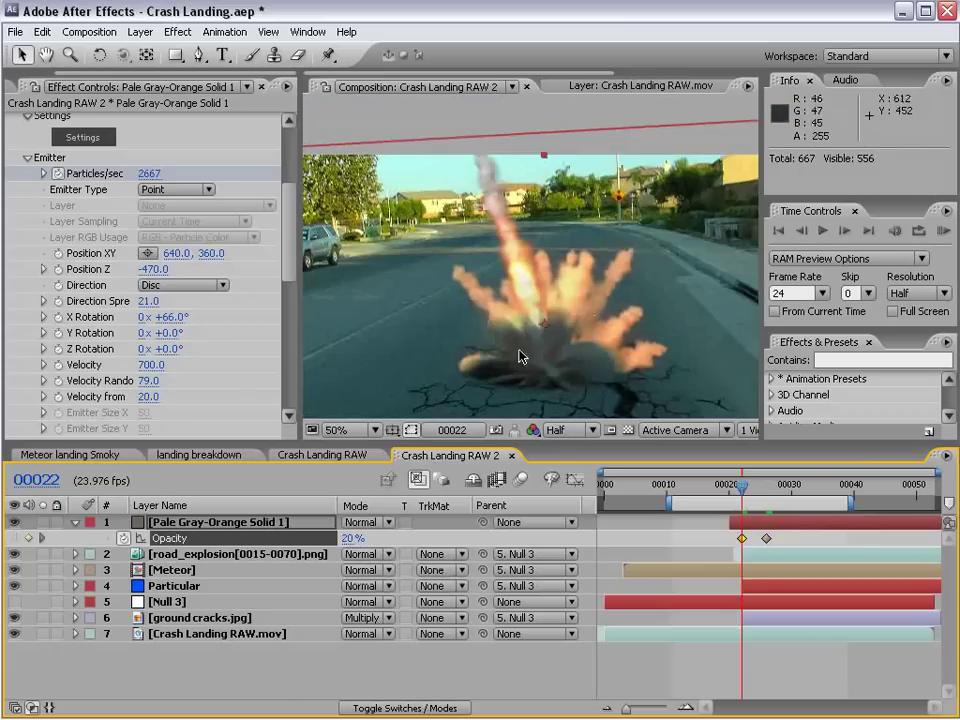
# - Add Opacity keyframes of 80% at frame 26 and 100% at frame 35
pyautogui.press('pagedown')
pyautogui.press('pagedown')
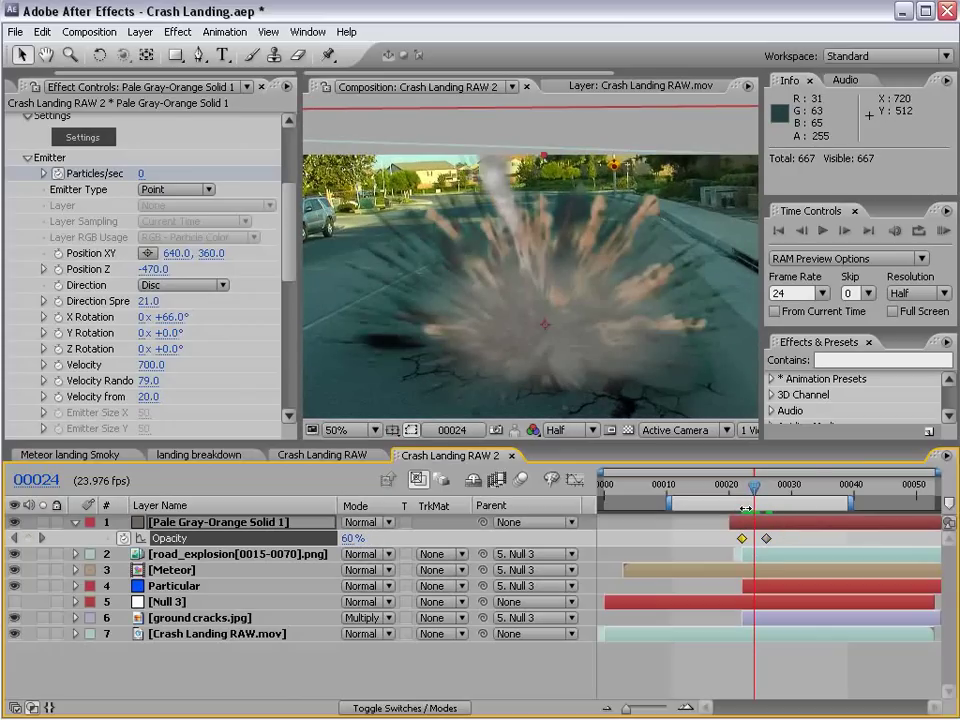
pyautogui.moveTo(768, 497)
pyautogui.mouseDown()
pyautogui.moveTo(797, 497)
pyautogui.moveTo(766, 497)
pyautogui.mouseUp()
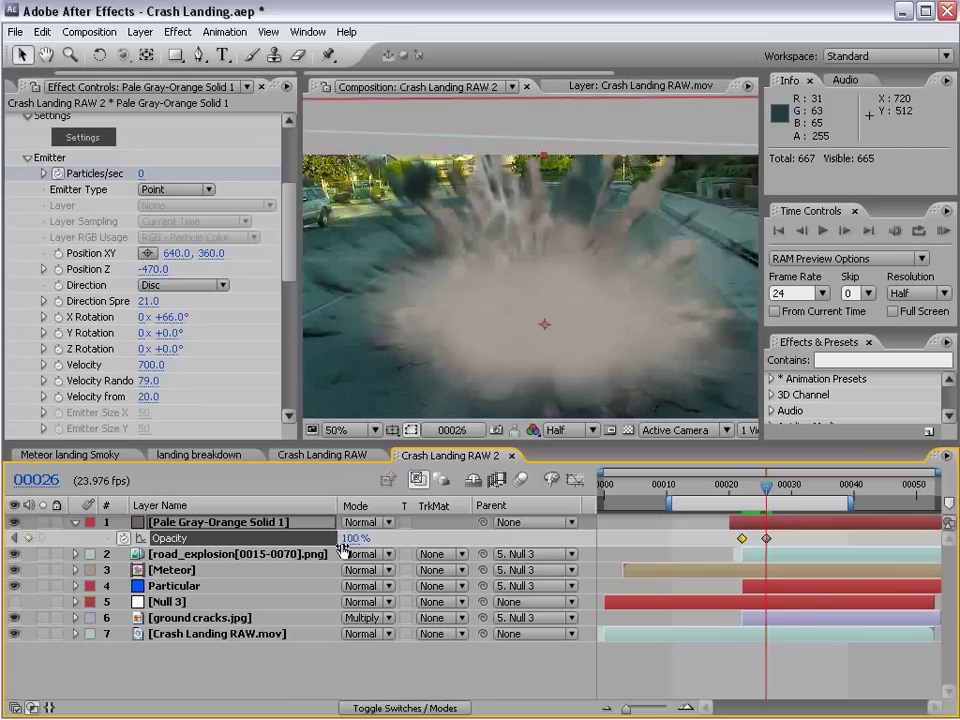
pyautogui.click(342, 540)
pyautogui.write('80')
pyautogui.press('Return')
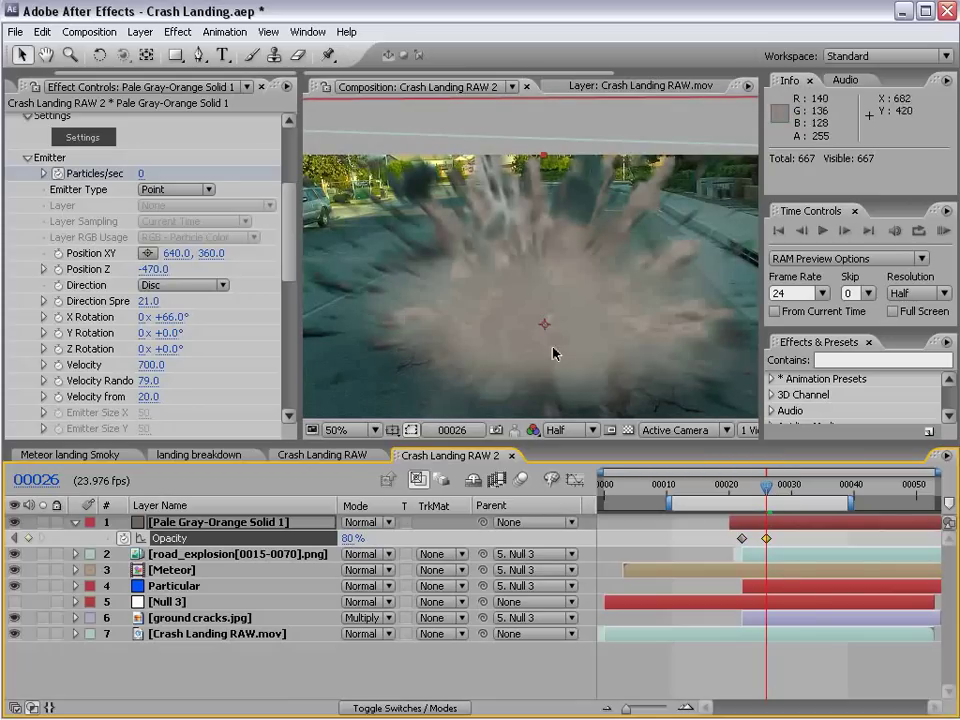
pyautogui.moveTo(768, 490); pyautogui.dragTo(822, 497)
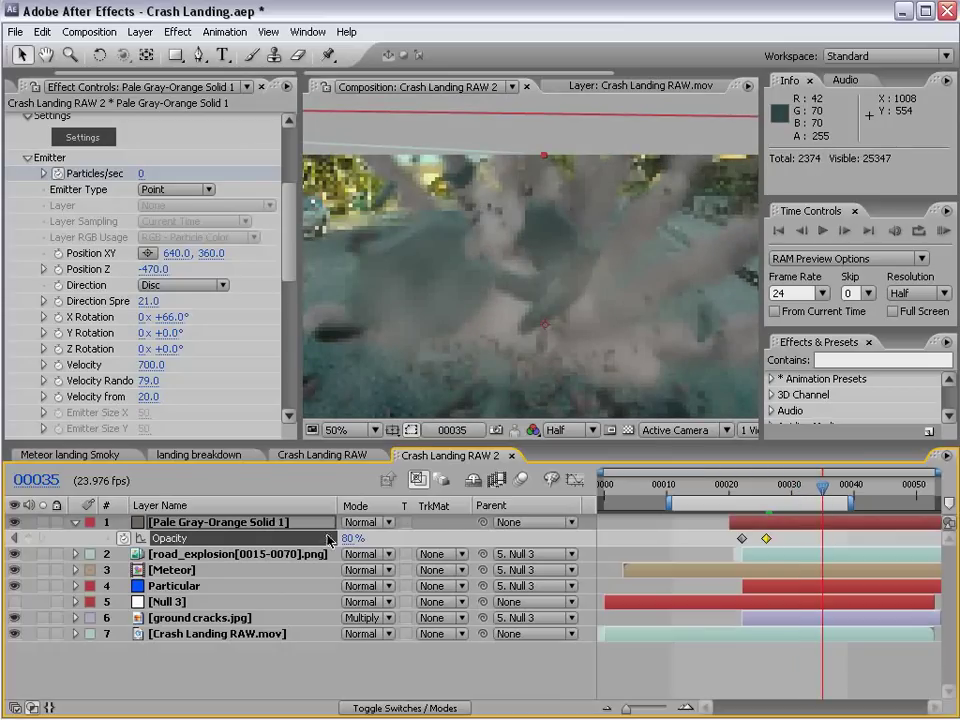
pyautogui.moveTo(350, 538); pyautogui.dragTo(397, 391)
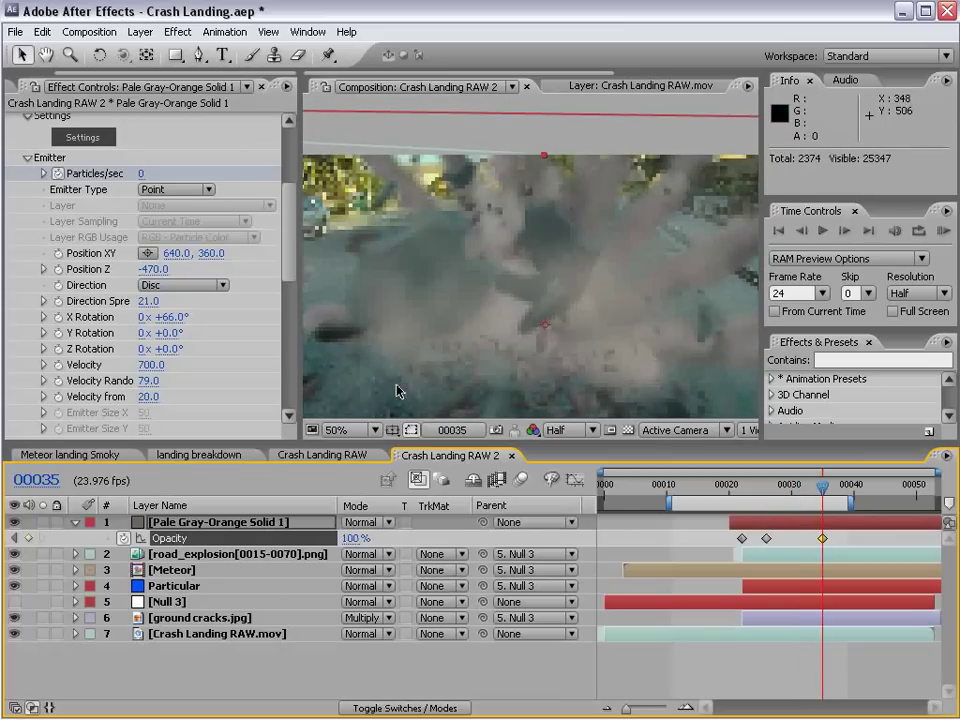
pyautogui.moveTo(288, 262); pyautogui.dragTo(313, 387)
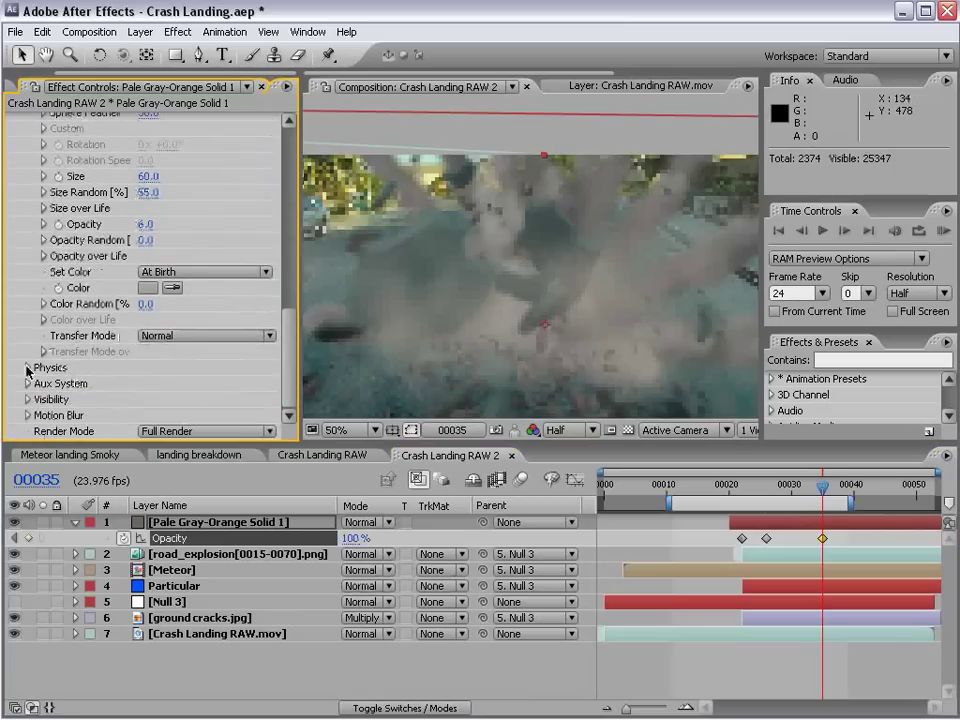
# - Set Physics > Air Resistance to 1.7 and scrub frames 25–36 to review the dust
pyautogui.click(26, 368)
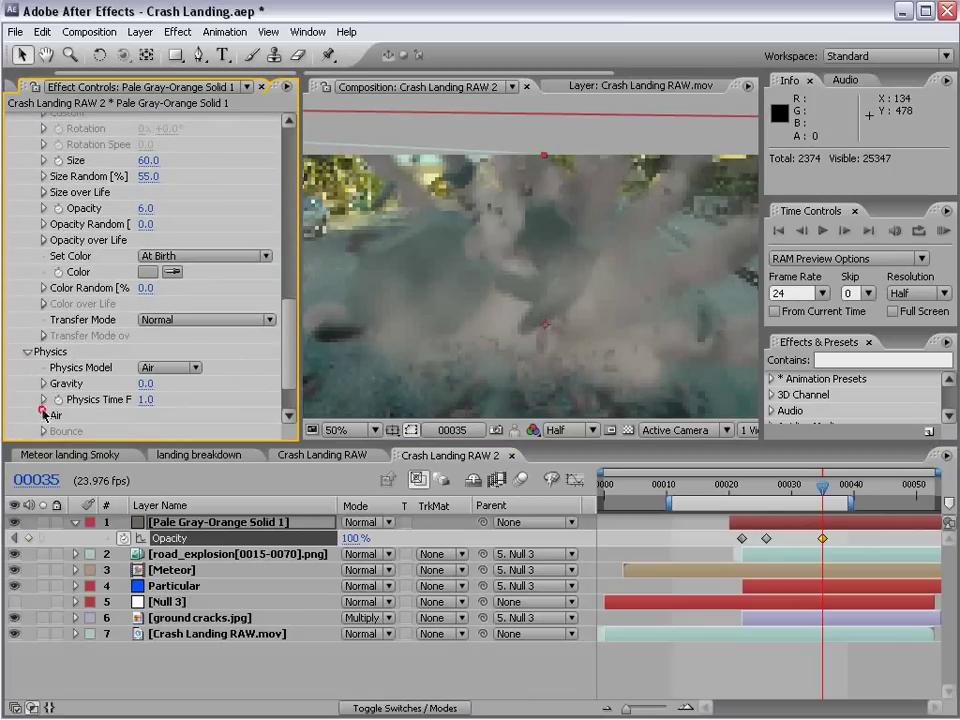
pyautogui.click(43, 415)
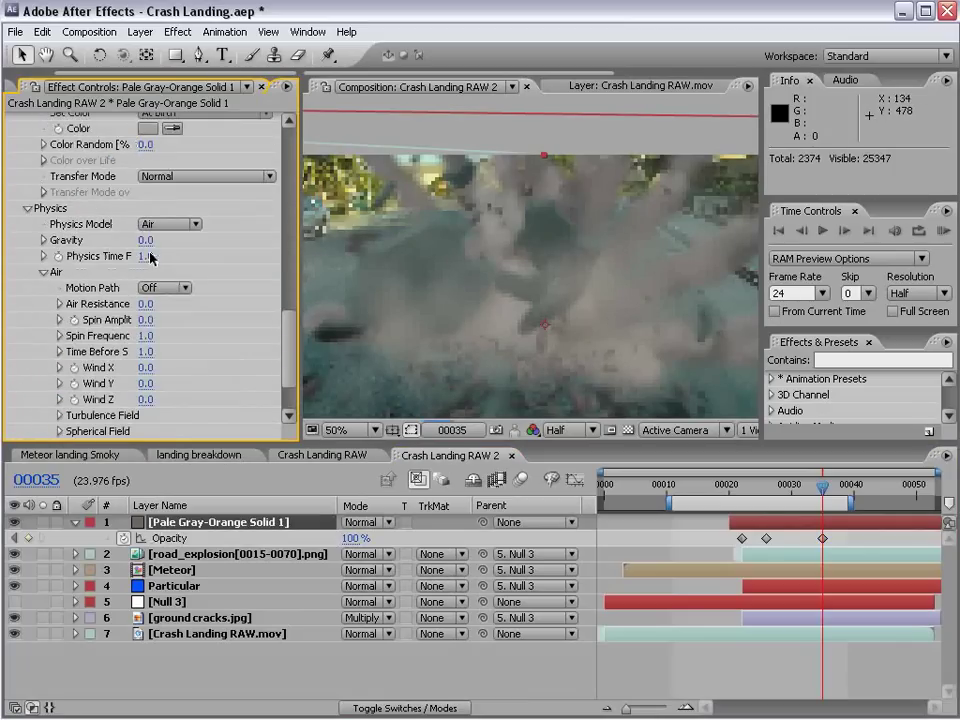
pyautogui.moveTo(148, 310); pyautogui.dragTo(165, 302)
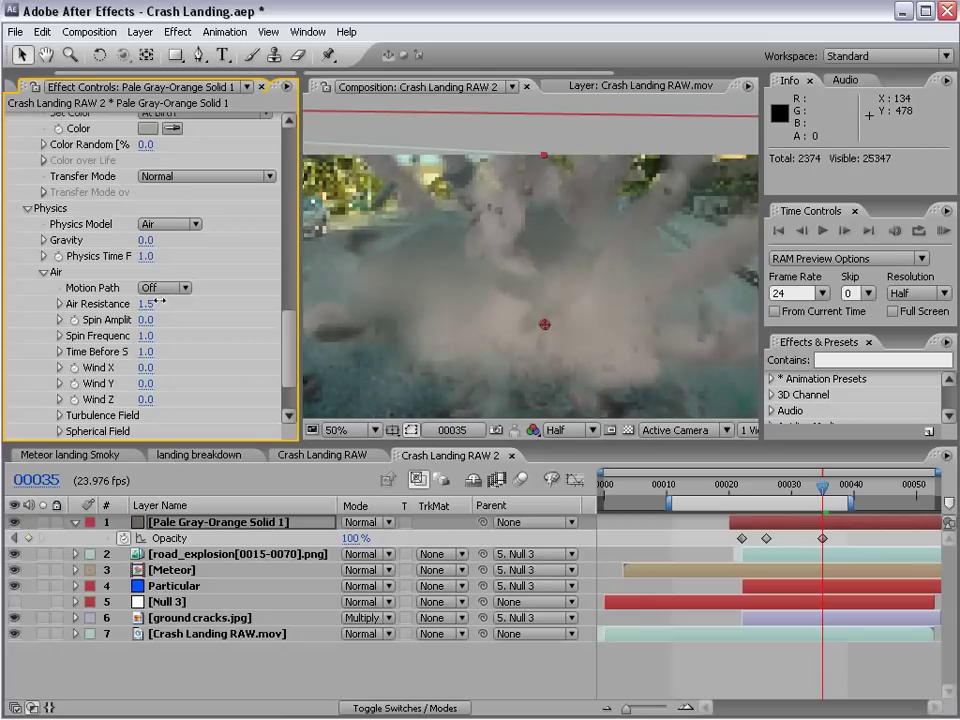
pyautogui.moveTo(751, 488); pyautogui.dragTo(829, 488)
# - Parent the smoke layer to Null 3 and clear the layer selection
pyautogui.press(',')
pyautogui.moveTo(484, 524); pyautogui.dragTo(168, 601)
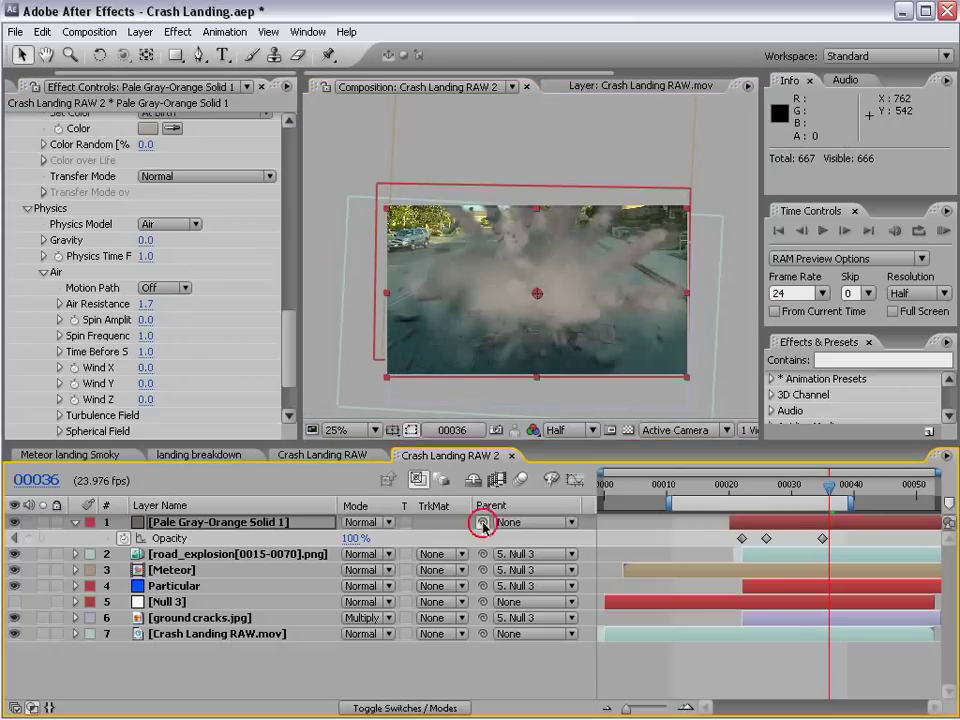
pyautogui.click(808, 657)
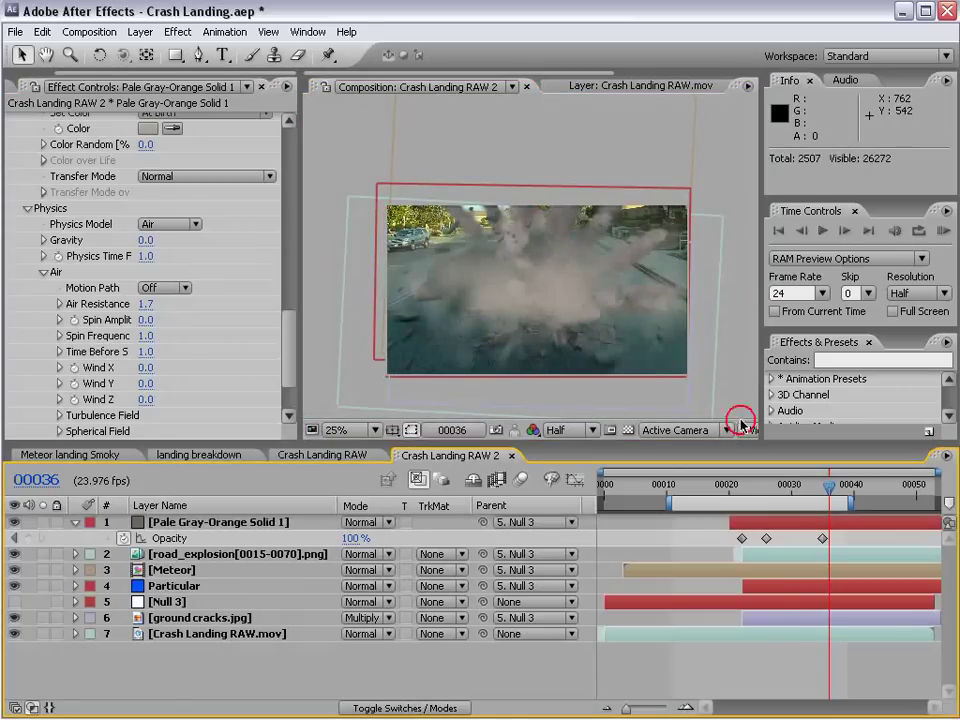
# - Set the orange glow's first Opacity keyframe to 0% so it fades in
pyautogui.moveTo(797, 488); pyautogui.dragTo(743, 488)
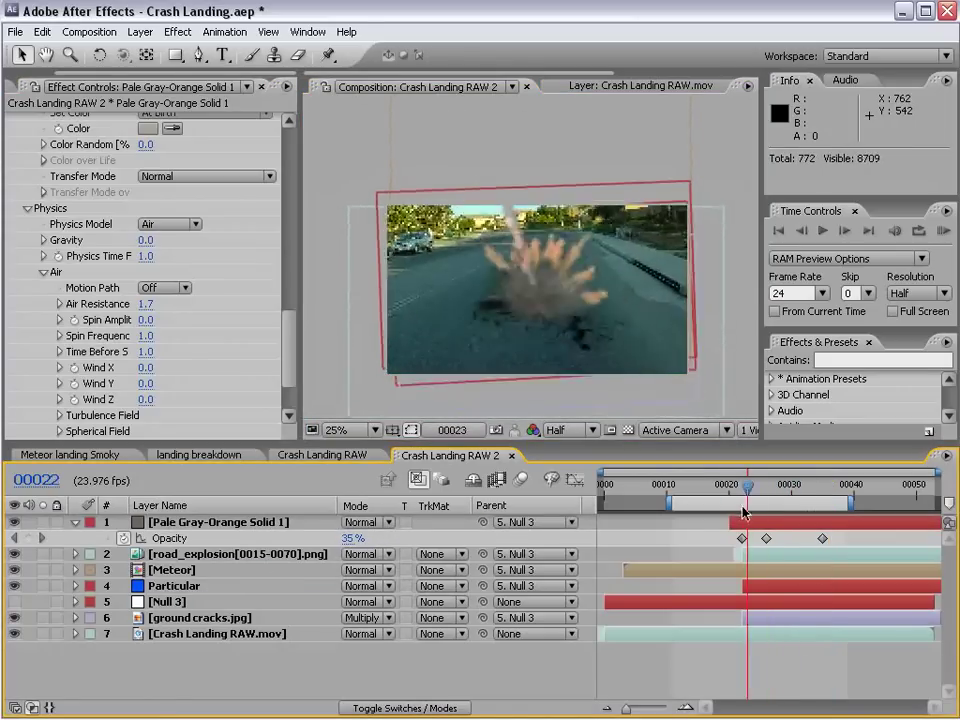
pyautogui.press('pageup')
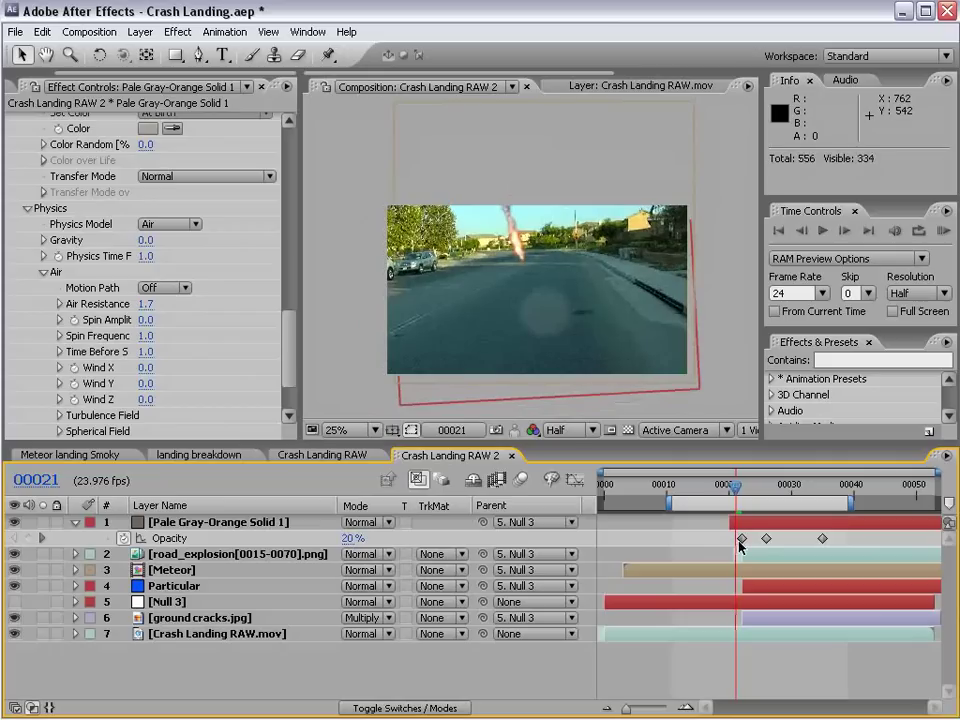
pyautogui.click(742, 539)
pyautogui.moveTo(742, 539)
pyautogui.mouseDown()
pyautogui.moveTo(795, 495)
pyautogui.moveTo(846, 500)
pyautogui.moveTo(767, 521)
pyautogui.mouseUp()
# - Move Particular's emitter Position XY to 648, 438 and tilt X Rotation to 59°
pyautogui.moveTo(288, 345)
pyautogui.mouseDown()
pyautogui.moveTo(257, 222)
pyautogui.moveTo(276, 211)
pyautogui.moveTo(226, 211)
pyautogui.mouseUp()
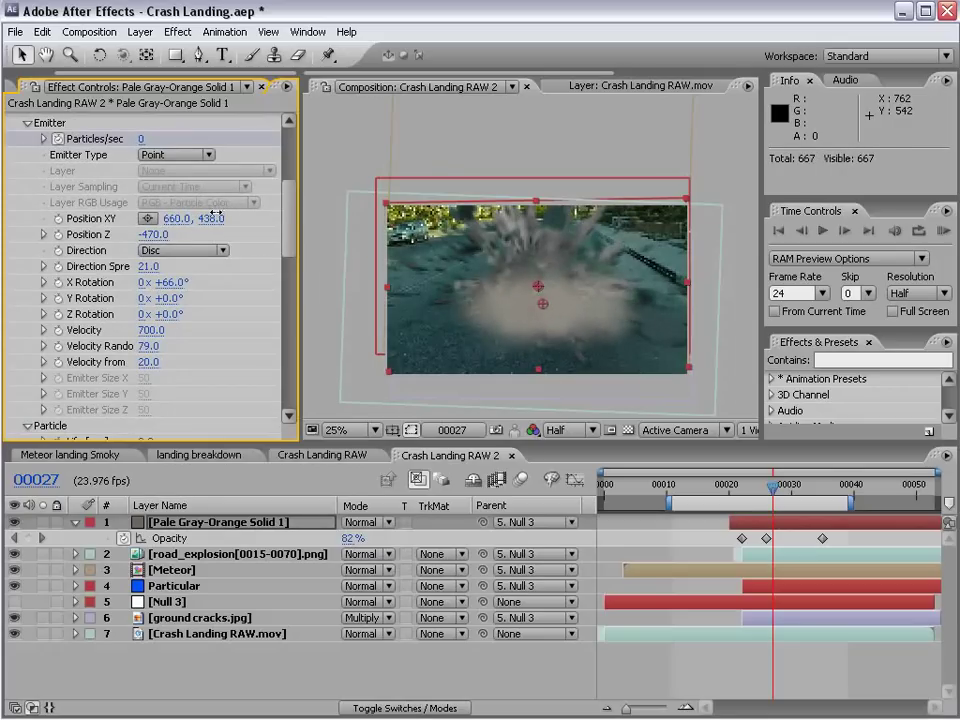
pyautogui.moveTo(226, 211); pyautogui.dragTo(229, 211)
pyautogui.moveTo(170, 284)
pyautogui.mouseDown()
pyautogui.moveTo(172, 293)
pyautogui.moveTo(147, 283)
pyautogui.moveTo(162, 283)
pyautogui.mouseUp()
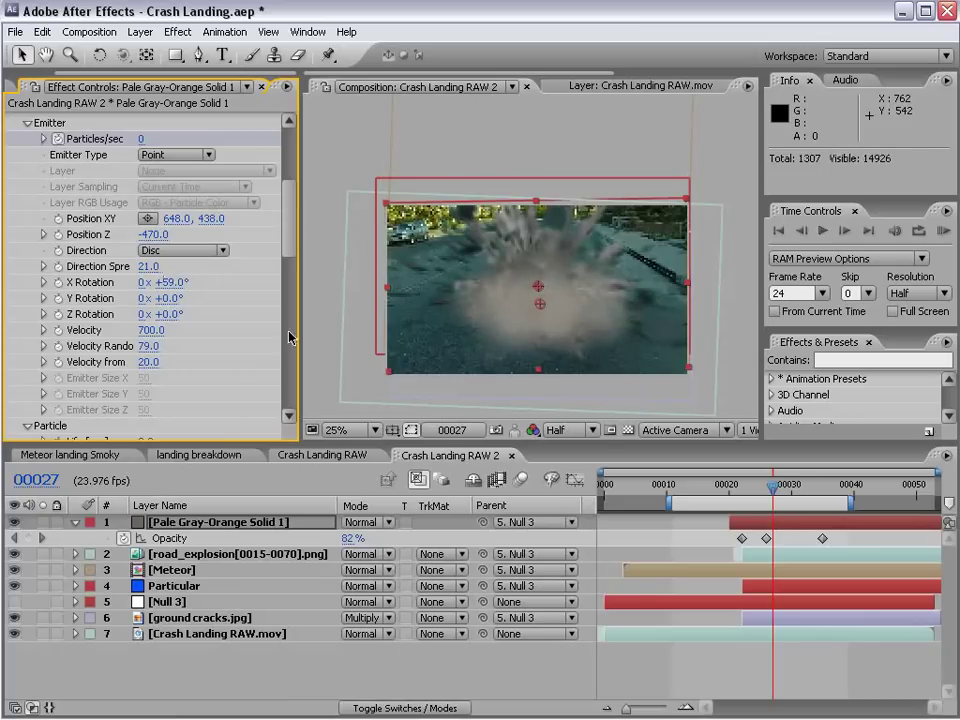
# - RAM preview the explosion, then scrub back through its frames
pyautogui.click(943, 231)
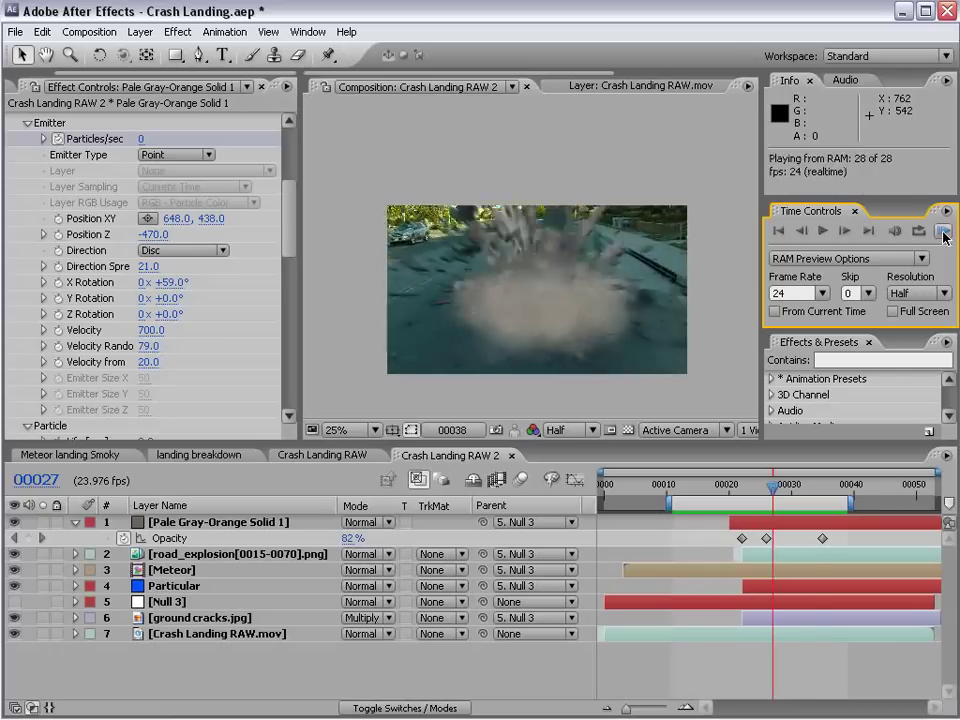
pyautogui.press('space')
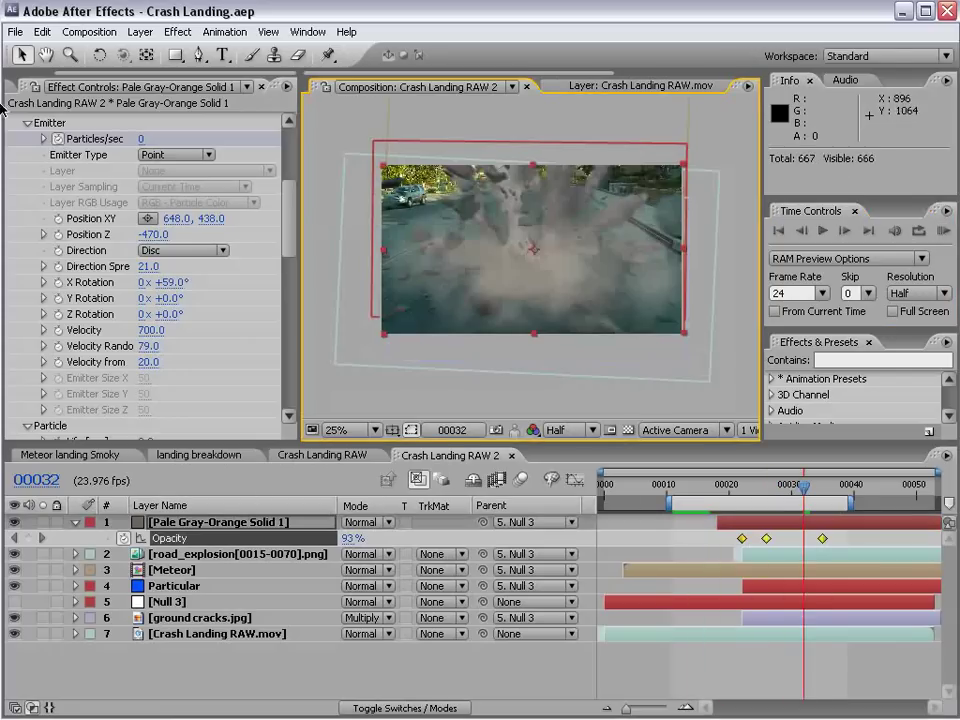
pyautogui.click(24, 86)
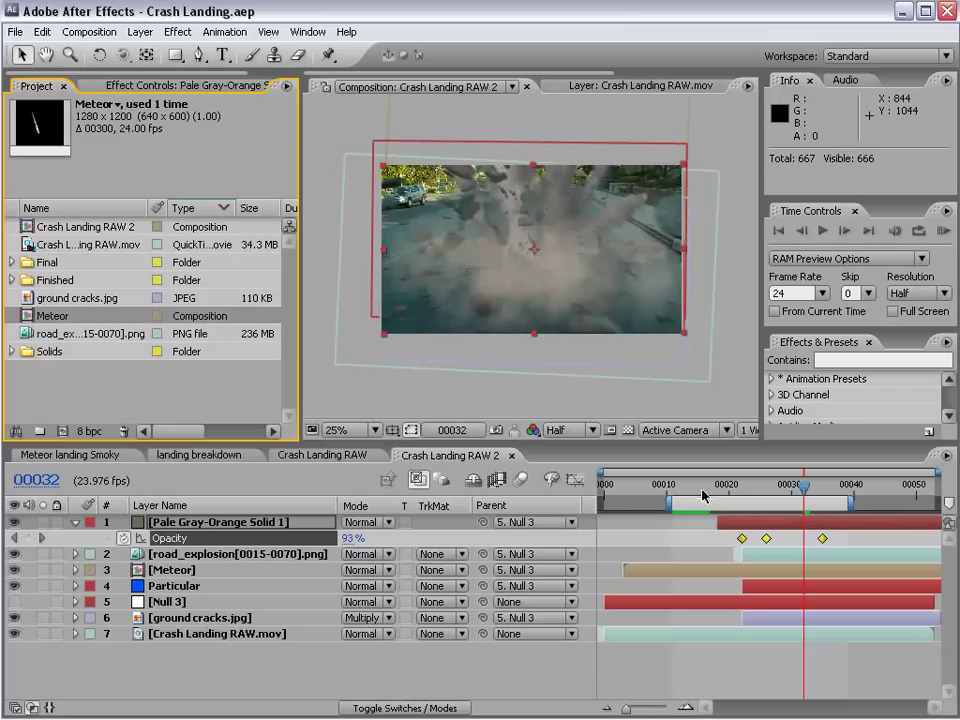
pyautogui.moveTo(700, 495); pyautogui.dragTo(828, 535)
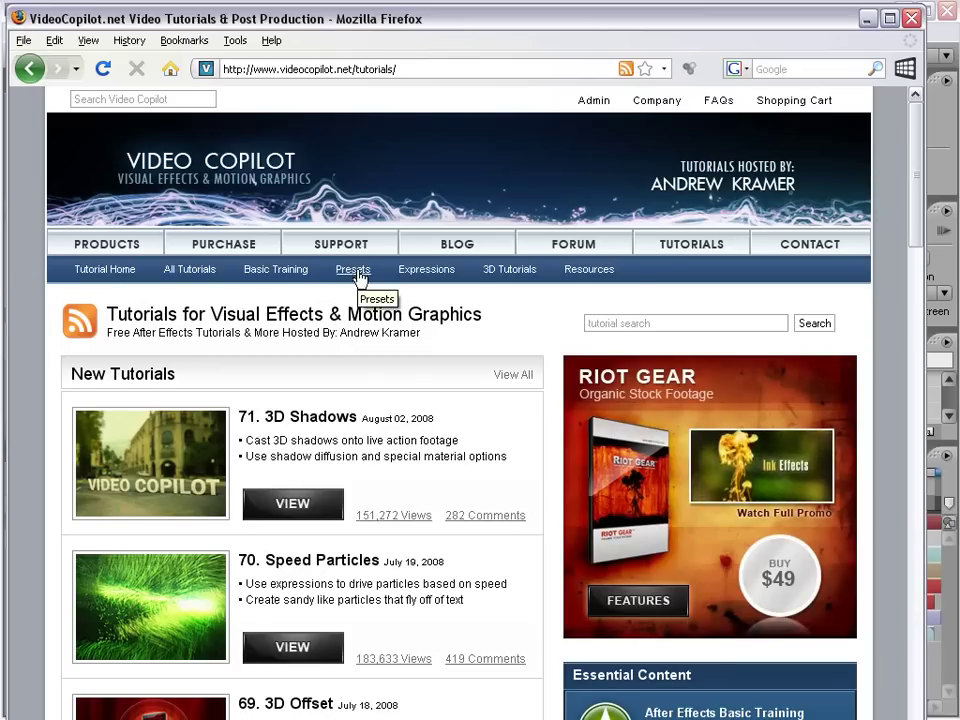
# - Browse from Video Copilot's tutorials page to its products purchase page, then move the browser aside
pyautogui.scroll(-4, 519, 574)
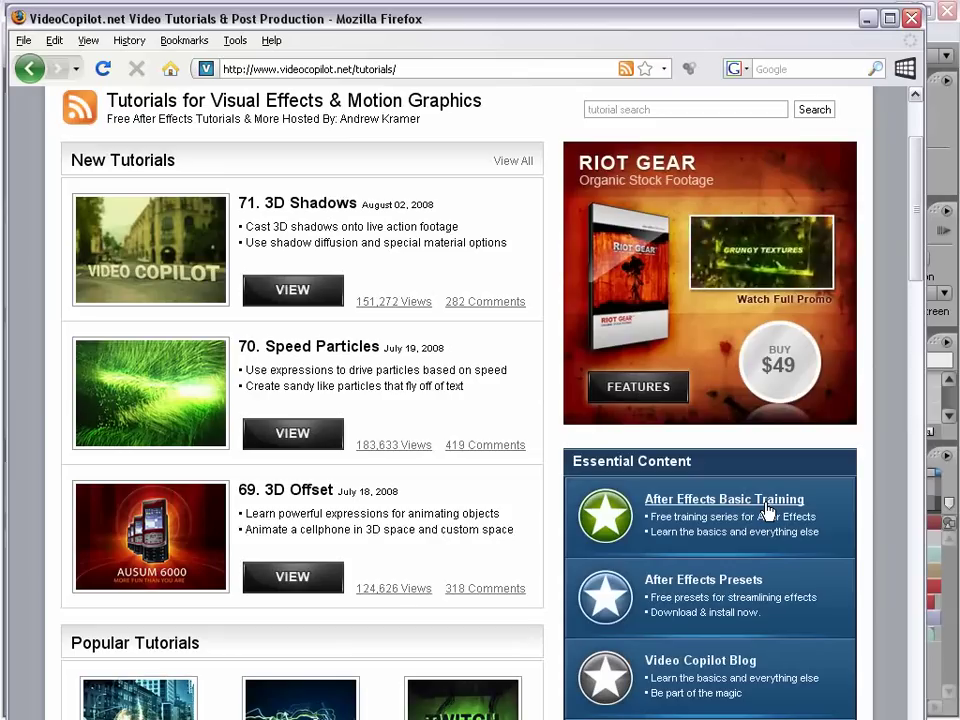
pyautogui.moveTo(920, 204); pyautogui.dragTo(917, 182)
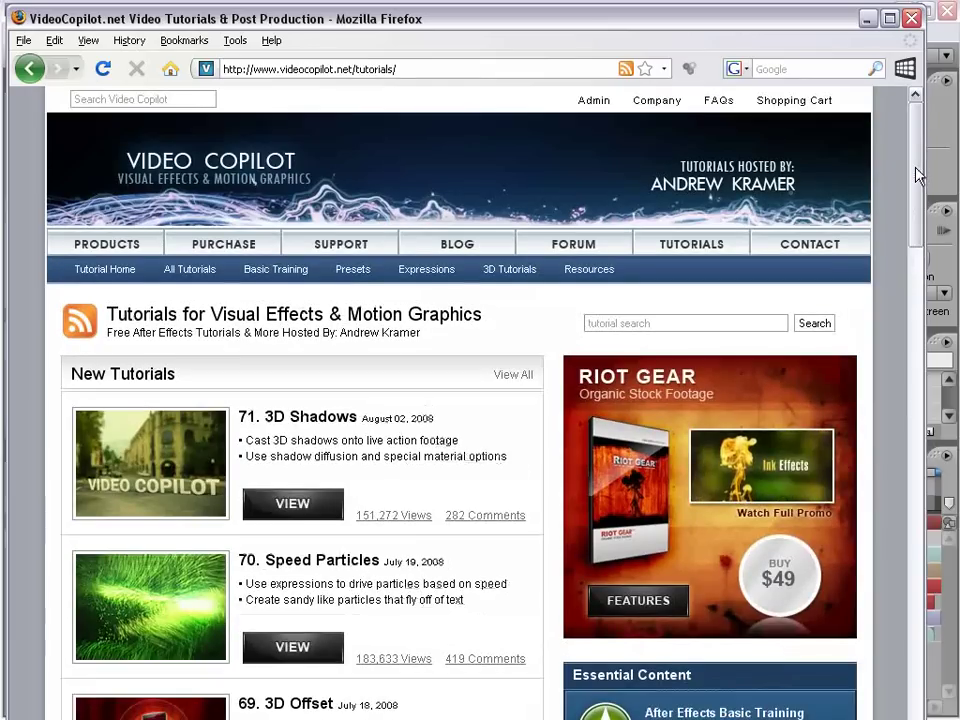
pyautogui.click(228, 240)
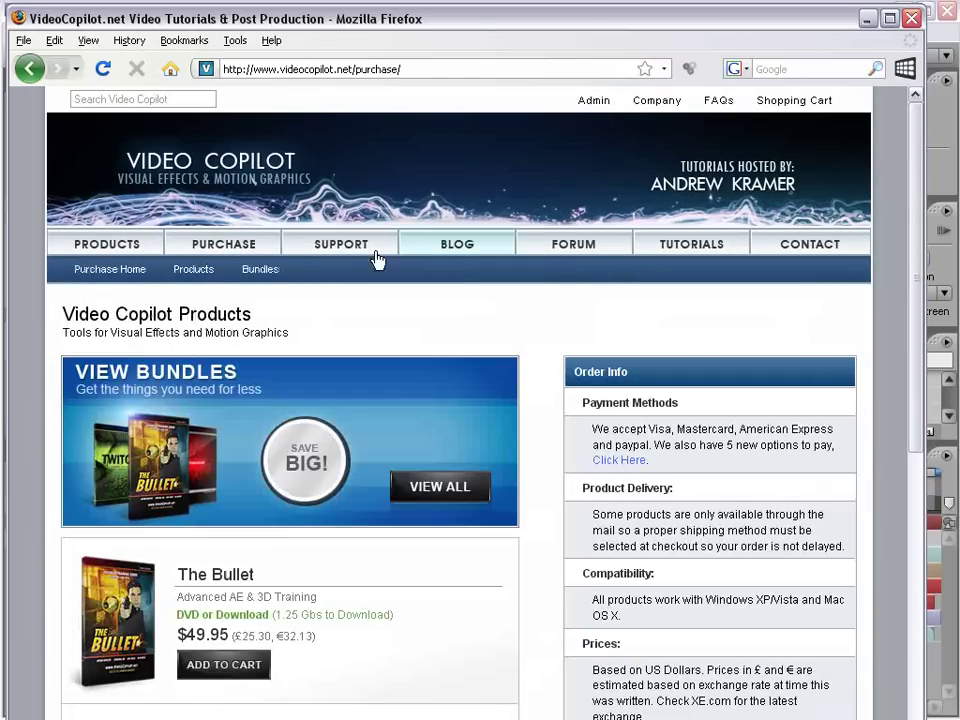
pyautogui.moveTo(912, 204)
pyautogui.mouseDown()
pyautogui.moveTo(944, 462)
pyautogui.moveTo(885, 210)
pyautogui.mouseUp()
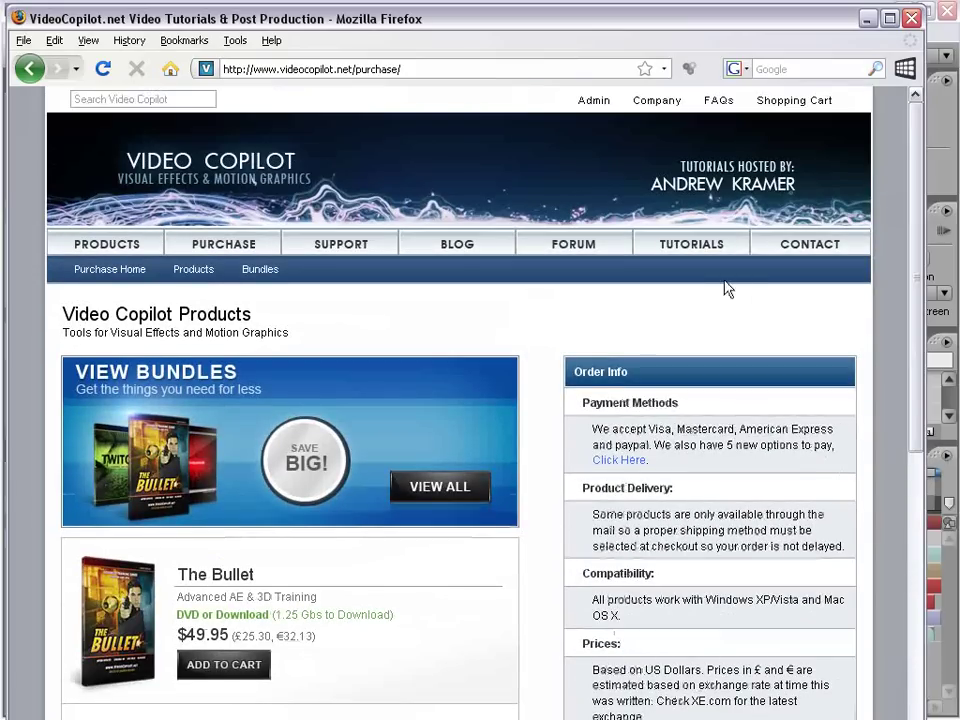
pyautogui.moveTo(750, 16); pyautogui.dragTo(748, 38)
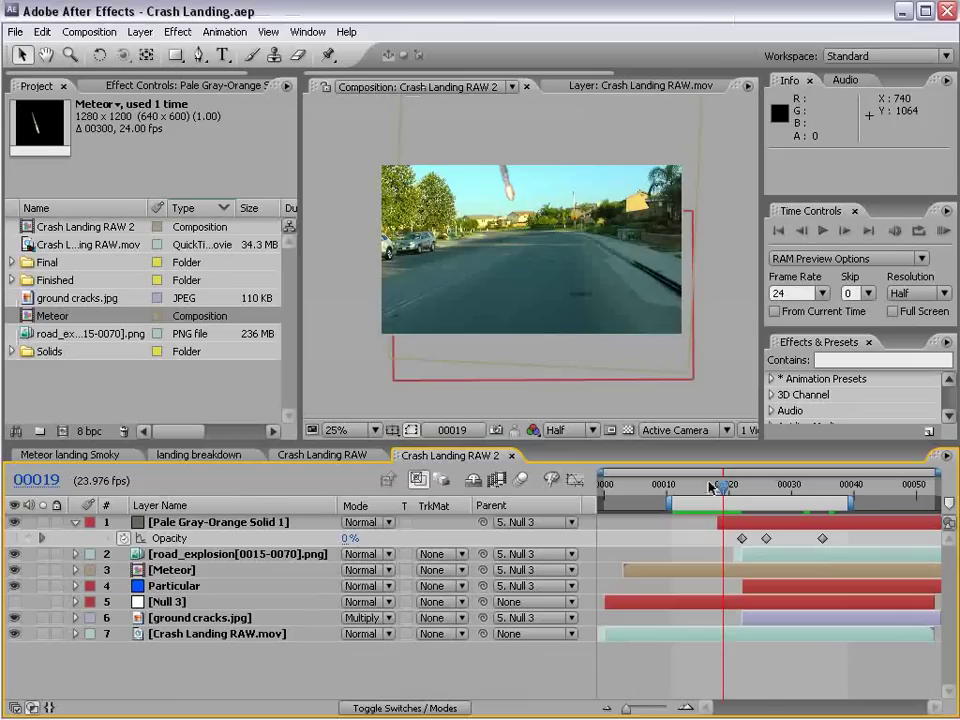
pyautogui.moveTo(710, 487); pyautogui.dragTo(803, 497)
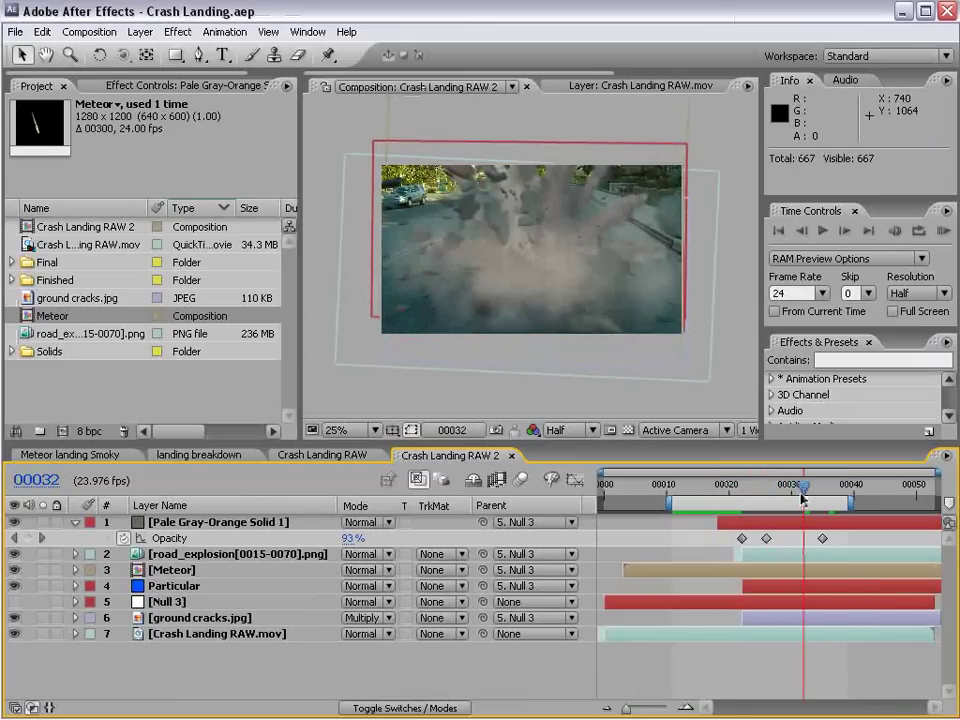
pyautogui.click(70, 455)
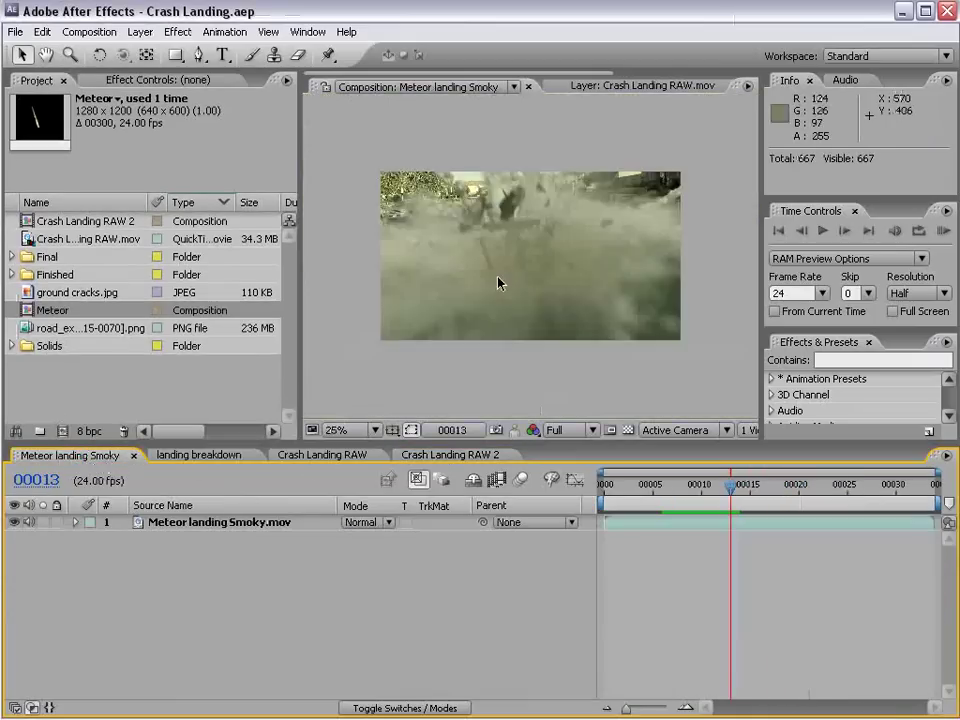
pyautogui.moveTo(723, 488)
pyautogui.mouseDown()
pyautogui.moveTo(779, 492)
pyautogui.moveTo(701, 489)
pyautogui.mouseUp()
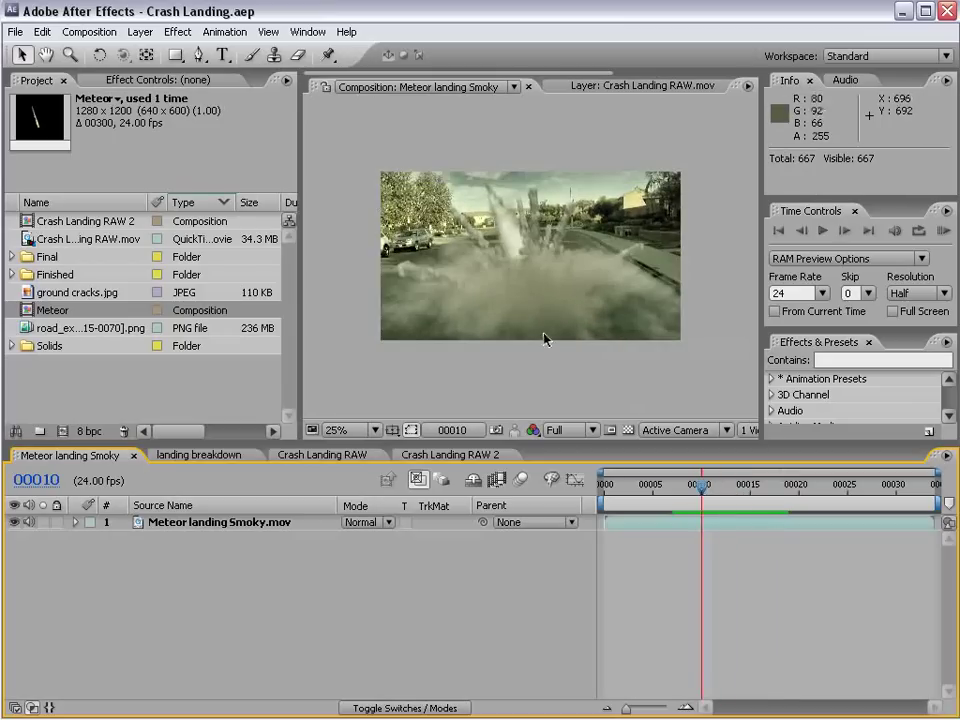
pyautogui.click(198, 456)
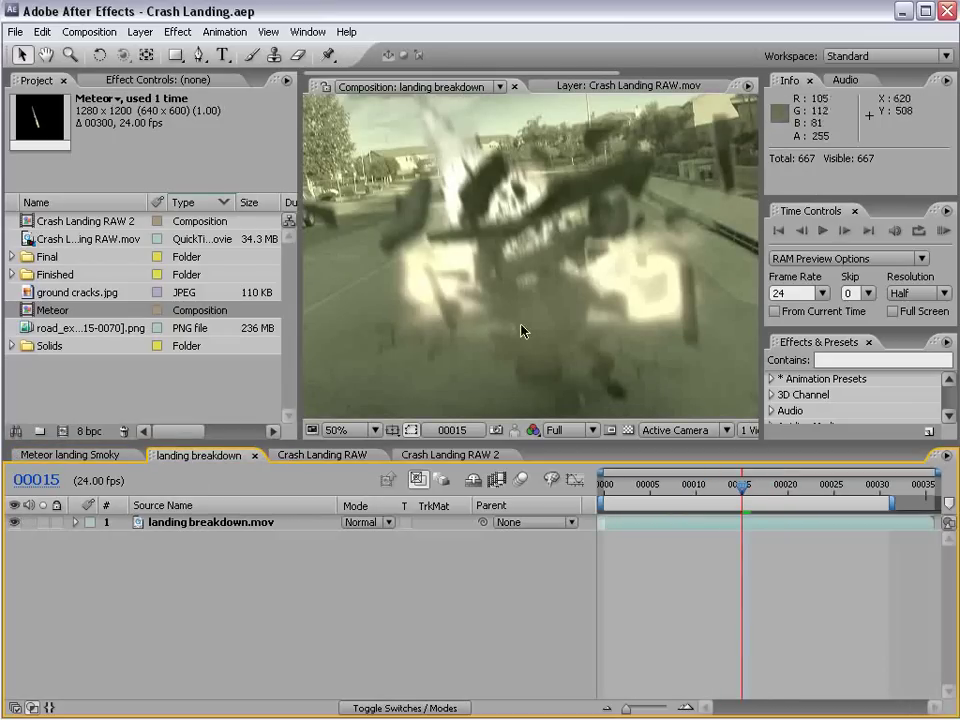
pyautogui.click(307, 456)
pyautogui.moveTo(750, 488); pyautogui.dragTo(769, 490)
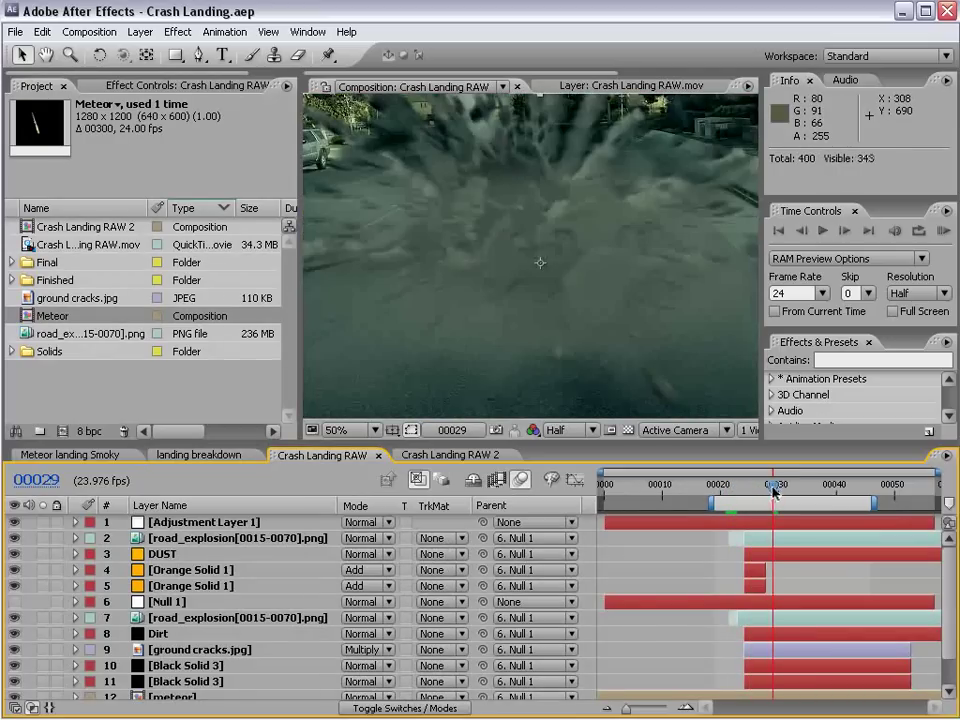
pyautogui.click(455, 455)
pyautogui.moveTo(601, 465); pyautogui.dragTo(817, 500)
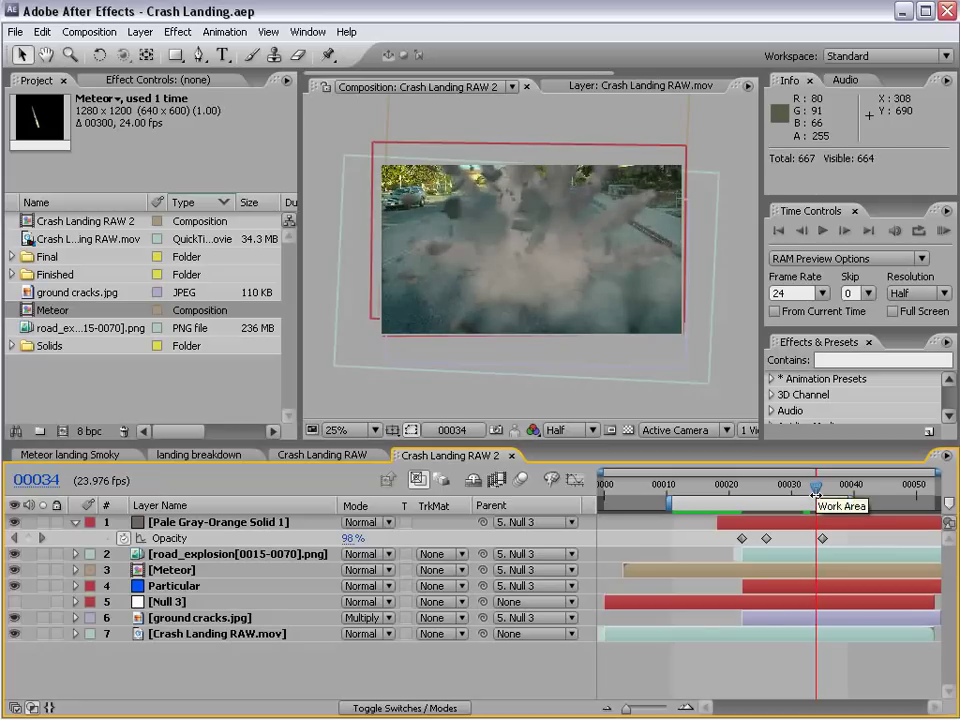
# - Add a new adjustment layer over the Crash Landing RAW 2 composition
pyautogui.click(140, 32)
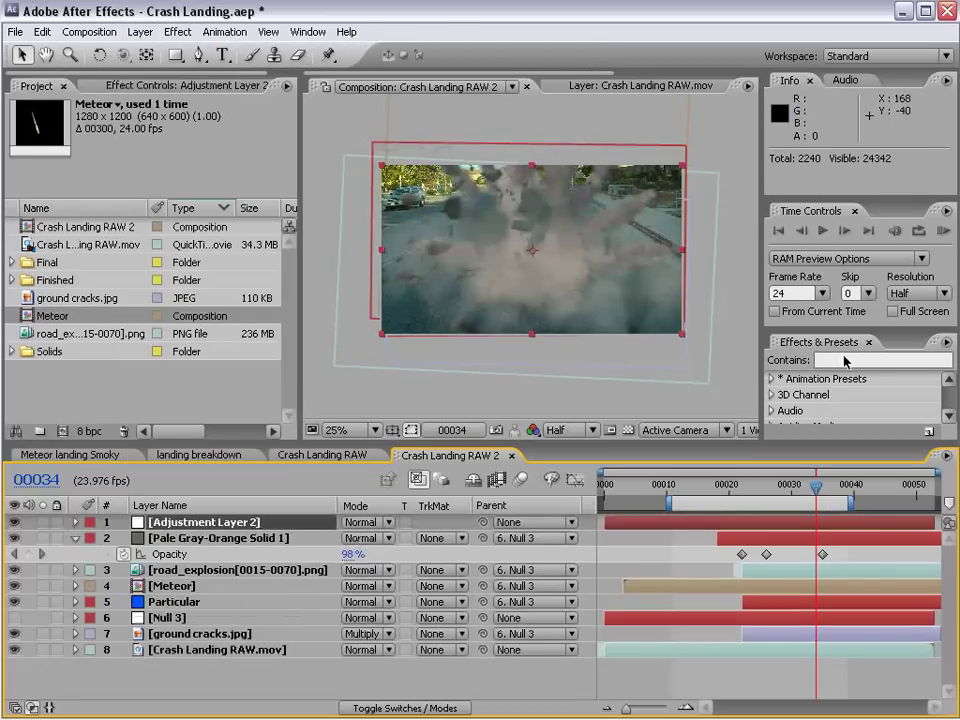
pyautogui.click(420, 146)
pyautogui.click(820, 358)
# - Apply the FMP_GreenEasy preset to the adjustment layer and preview the green-graded shot
pyautogui.write('gree')
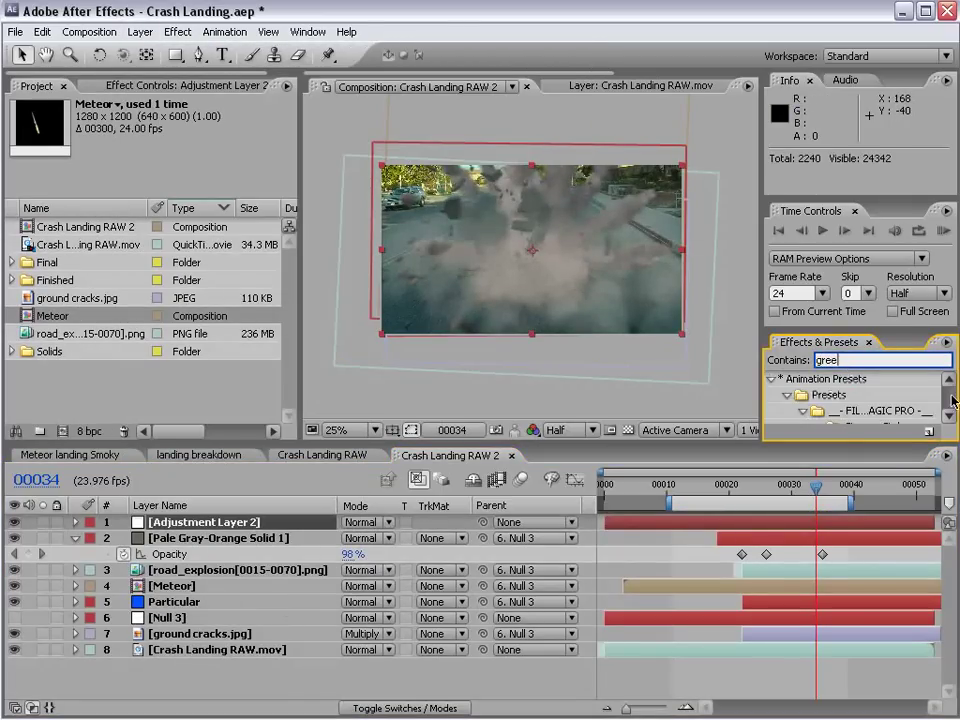
pyautogui.doubleClick(880, 343)
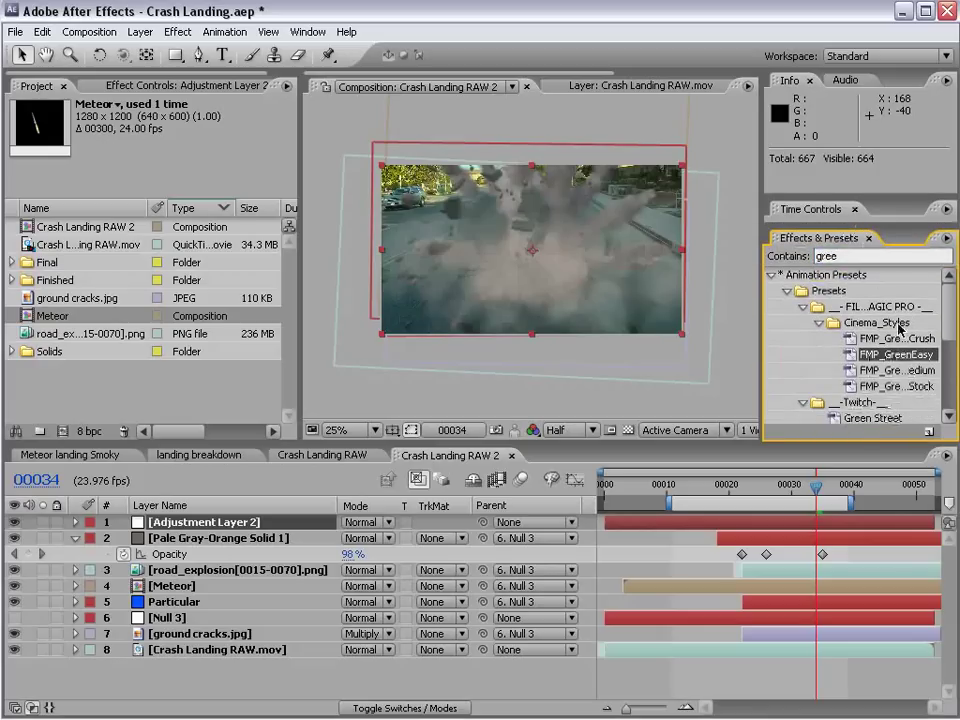
pyautogui.moveTo(912, 355); pyautogui.dragTo(655, 528)
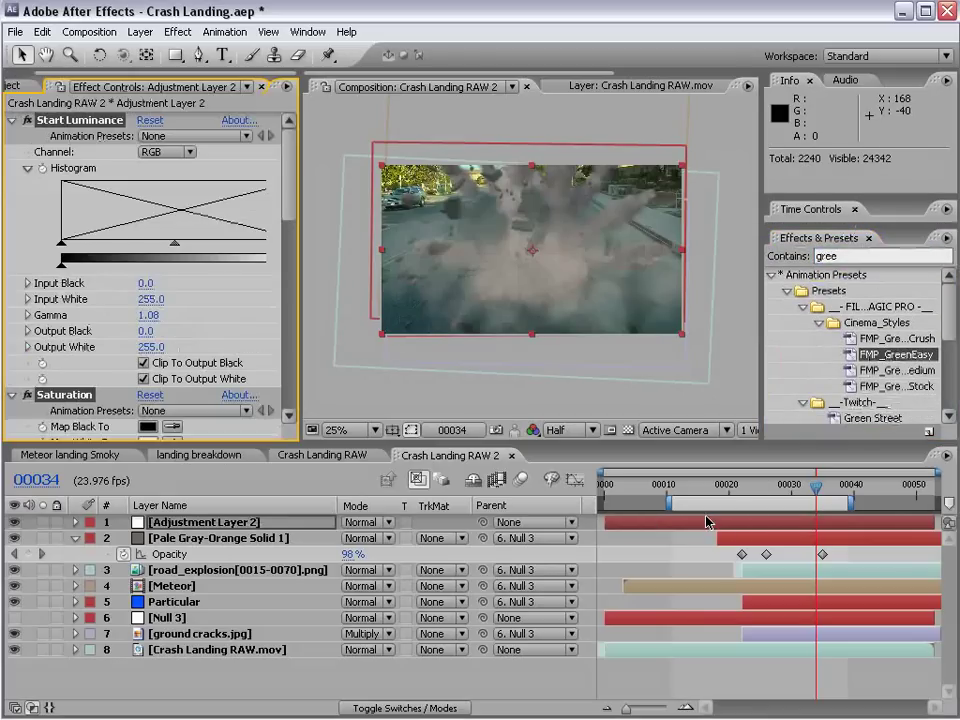
pyautogui.press('KP_0')
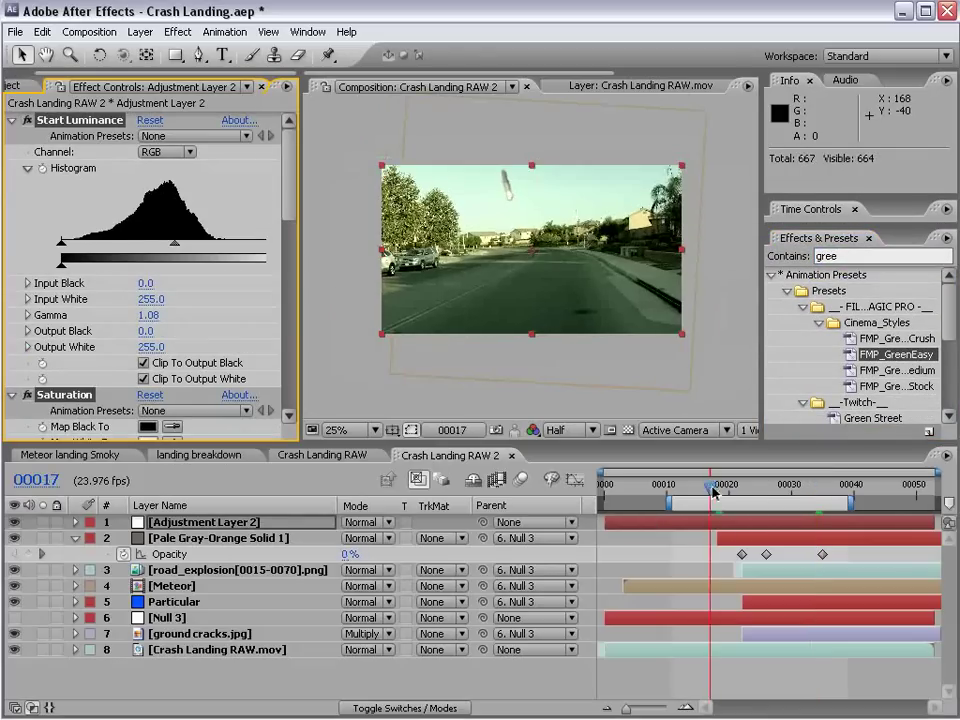
pyautogui.moveTo(735, 492); pyautogui.dragTo(822, 490)
pyautogui.click(30, 86)
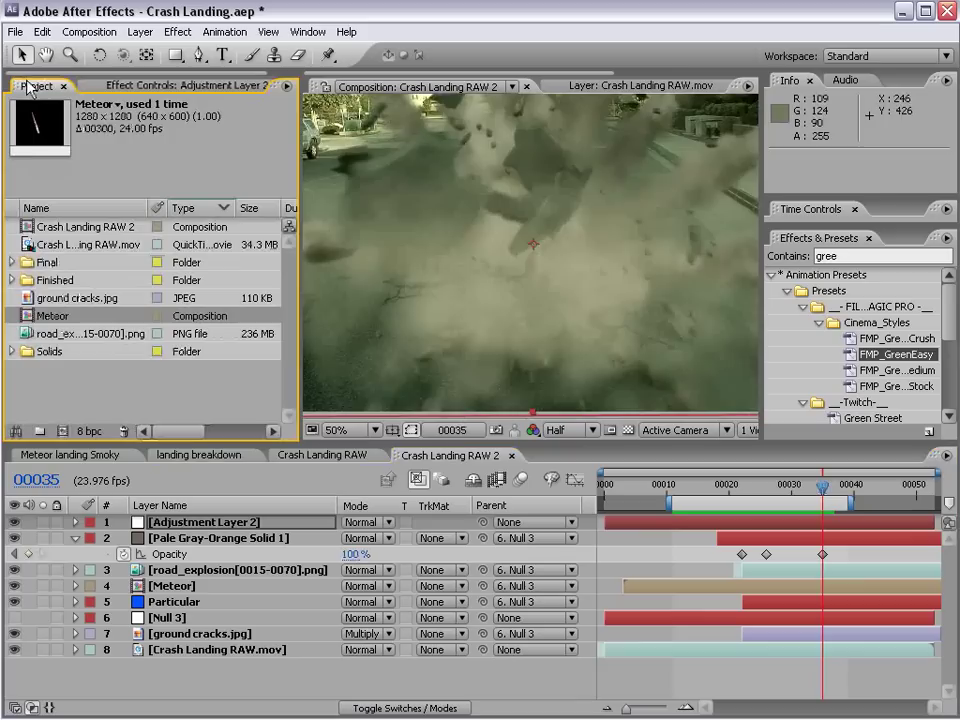
# - Save the Crash Landing project with Ctrl+S
pyautogui.hotkey('ctrl', 's')
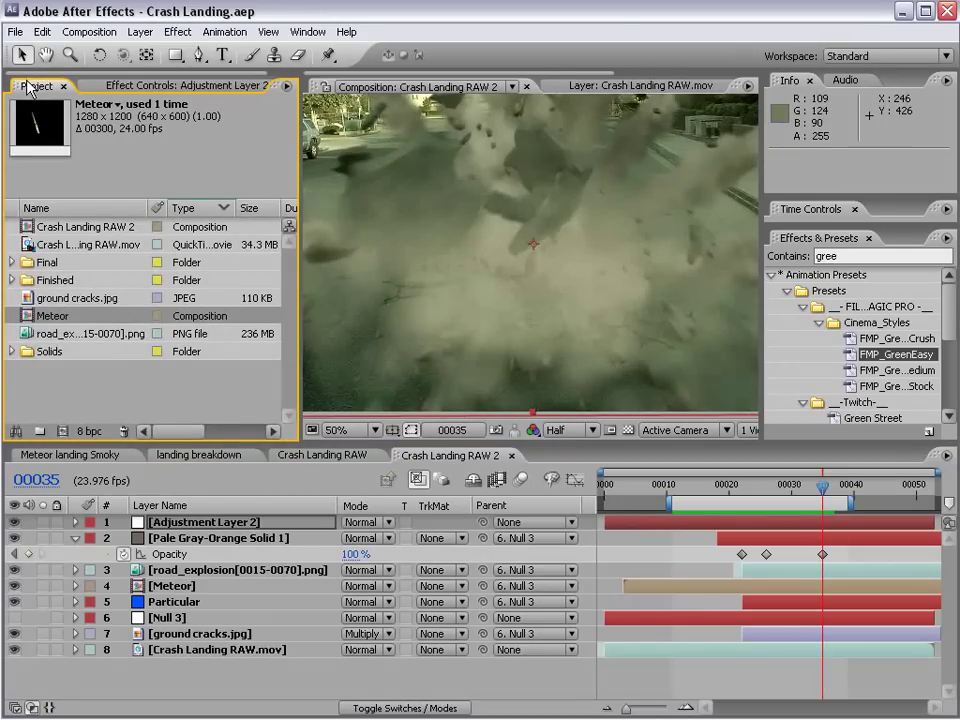